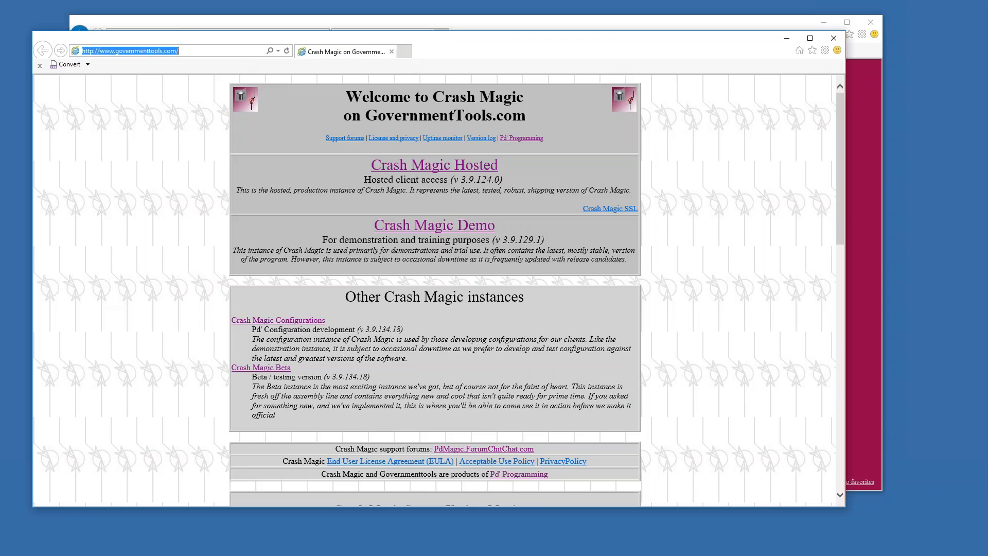
Go to pdmagic.com and open the Mini-trainings information article from the home page
type("pdmagic.com/")
key("Return")
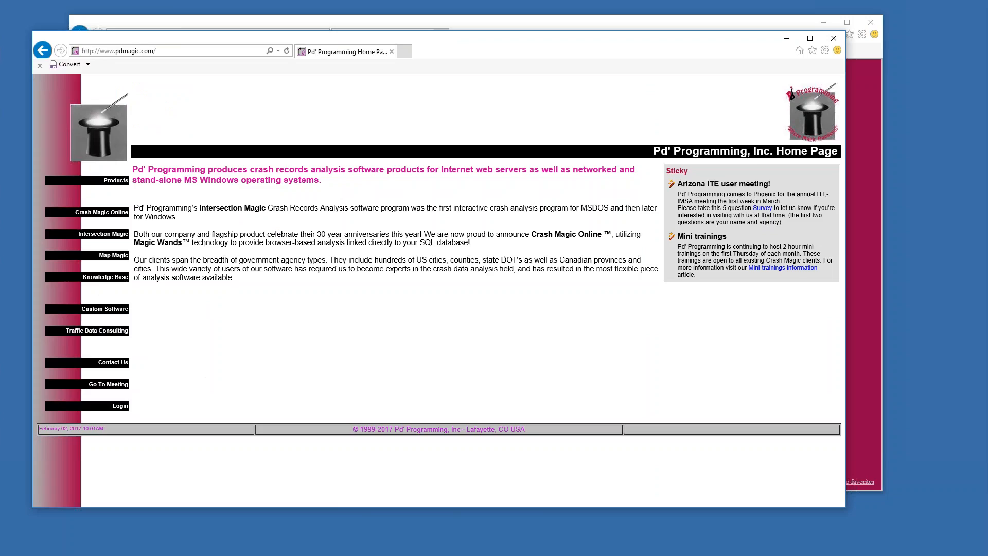
left_click(764, 268)
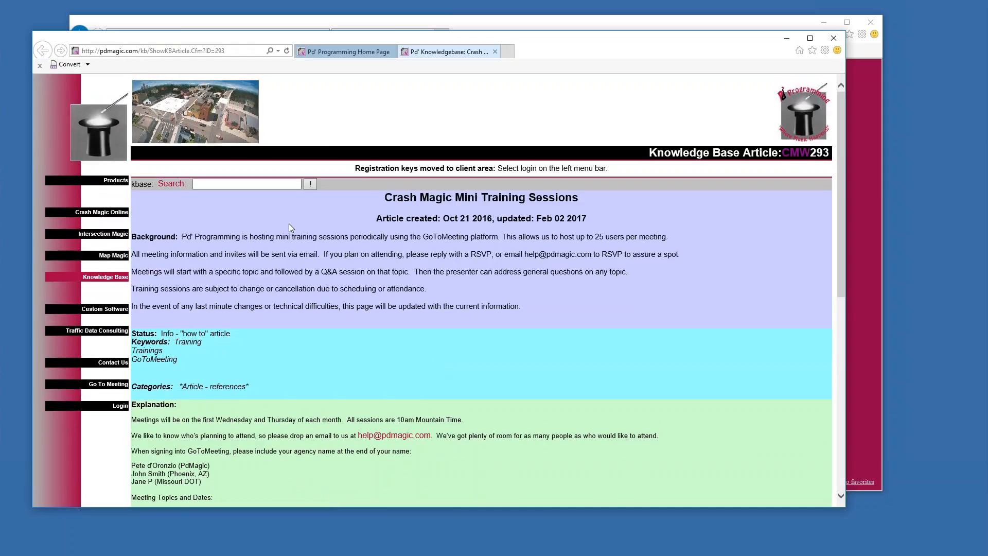
left_click(340, 51)
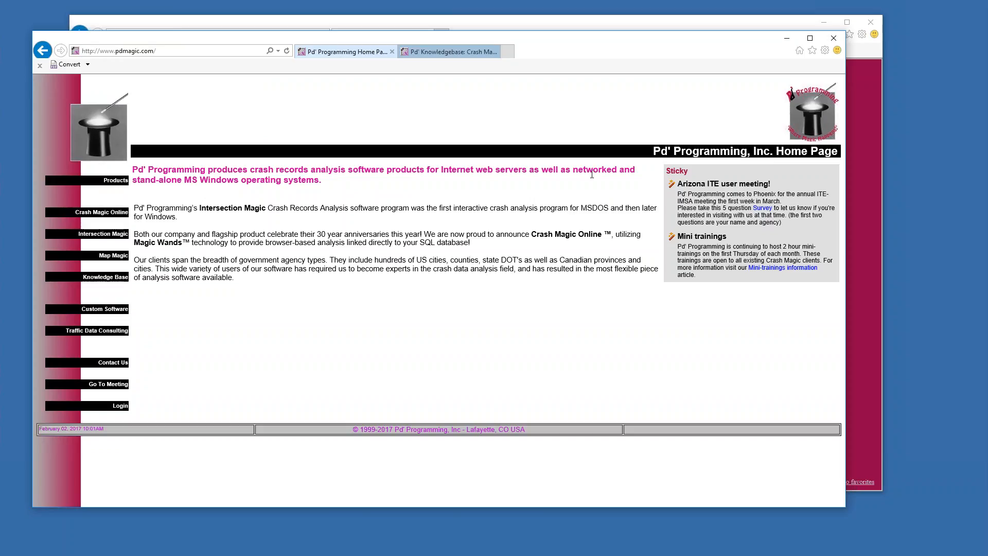
left_click(436, 50)
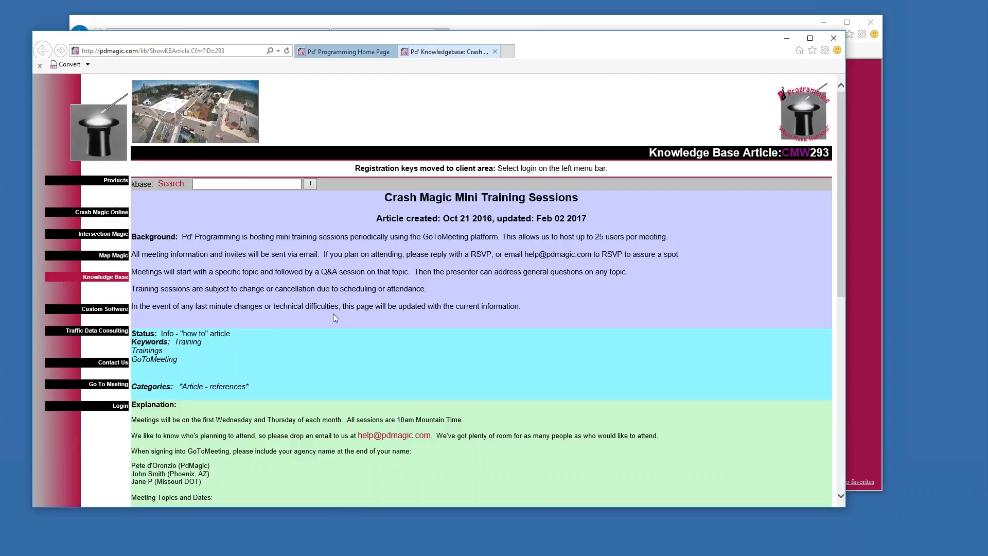
Review the completed and up-coming training dates and topics in the Crash Magic Mini Training Sessions article
scroll(333, 314, "down", 2)
scroll(163, 192, "down", 5)
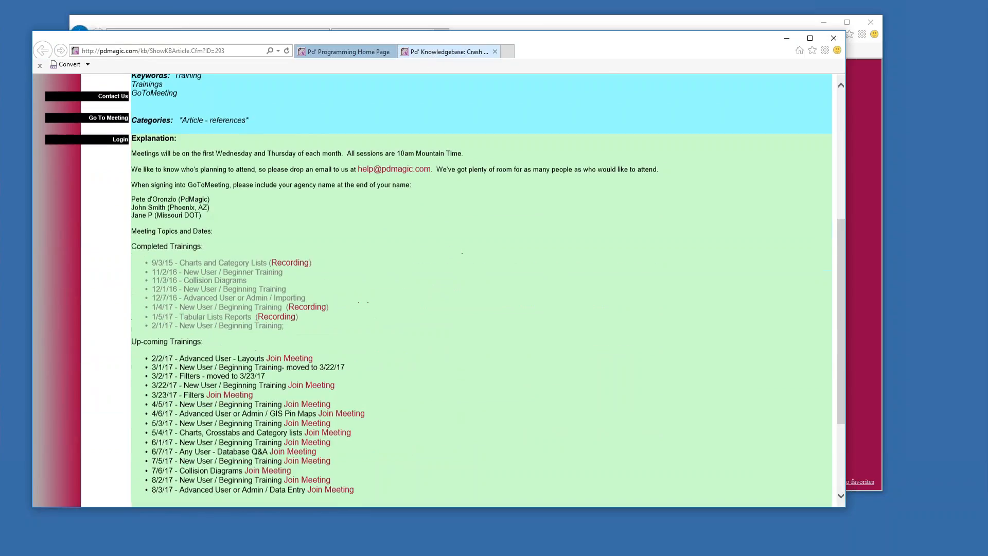
left_click_drag(151, 201, 325, 278)
left_click_drag(150, 300, 360, 446)
left_click(401, 406)
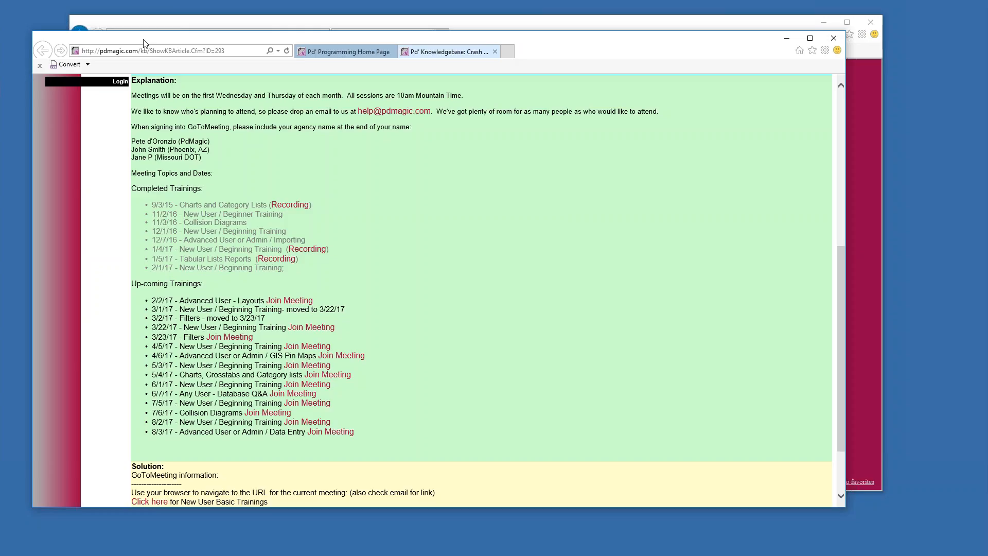
left_click_drag(144, 44, 132, 26)
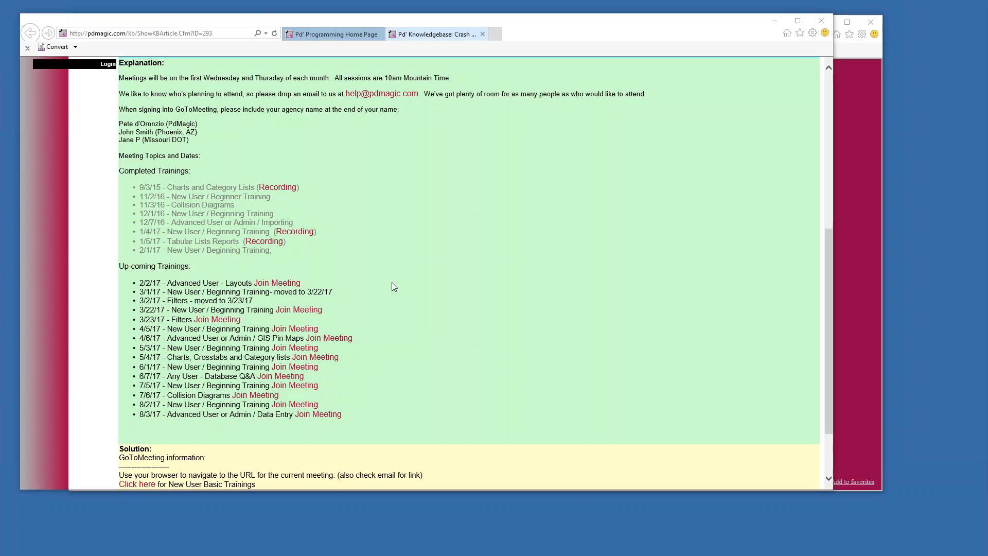
scroll(391, 282, "up", 6)
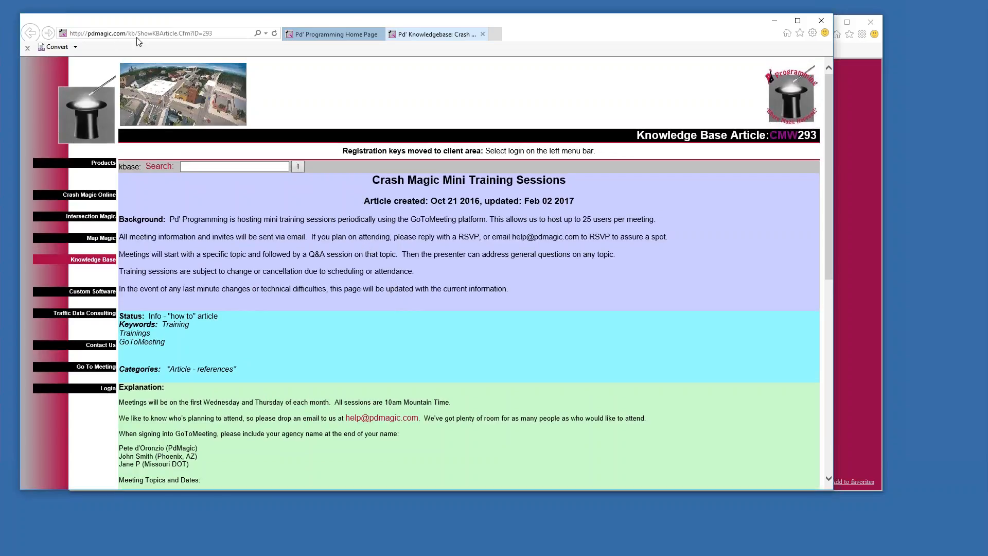
Look up the main and fax phone numbers on the Pd' Programming contact page, and close that browser window
left_click(303, 35)
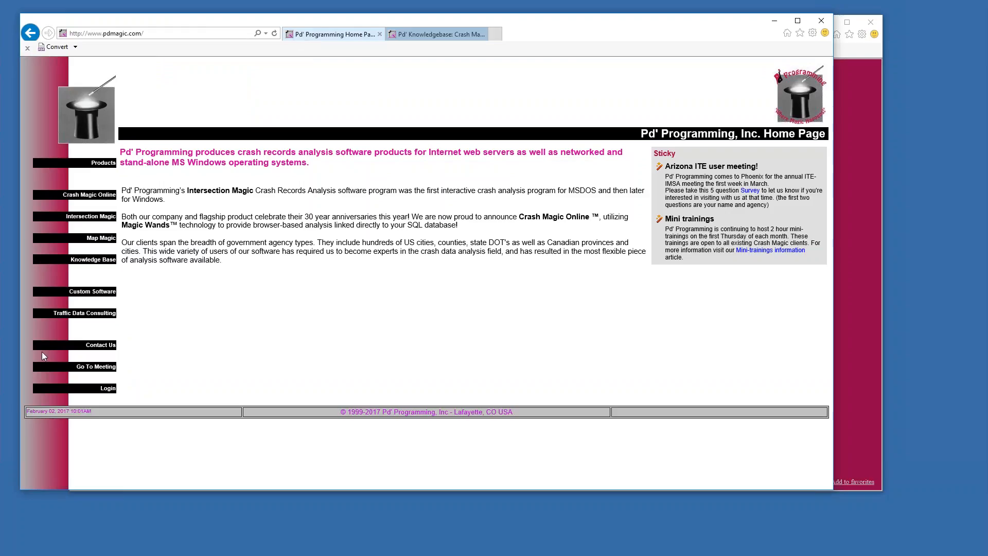
left_click(101, 345)
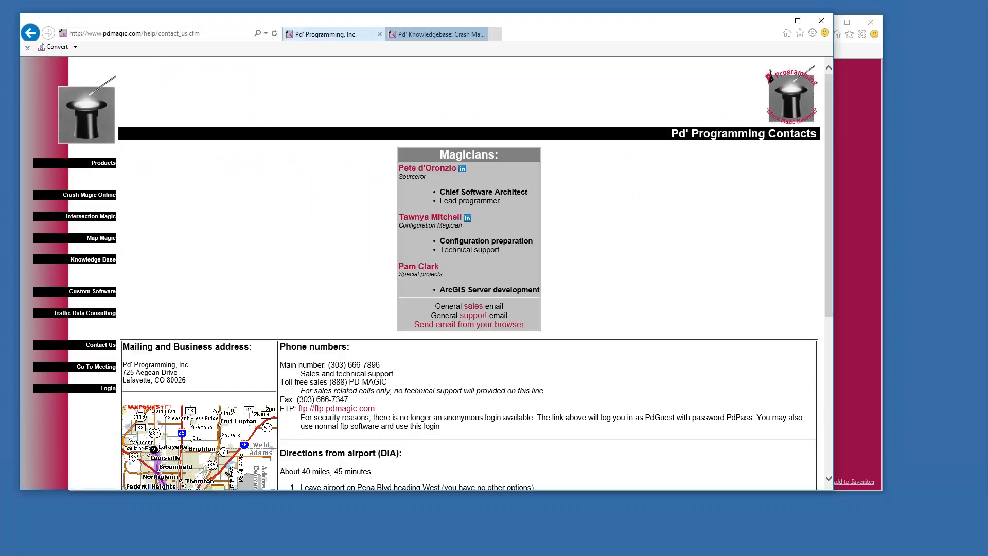
left_click_drag(325, 365, 387, 366)
left_click_drag(298, 400, 349, 399)
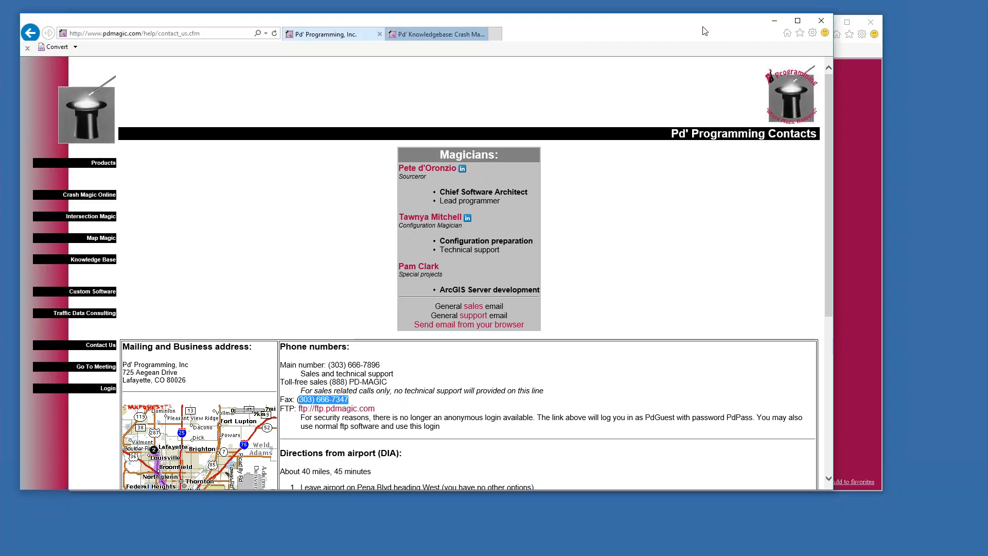
left_click(820, 23)
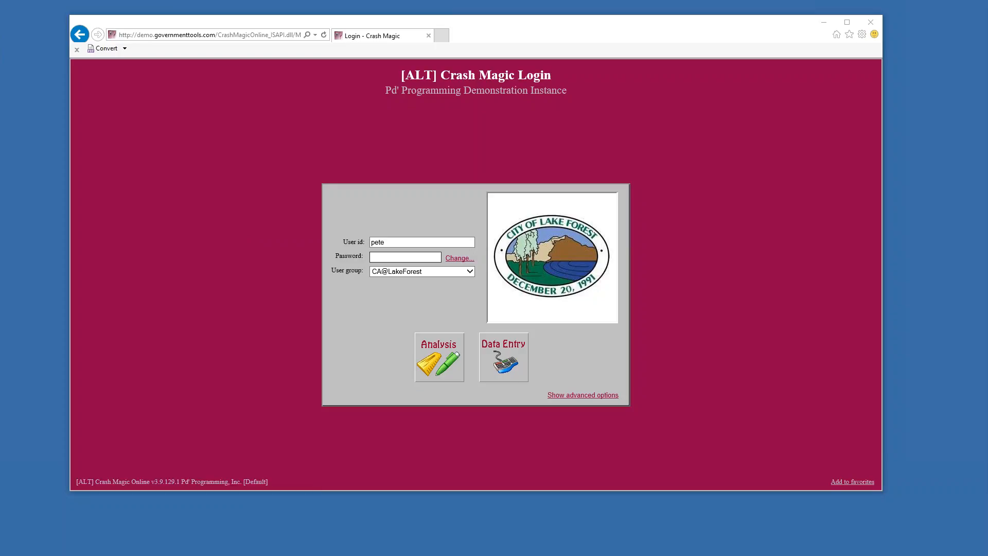
Enter the account password and log in to Crash Magic Analysis for the CA@LakeForest user group
left_click(430, 257)
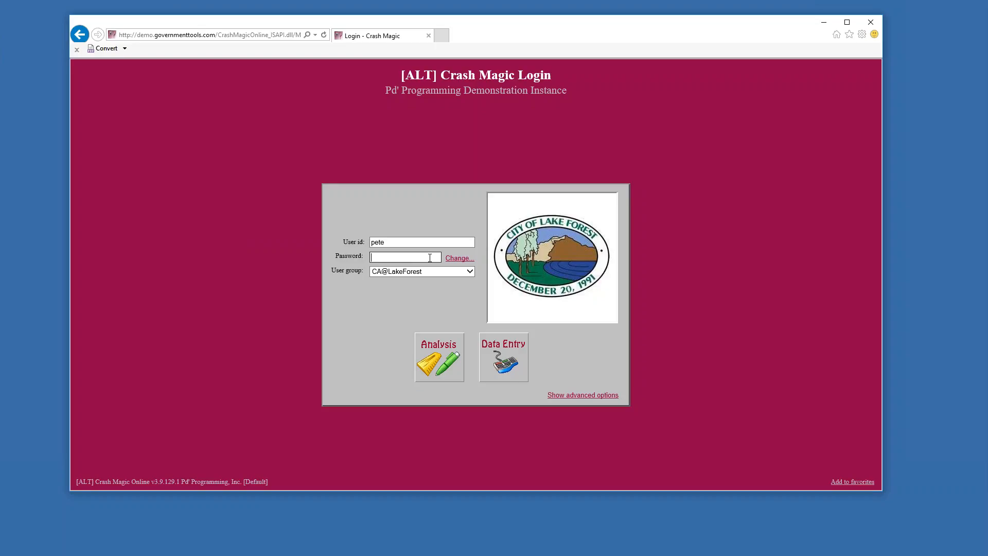
type("••••")
left_click(458, 352)
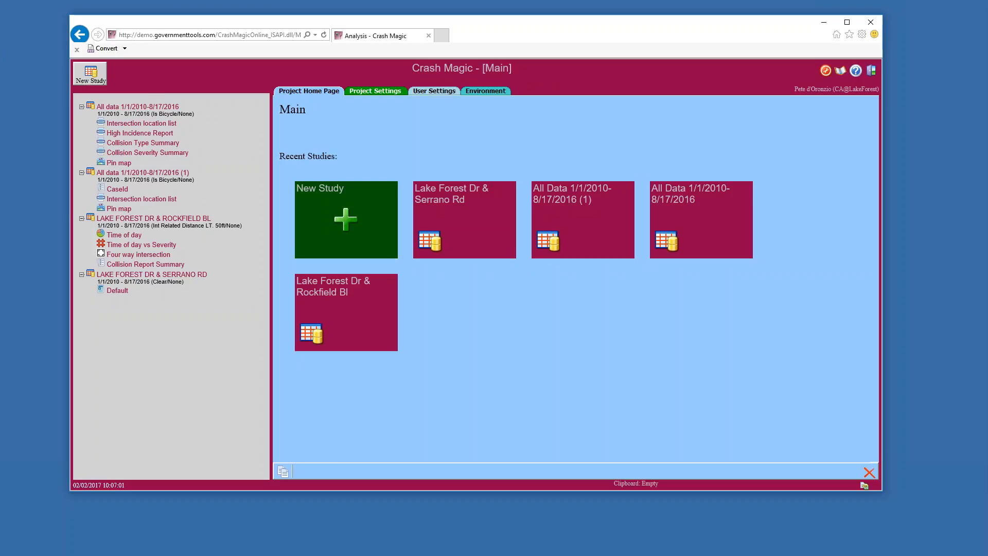
Delete the Default report layout from the LAKE FOREST DR & SERRANO RD study
left_click(123, 291)
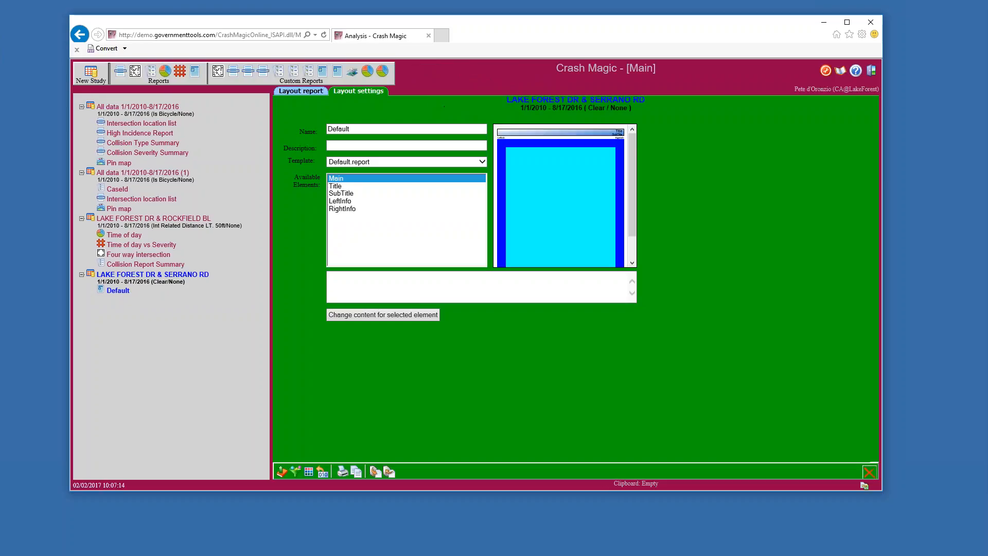
left_click(870, 472)
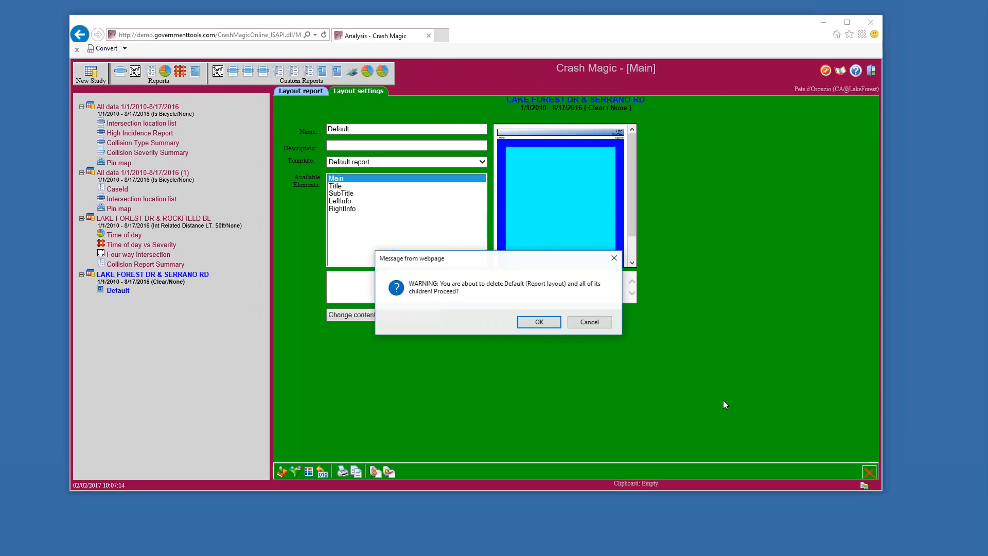
left_click(539, 322)
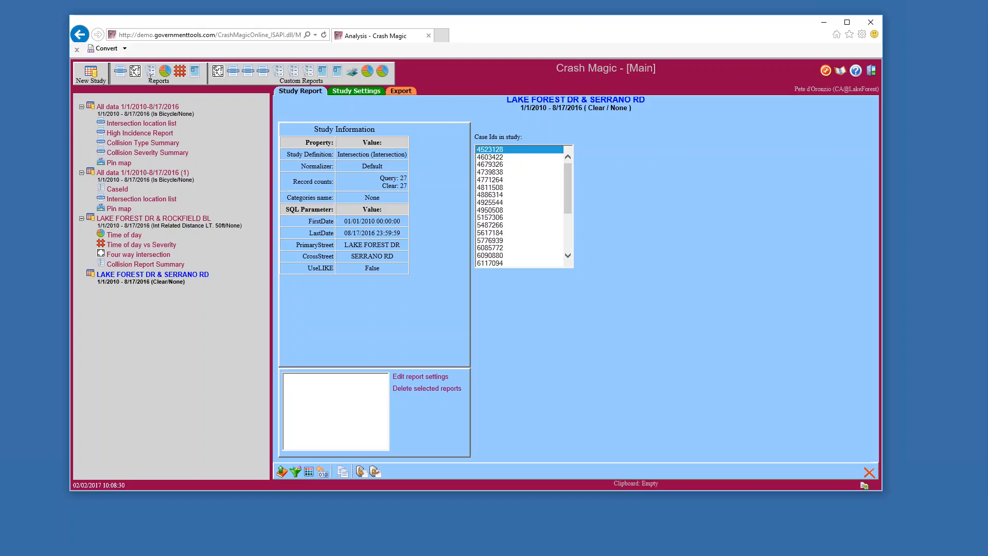
Add a listing report to the LAKE FOREST DR & SERRANO RD study using the shared CaseId template
left_click(151, 71)
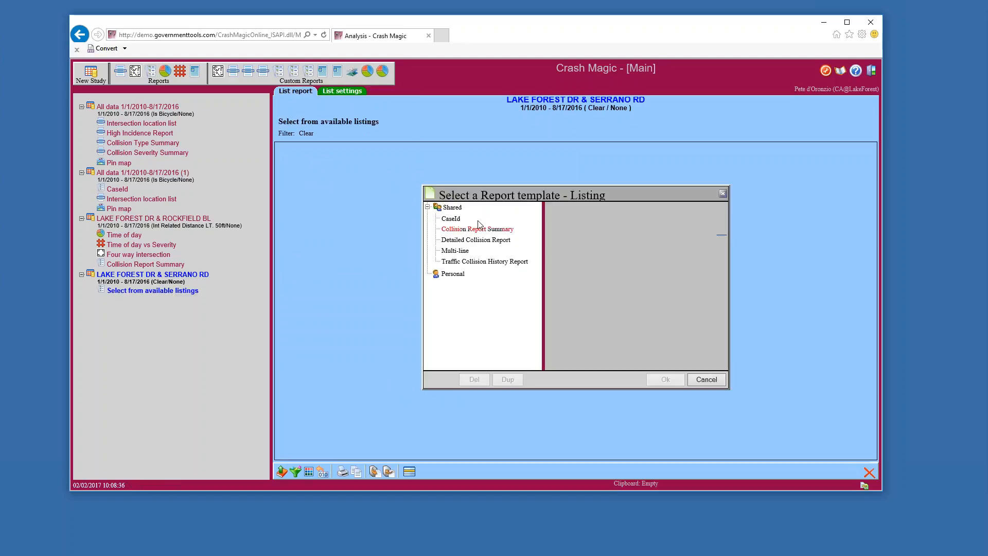
left_click(450, 218)
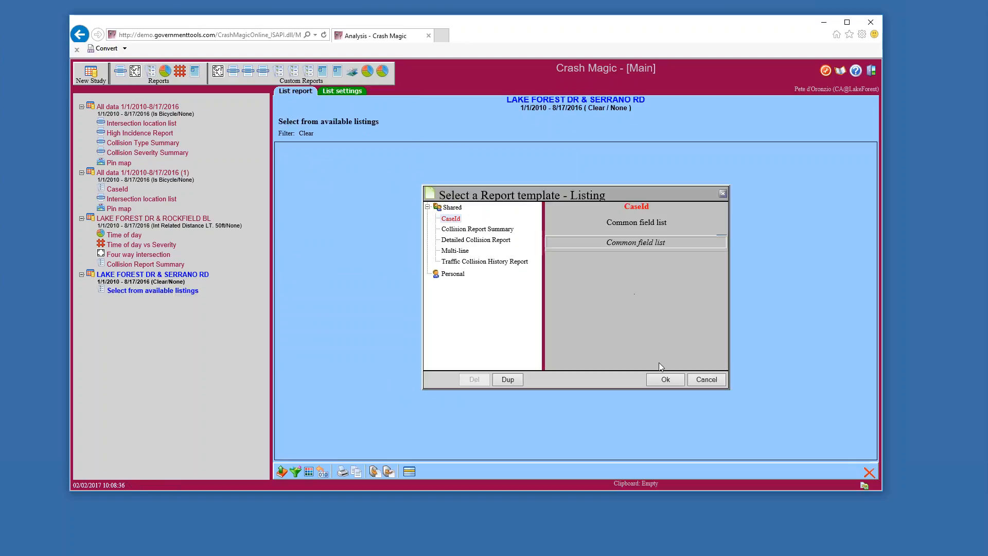
left_click(663, 381)
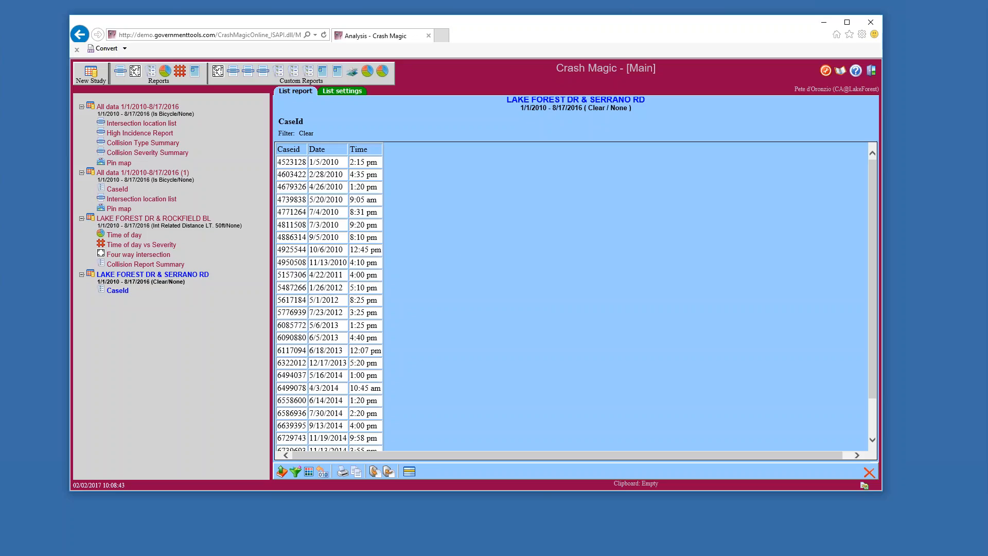
scroll(460, 257, "down", 2)
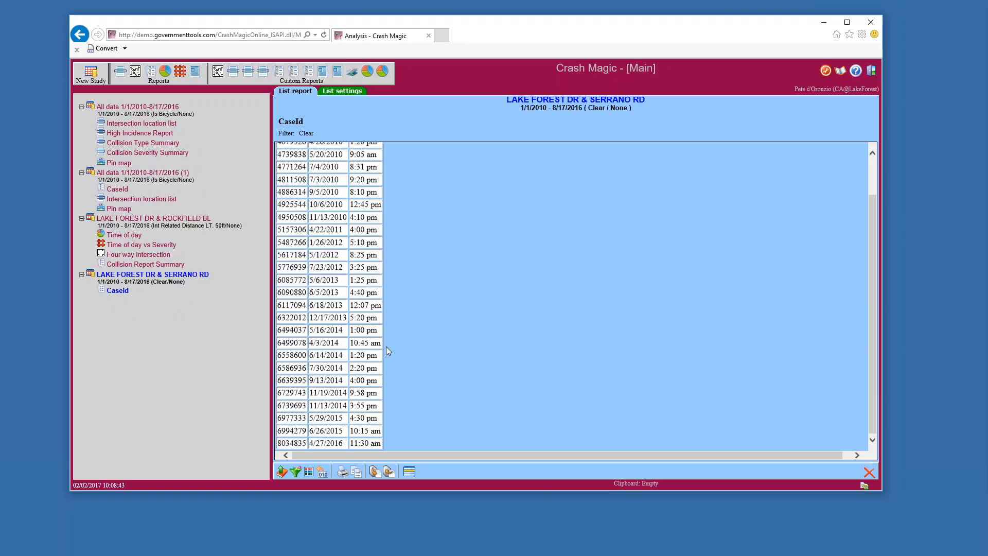
Print the CaseId listing to PDF with the LegalPortrait.list layout and open the resulting file
left_click(343, 473)
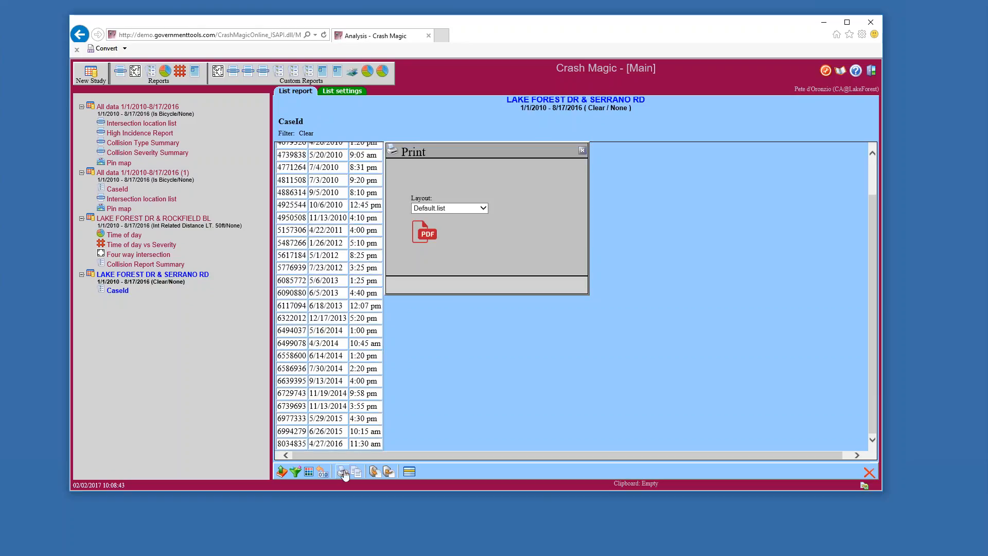
left_click_drag(410, 197, 443, 197)
left_click(443, 196)
left_click(484, 208)
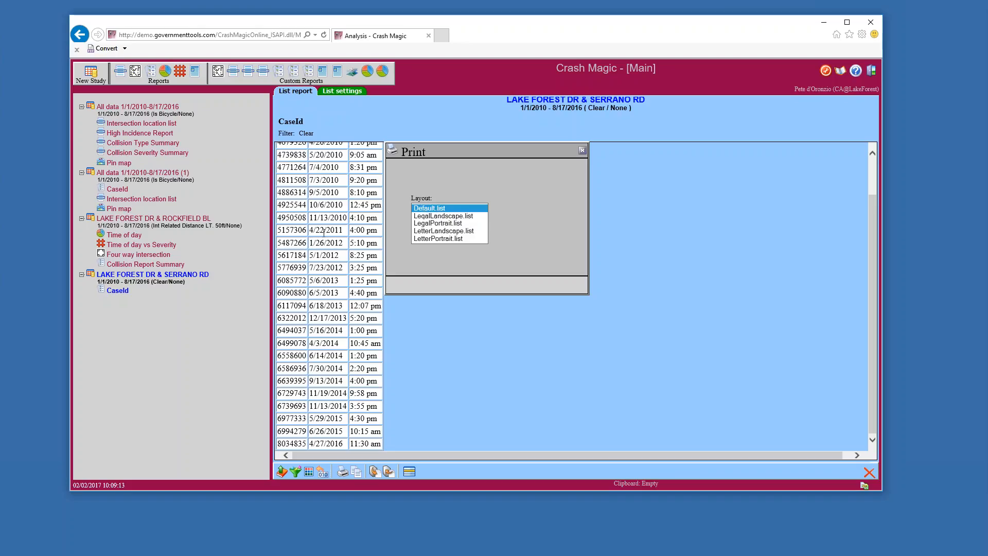
left_click(449, 224)
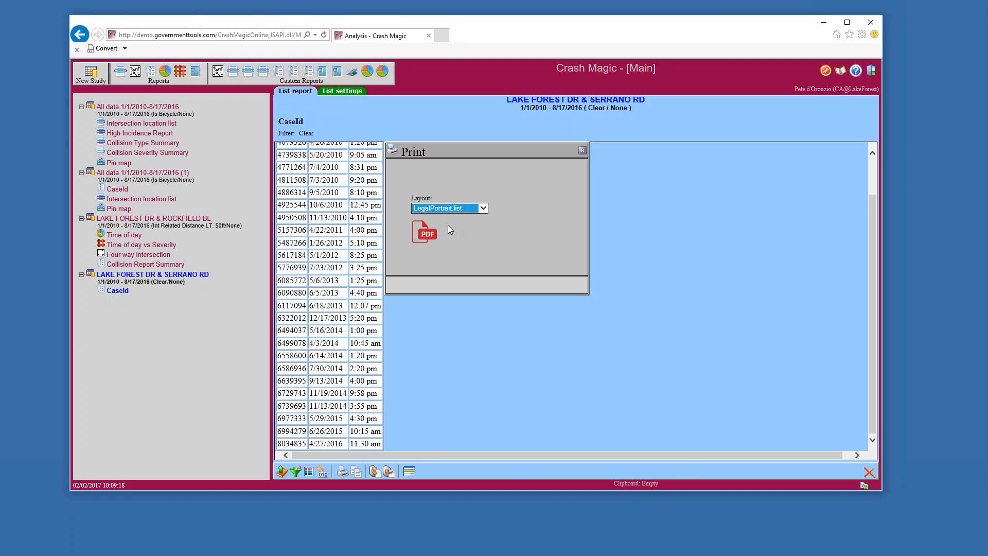
left_click(425, 235)
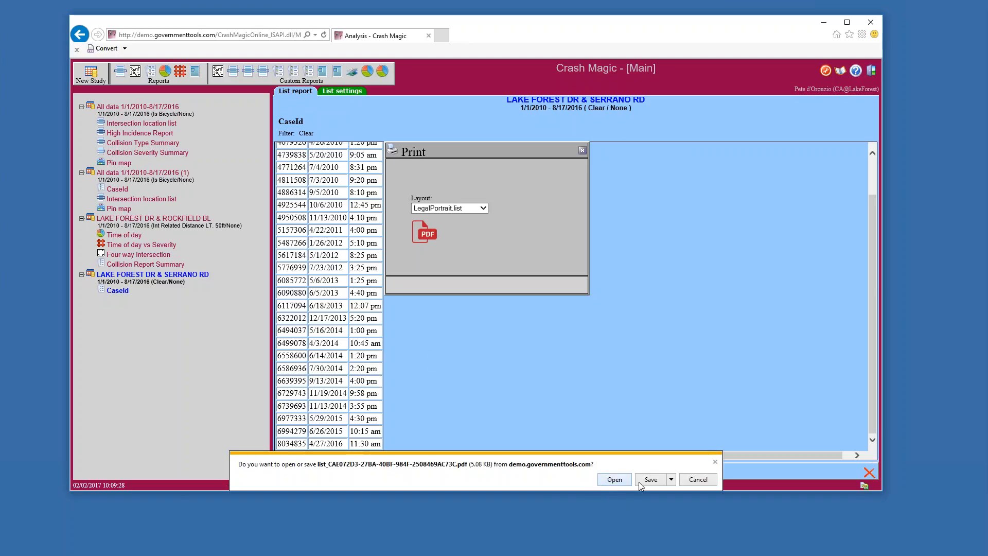
left_click(615, 479)
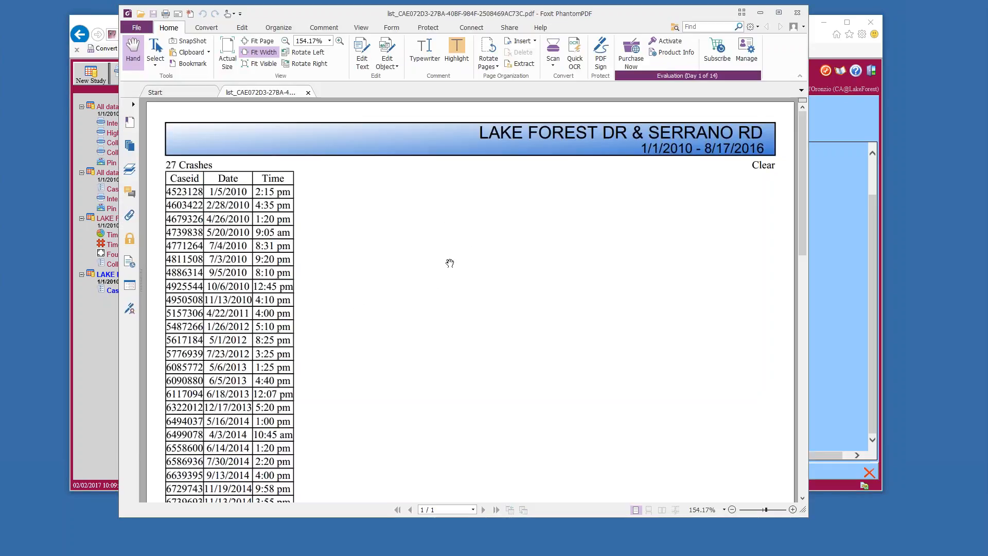
Examine the PDF's title, date range, crash count, filter label and case rows, and close the file and the print dialog
scroll(450, 263, "down", 15)
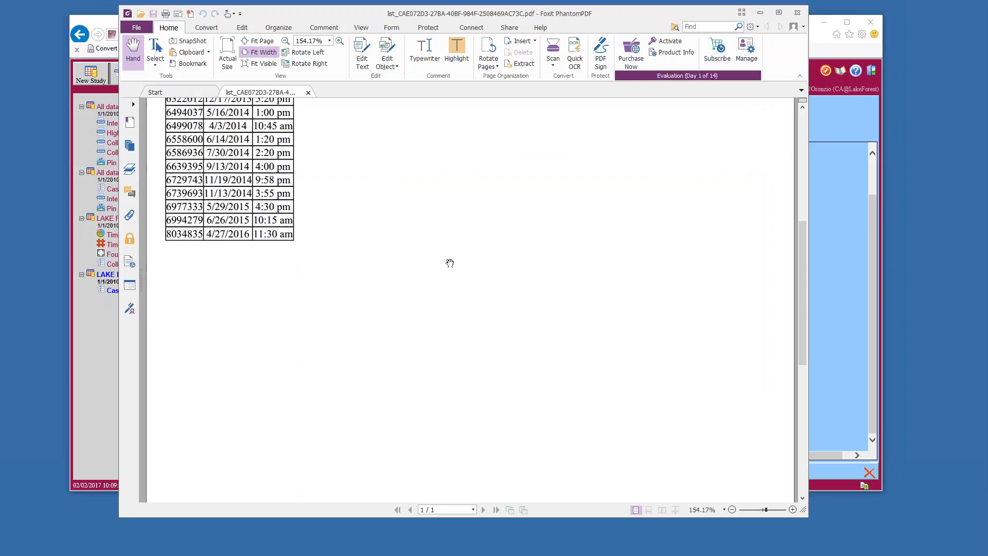
scroll(450, 263, "down", 5)
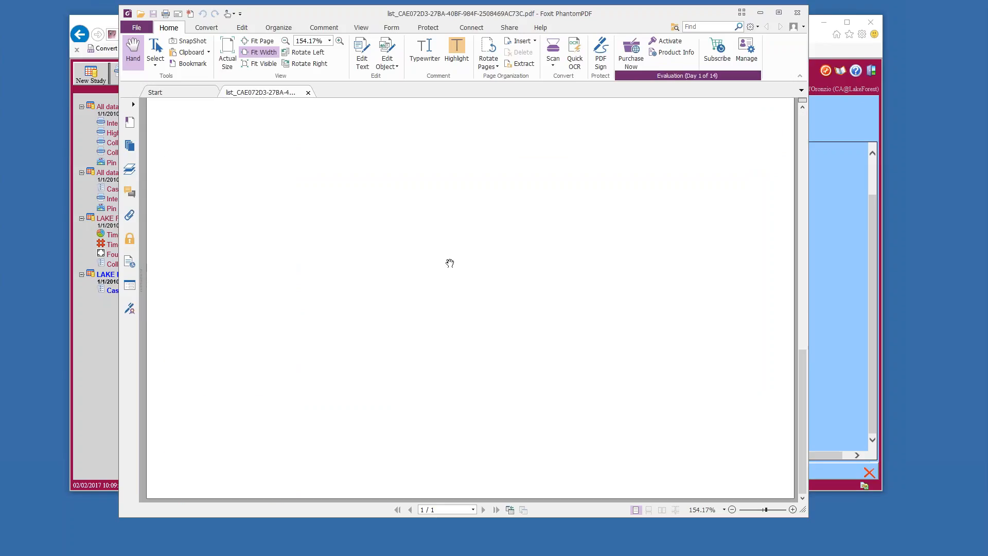
scroll(449, 263, "up", 20)
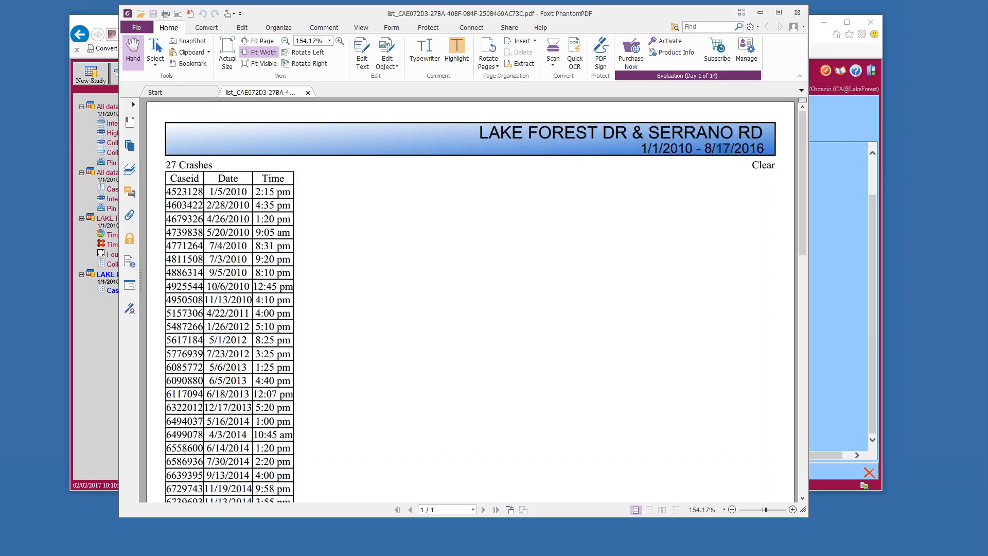
left_click_drag(718, 148, 728, 148)
left_click_drag(213, 165, 168, 165)
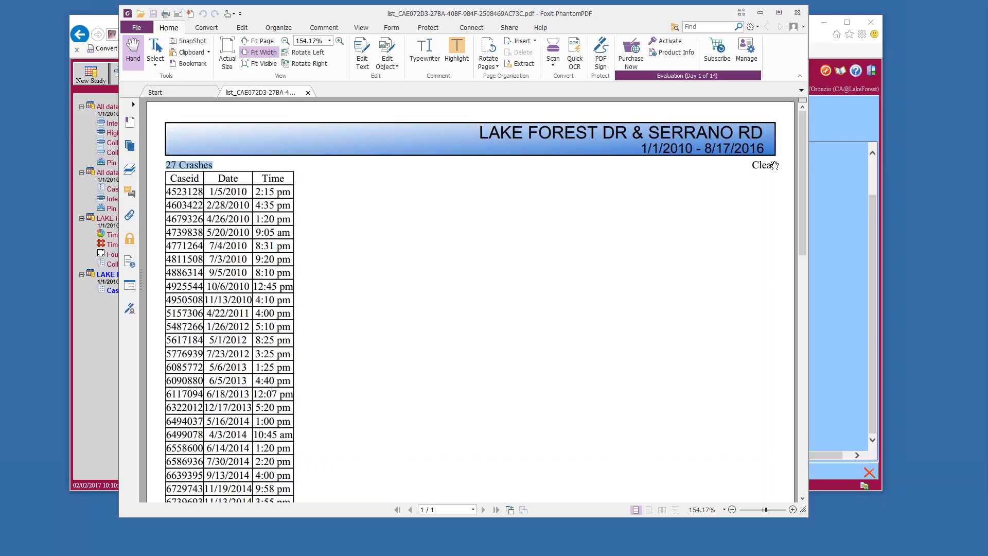
left_click_drag(774, 165, 751, 161)
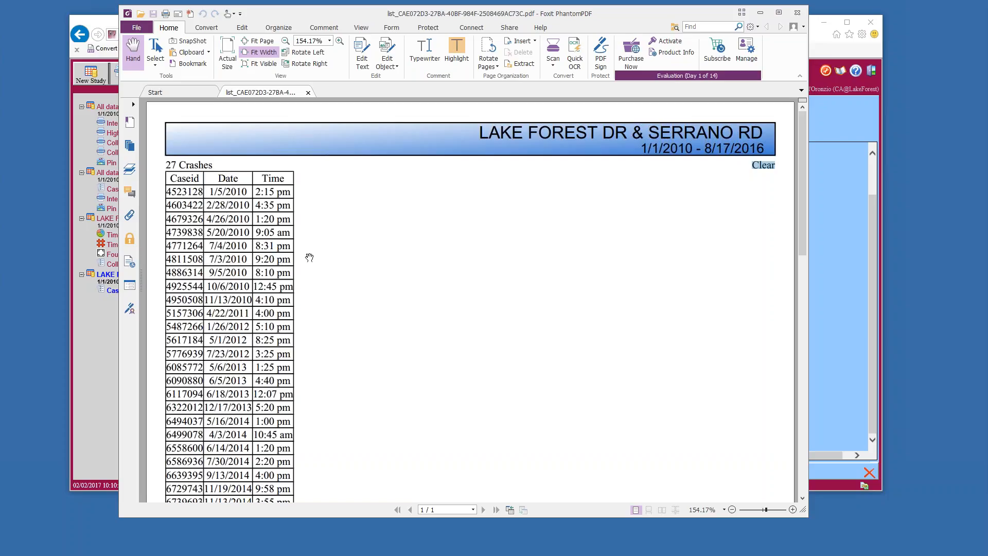
scroll(332, 210, "down", 1)
scroll(331, 210, "down", 2)
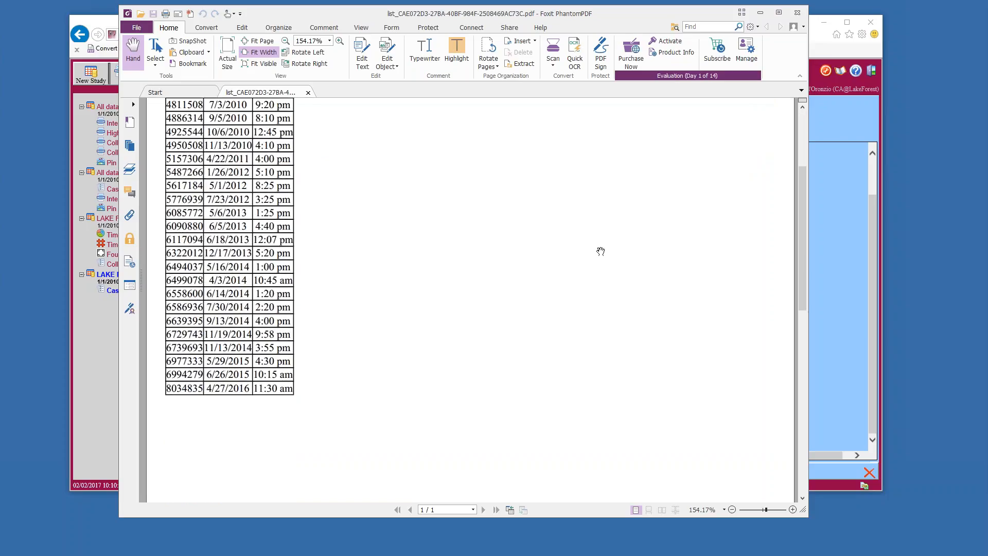
scroll(373, 275, "up", 3)
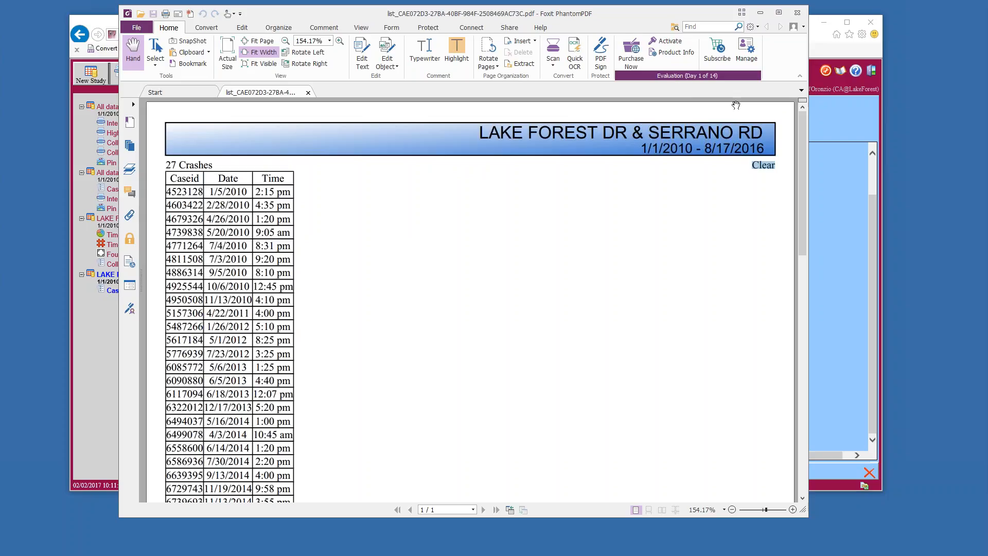
left_click(798, 14)
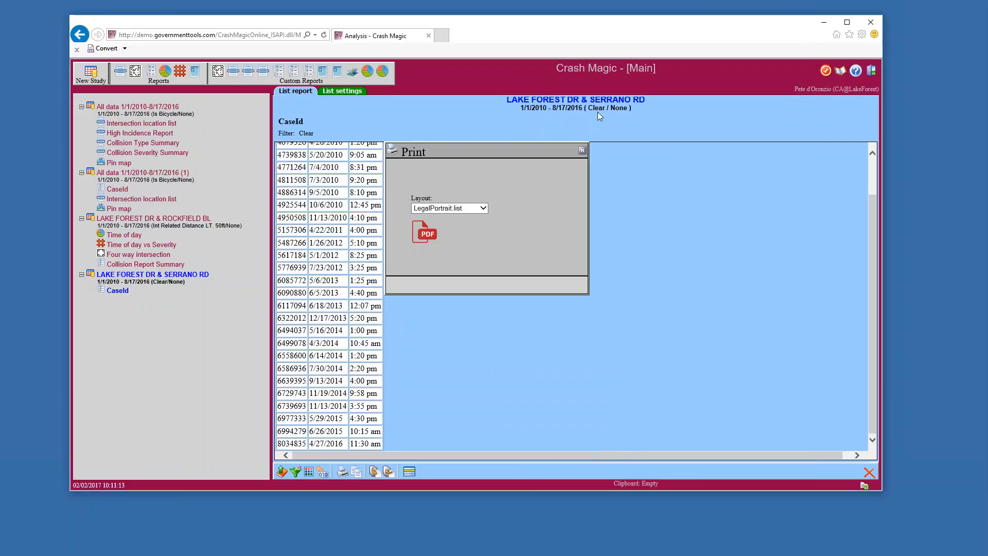
left_click(582, 150)
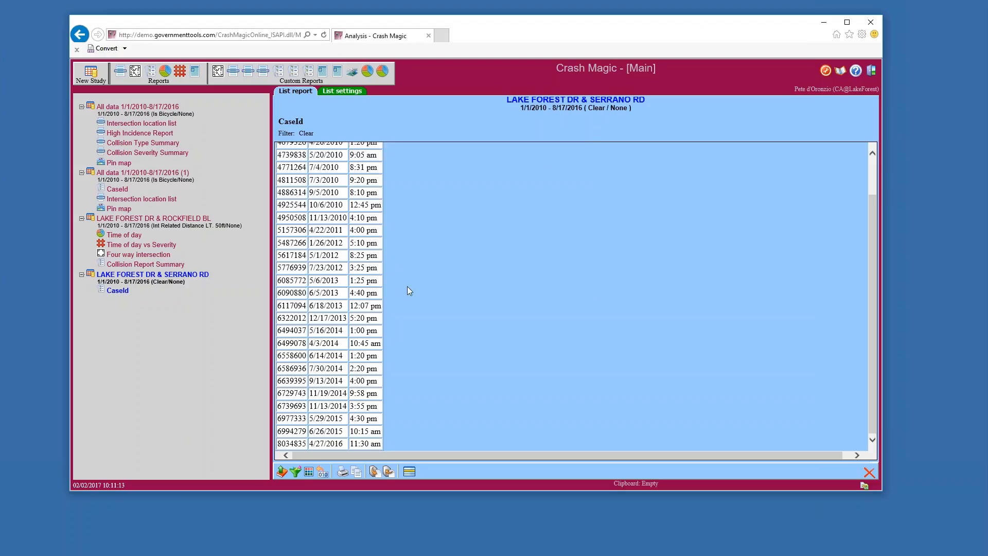
Add a layout report to the LAKE FOREST DR & SERRANO RD study using the shared Diagram and history report template and display it
scroll(408, 292, "up", 2)
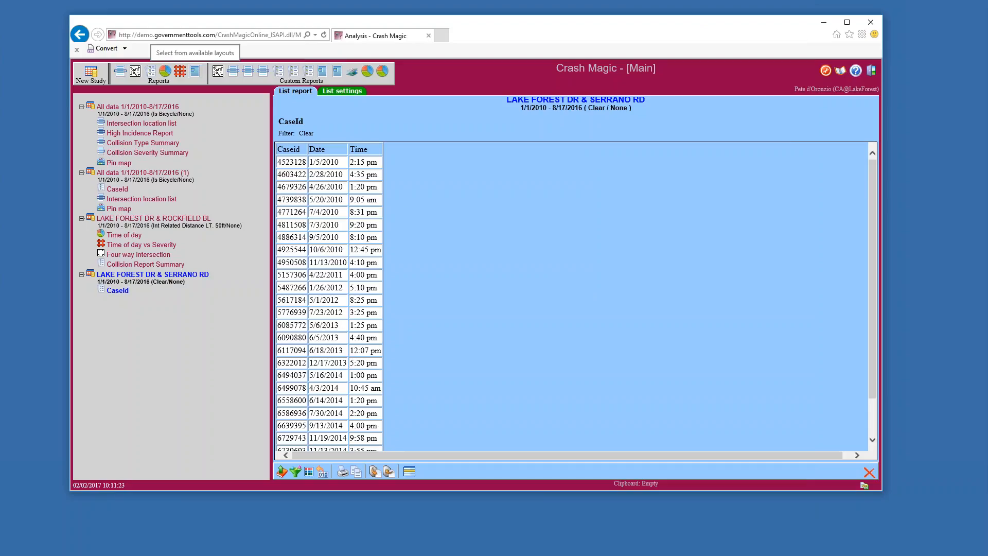
left_click(195, 71)
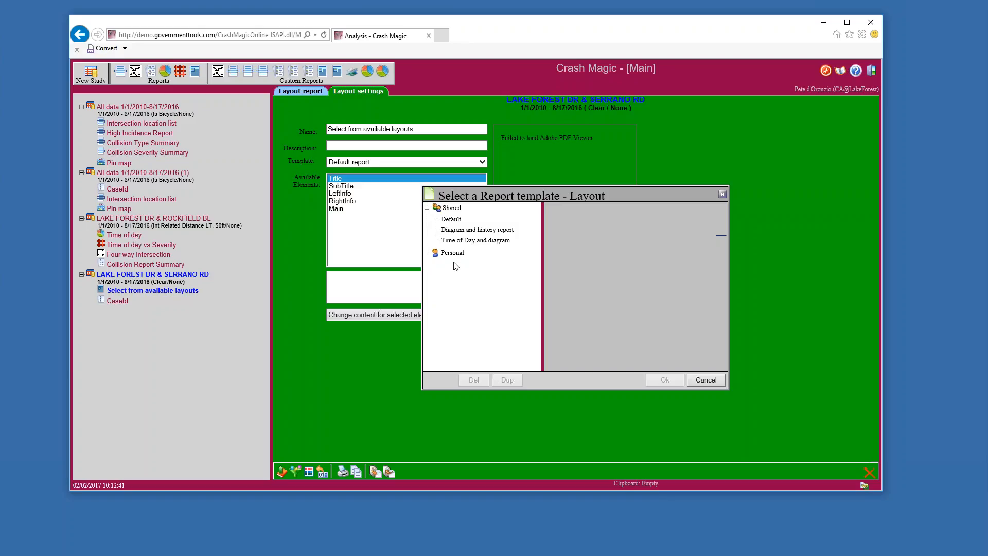
left_click(477, 229)
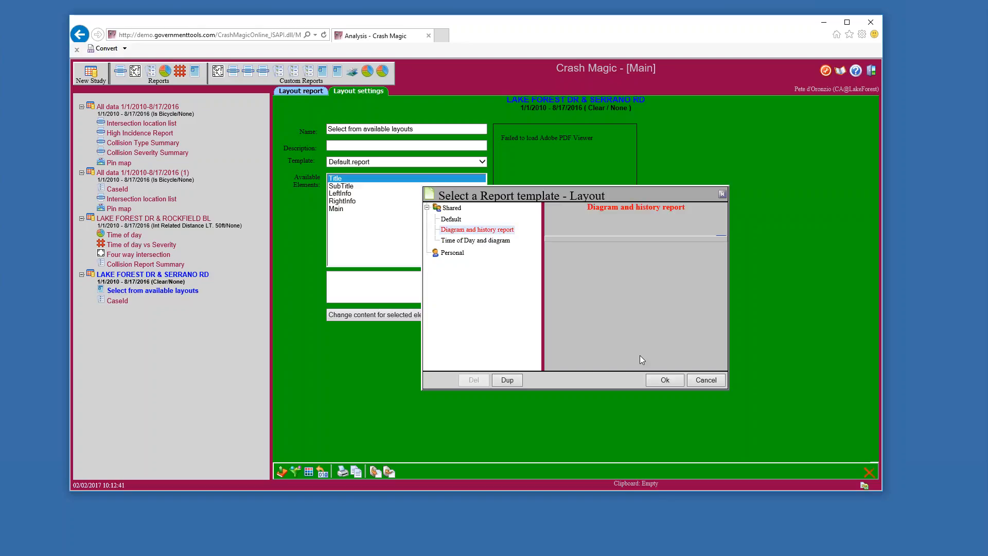
left_click(669, 385)
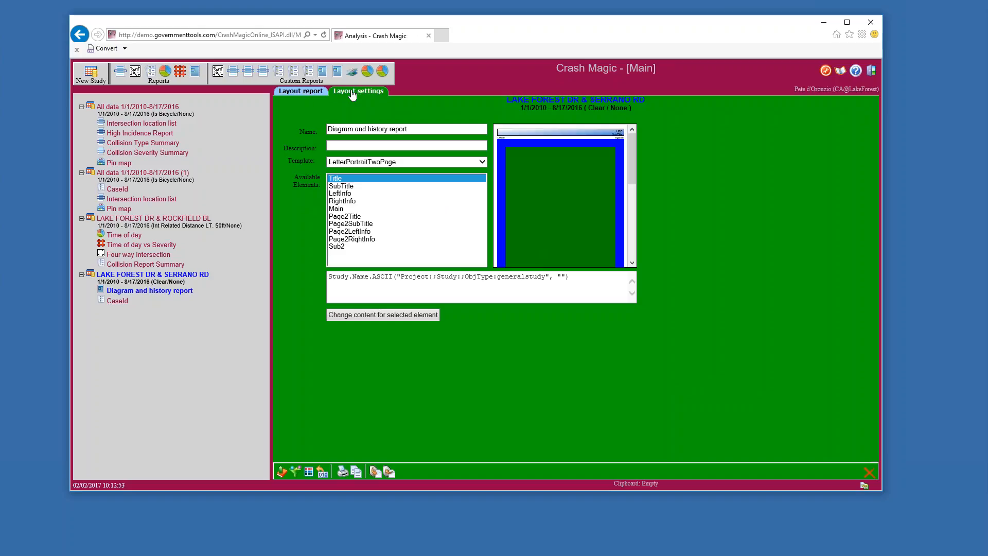
left_click(307, 93)
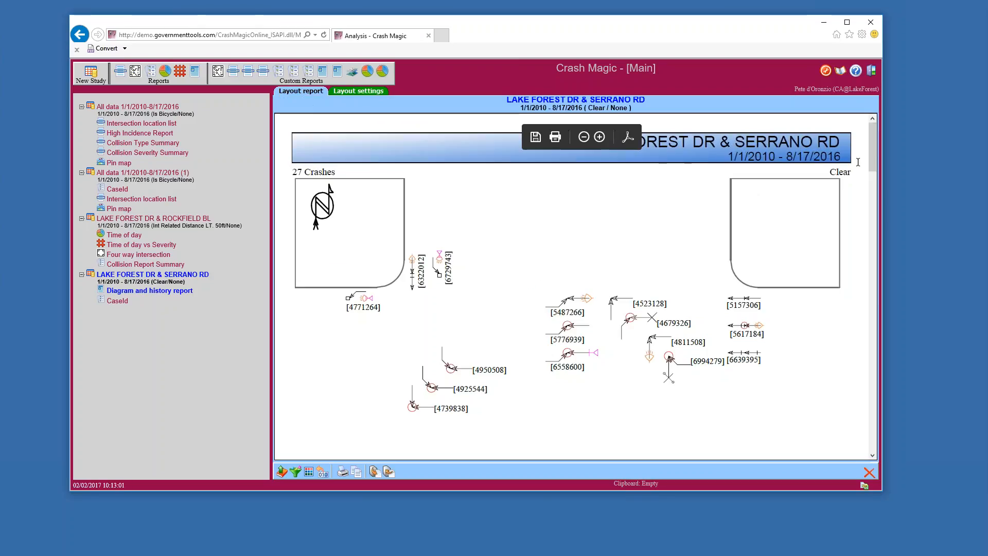
Examine the title, date range, filter label and crash count in the Diagram and history report's header
left_click_drag(875, 158, 870, 135)
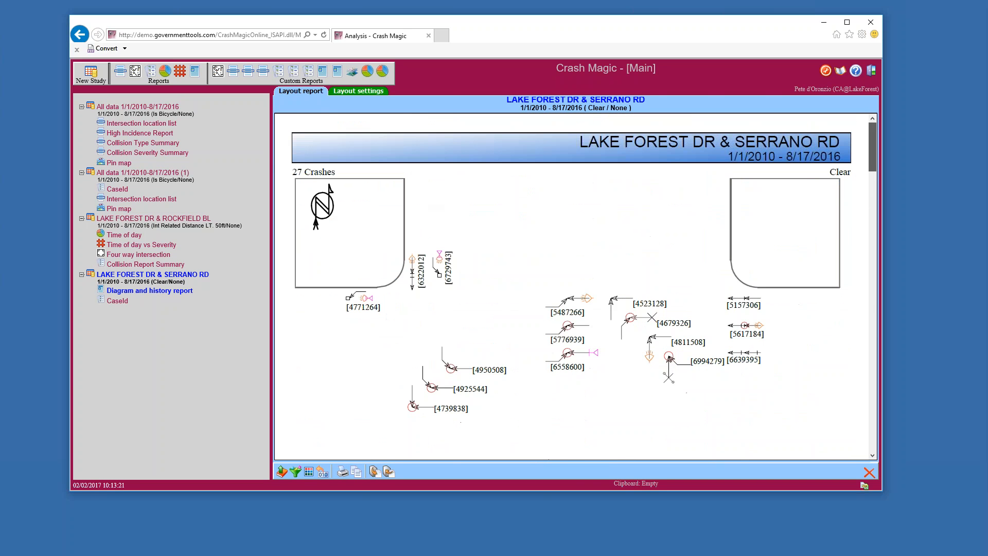
mouse_move(628, 187)
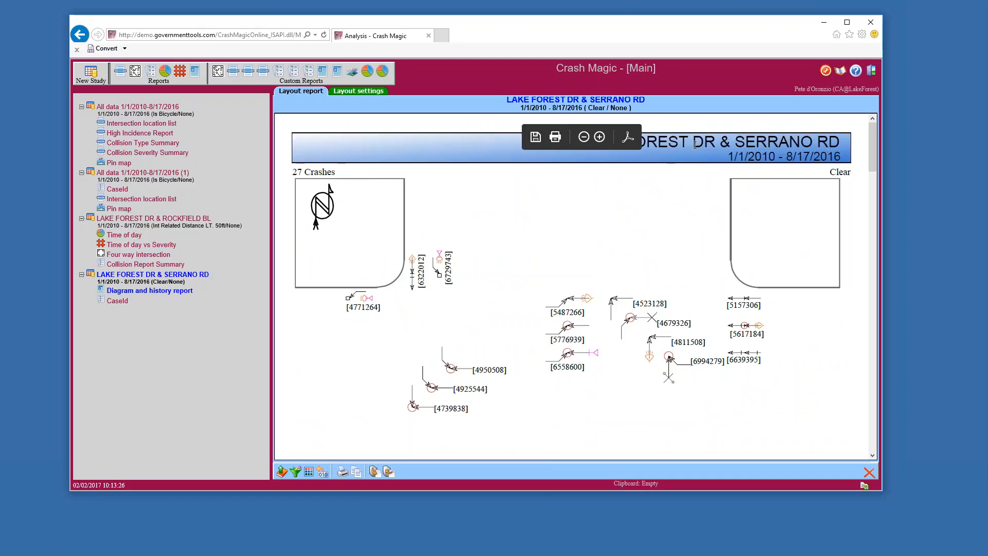
left_click_drag(670, 144, 808, 157)
double_click(855, 174)
left_click_drag(336, 172, 280, 170)
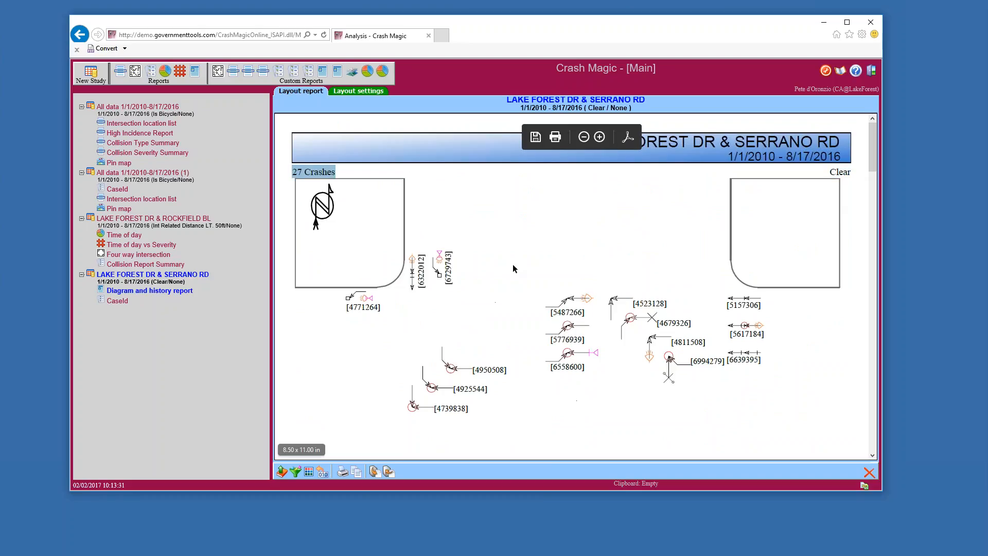
Look through the report's collision diagram, symbol legend and crash history table across all its pages
scroll(513, 264, "down", 3)
scroll(594, 365, "down", 10)
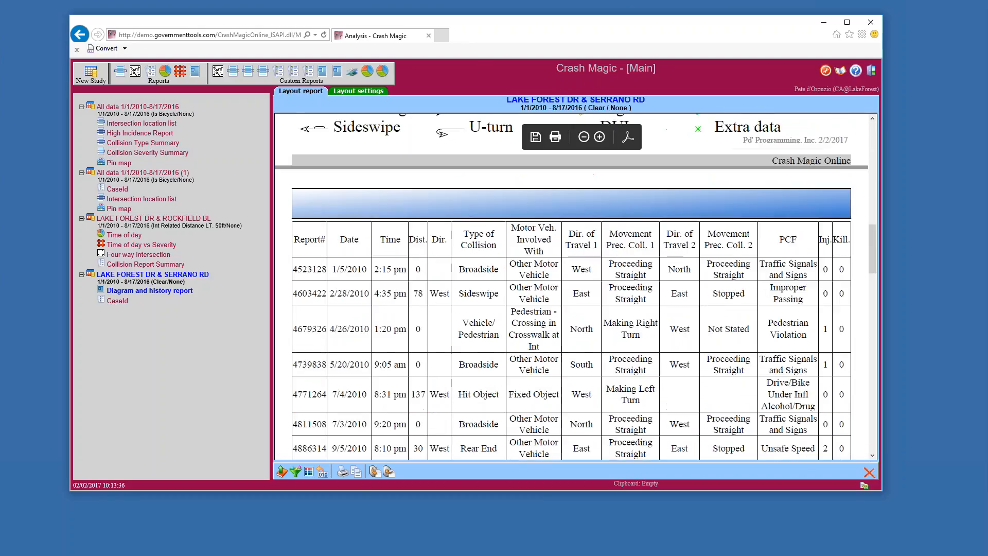
scroll(594, 365, "down", 8)
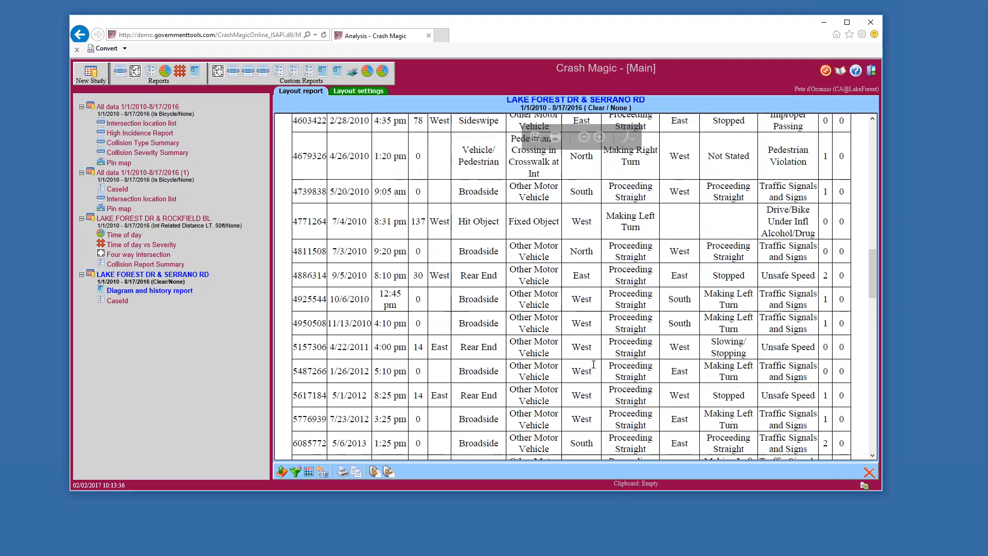
scroll(593, 365, "up", 6)
scroll(594, 365, "up", 4)
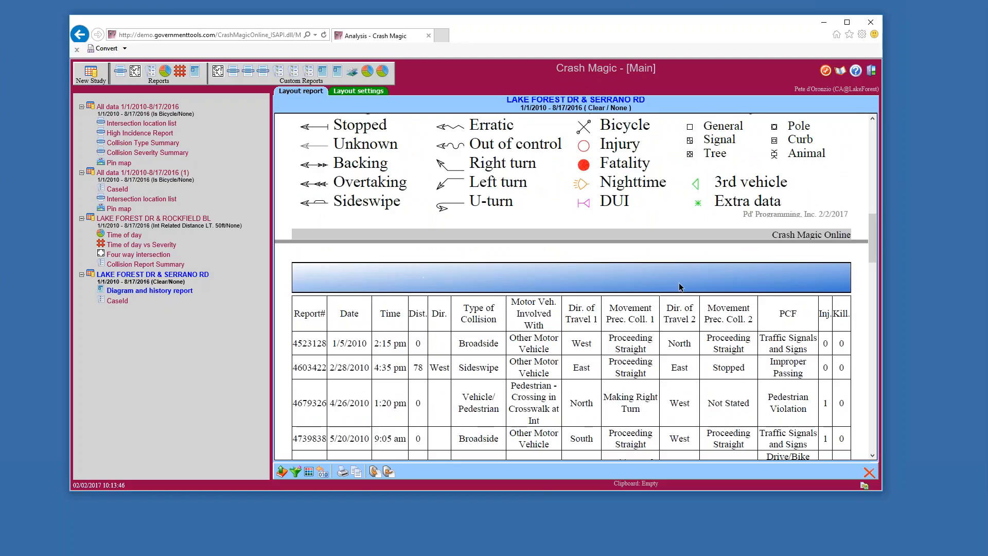
scroll(675, 280, "up", 8)
scroll(709, 267, "down", 1)
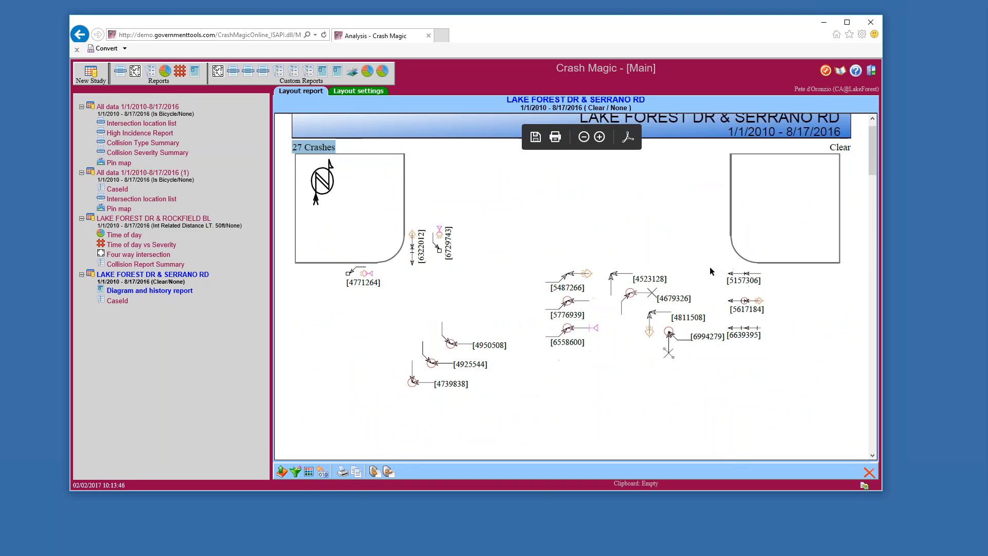
scroll(709, 271, "down", 5)
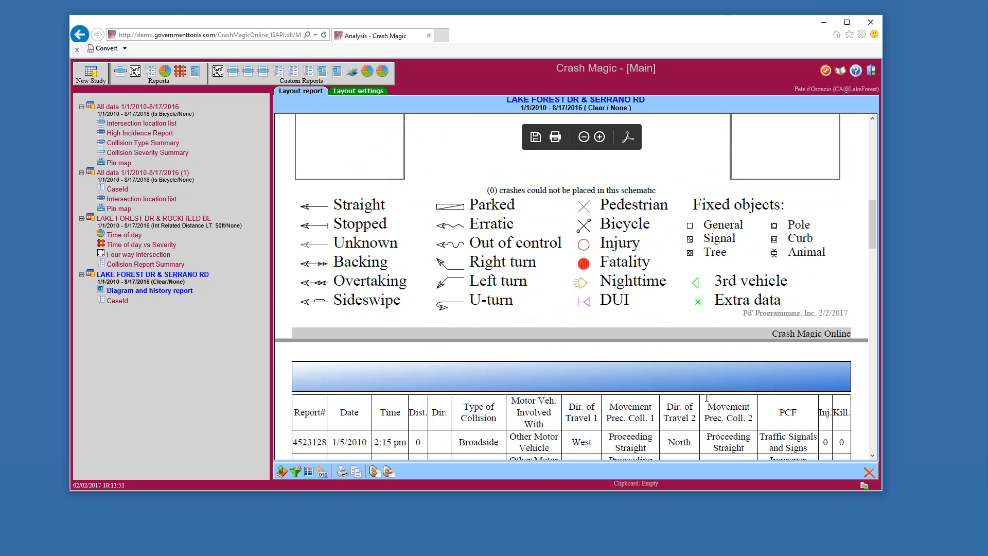
scroll(707, 398, "down", 15)
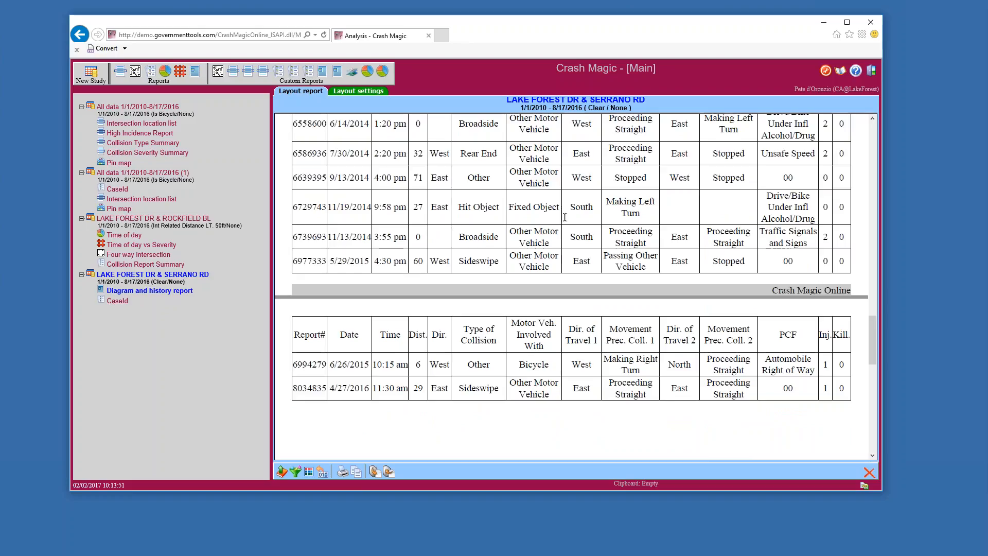
scroll(644, 331, "up", 4)
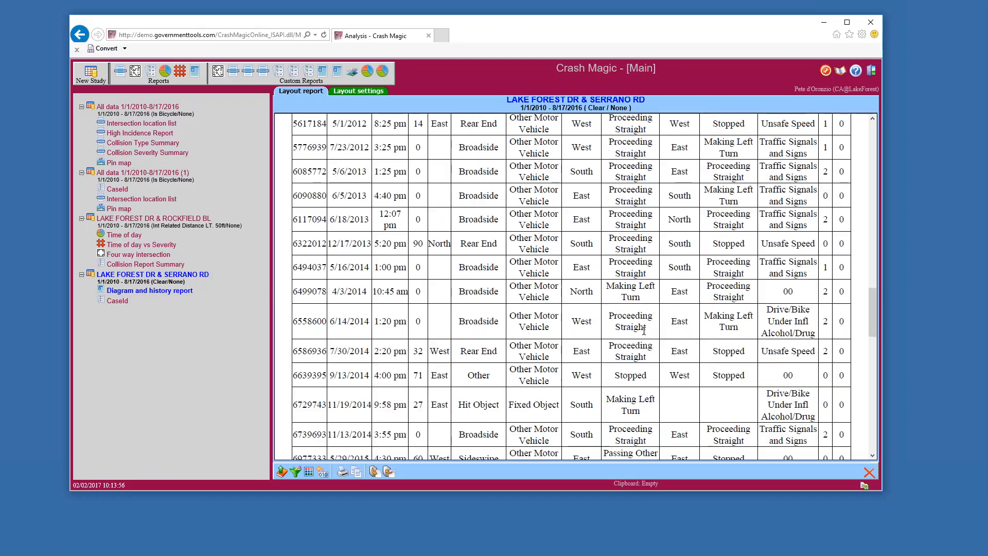
scroll(643, 331, "up", 10)
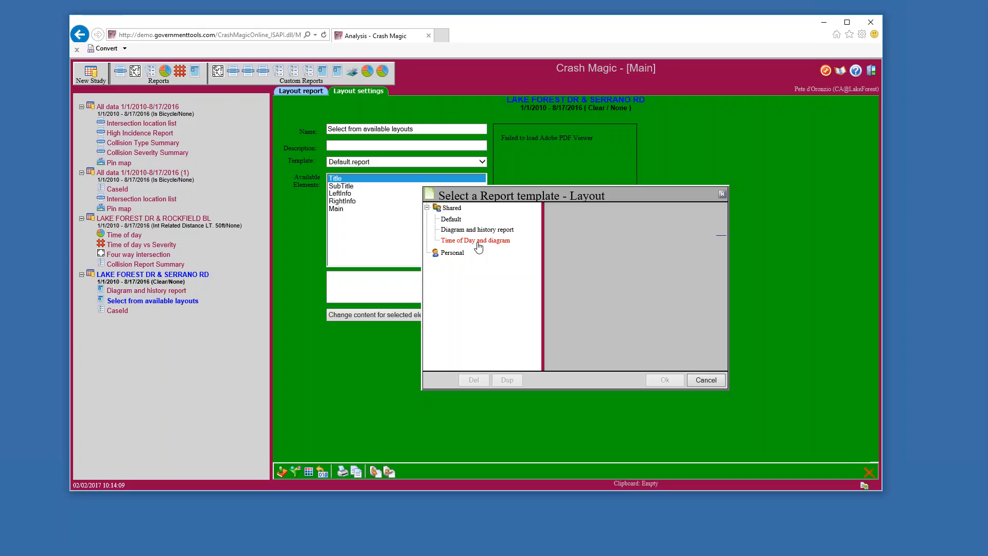
Add a layout report to the same study using the shared Time of Day and diagram template and display it
left_click(478, 242)
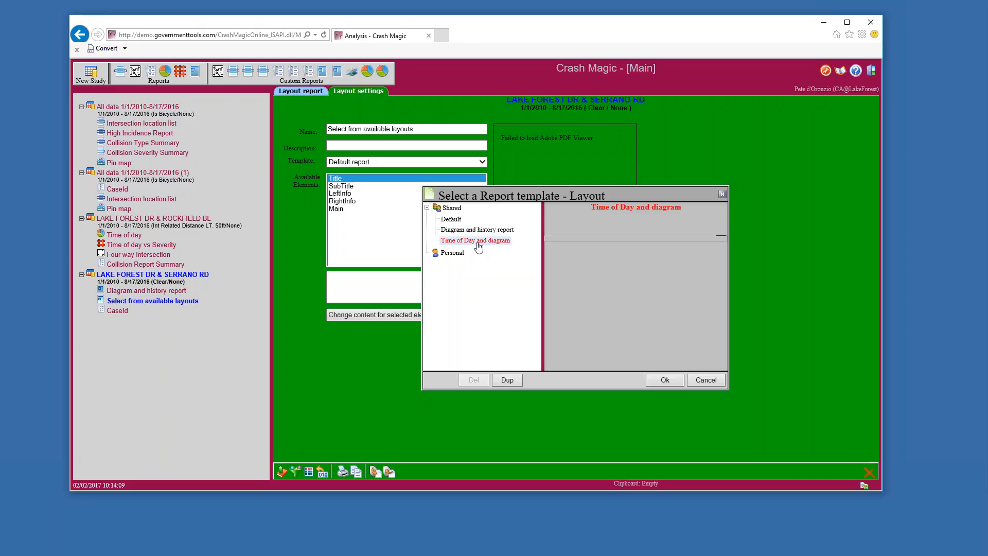
left_click(669, 381)
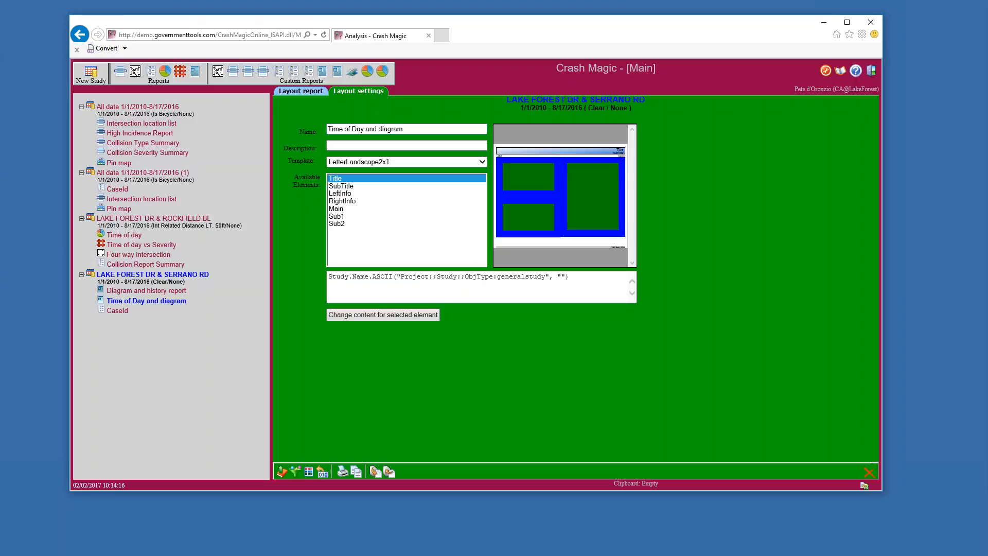
left_click(312, 91)
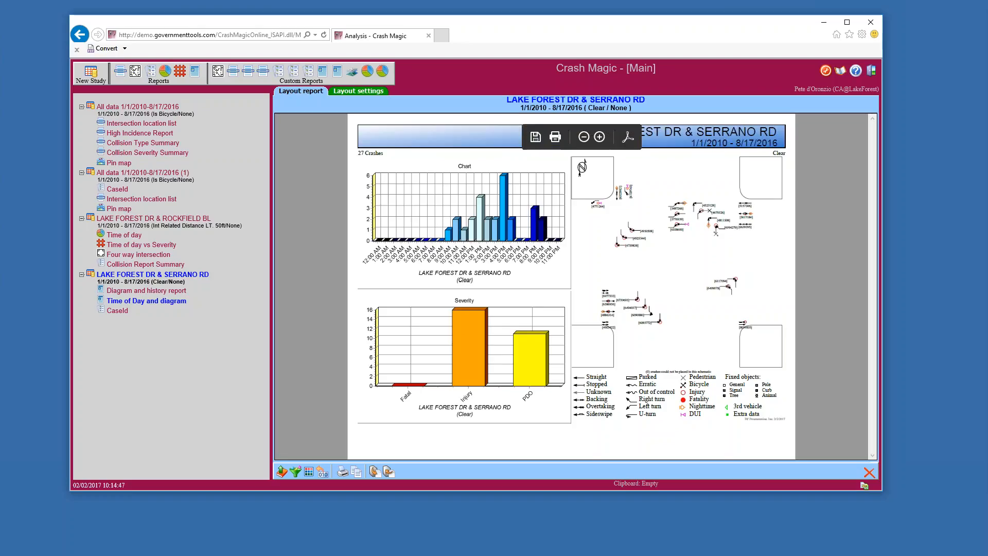
Examine the date range, crash count and filter label in the header of the Time of Day and diagram report
mouse_move(696, 135)
left_mouse_down()
mouse_move(777, 141)
mouse_move(683, 144)
left_mouse_up()
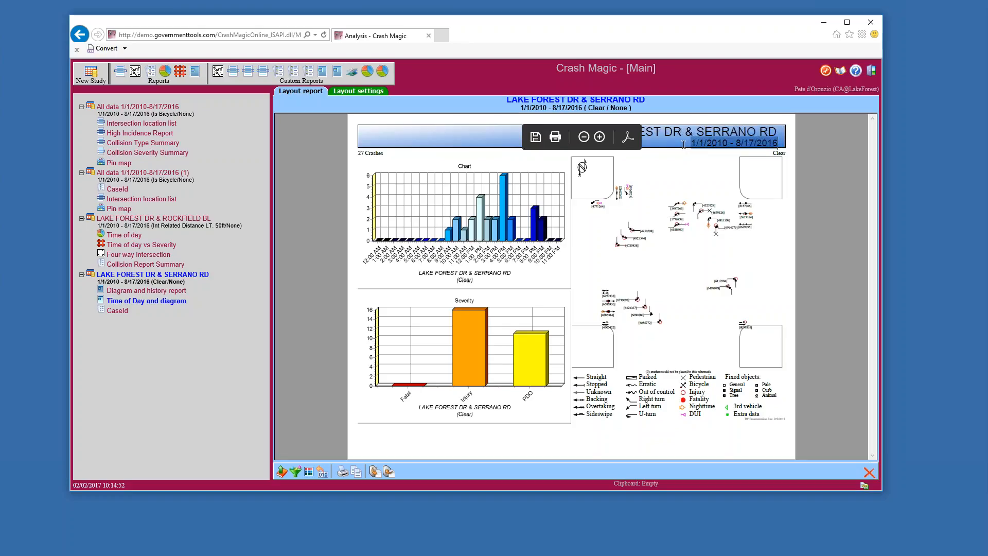
left_click_drag(387, 156, 358, 153)
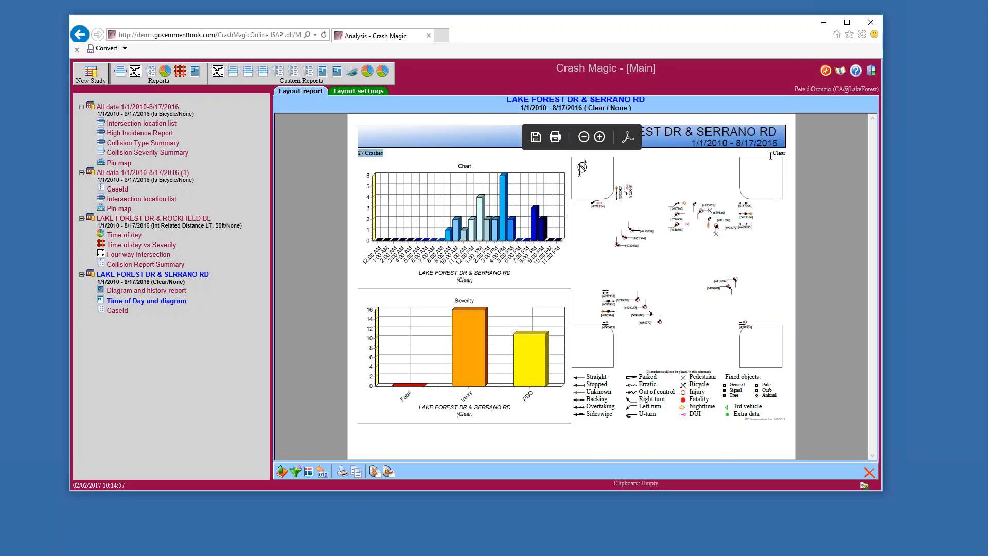
left_click_drag(770, 155, 787, 155)
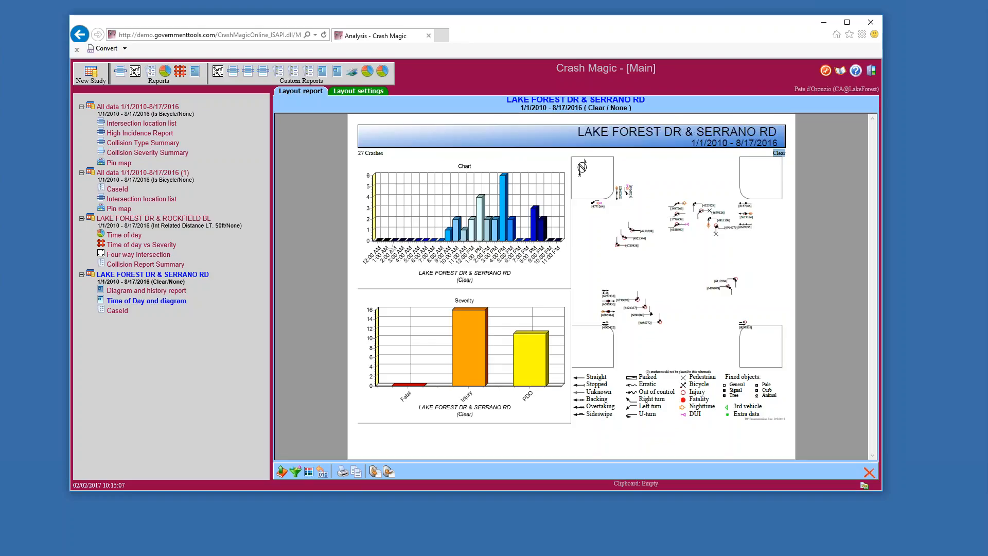
Review the content definitions of the layout's Main, Sub1, Sub2, Title, SubTitle, LeftInfo and RightInfo elements in the layout settings
mouse_move(372, 122)
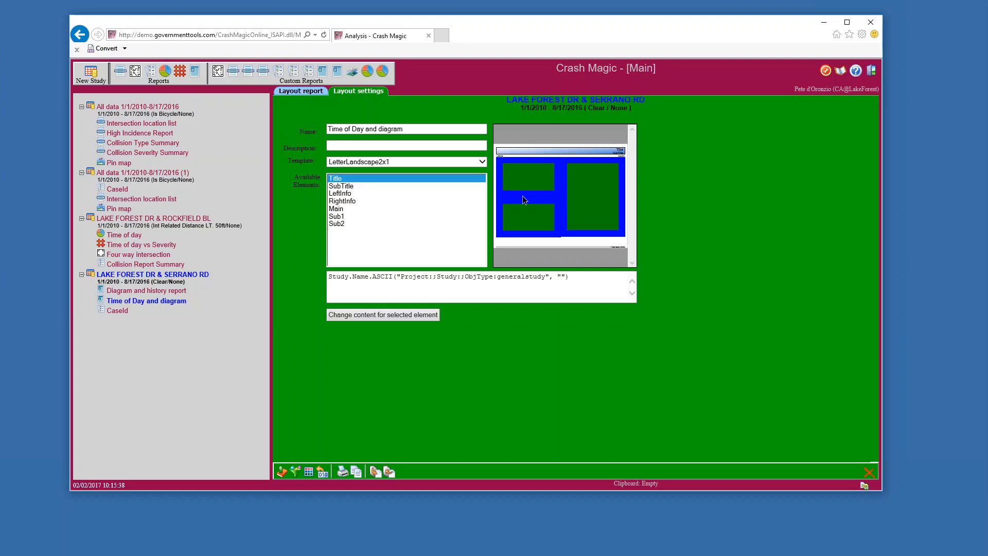
left_click(343, 209)
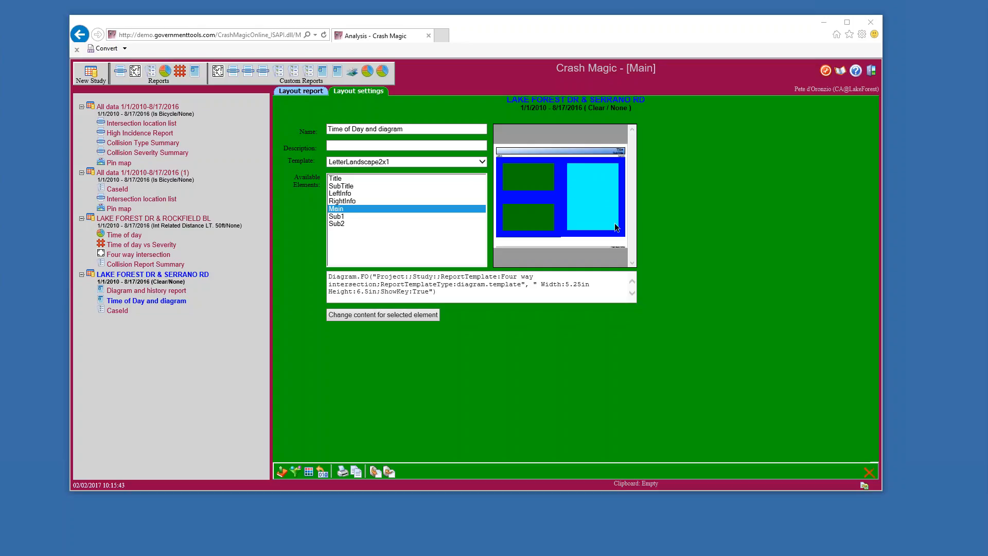
left_click(344, 216)
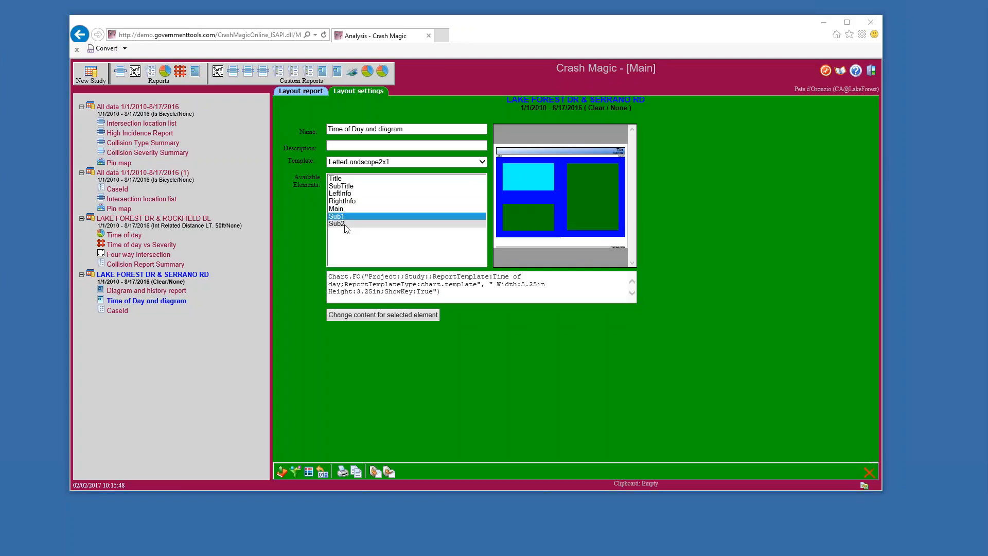
left_click(343, 223)
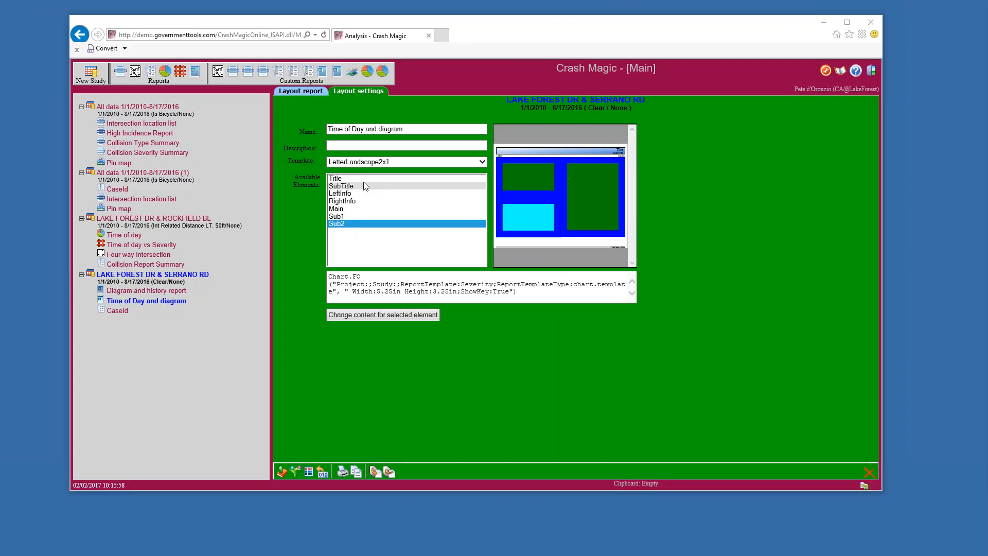
left_click(337, 178)
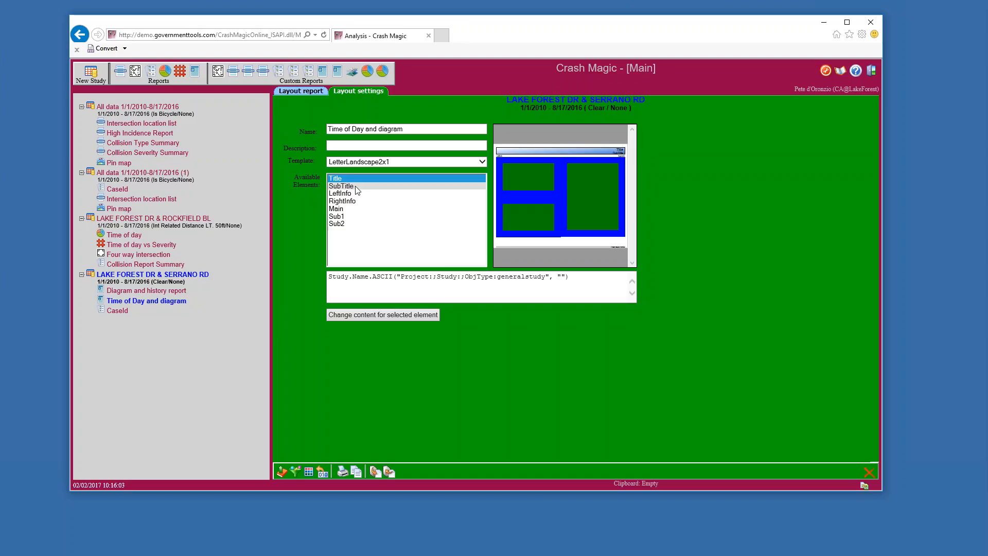
left_click(620, 150)
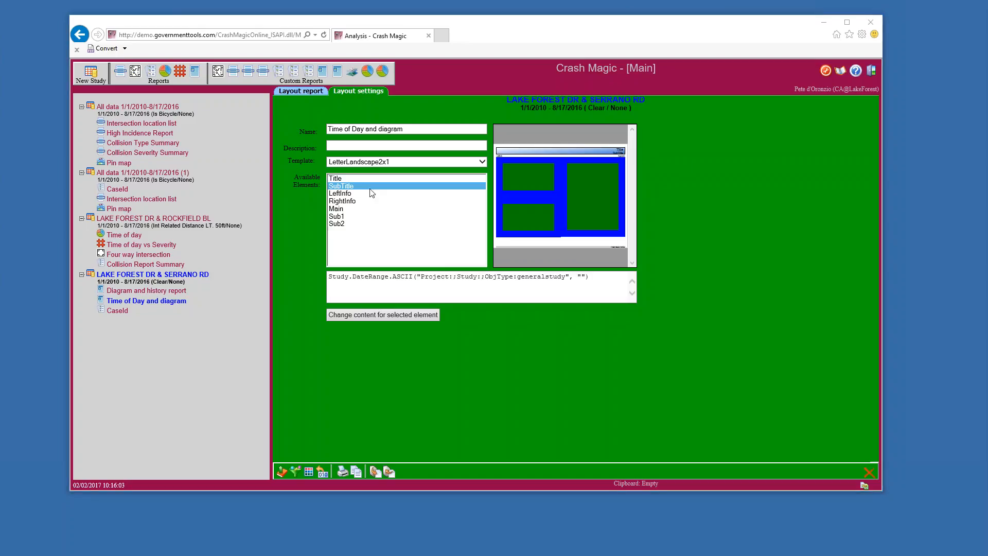
left_click(355, 196)
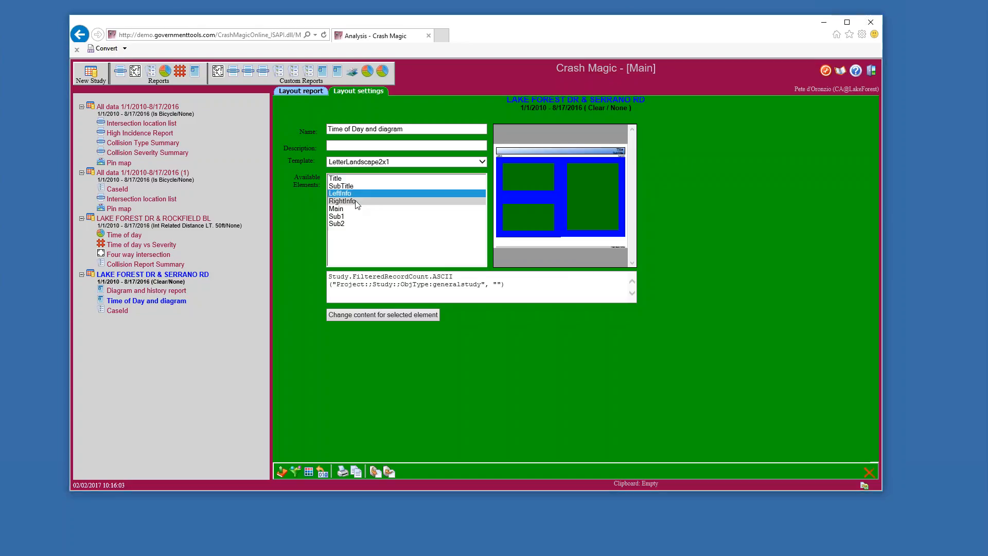
left_click(355, 201)
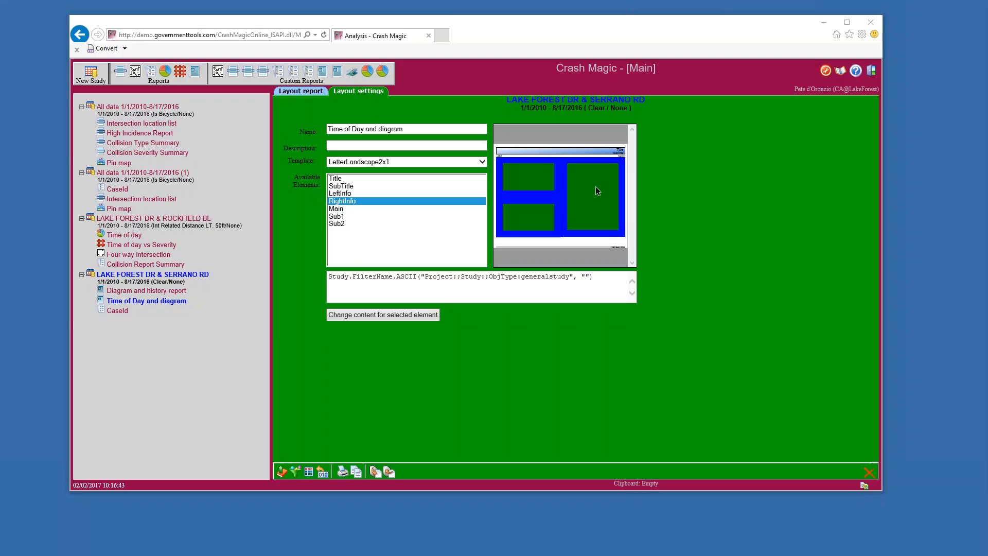
Examine the content expression of the Main element, including its report template, size and key settings
left_click(337, 210)
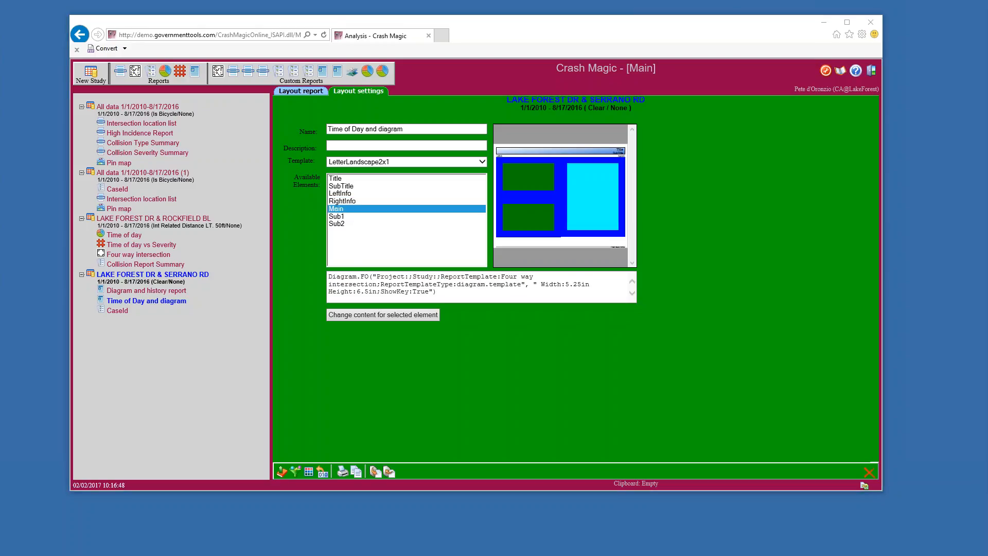
triple_click(441, 282)
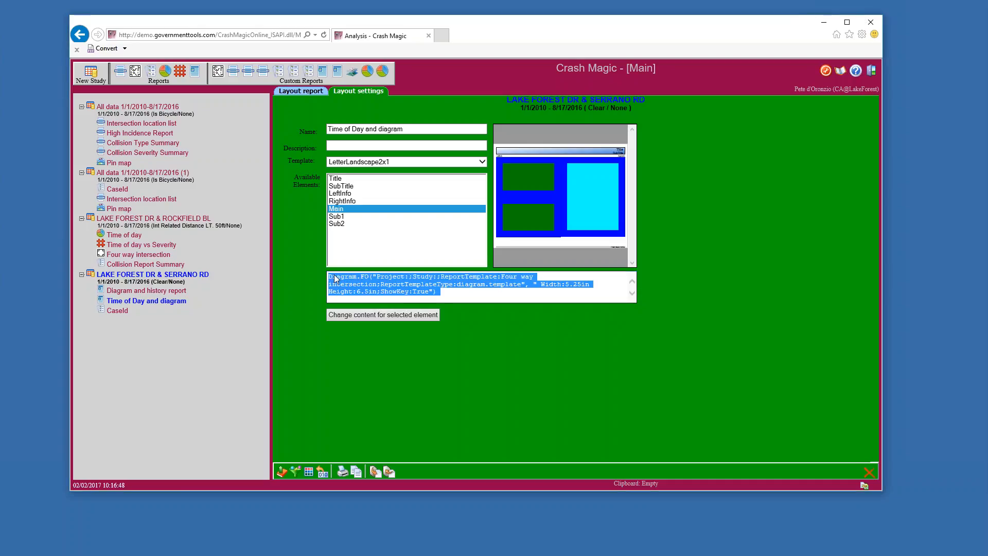
left_click(461, 286)
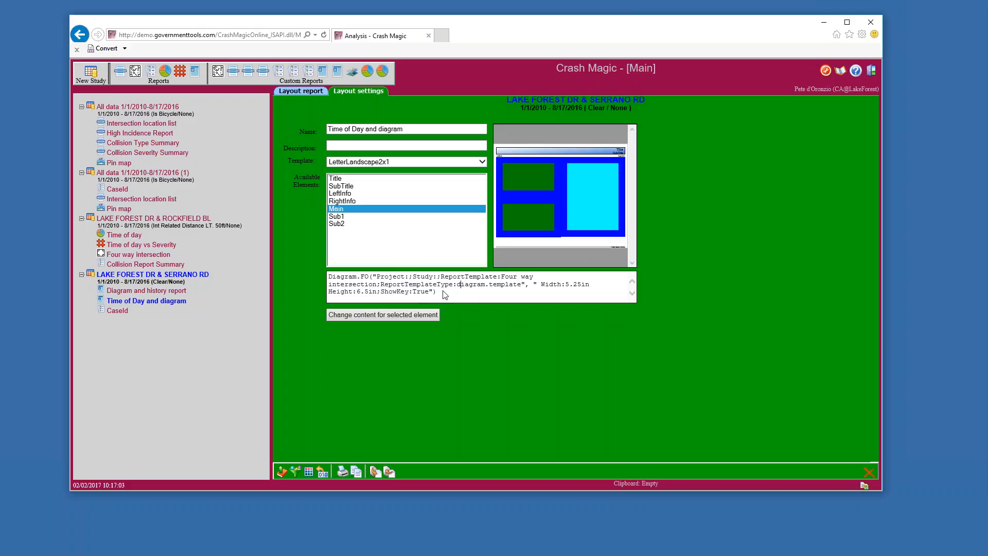
left_click_drag(447, 295, 329, 277)
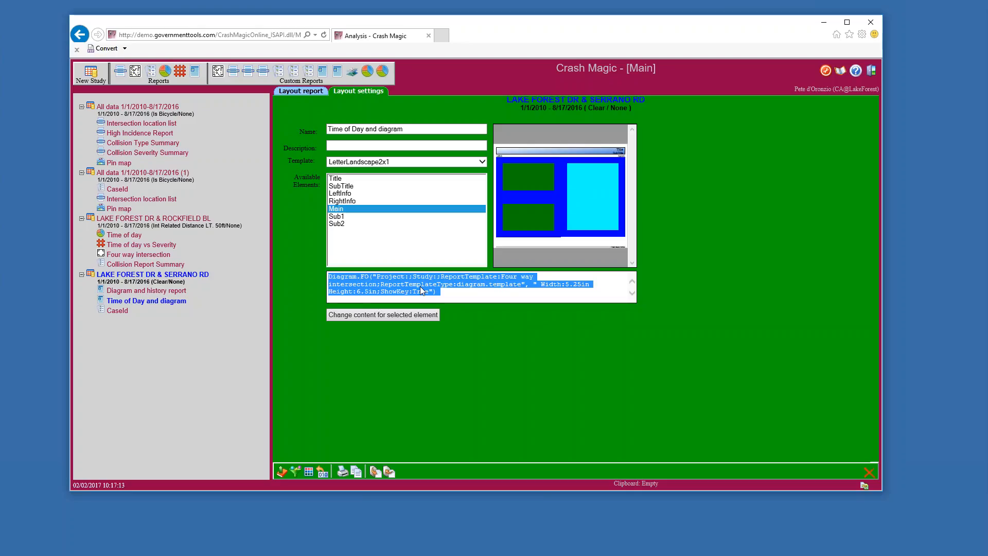
left_click(420, 278)
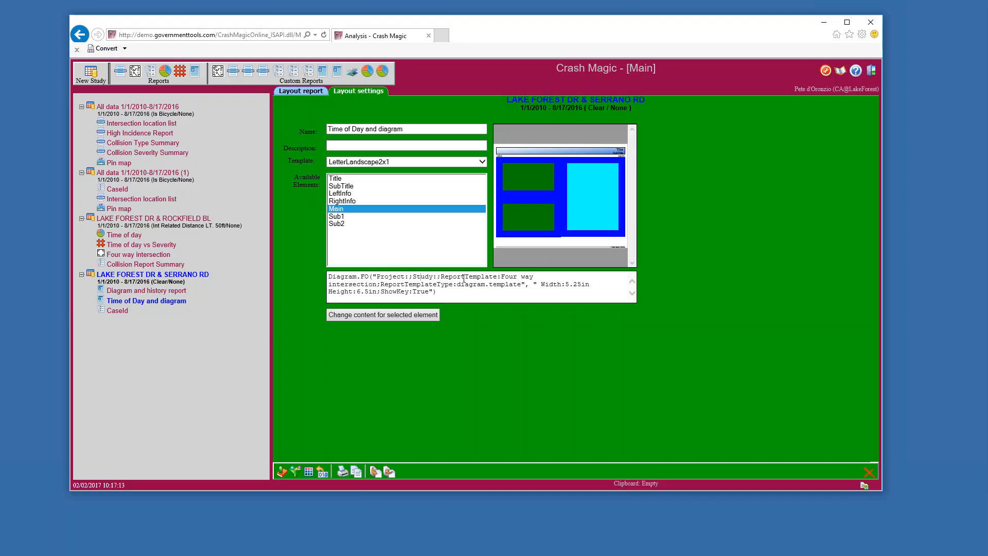
Compare the content expressions and page areas of the layout's Main, Sub1 and Sub2 elements
left_click(342, 209)
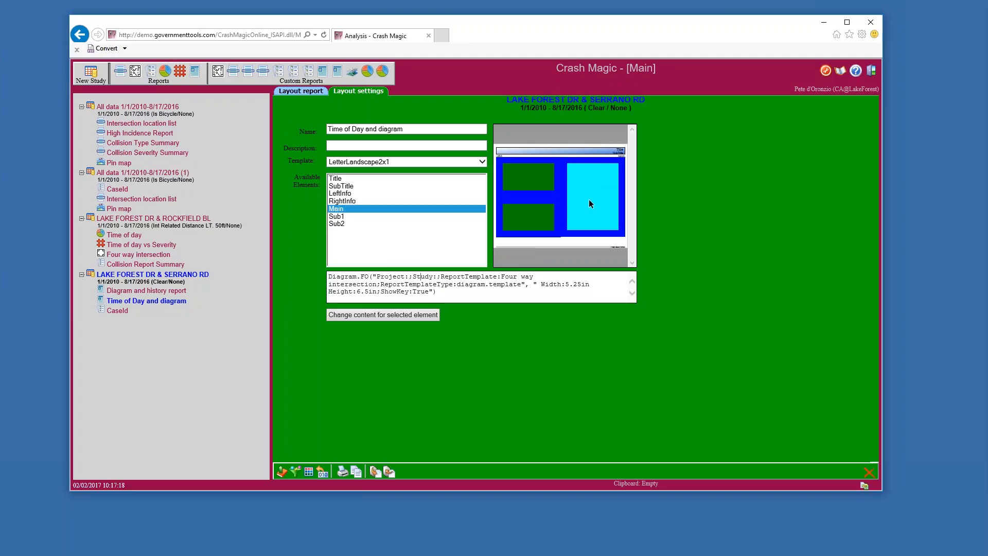
left_click_drag(369, 277, 328, 276)
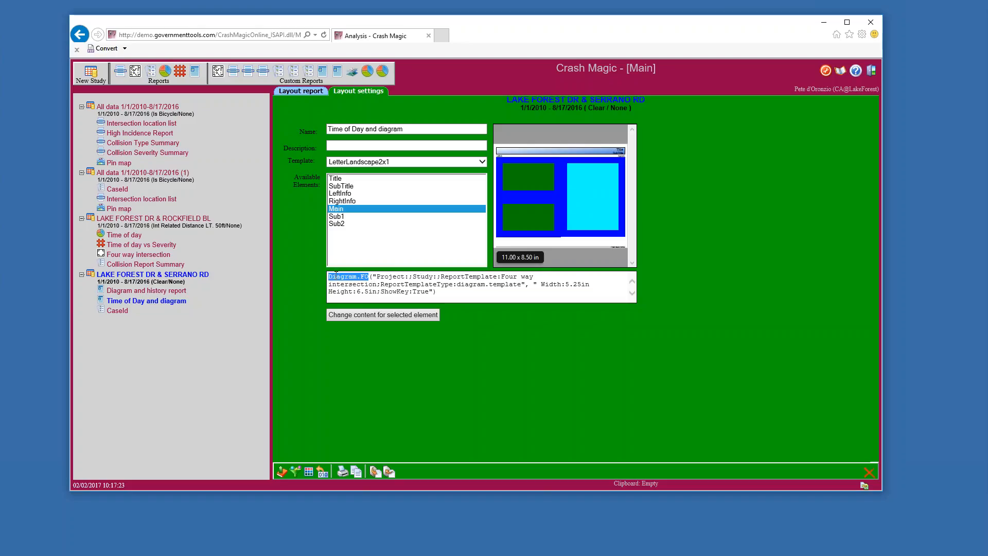
left_click(338, 216)
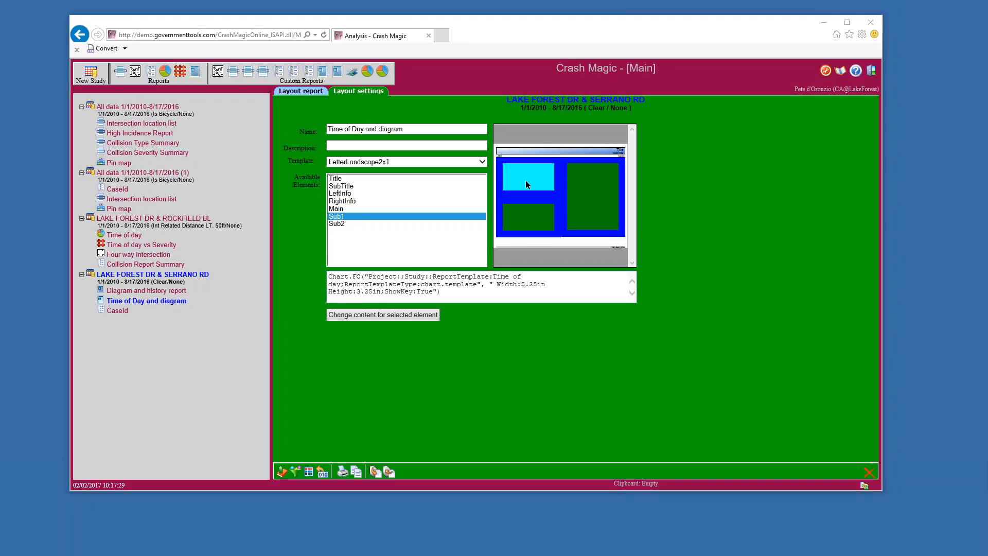
mouse_move(355, 276)
left_mouse_down()
mouse_move(342, 276)
mouse_move(349, 281)
left_mouse_up()
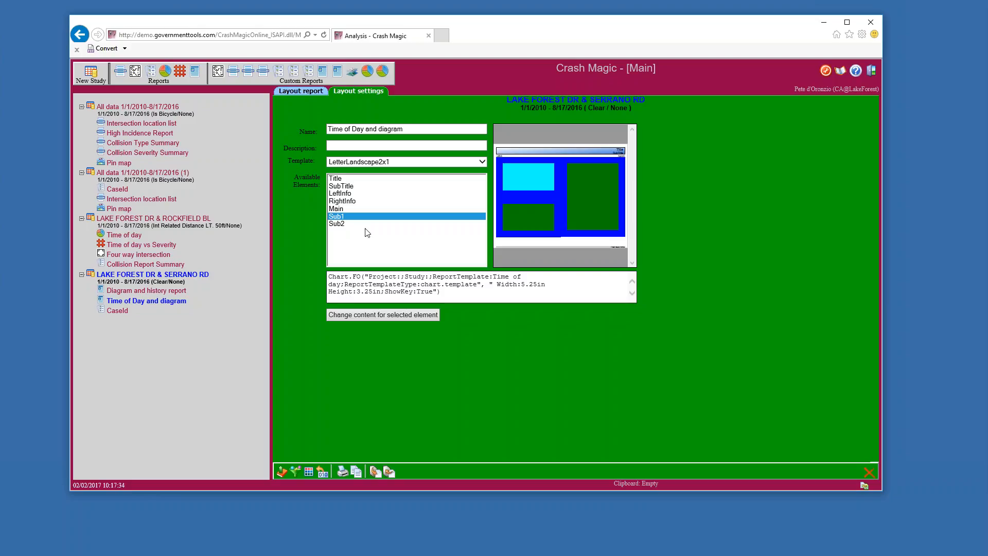
left_click(340, 224)
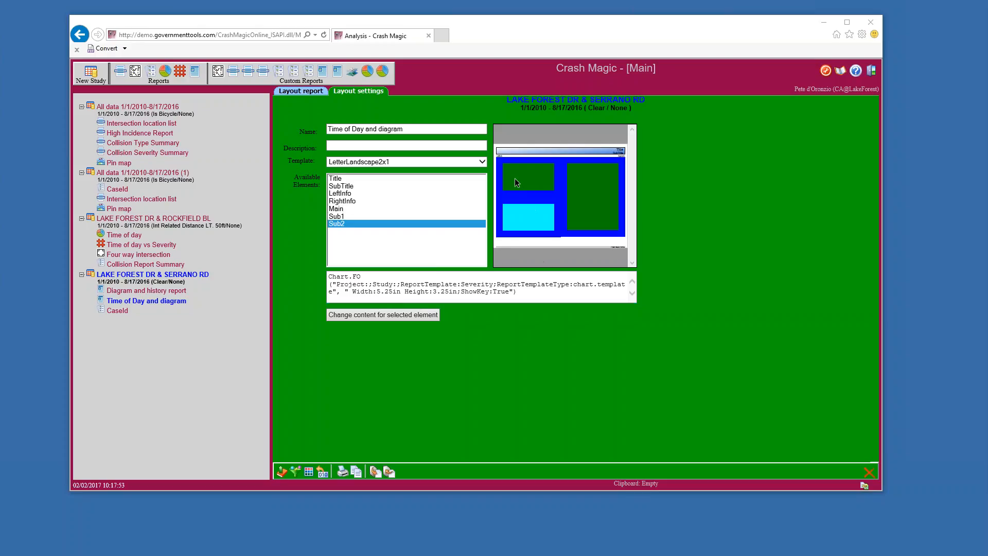
Set the Sub1 element's content to insert a Chart Template based on the Month of year report template
left_click(334, 217)
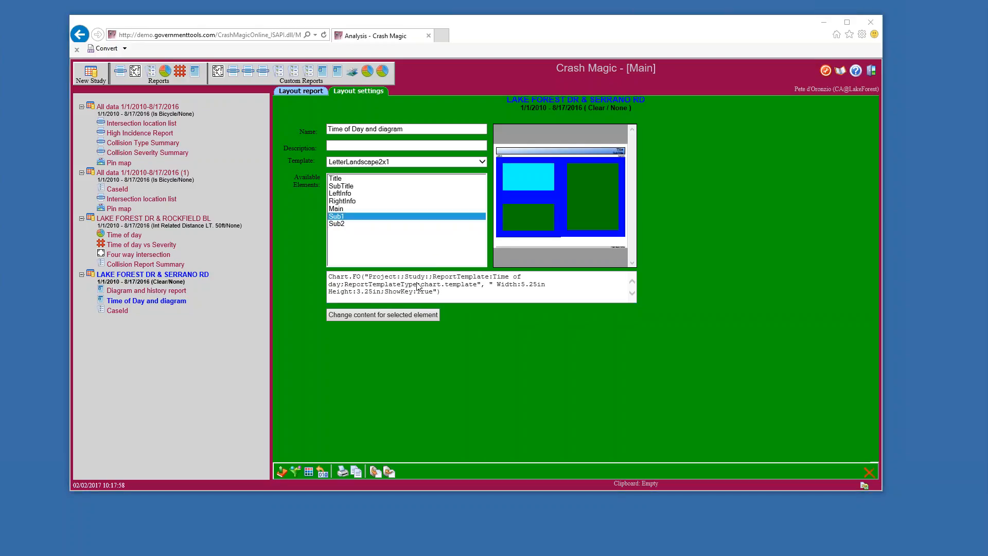
left_click(359, 318)
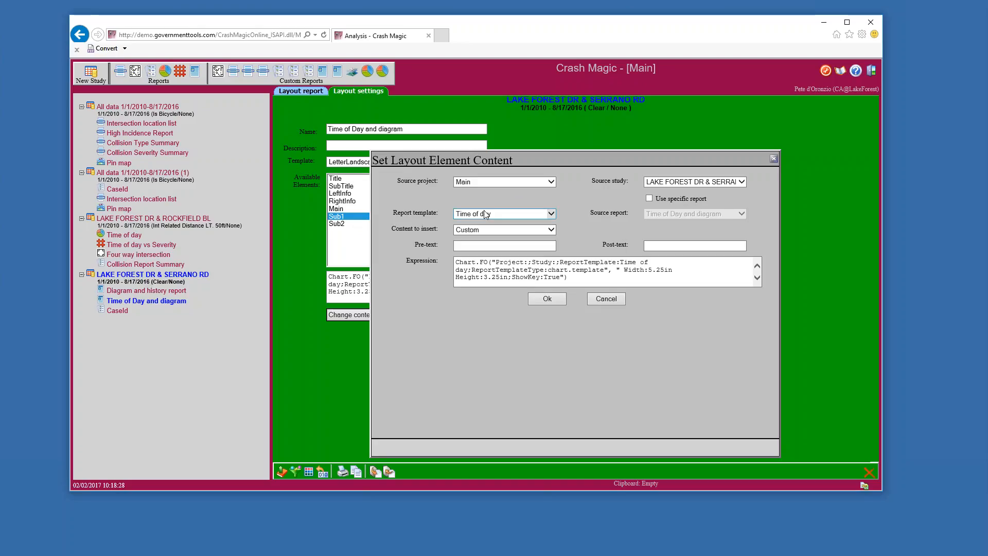
left_click_drag(447, 216, 392, 213)
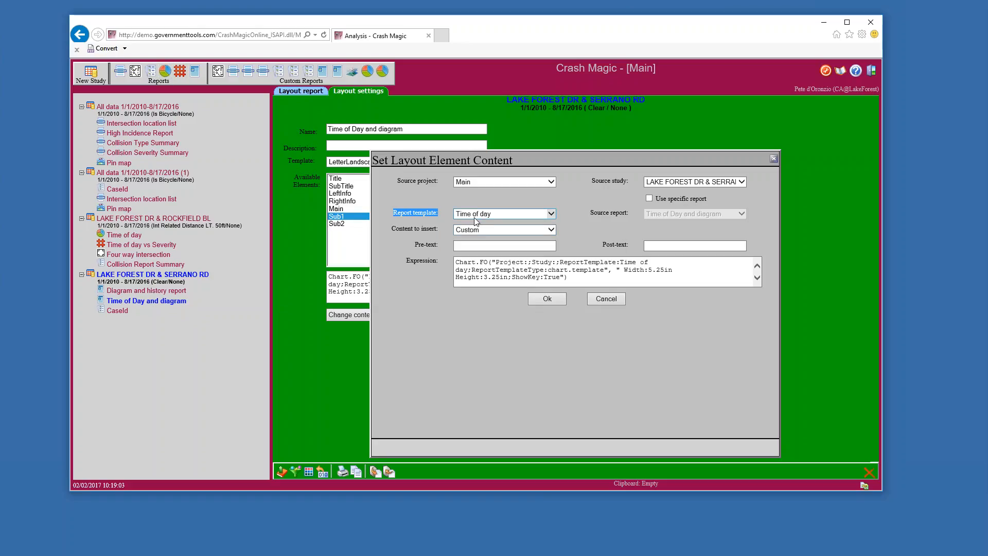
left_click(553, 216)
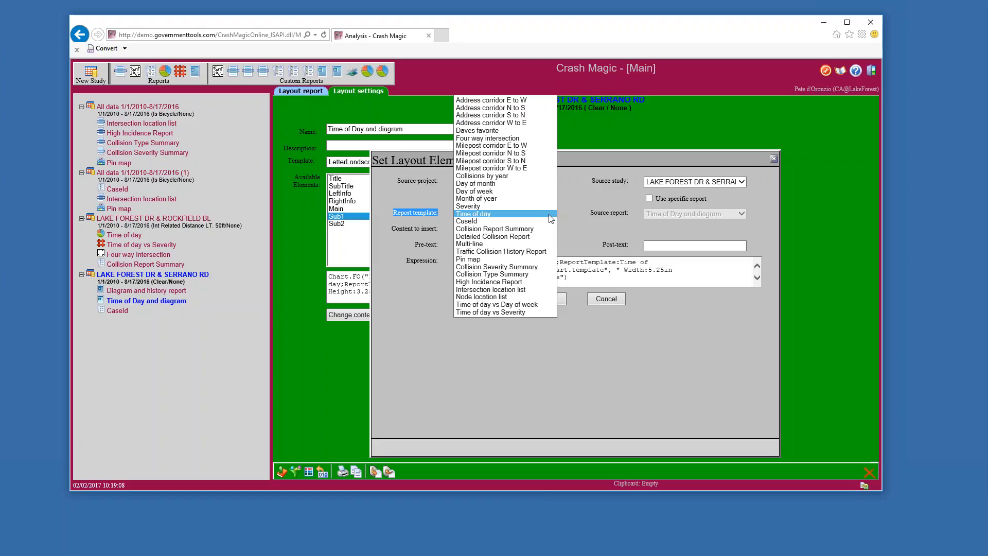
left_click(484, 201)
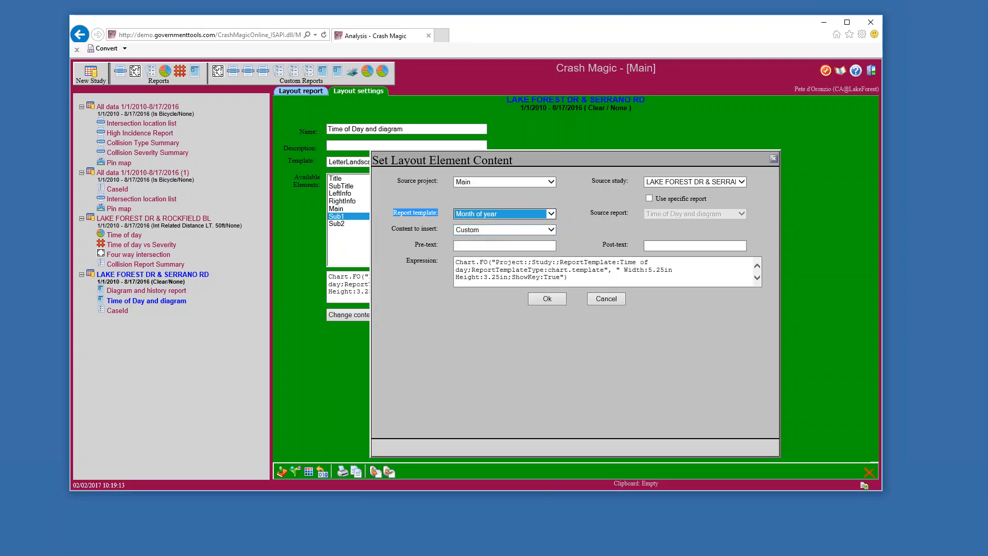
left_click(551, 230)
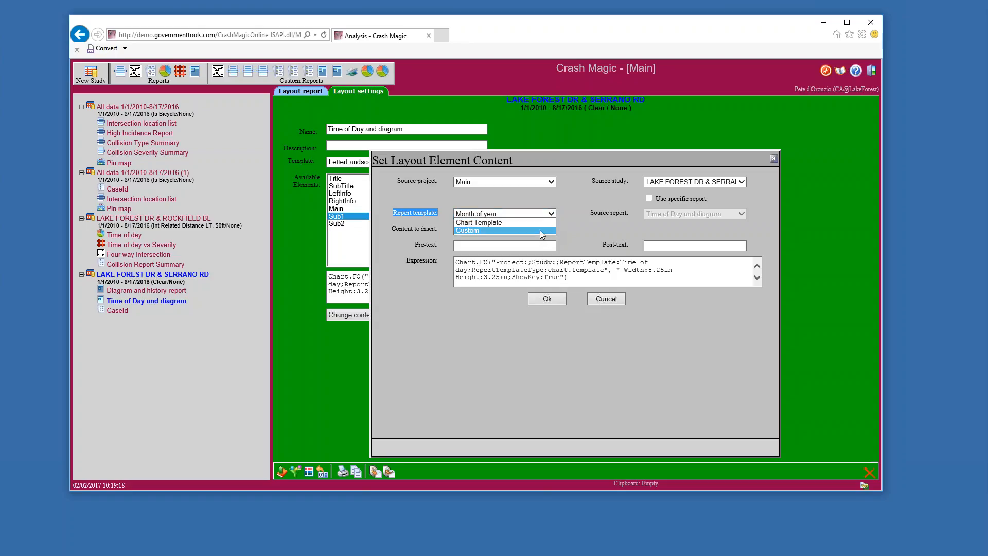
left_click(501, 222)
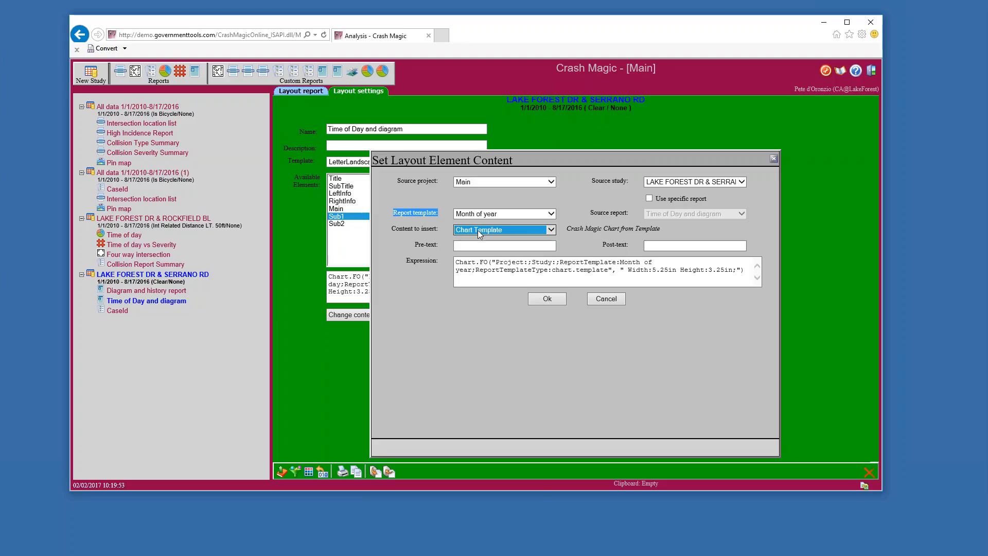
Examine the new Sub1 expression, including its function, report template name, width and height settings
double_click(465, 265)
left_click(650, 264)
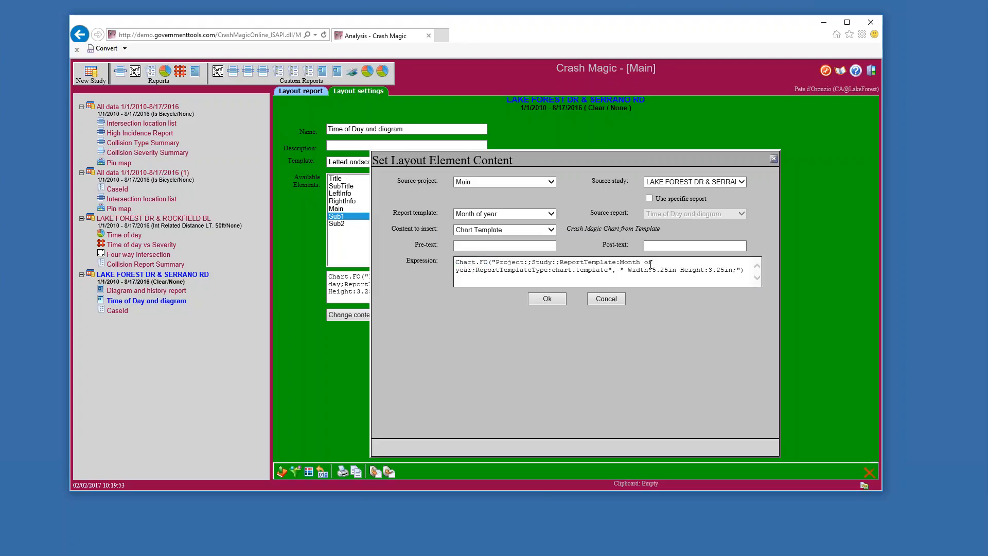
left_click_drag(620, 263, 733, 271)
left_click(662, 287)
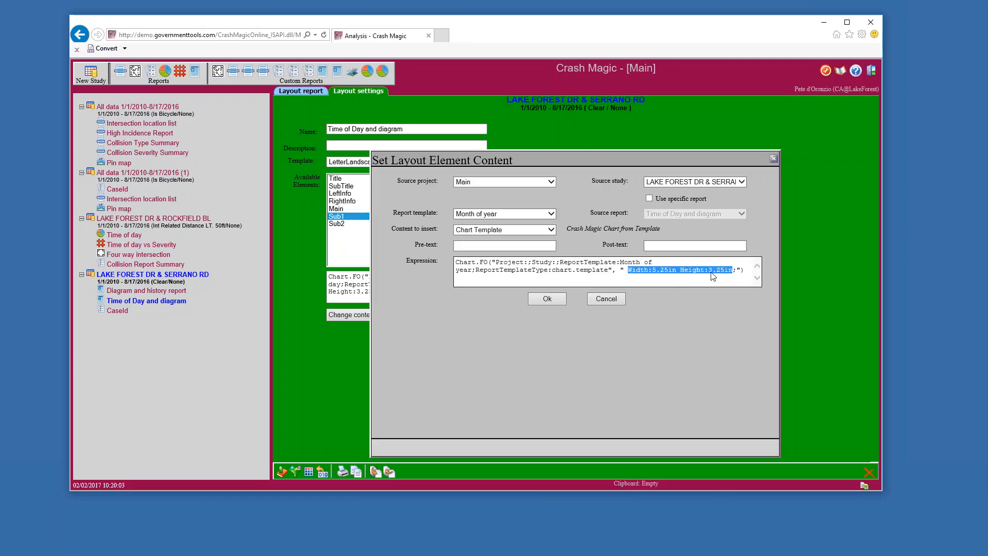
left_click(656, 271)
left_click_drag(746, 270, 456, 261)
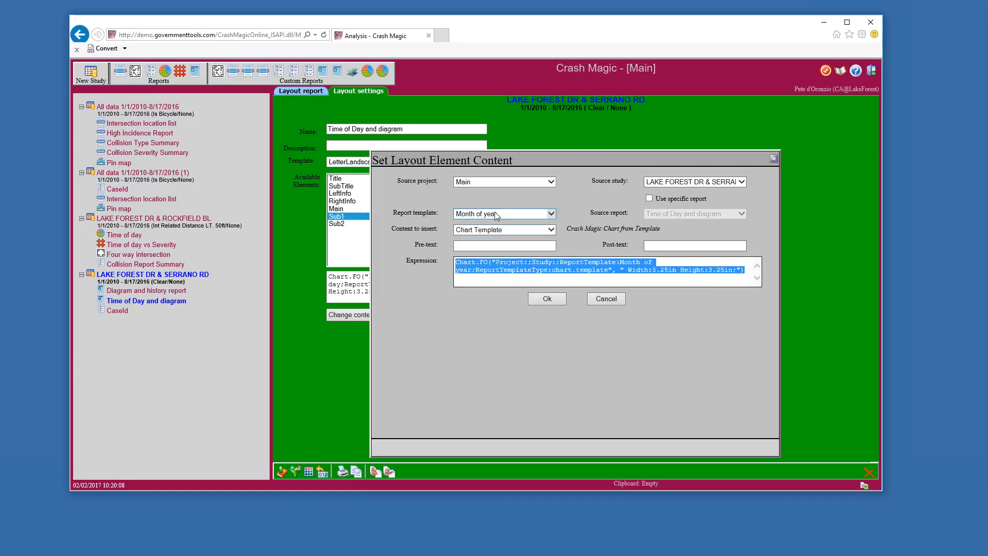
left_click(588, 232)
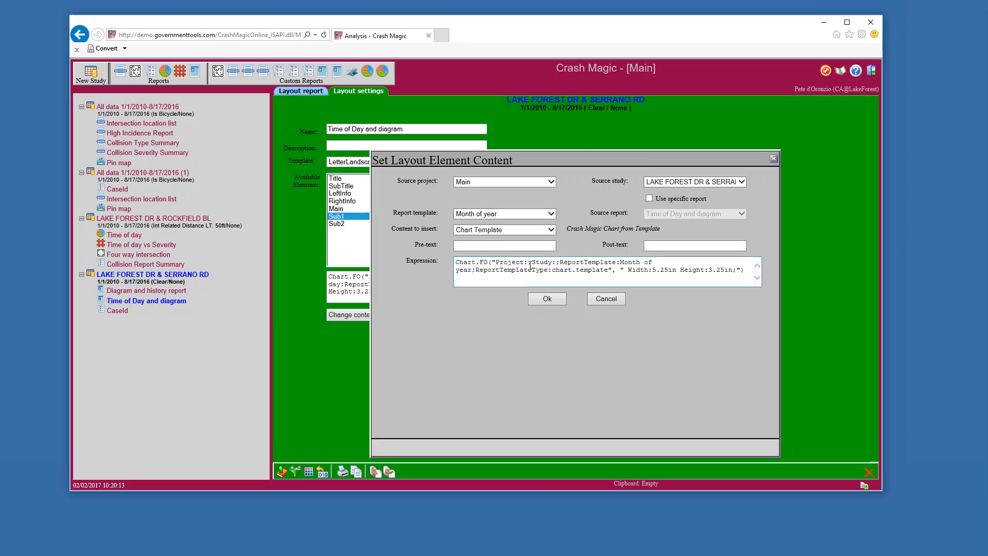
Accept the Month of year content for Sub1 and display the updated layout report
left_click(547, 298)
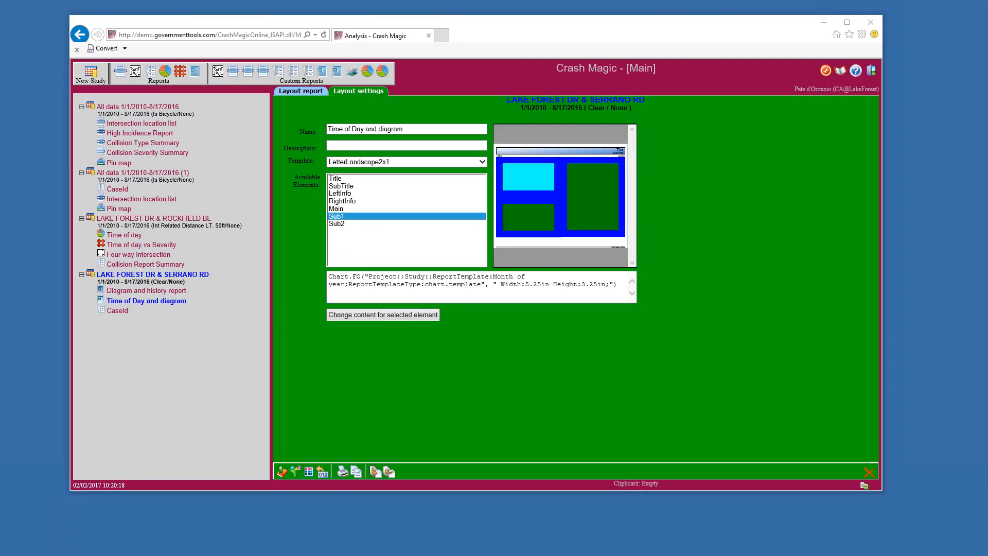
left_click_drag(329, 284, 489, 277)
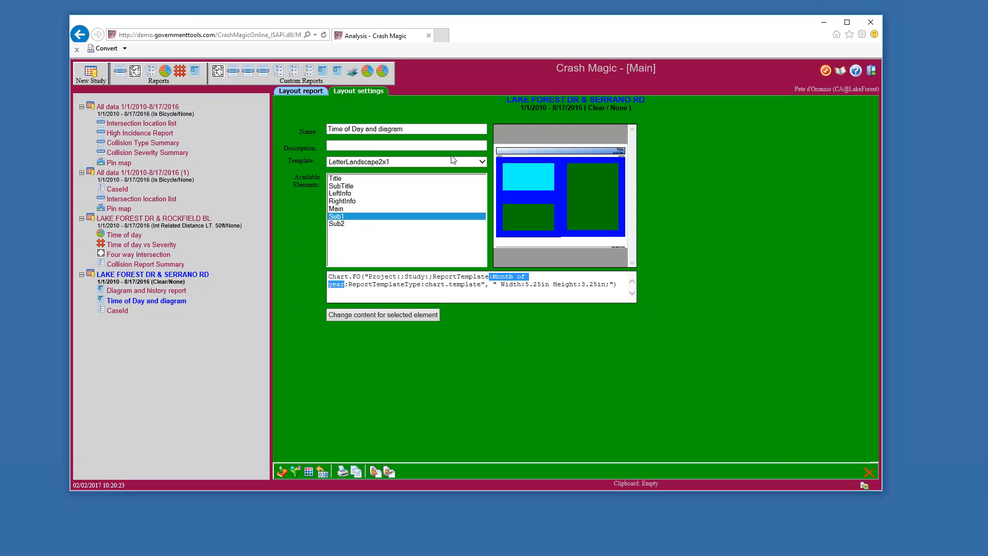
left_click(308, 91)
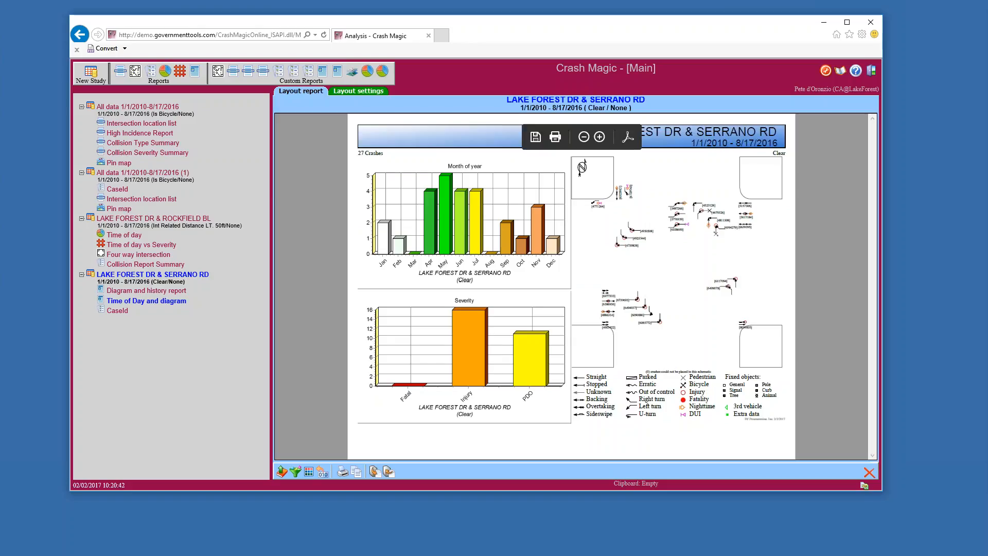
Rename the Time of Day and diagram layout report to "Month Of Year and diagram" in its layout settings
left_click(360, 91)
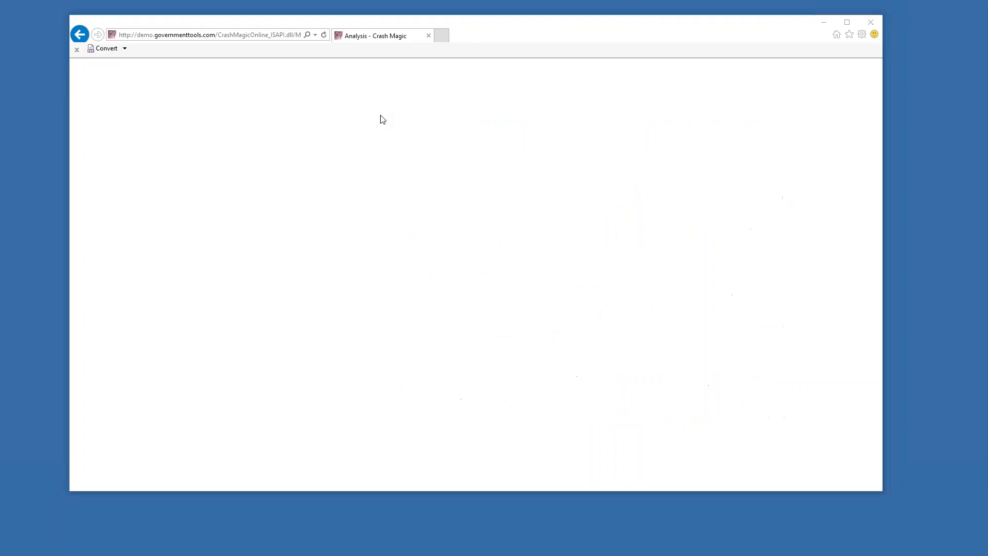
left_click_drag(365, 130, 328, 129)
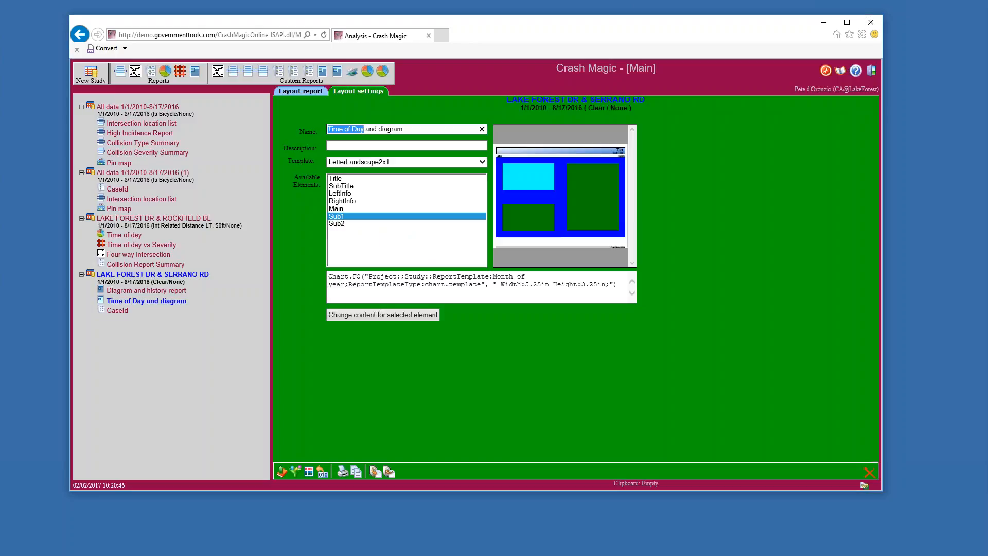
type("Month Of Year")
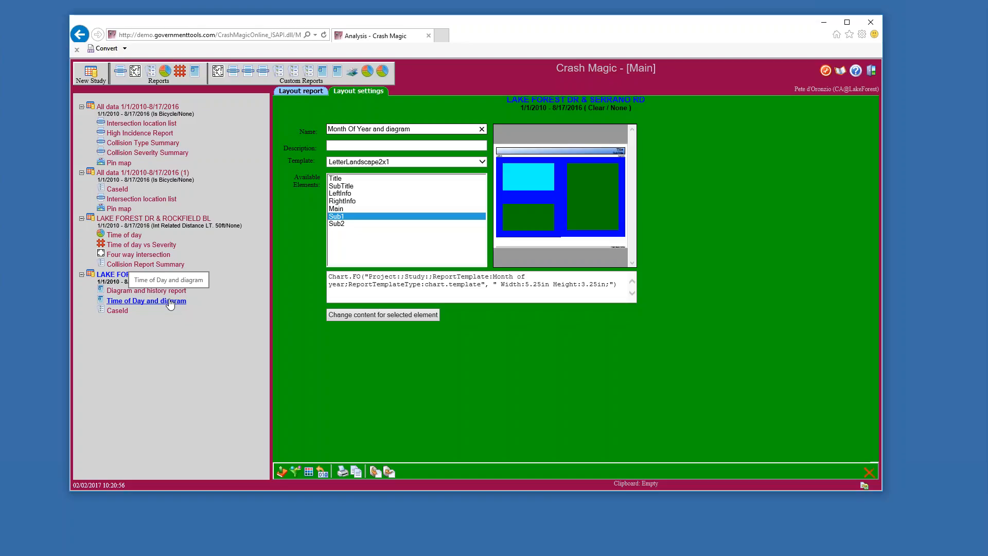
left_click(139, 301)
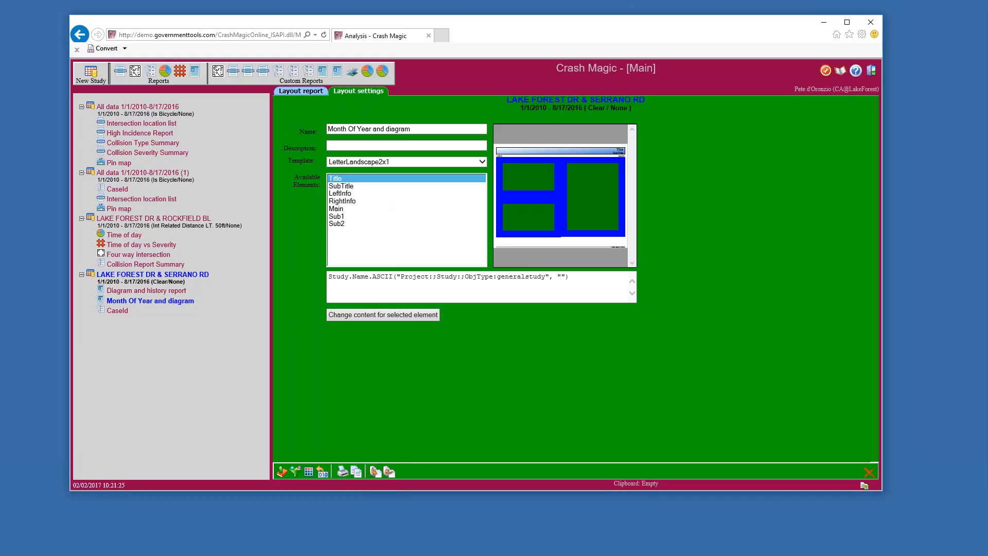
Save the layout report as a new template named "MOY and Diagram"
left_click(390, 474)
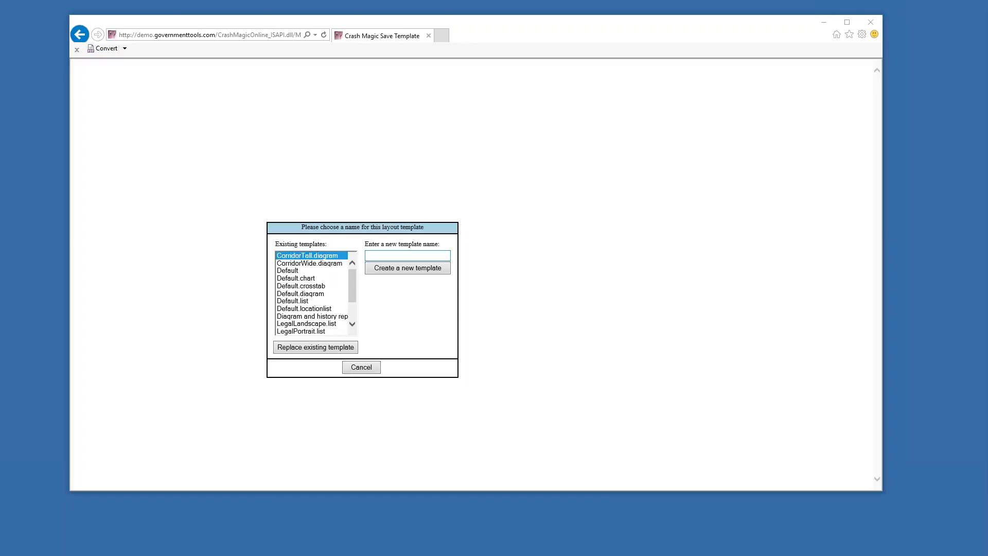
left_click_drag(351, 281, 349, 304)
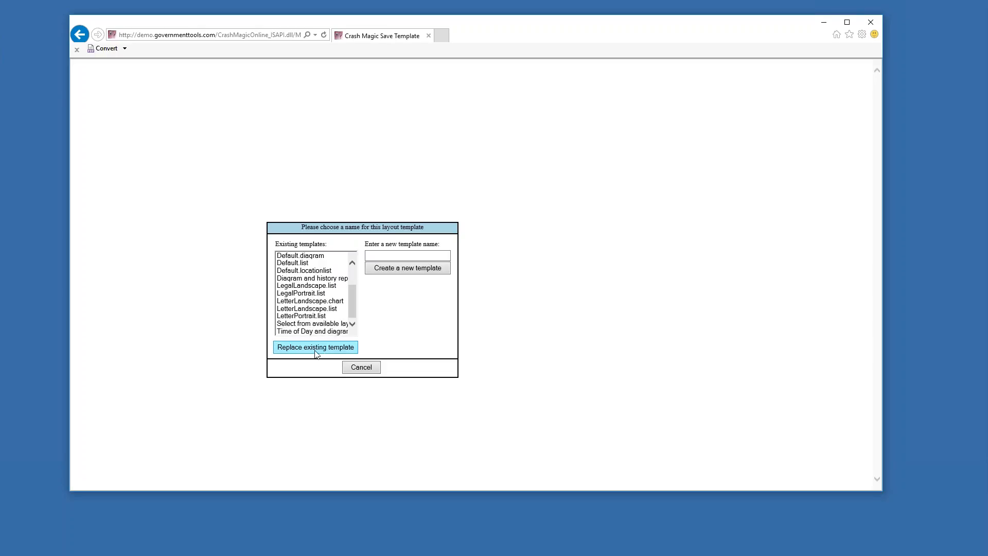
left_click(384, 255)
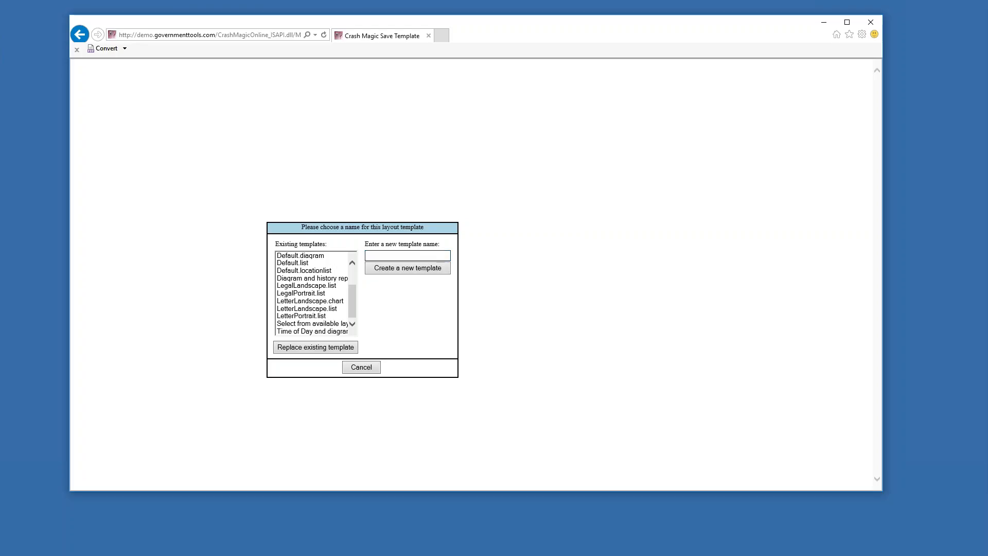
type("MOY and Diagram")
left_click(406, 268)
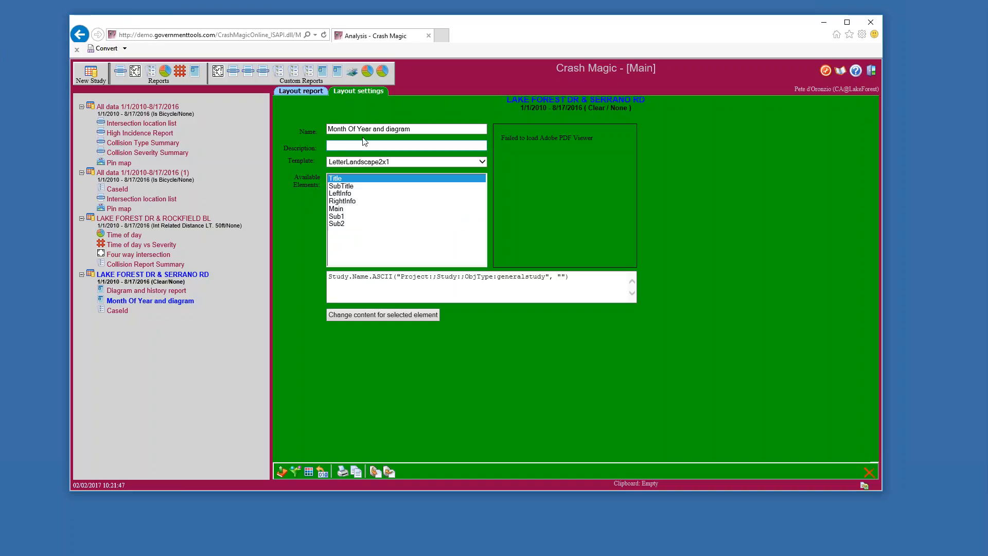
Add a layout report to the LAKE FOREST DR & ROCKFIELD BL study using the personal MOY and Diagram template and display it
left_click(152, 221)
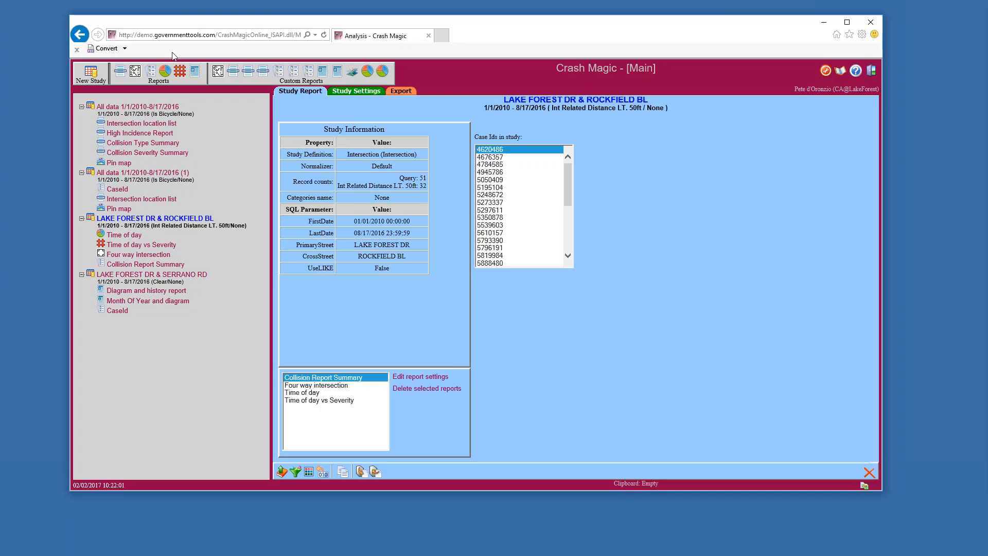
left_click(195, 72)
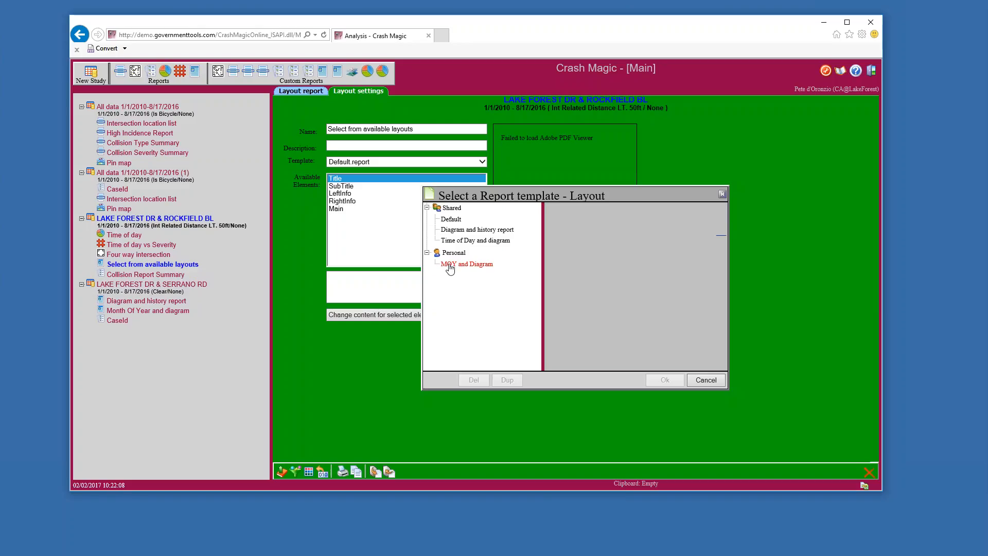
left_click(450, 267)
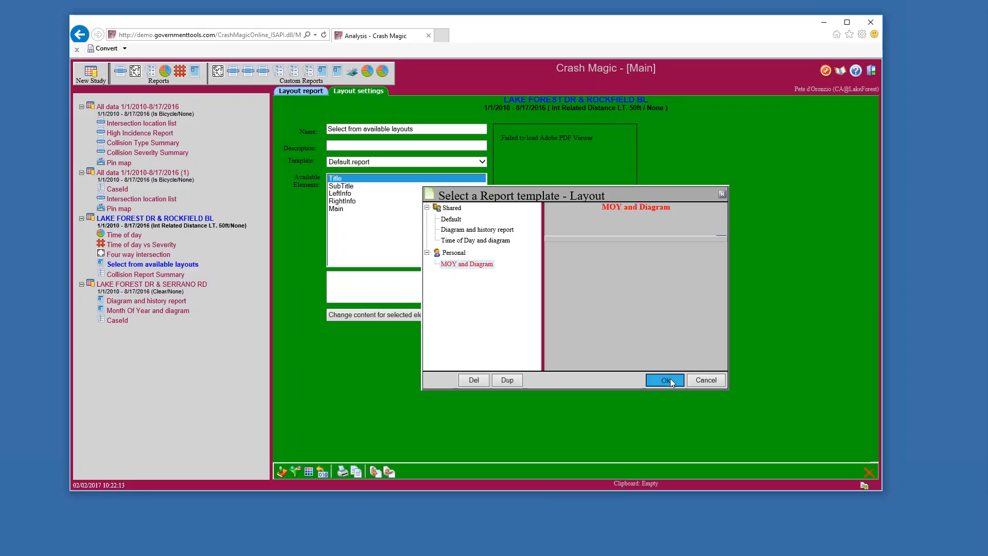
left_click(665, 380)
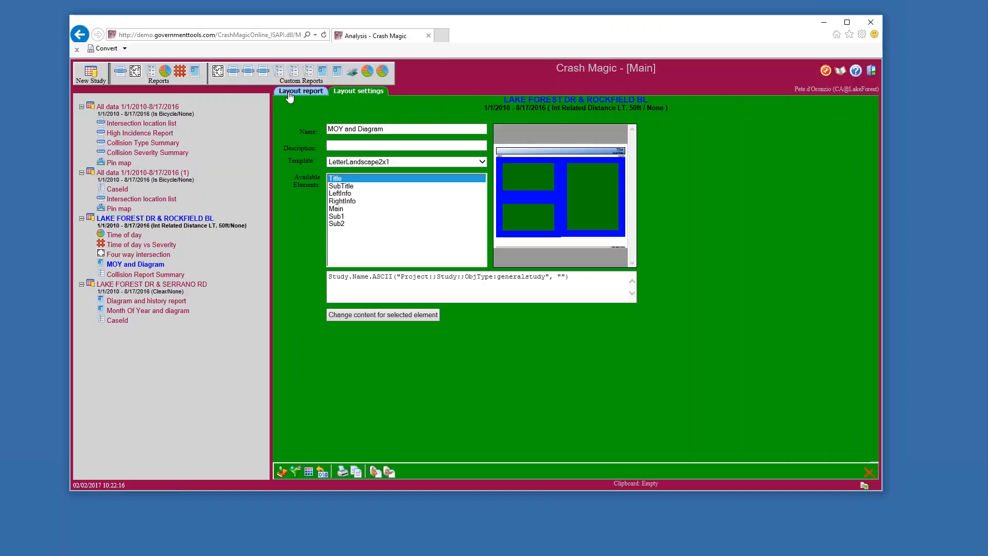
left_click(289, 96)
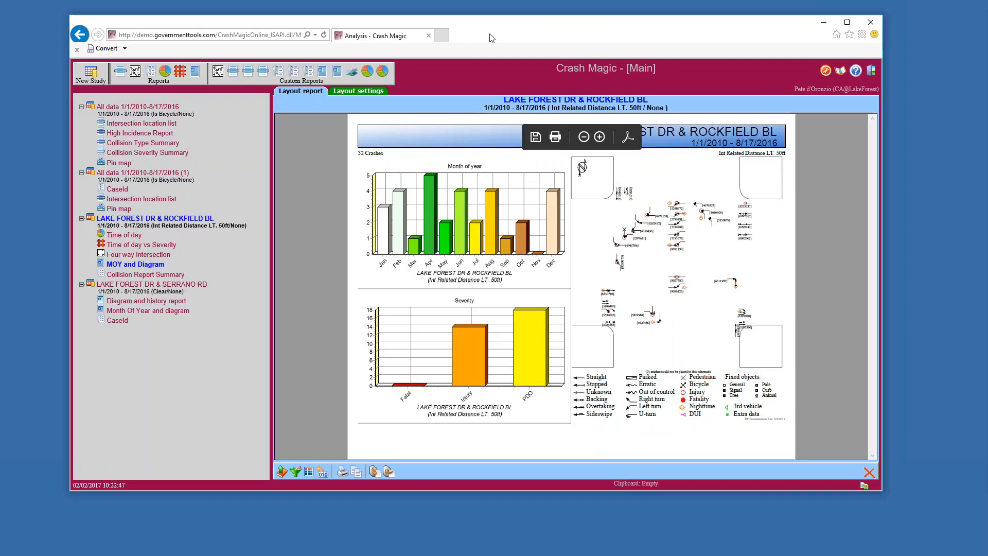
Move the browser window toward the screen's upper-left corner and make it slightly narrower and taller
left_click_drag(479, 26, 445, 17)
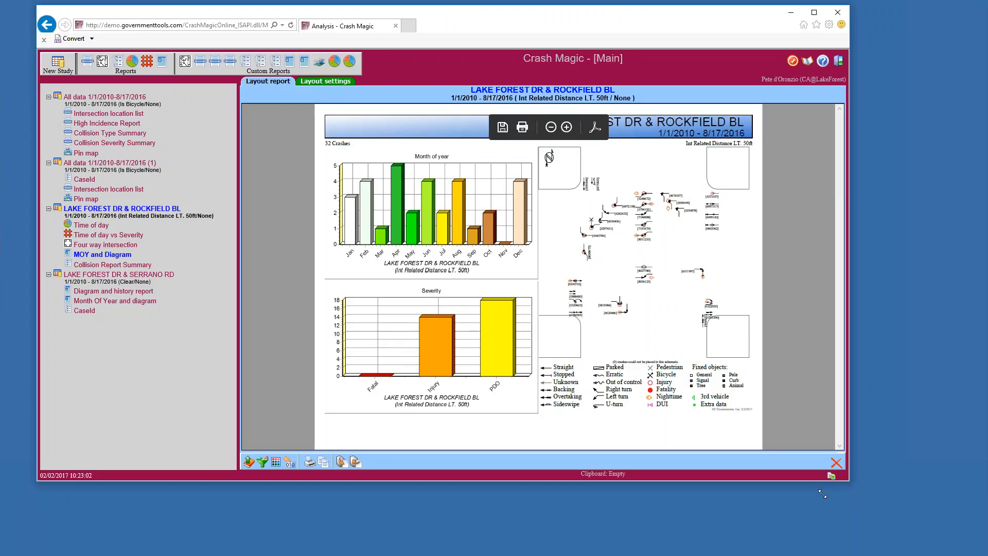
left_click_drag(822, 494, 800, 500)
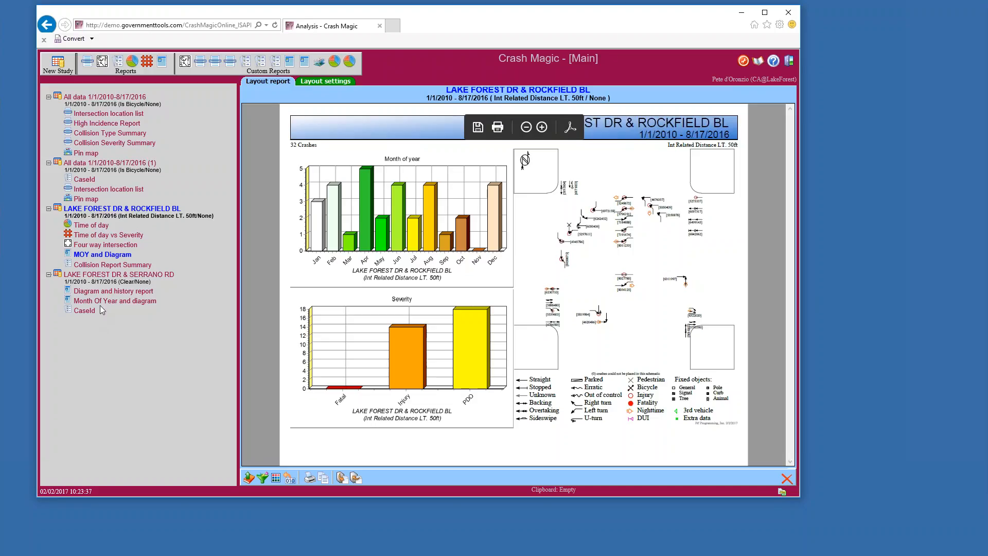
Add a layout report to the LAKE FOREST DR & SERRANO RD study using the shared Default template
left_click(114, 275)
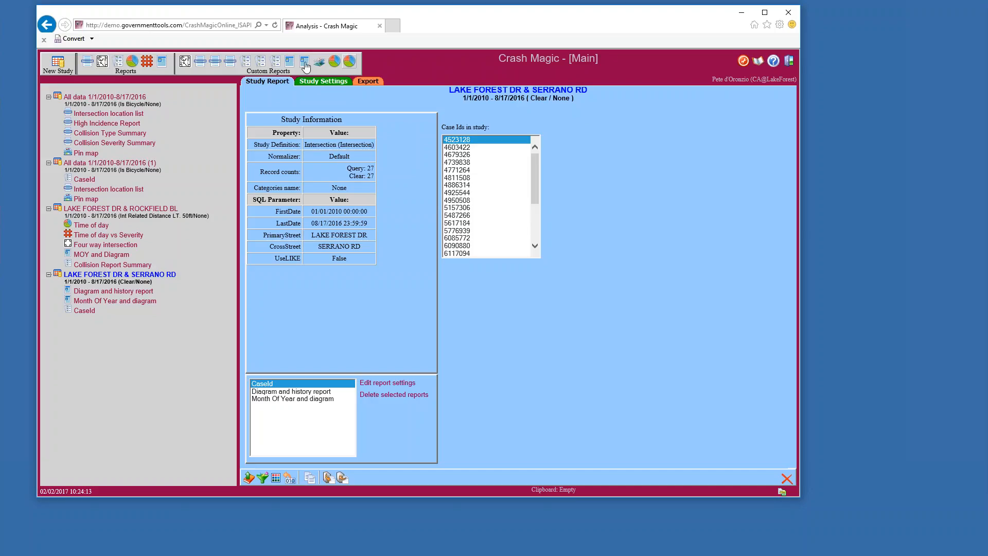
left_click(162, 63)
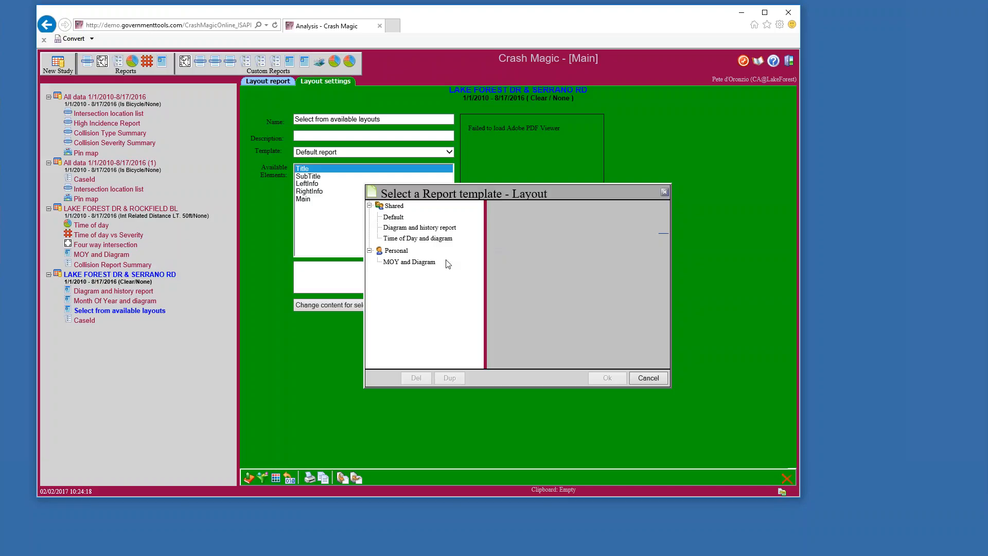
left_click(398, 222)
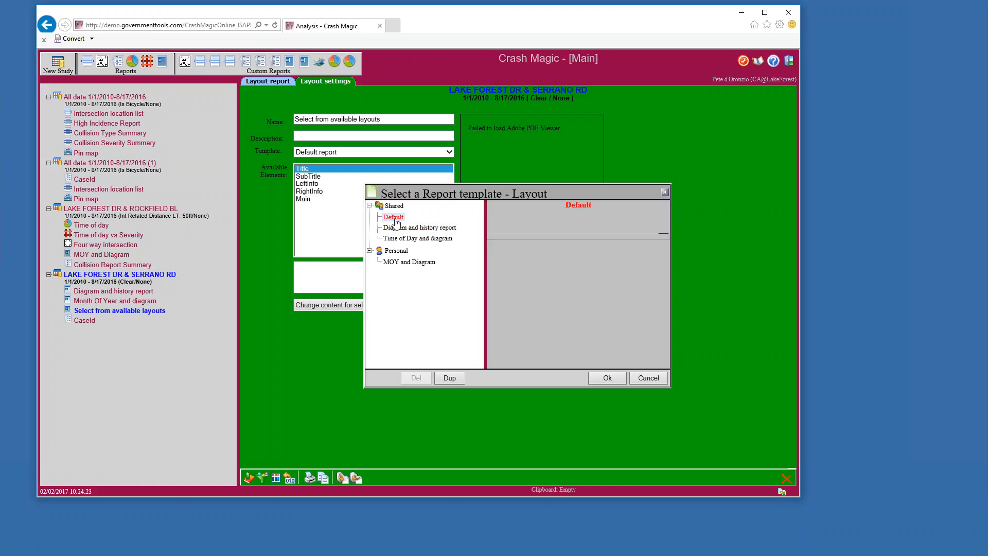
left_click(608, 379)
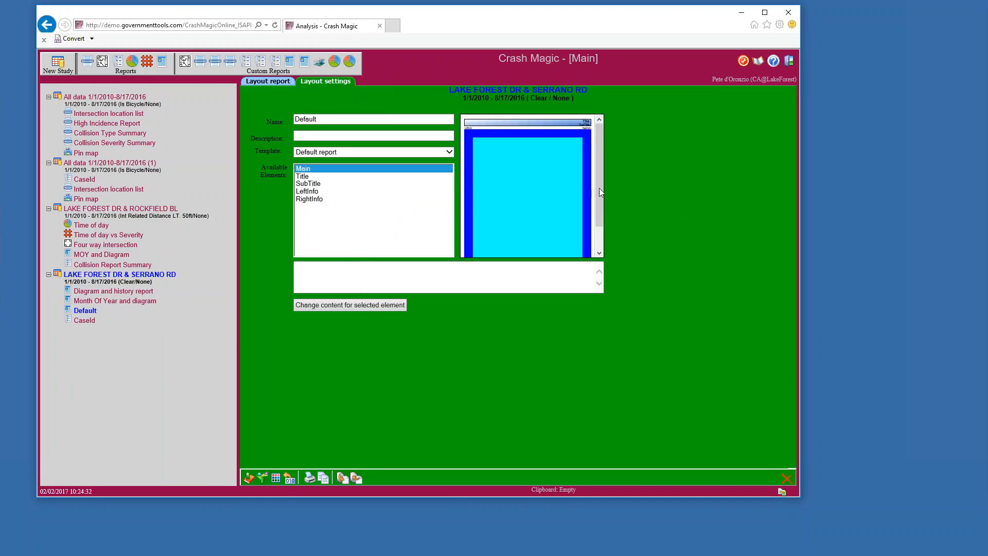
Examine the page preview of the Default layout and view the generated layout report
left_click(602, 161)
left_click_drag(602, 183, 601, 174)
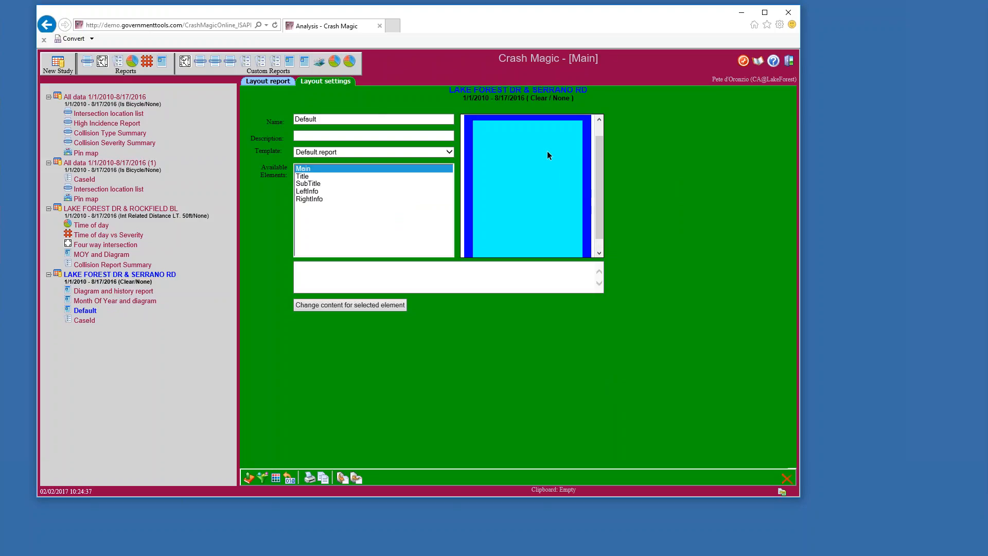
left_click_drag(598, 197, 597, 183)
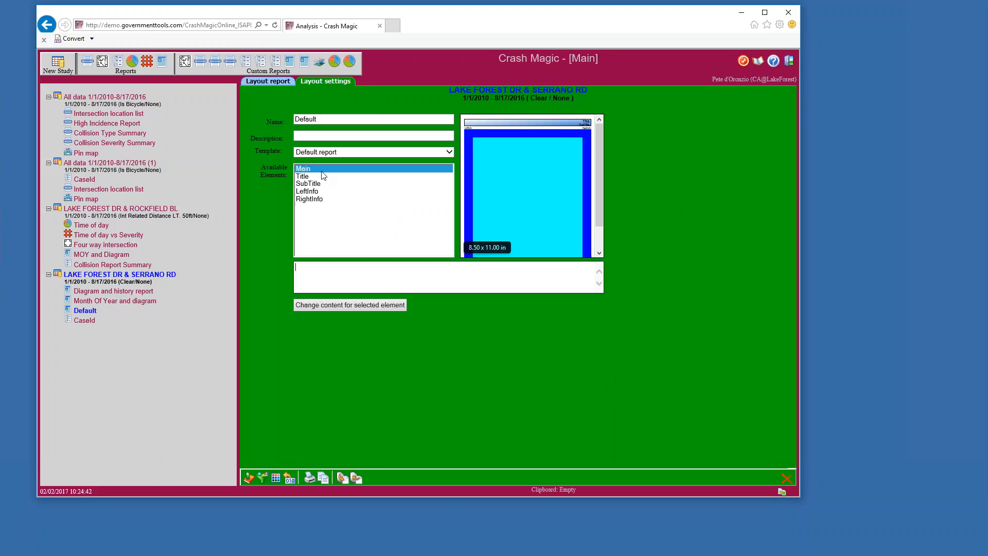
left_click(435, 288)
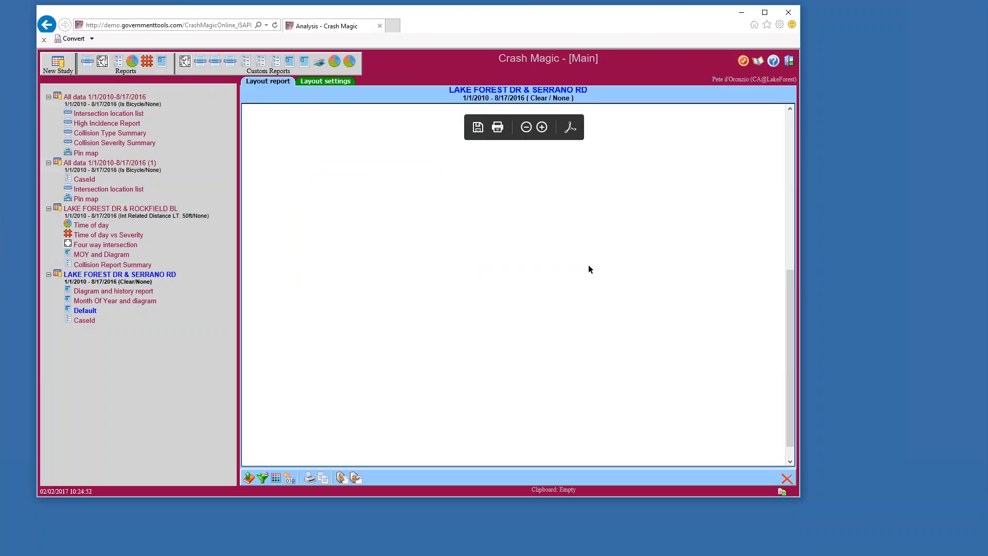
scroll(588, 269, "up", 5)
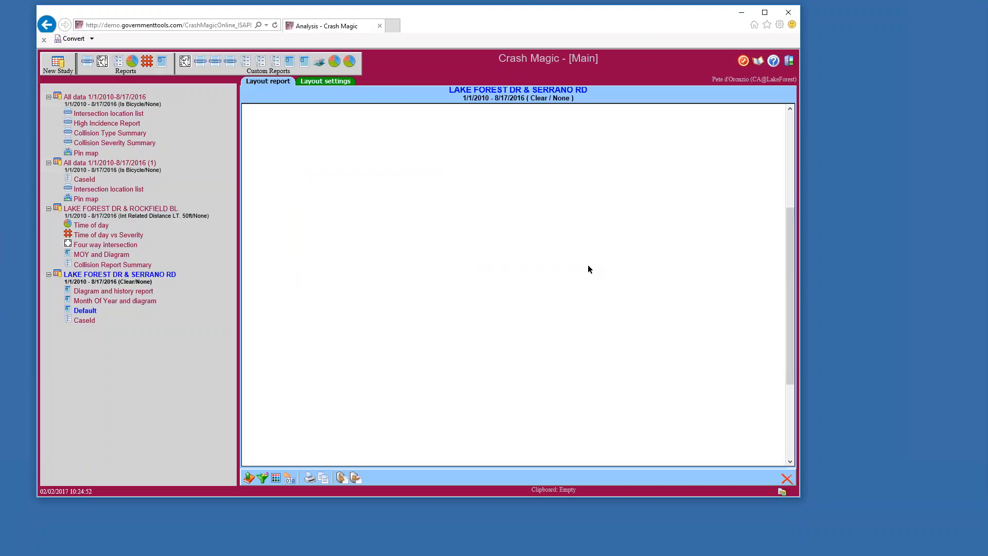
Print the Default layout report to PDF, look over the page and close the PDF viewer
left_click(310, 477)
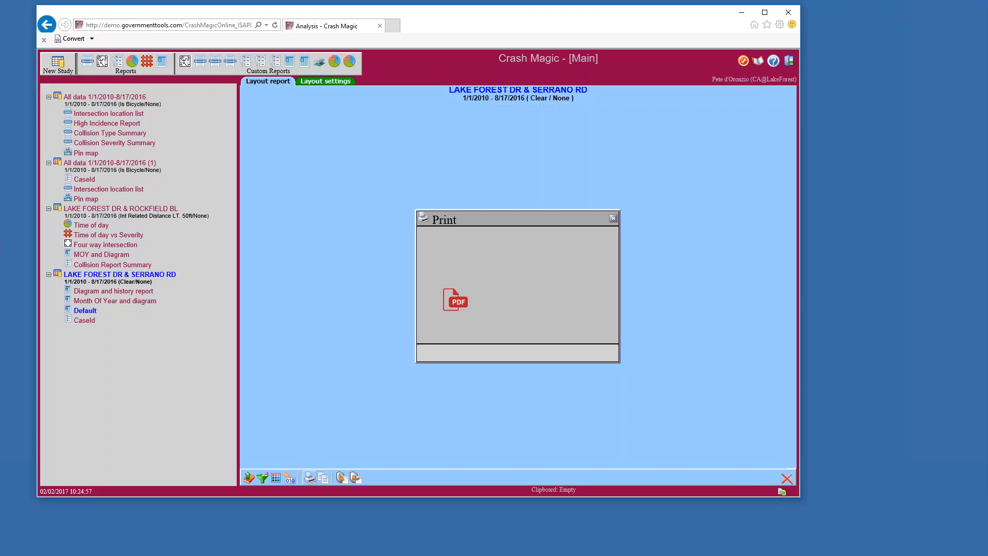
left_click(455, 302)
left_click(560, 482)
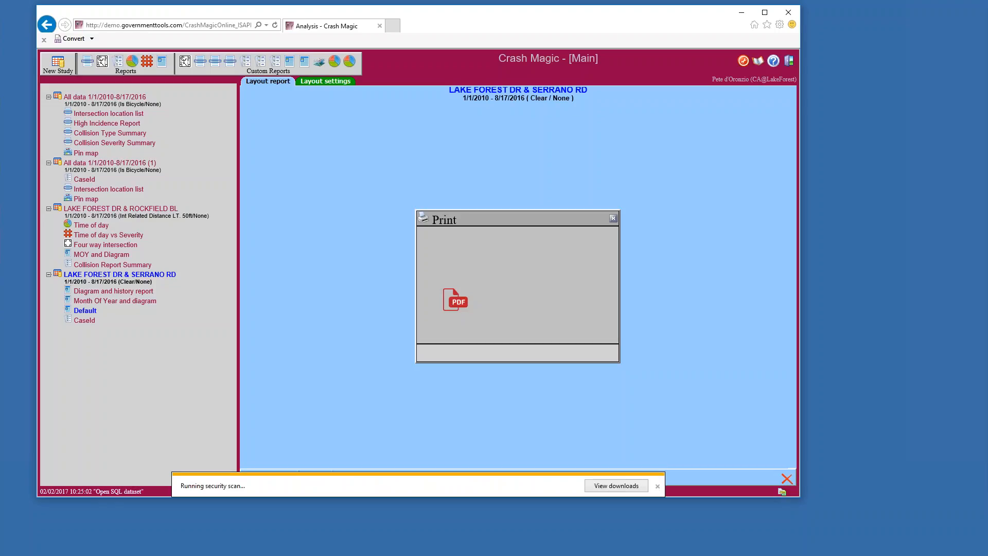
scroll(593, 281, "down", 5)
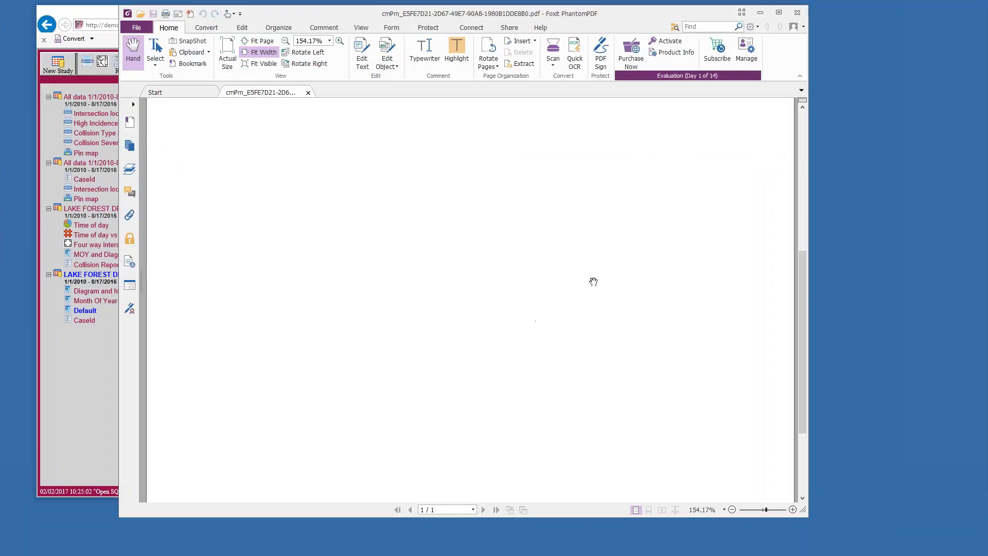
scroll(593, 282, "up", 5)
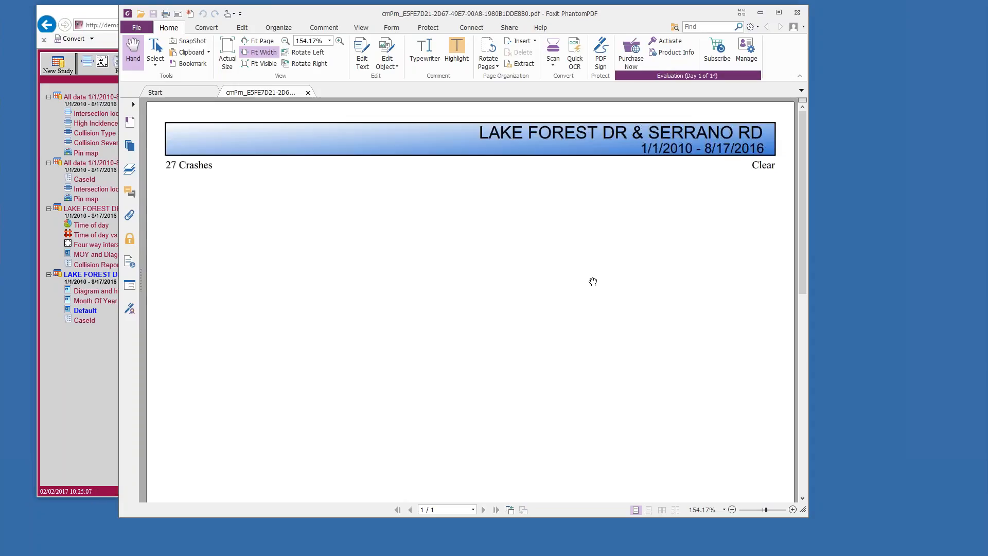
left_click(798, 13)
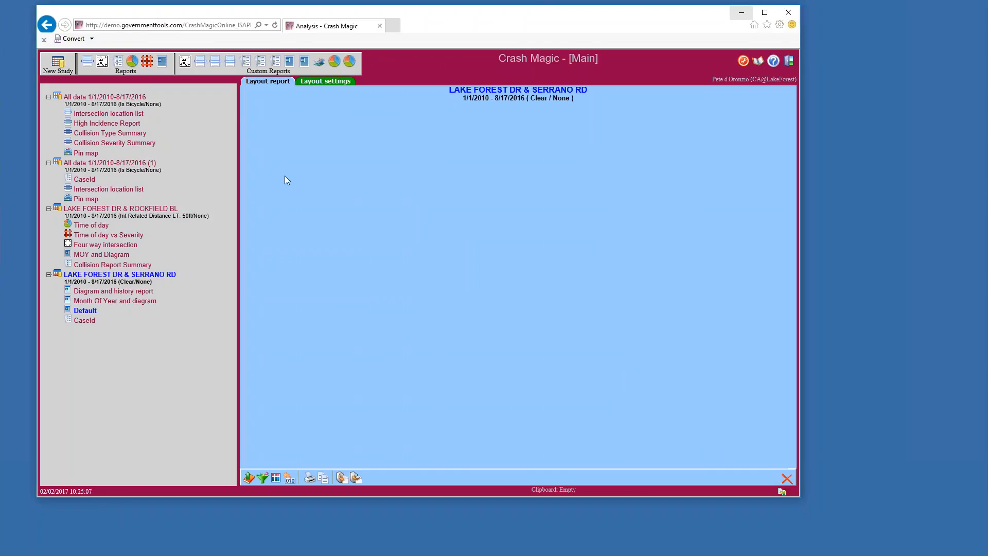
Redisplay the Default report and inspect the content expressions of its Main, Title, SubTitle, LeftInfo and RightInfo elements in the layout settings
left_click(77, 320)
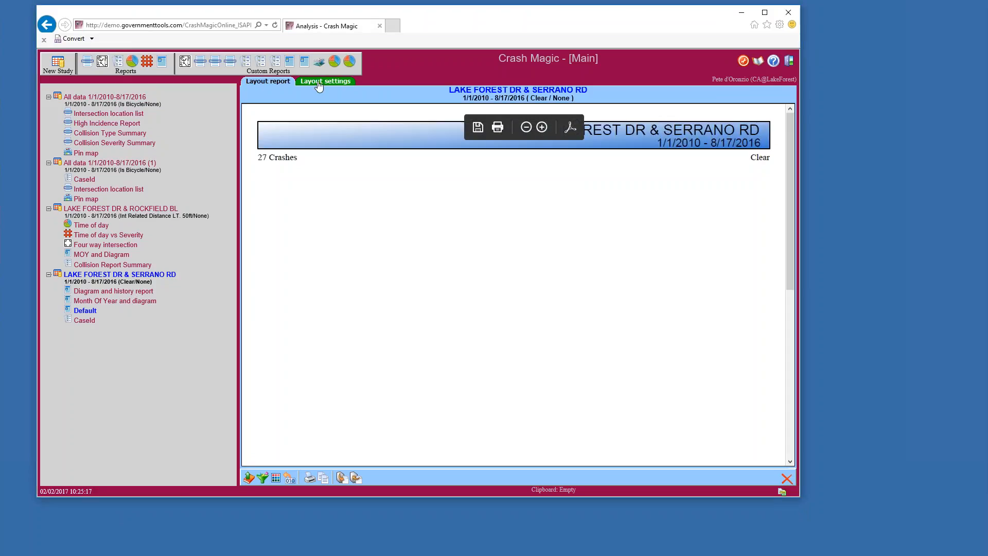
left_click(318, 83)
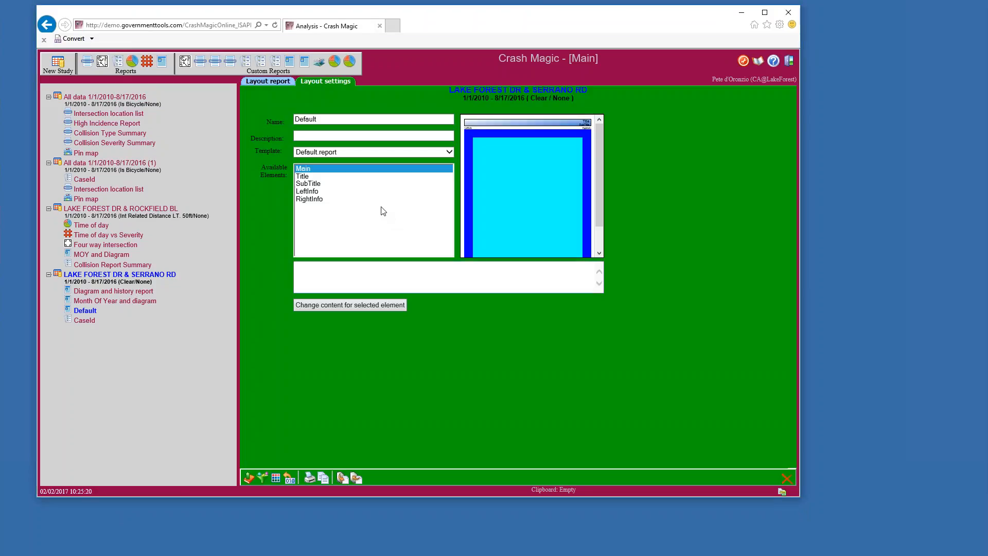
left_click(337, 168)
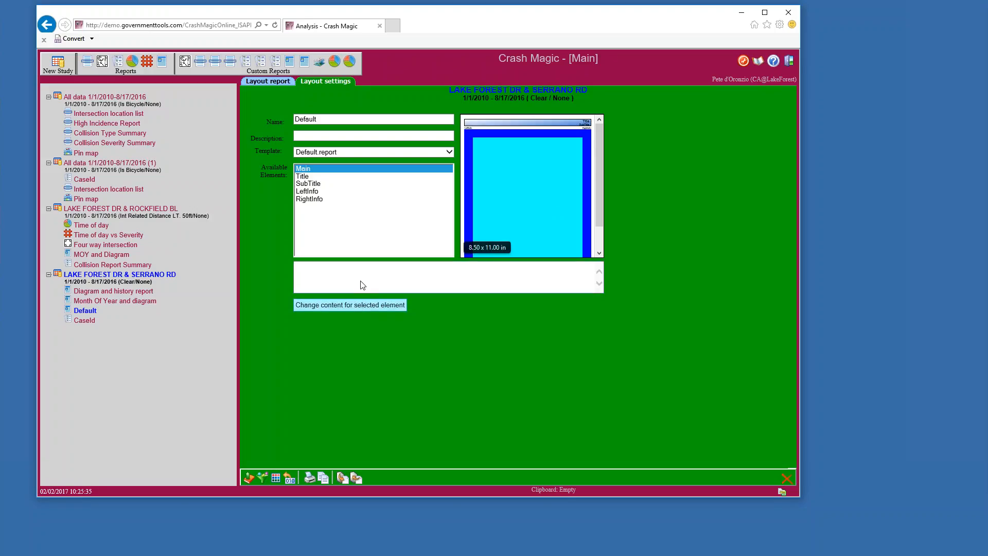
left_click(313, 176)
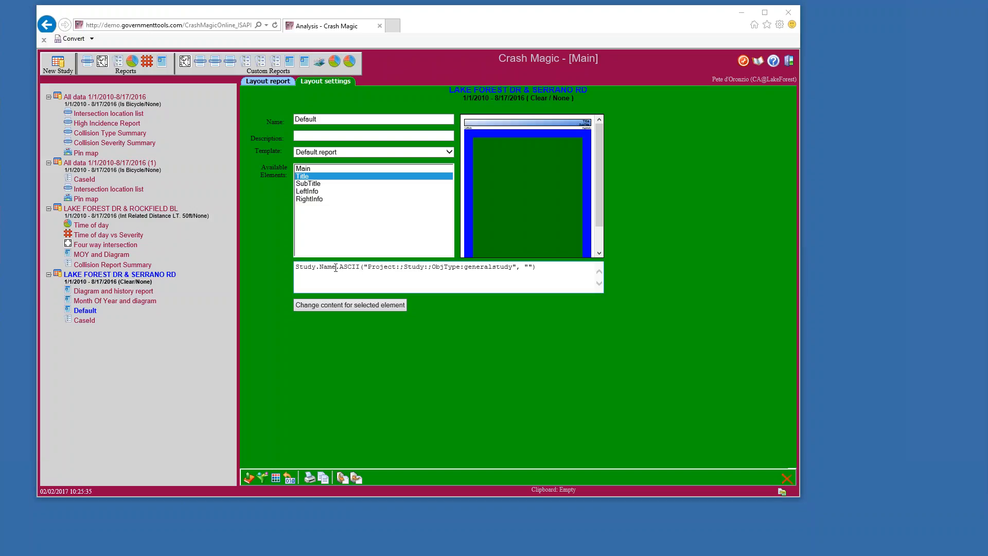
key("Down")
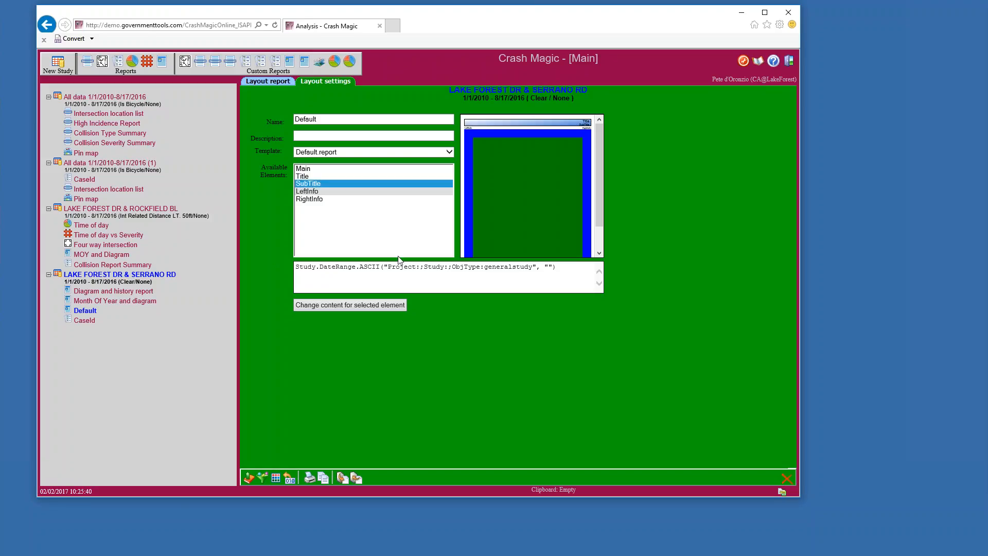
key("Down")
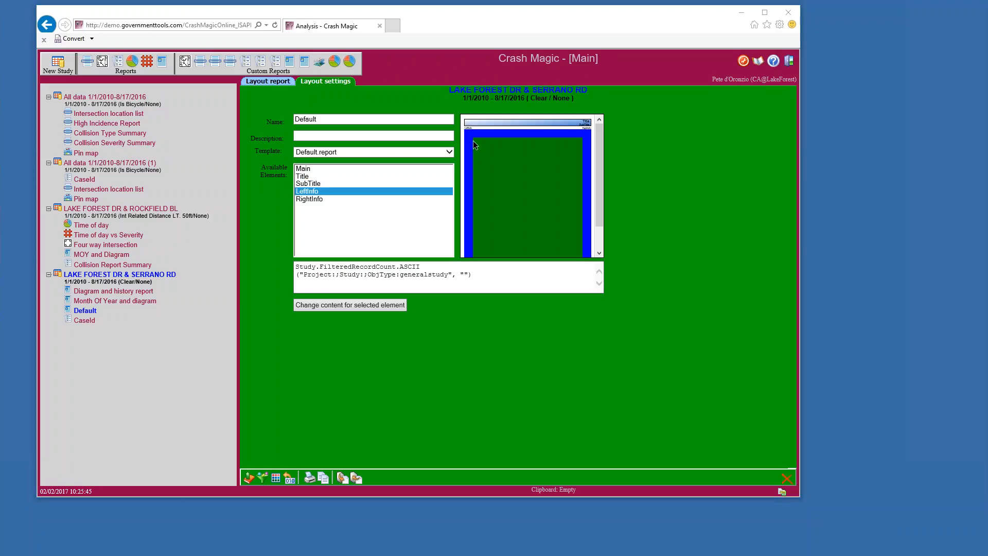
left_click(312, 200)
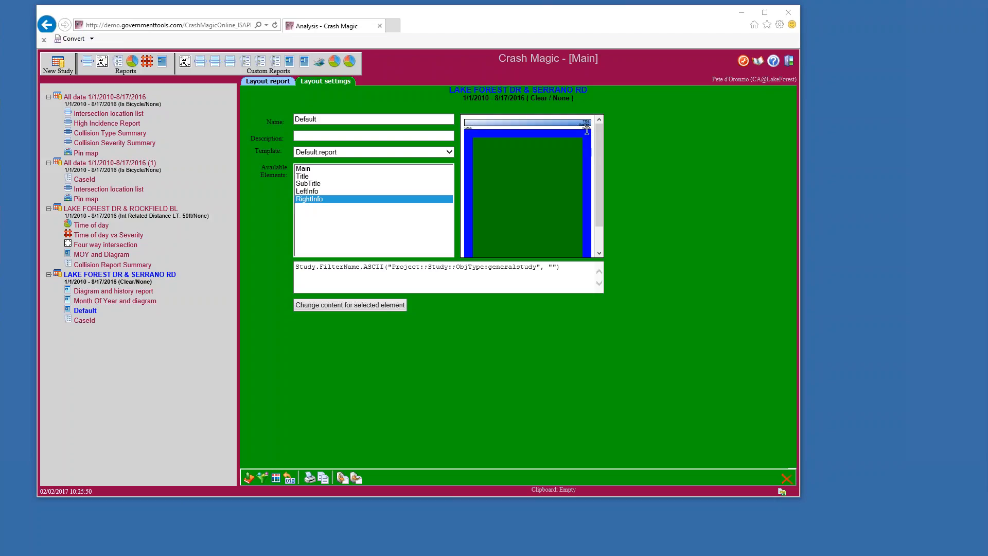
Set the content of the Main element to a Chart Template based on the Severity report template
left_click(307, 169)
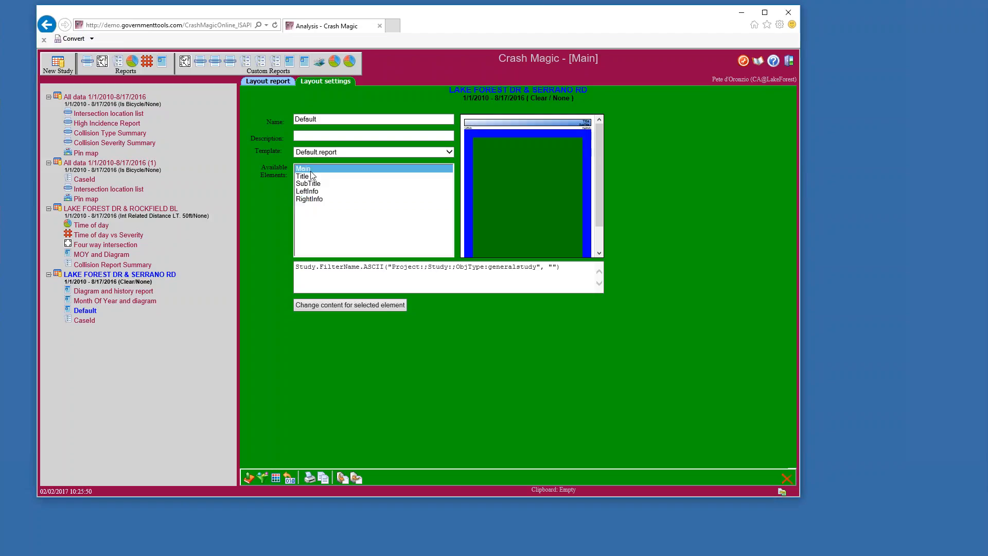
left_click(346, 307)
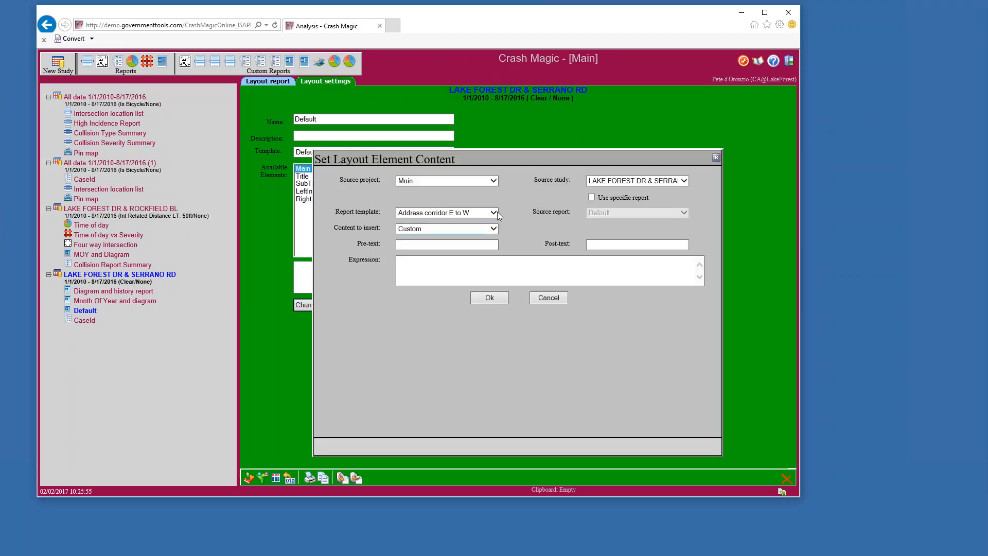
left_click(493, 213)
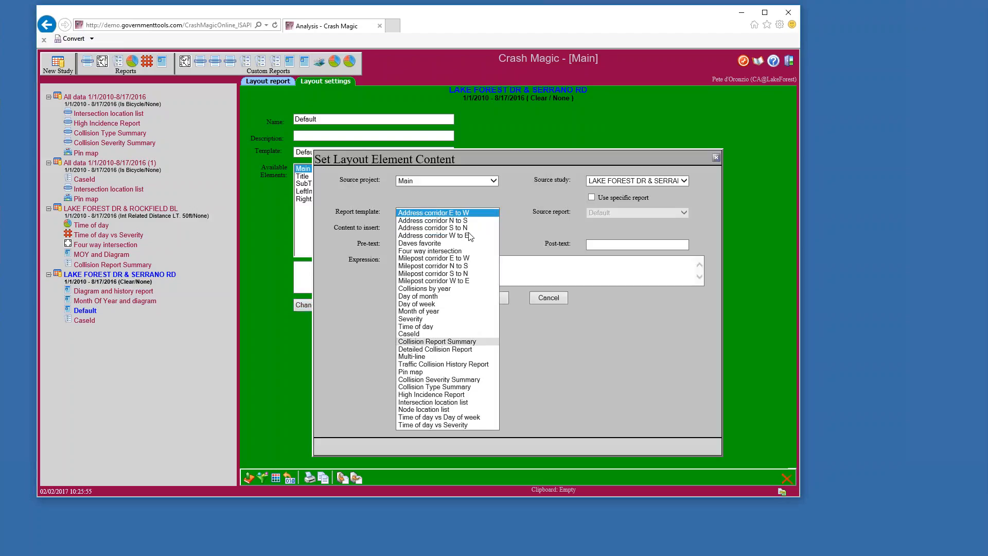
left_click(467, 319)
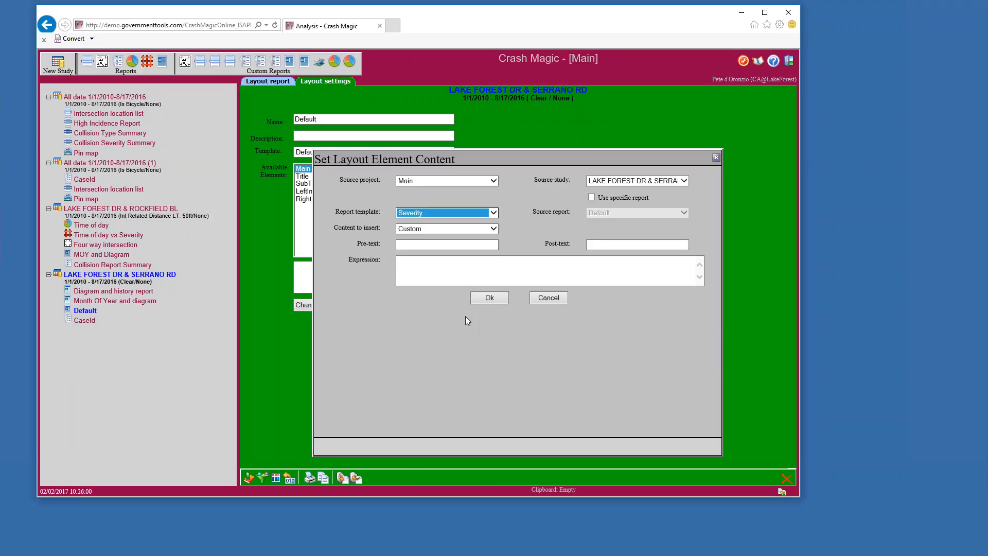
left_click(439, 230)
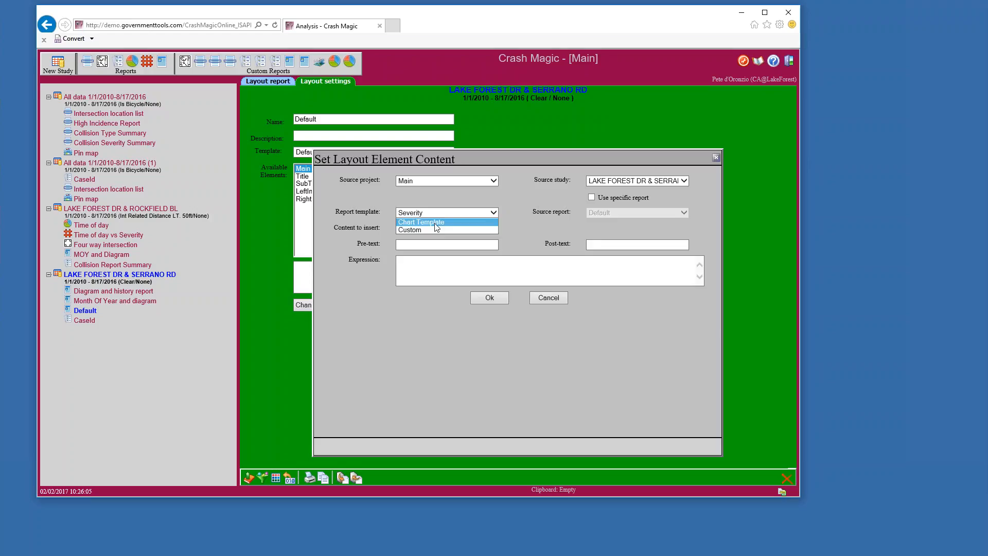
left_click(437, 223)
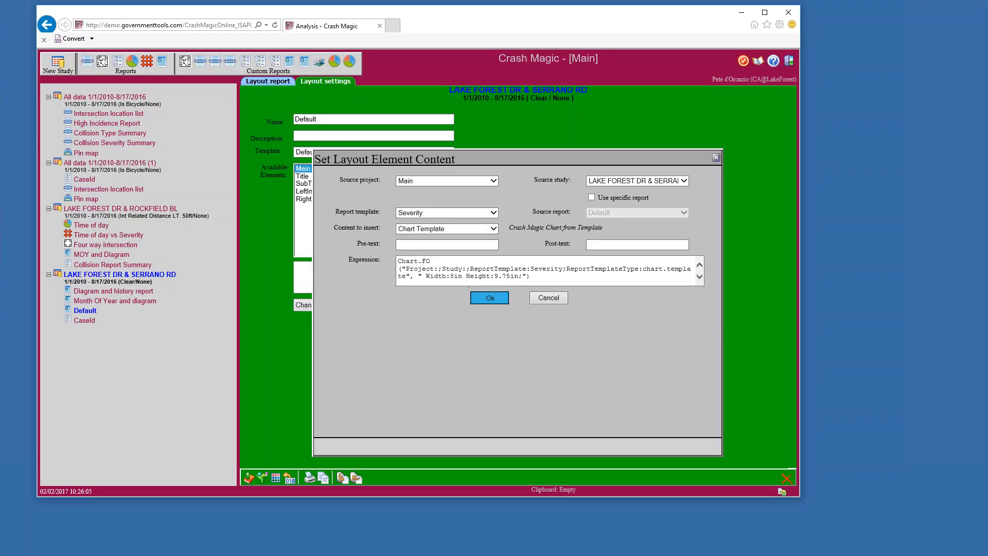
left_click(490, 297)
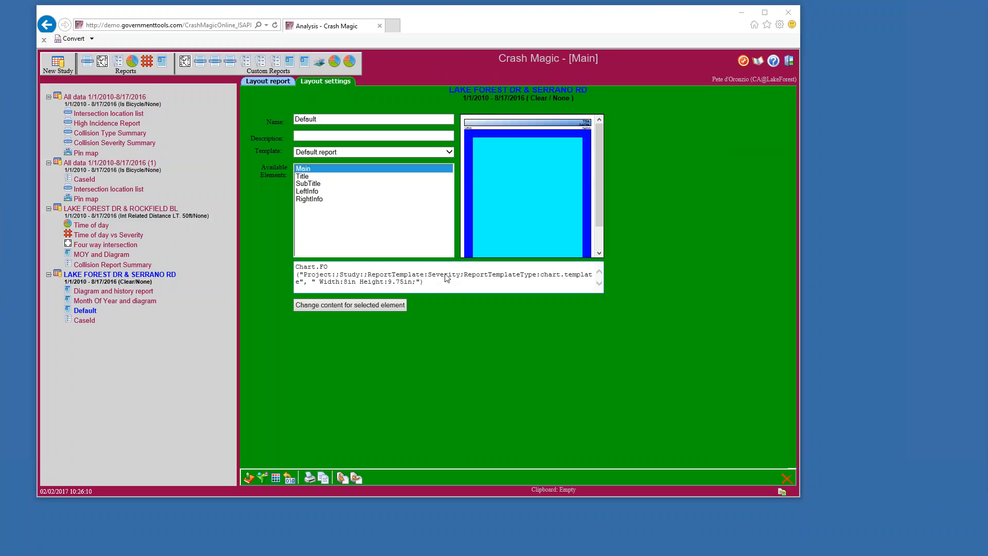
Display the Default layout report and look over the full-page Severity chart
left_click(268, 81)
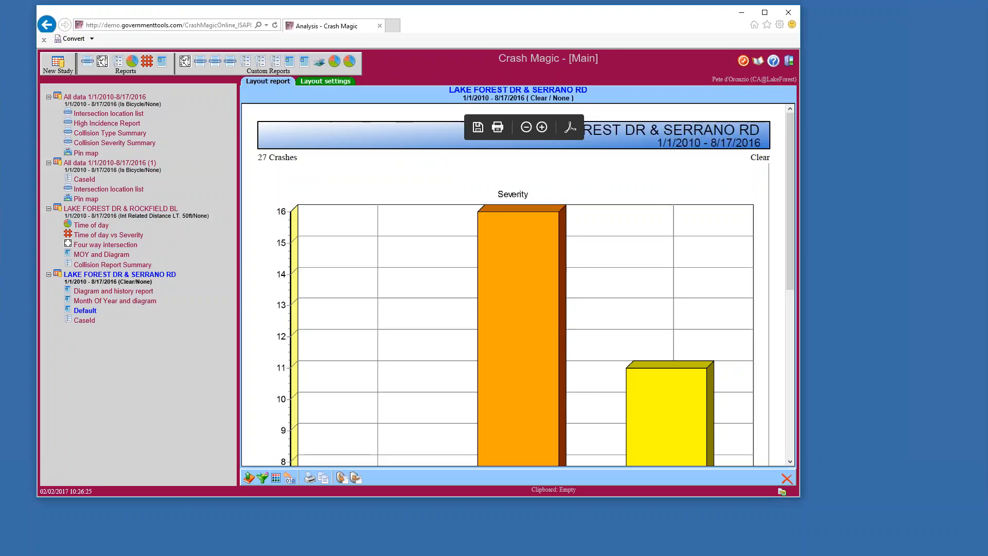
scroll(511, 217, "down", 6)
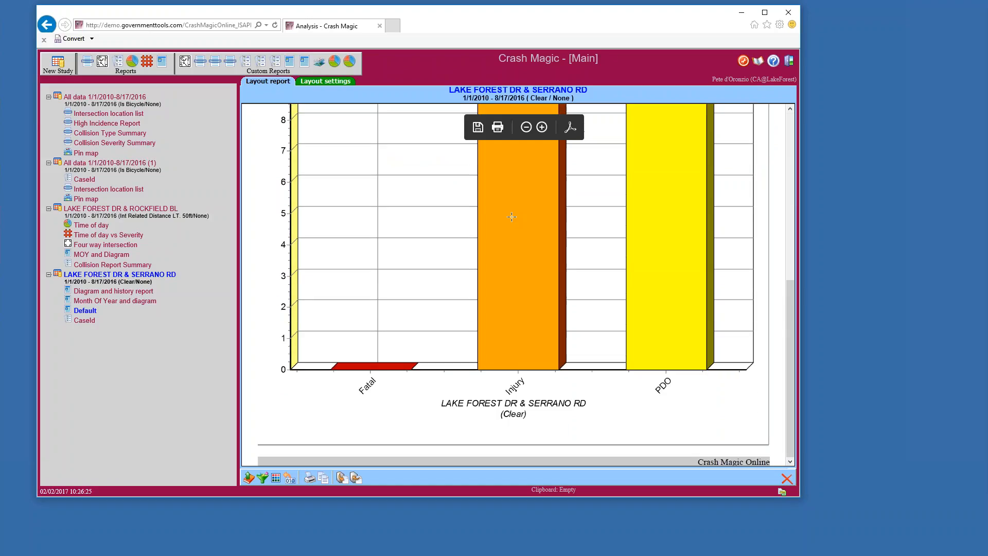
scroll(511, 216, "up", 6)
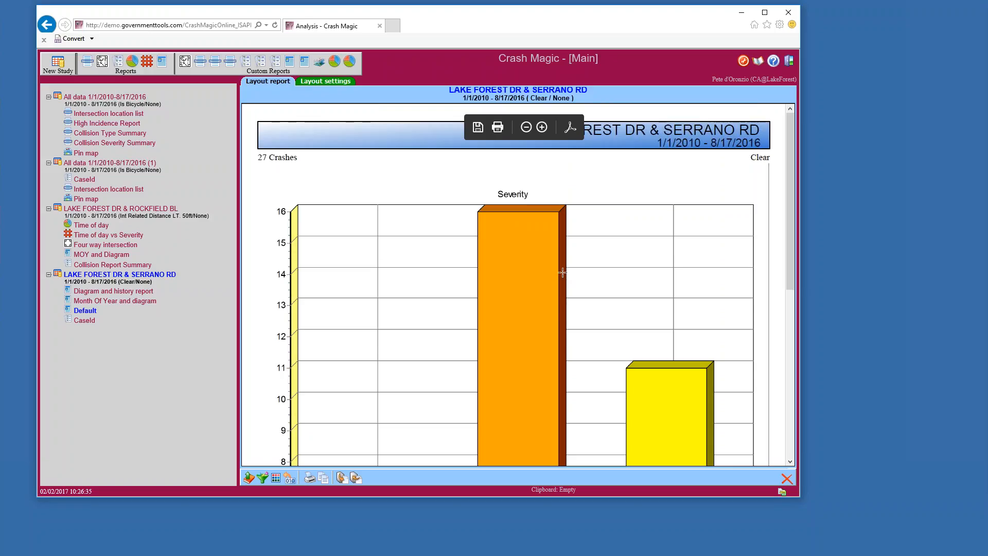
scroll(563, 273, "down", 6)
scroll(561, 268, "up", 3)
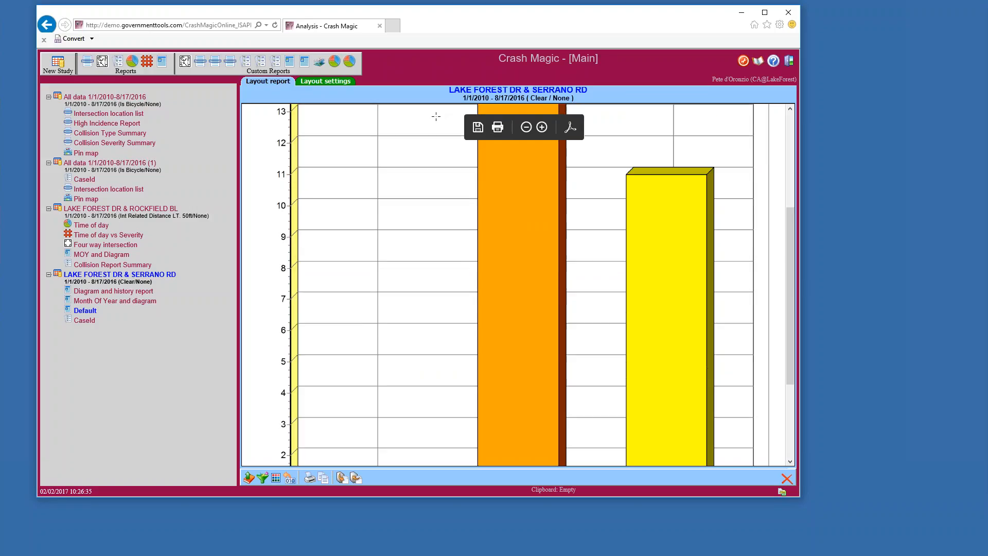
Change the page template in the Default report's layout settings to LegalLandscape
left_click(328, 81)
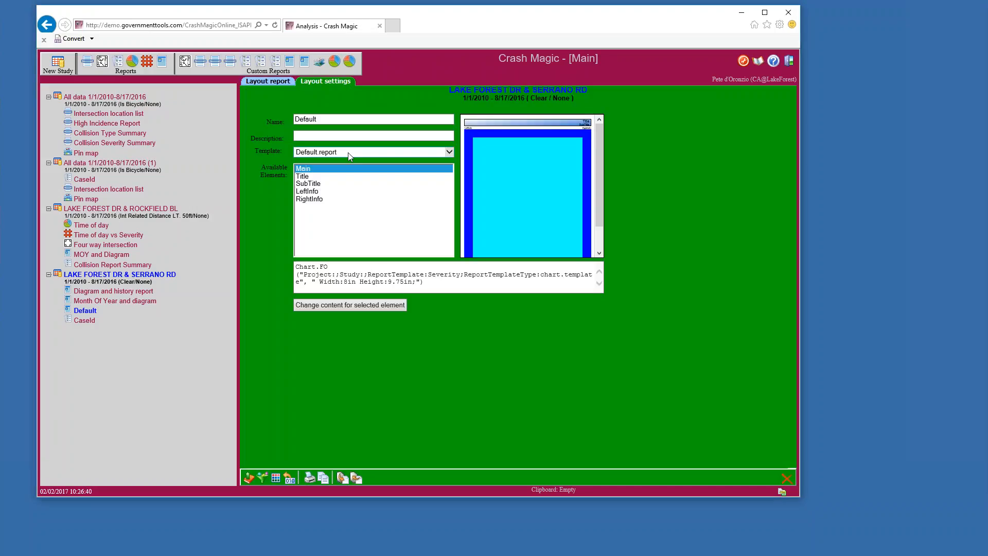
left_click(349, 155)
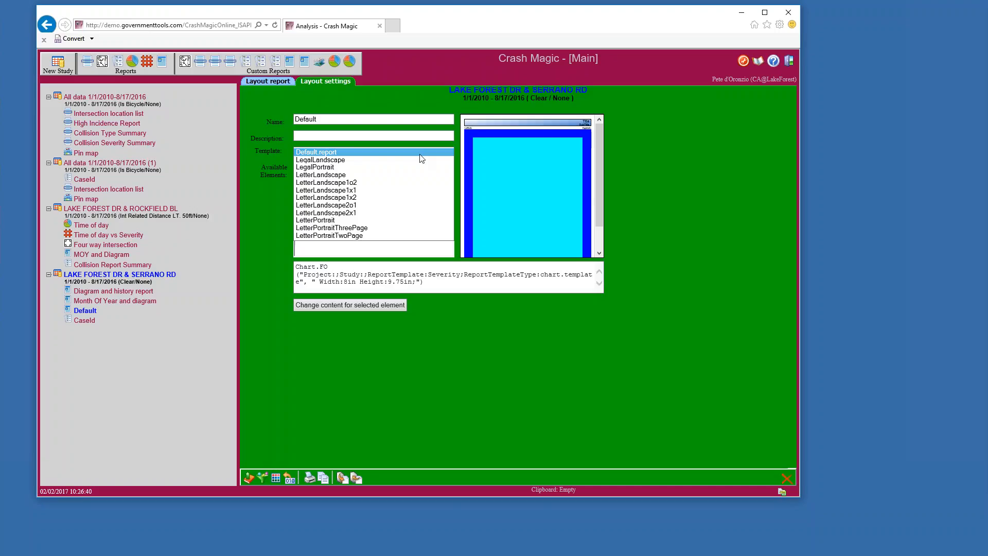
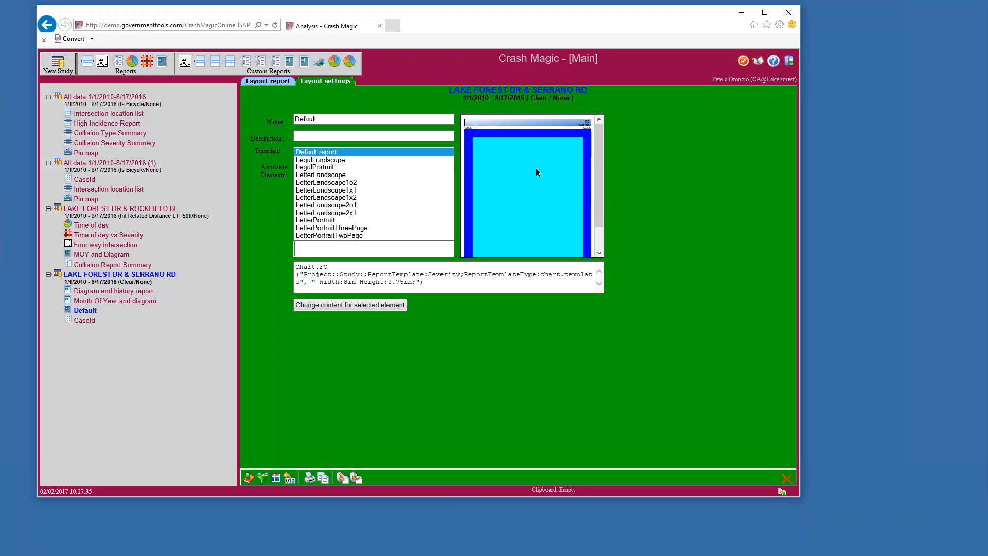
left_click(336, 160)
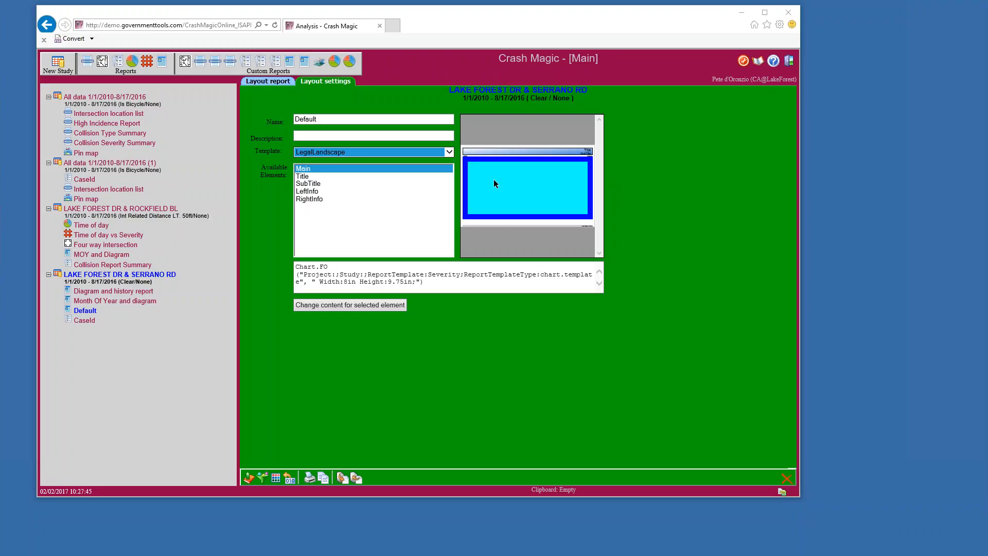
Switch the Default report's template to LegalPortrait, look over its page preview, and change the template to LetterLandscape
left_click(450, 153)
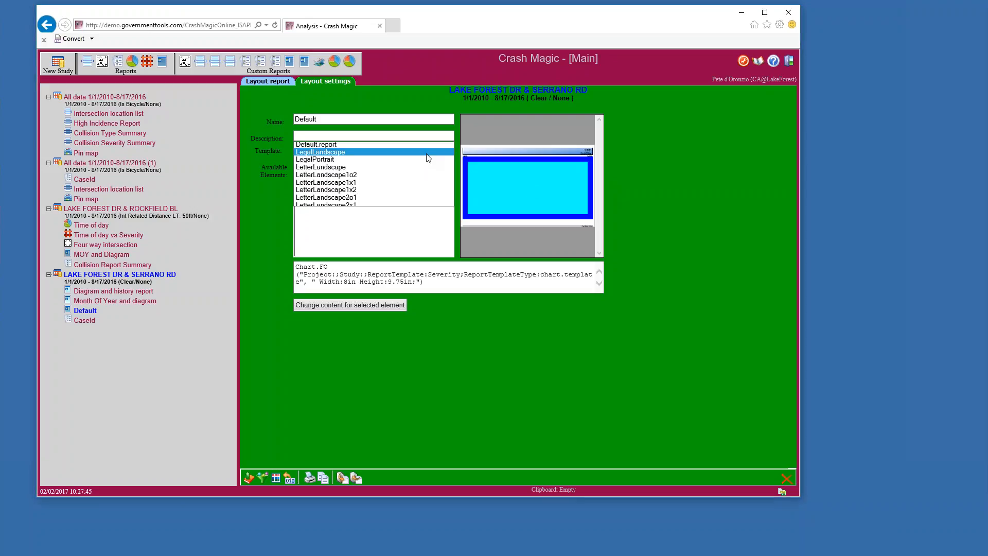
left_click(354, 159)
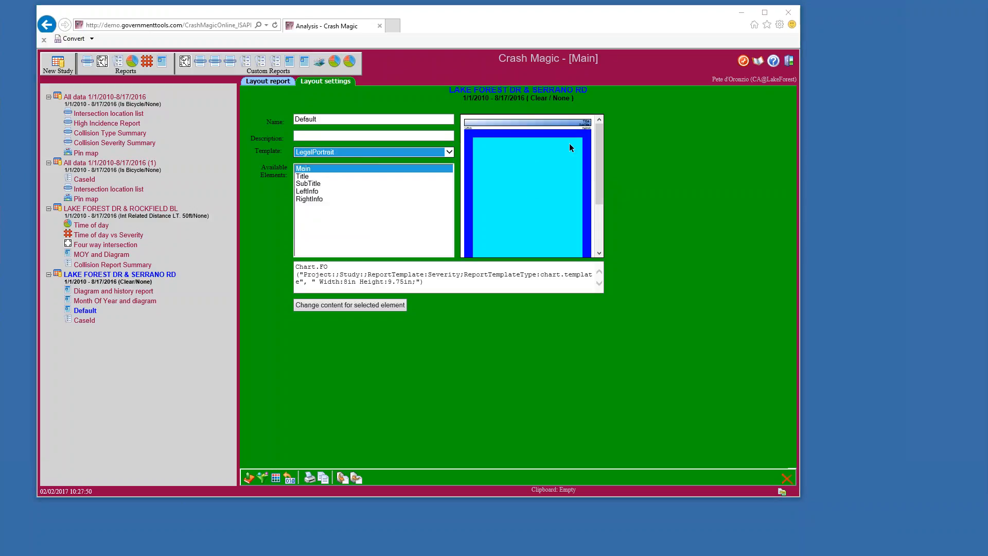
scroll(570, 150, "down", 2)
scroll(567, 152, "up", 2)
left_click(451, 151)
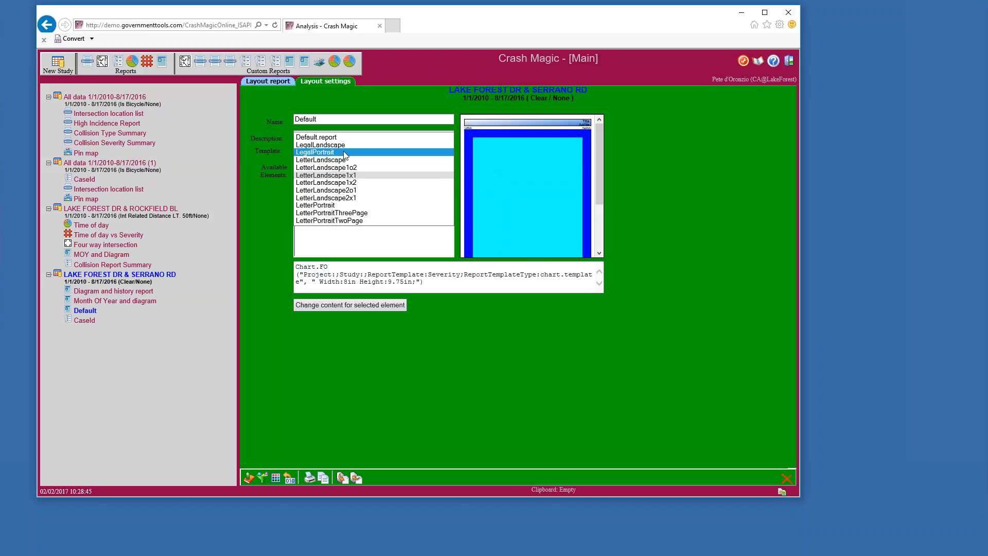
left_click(315, 164)
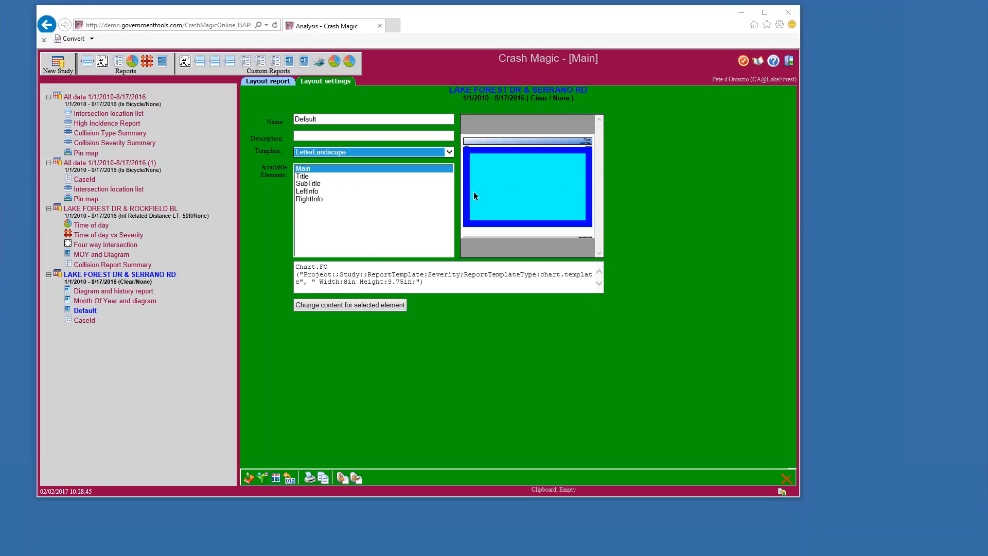
Change the Default report's template to LetterLandscape1o2 and locate its Main and Sub1 elements in the page preview
left_click(389, 153)
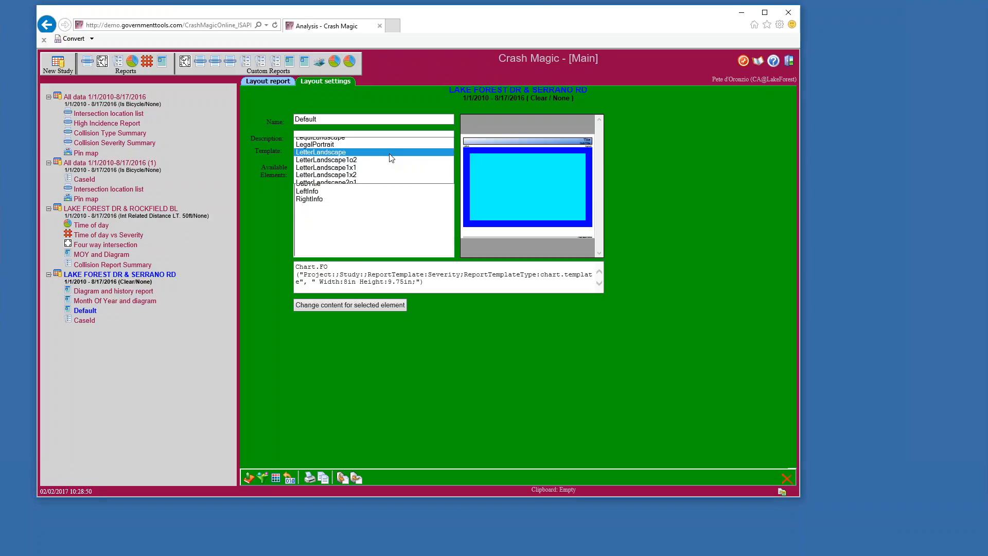
left_click(364, 160)
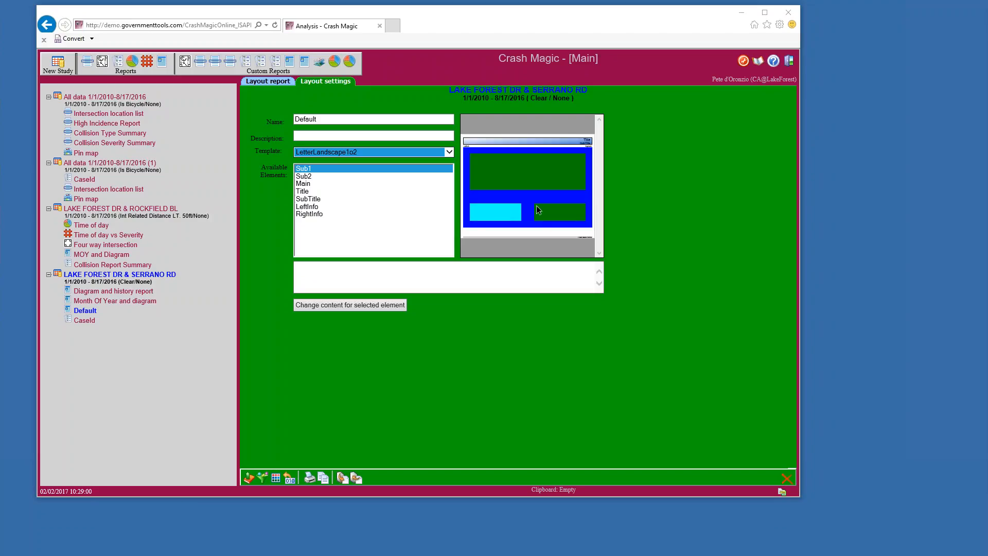
left_click(306, 183)
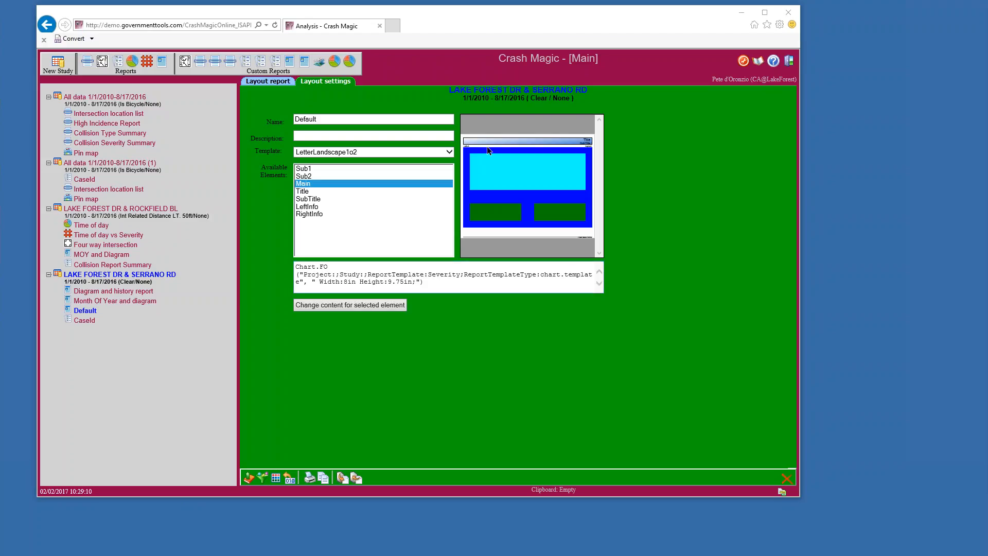
left_click(335, 169)
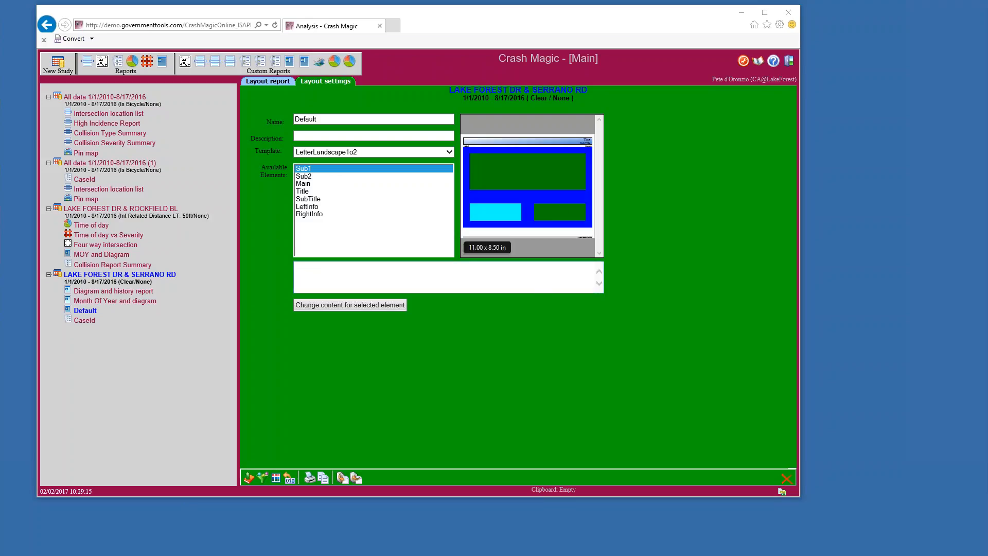
Preview the LetterLandscape1x1 and LetterLandscape1x2 templates for the Default report, and return to LetterLandscape1o2
left_click(448, 152)
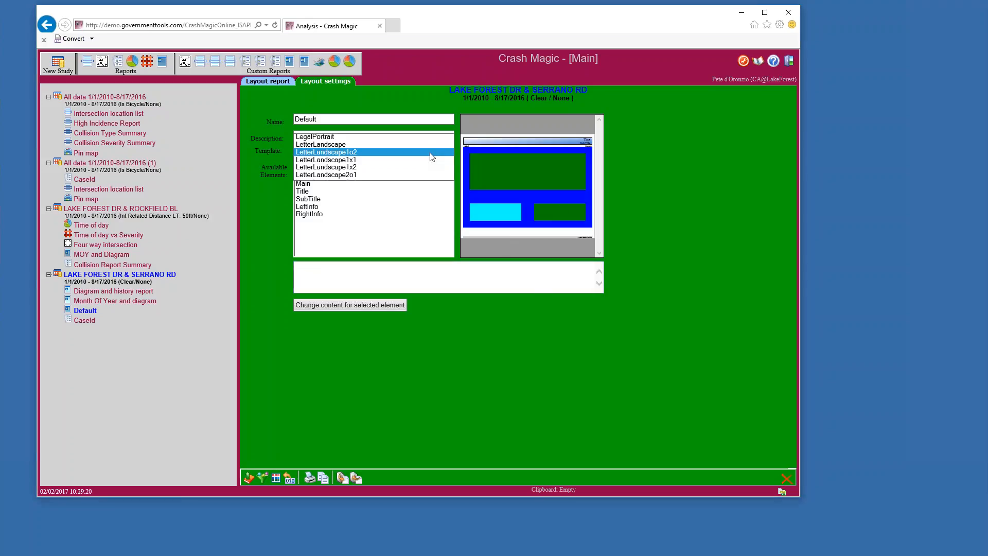
left_click(349, 160)
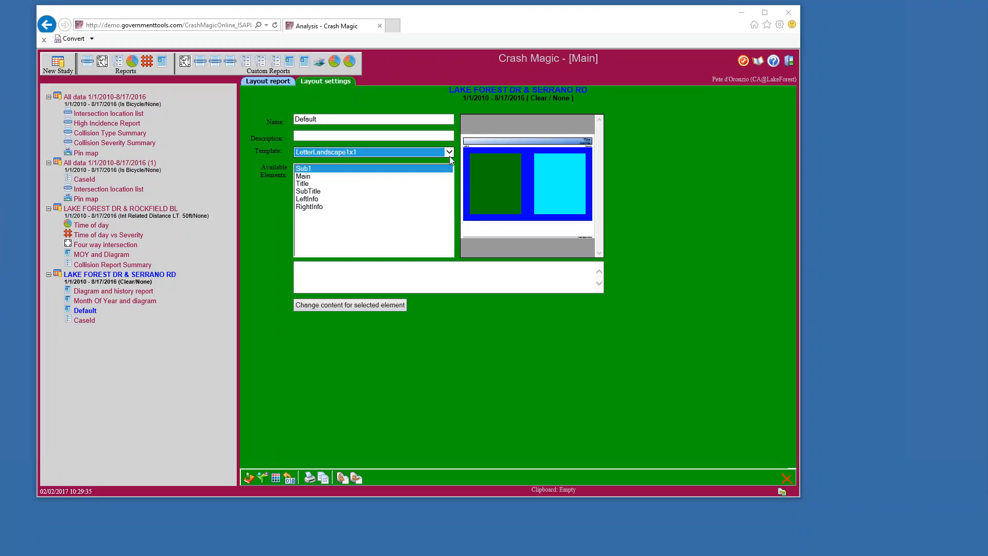
left_click(349, 152)
left_click(348, 160)
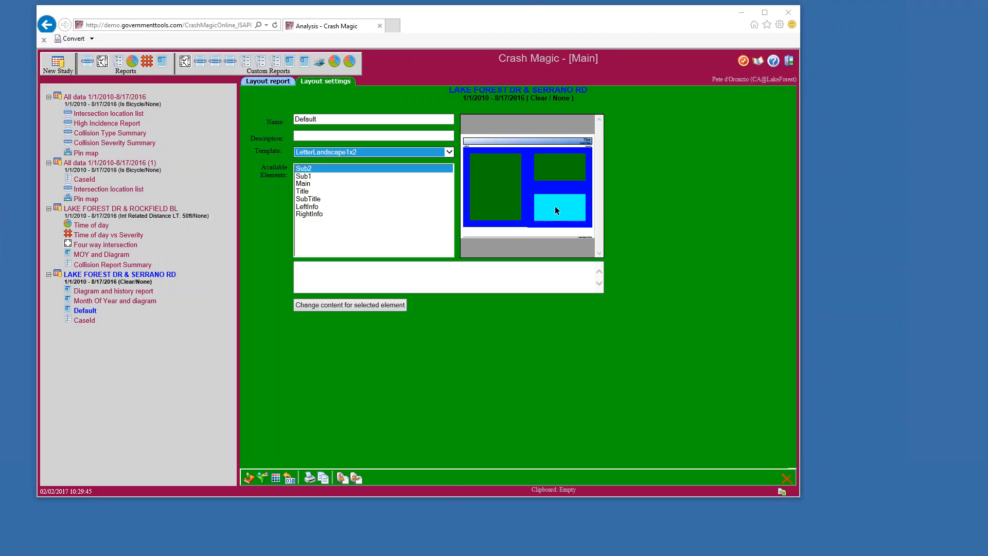
left_click(410, 151)
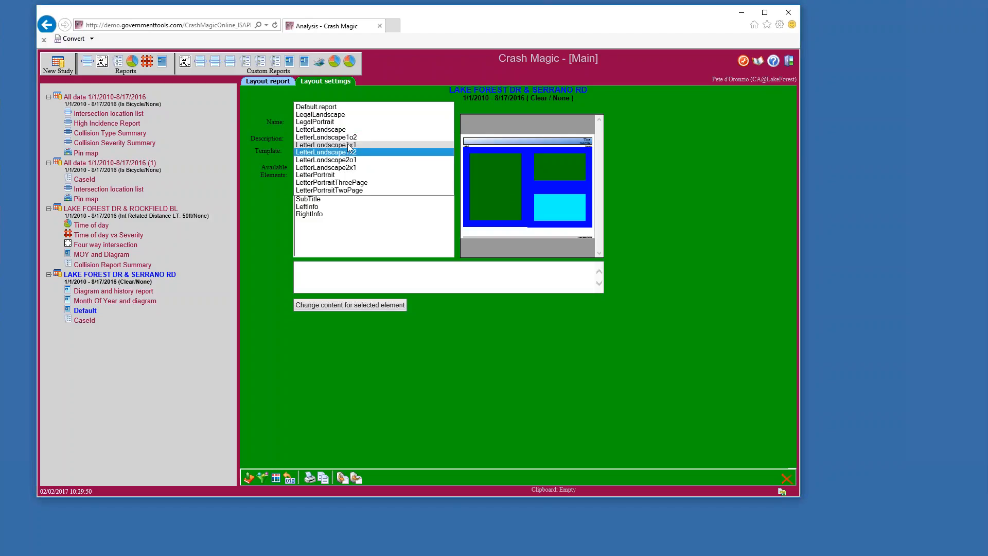
left_click(334, 137)
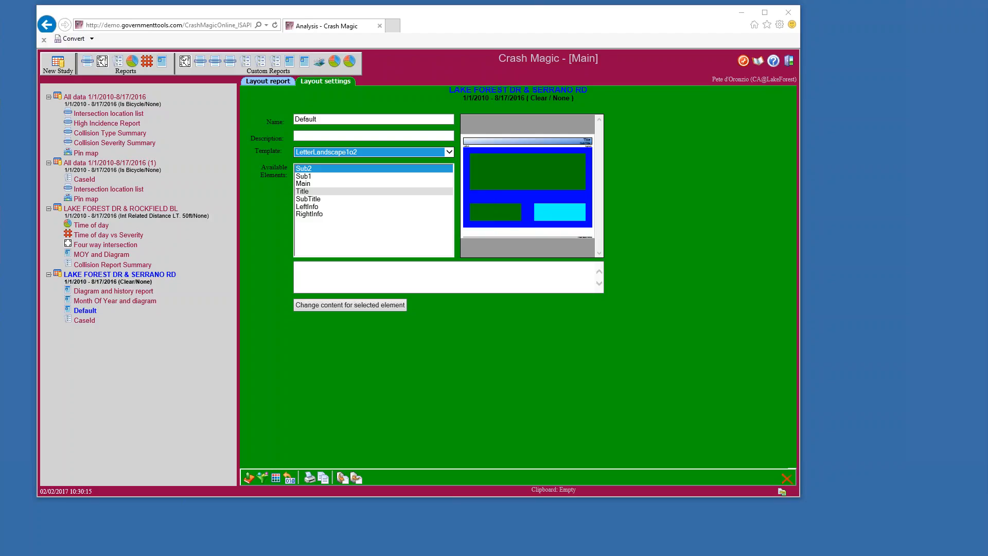
Apply the LetterLandscape2o1, LetterLandscape2x1 and LetterPortrait templates one after another to compare their page arrangements
left_click(449, 153)
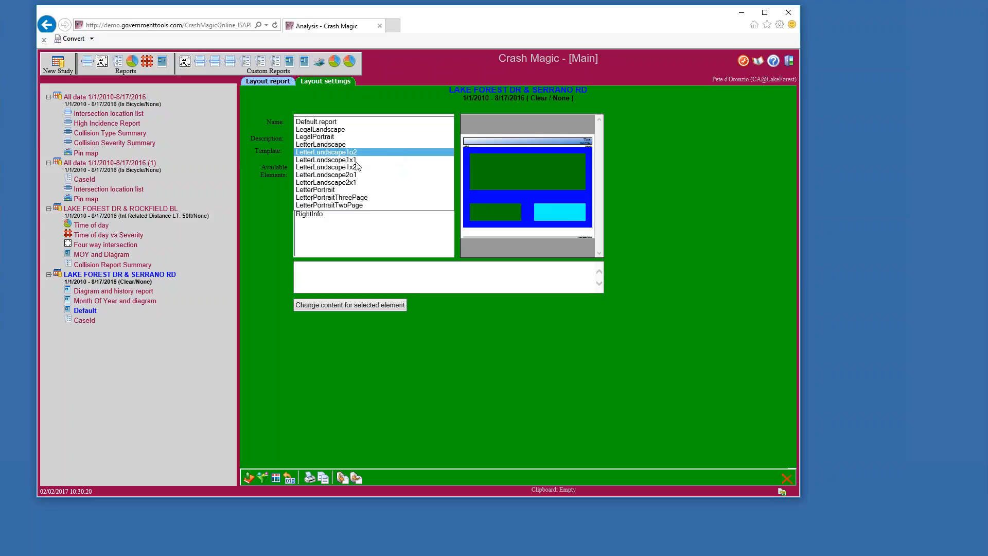
left_click(360, 178)
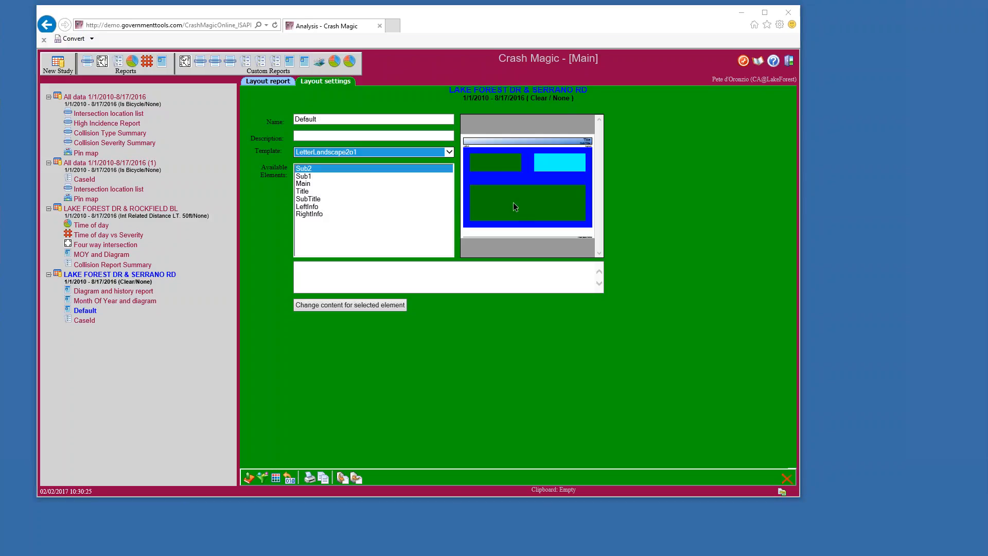
left_click(401, 153)
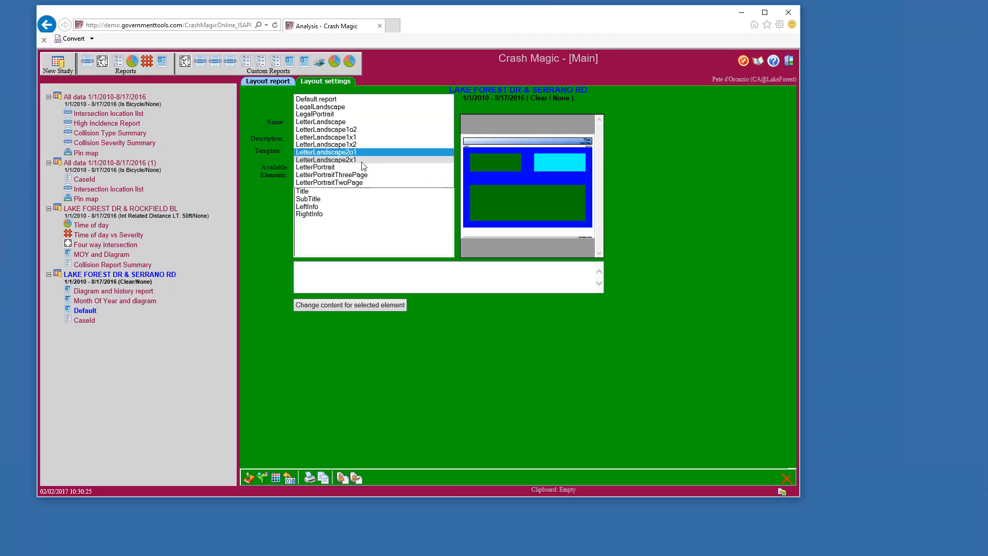
left_click(363, 160)
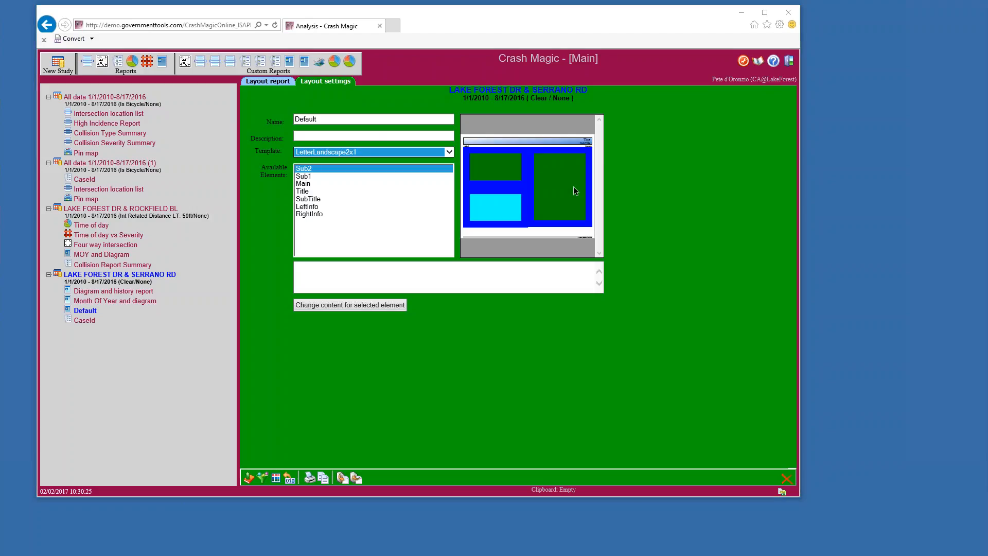
left_click(401, 152)
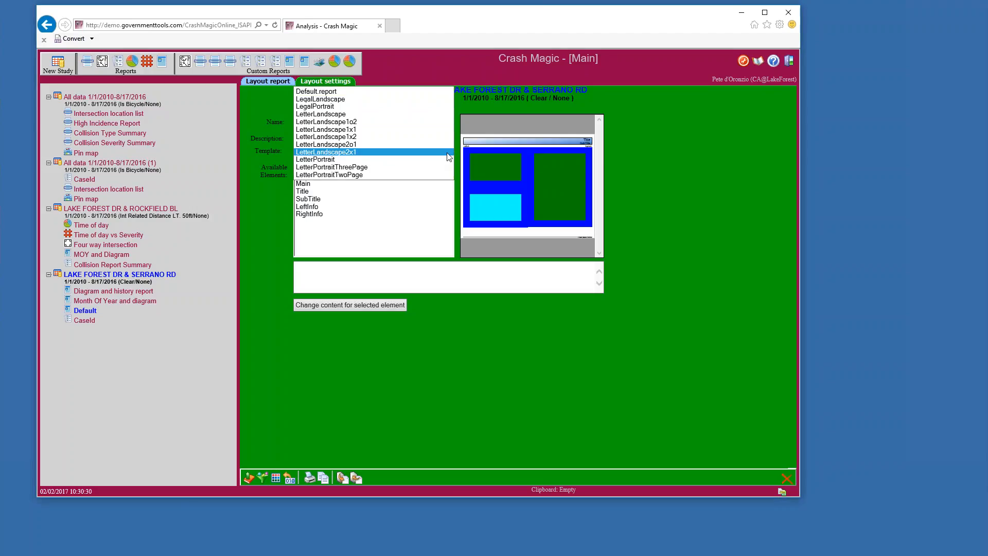
left_click(358, 160)
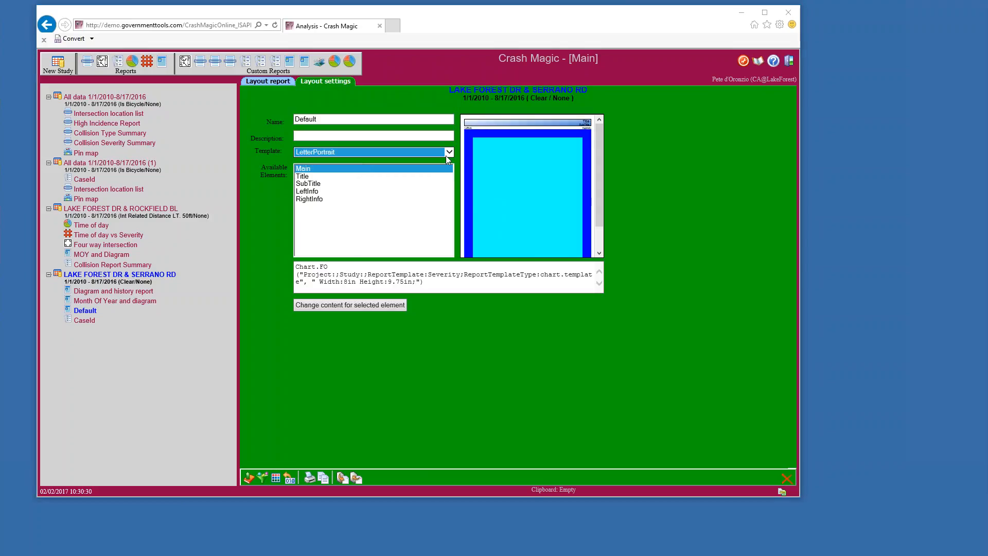
Apply the LetterPortraitThreePage template to the Default report and look through its page preview
left_click(451, 152)
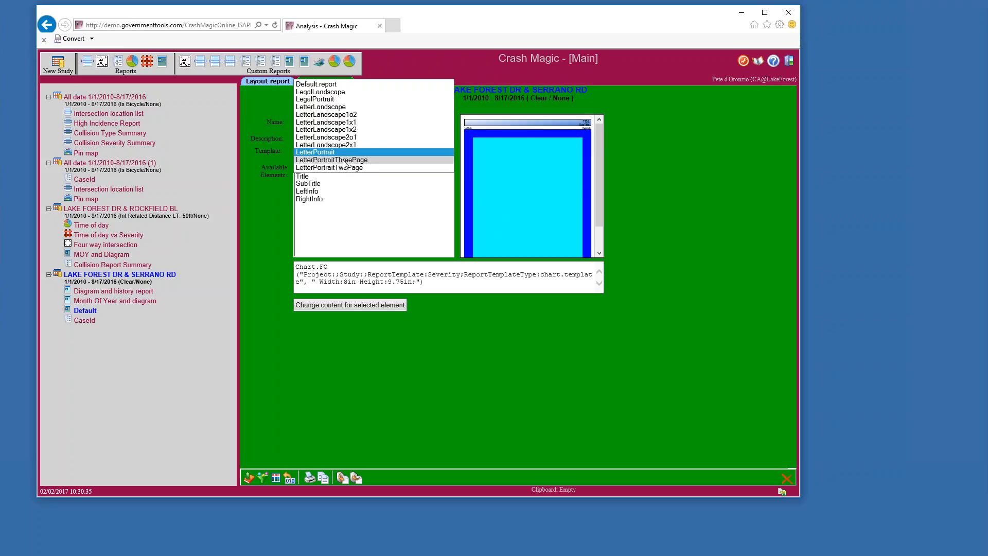
left_click(371, 160)
mouse_move(600, 153)
left_mouse_down()
mouse_move(597, 236)
mouse_move(602, 135)
left_mouse_up()
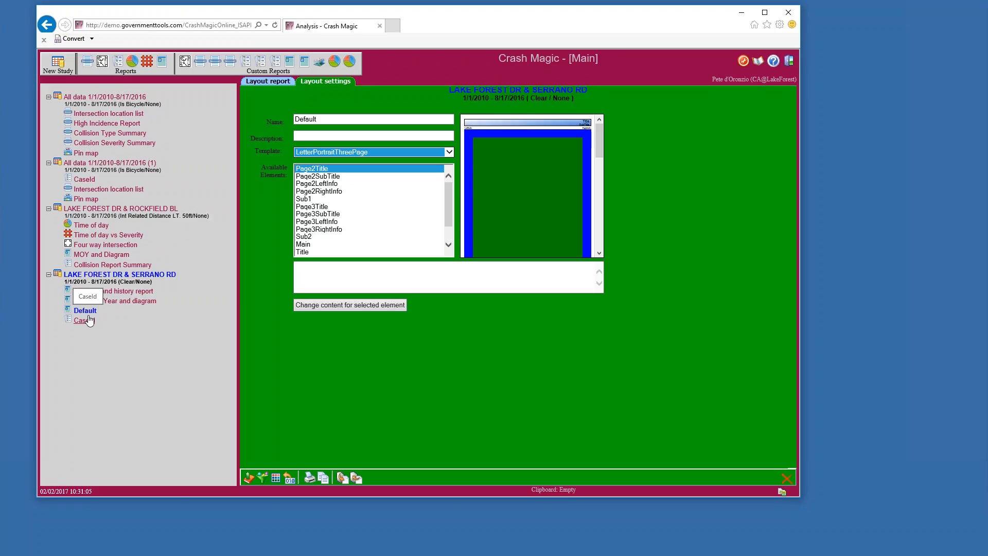
Change the Default report's template to LetterPortraitTwoPage and look through both pages in the preview
left_click(447, 152)
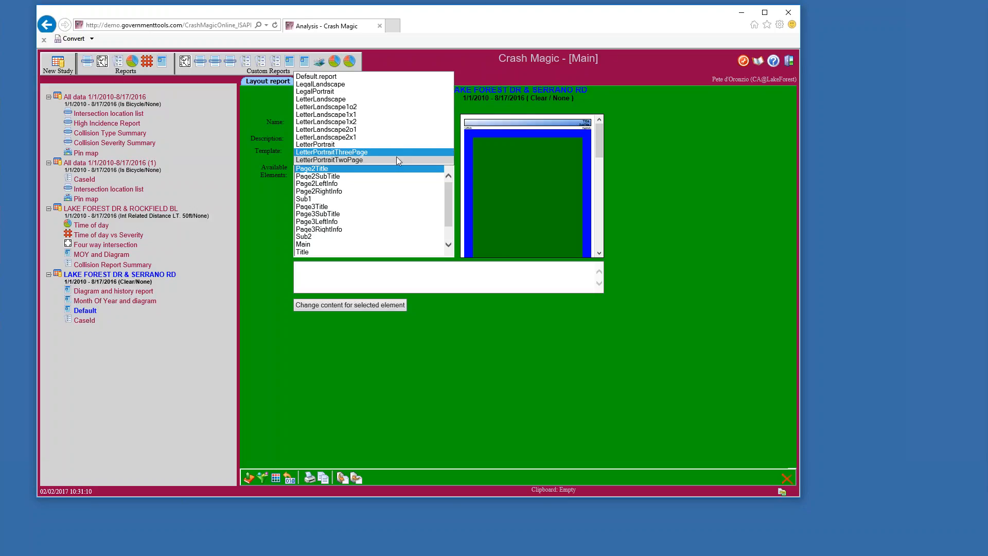
left_click(397, 157)
scroll(576, 149, "down", 2)
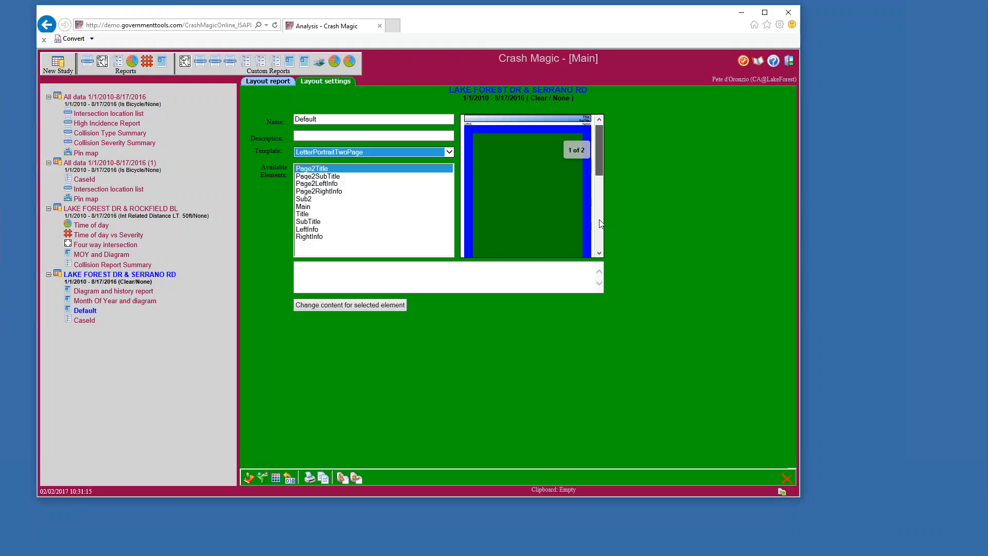
scroll(571, 141, "up", 2)
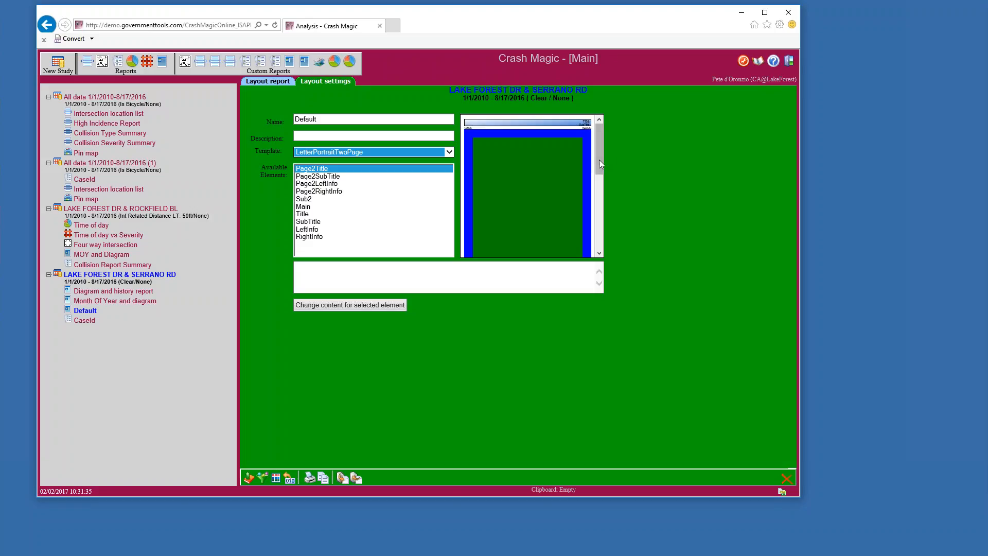
scroll(595, 193, "down", 3)
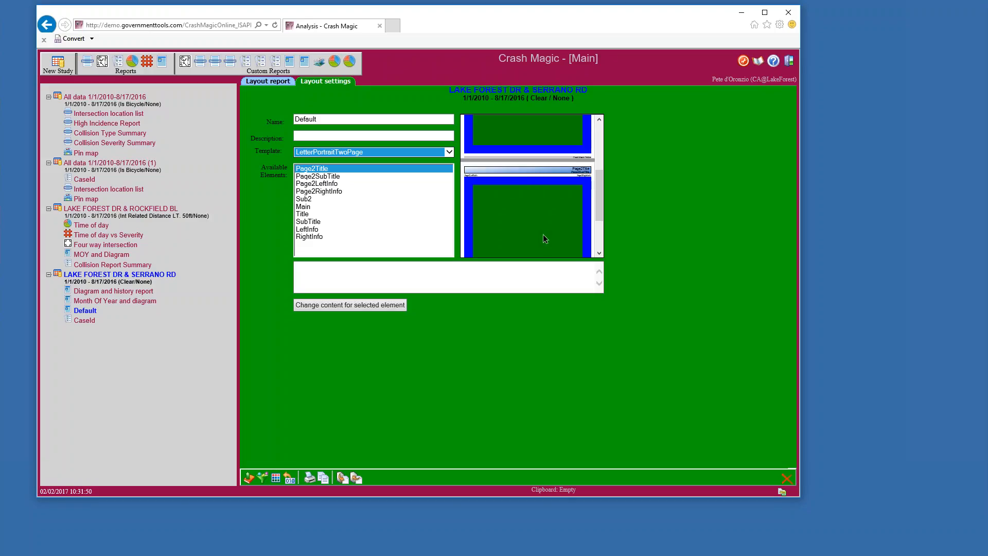
Select the Main element of the two-page template and examine its content expression and placement across the preview pages
left_click(311, 206)
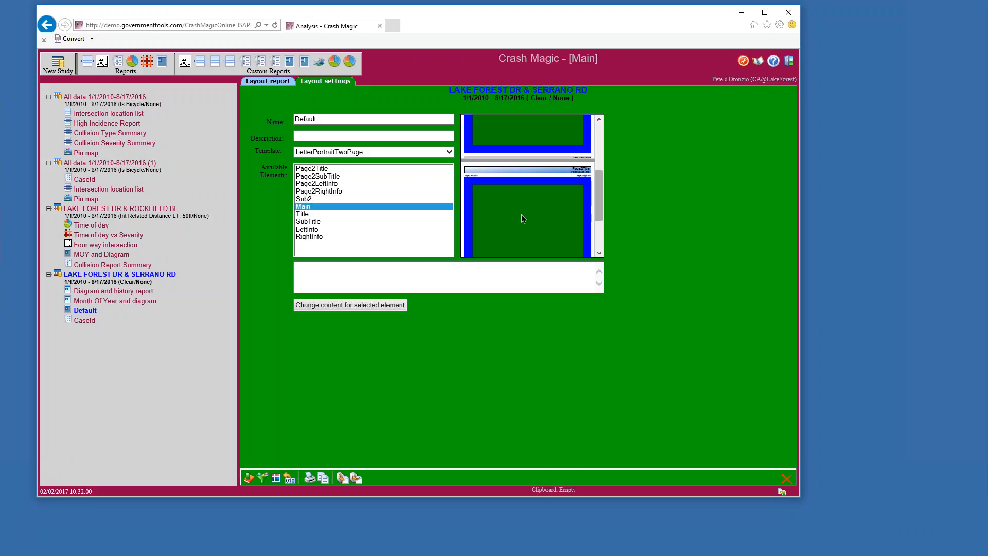
scroll(524, 213, "down", 2)
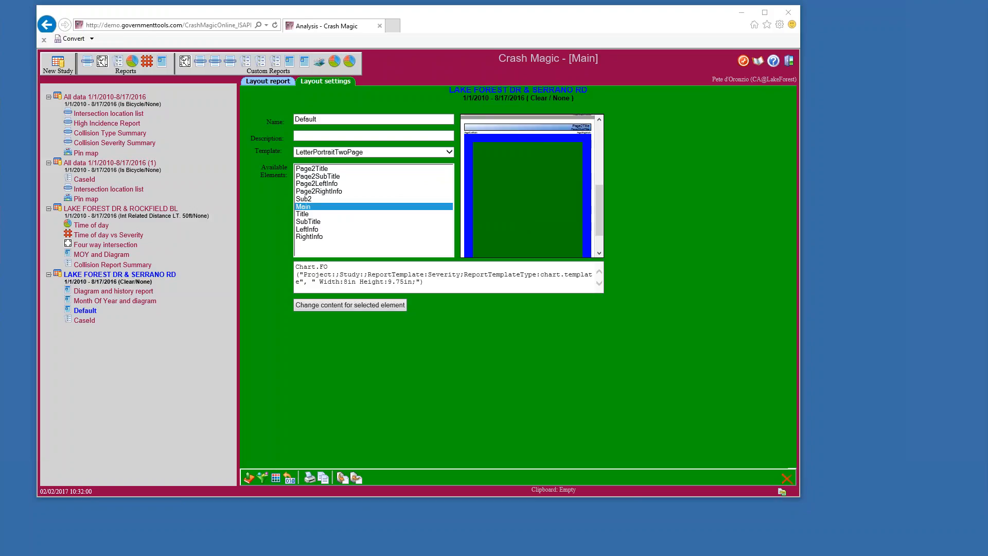
scroll(500, 227, "up", 2)
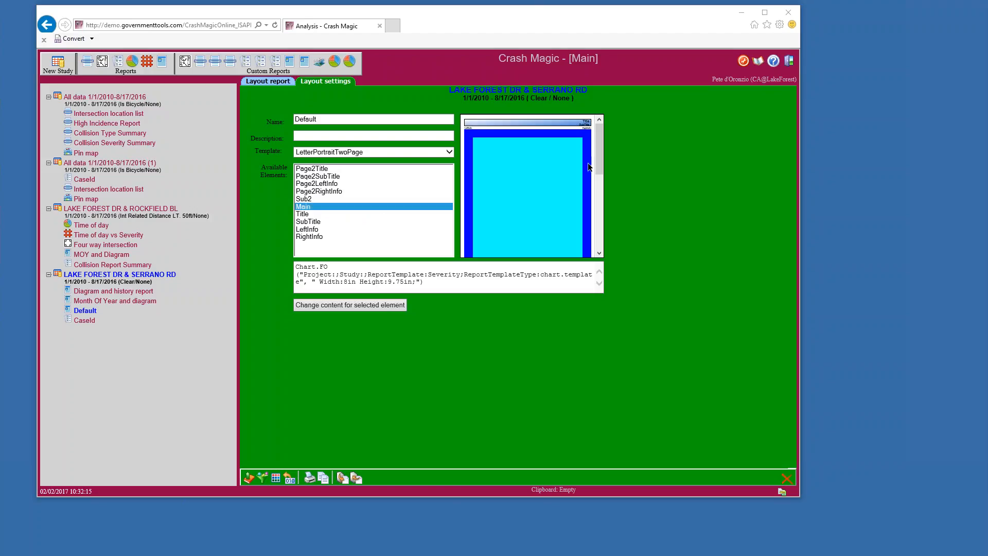
scroll(600, 167, "down", 3)
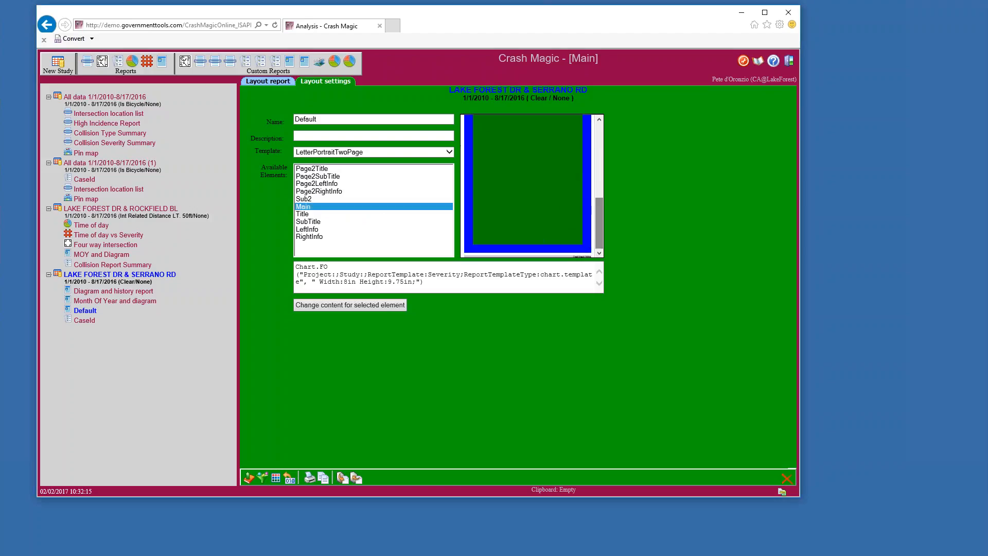
Set the Default report's template to LetterPortraitThreePage, select its Main element, and look through the available elements
left_click(449, 152)
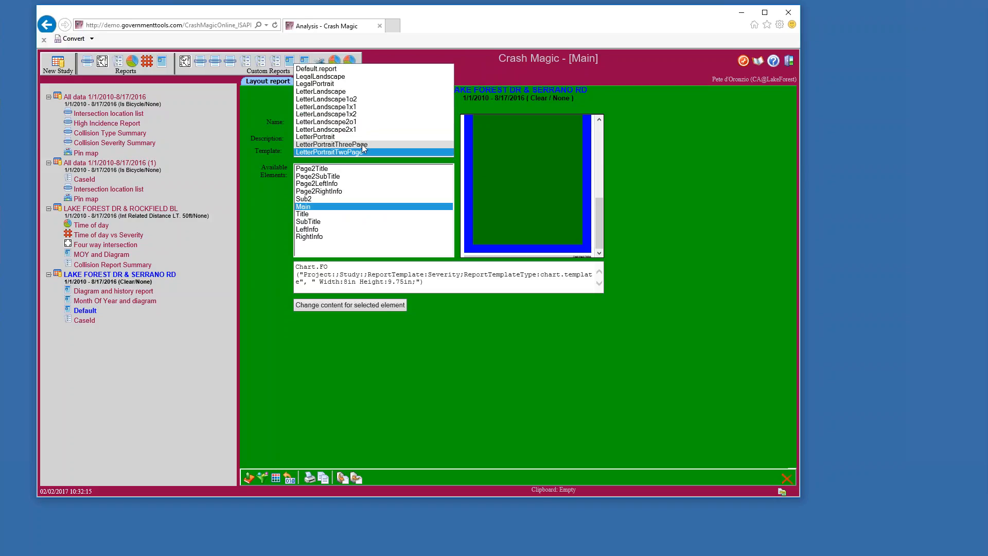
left_click(362, 150)
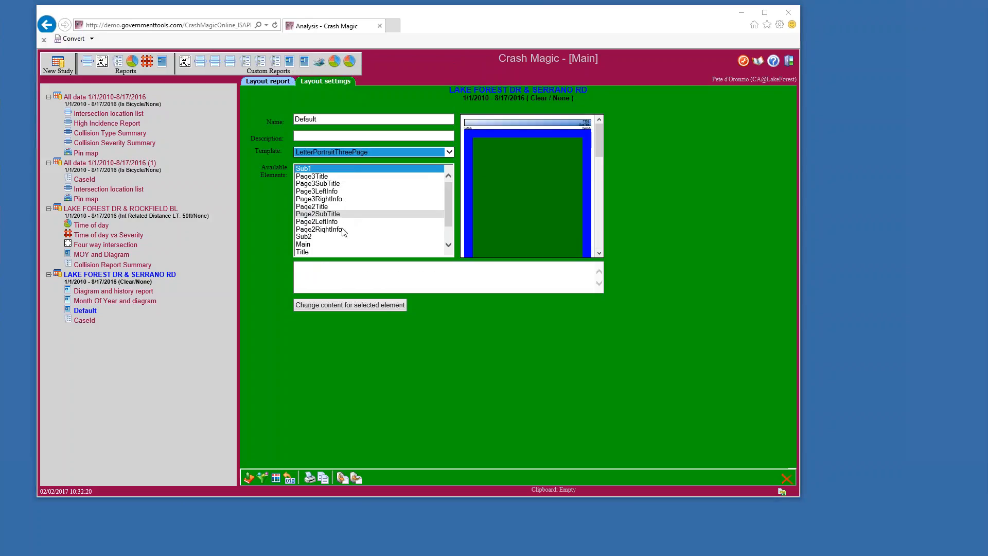
scroll(343, 239, "down", 1)
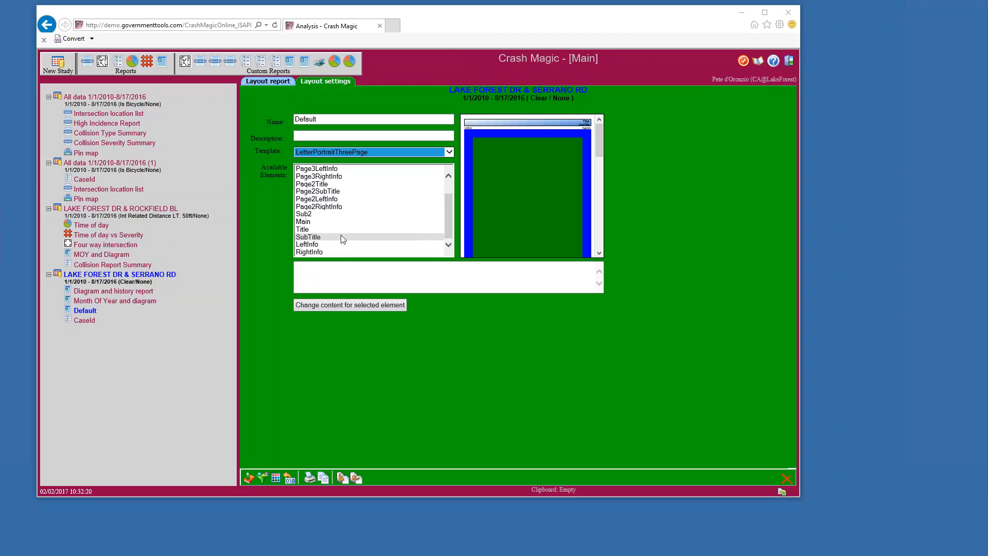
left_click(314, 223)
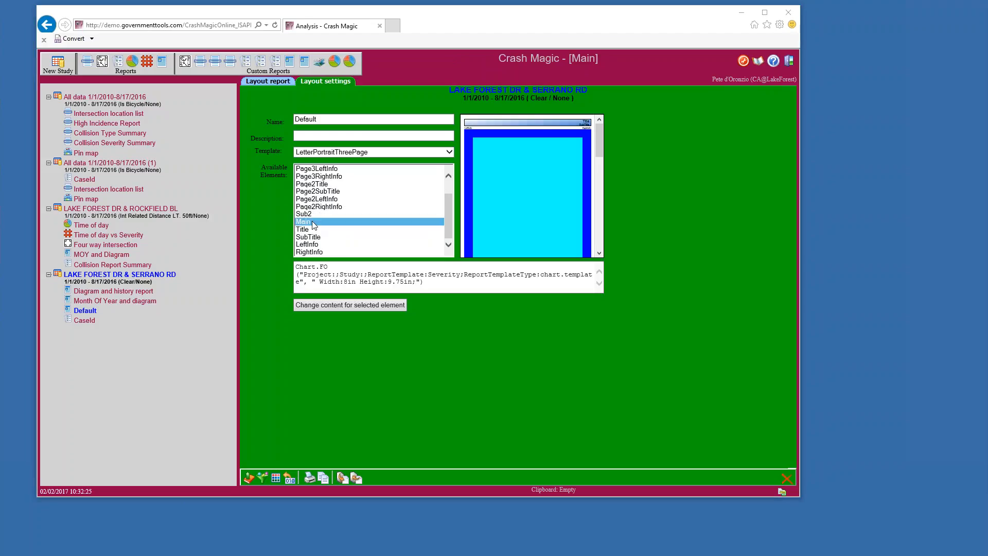
mouse_move(450, 215)
left_mouse_down()
mouse_move(443, 201)
mouse_move(446, 217)
left_mouse_up()
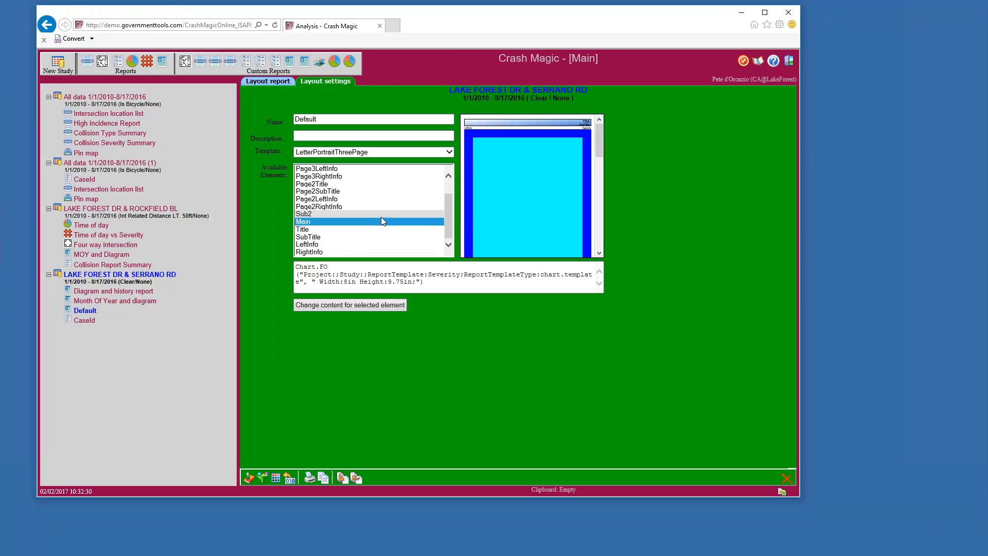
scroll(381, 218, "up", 3)
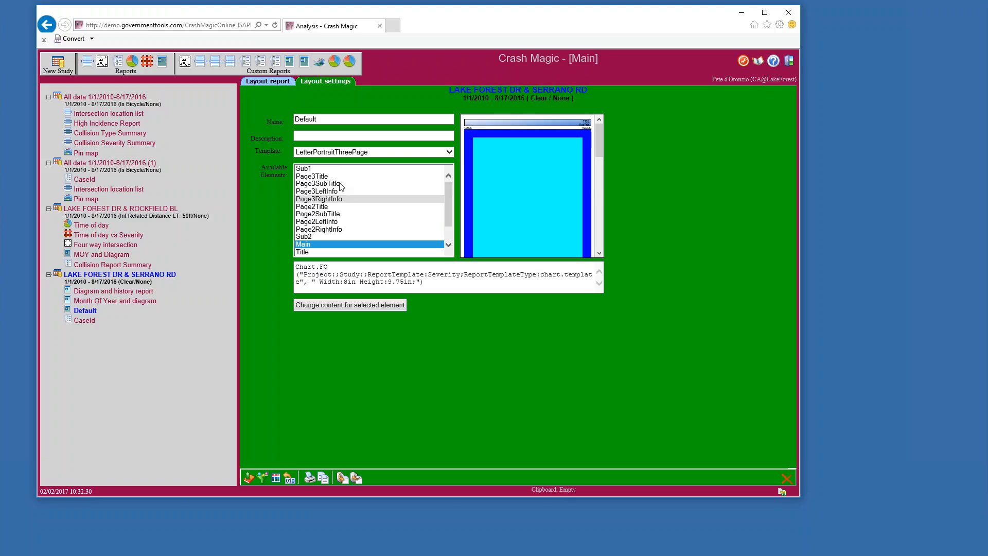
Select the Sub1 and Sub2 elements in turn and examine where each falls in the three-page template preview
left_click(314, 169)
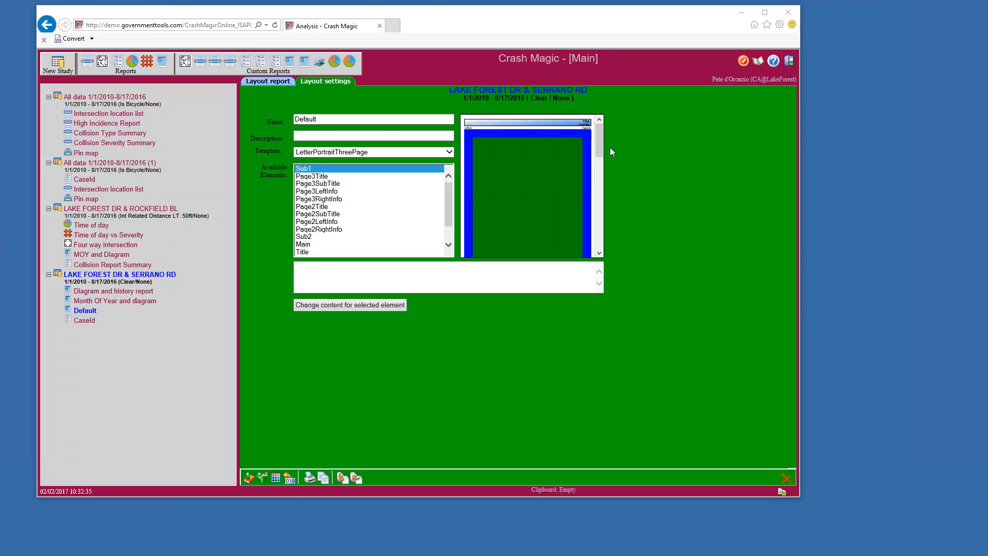
scroll(599, 148, "down", 6)
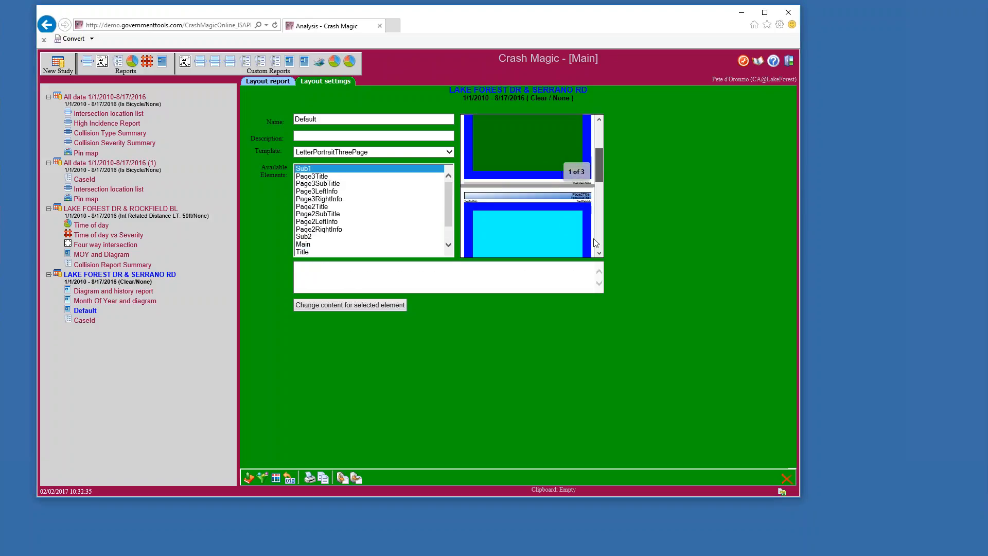
scroll(598, 189, "up", 4)
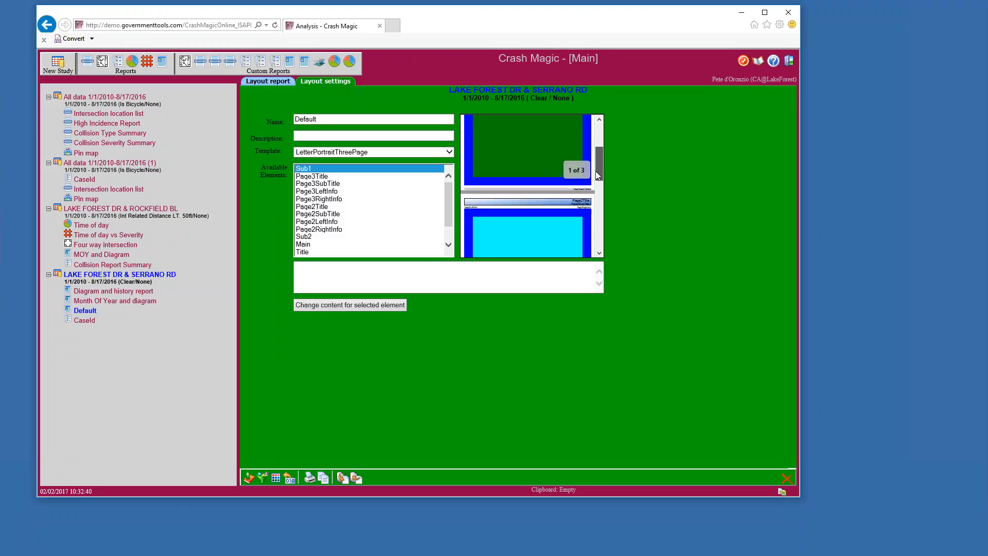
scroll(597, 175, "down", 2)
left_click(327, 234)
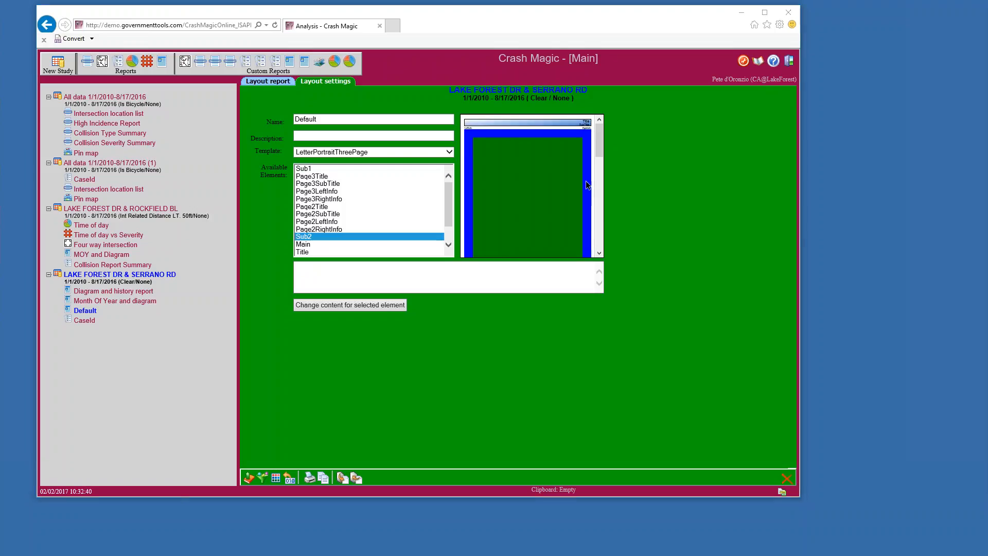
left_click(599, 251)
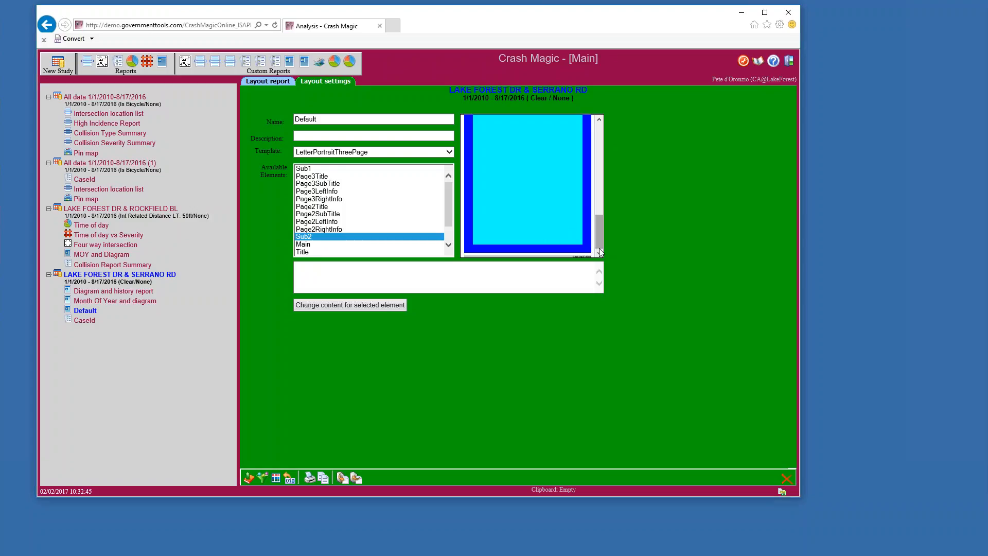
Try the LetterLandscape1o2 template on the Default report and switch back to LetterPortraitThreePage
left_click(449, 153)
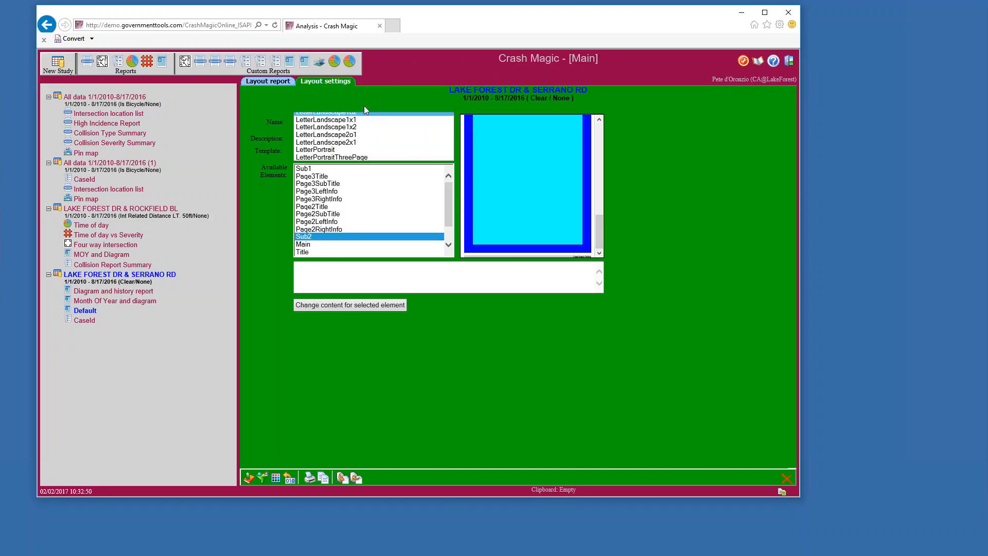
left_click(364, 112)
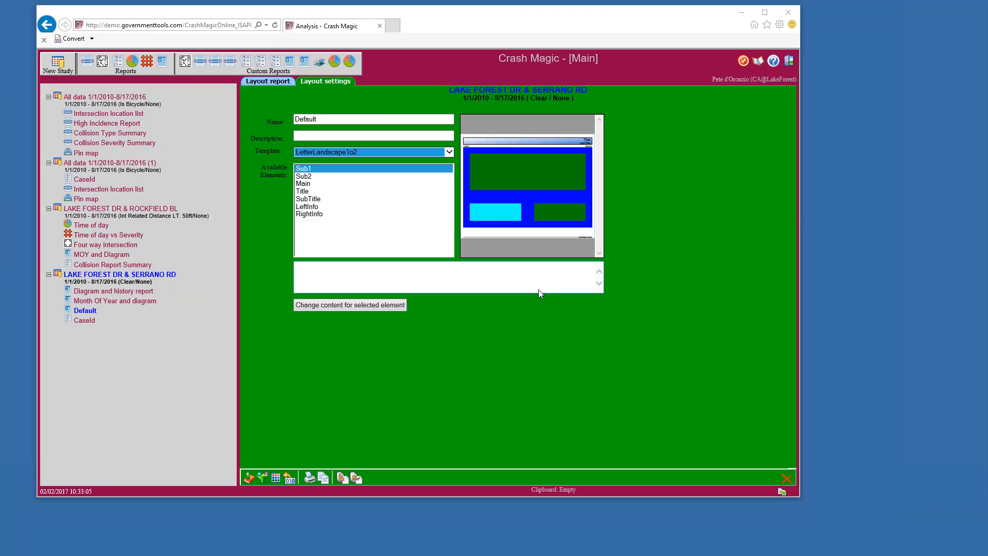
left_click(337, 151)
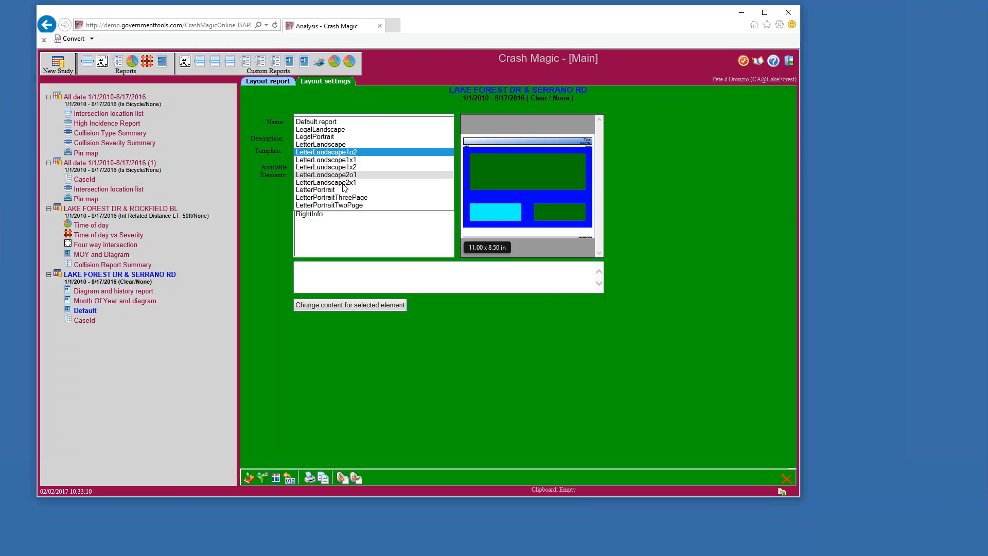
left_click(391, 201)
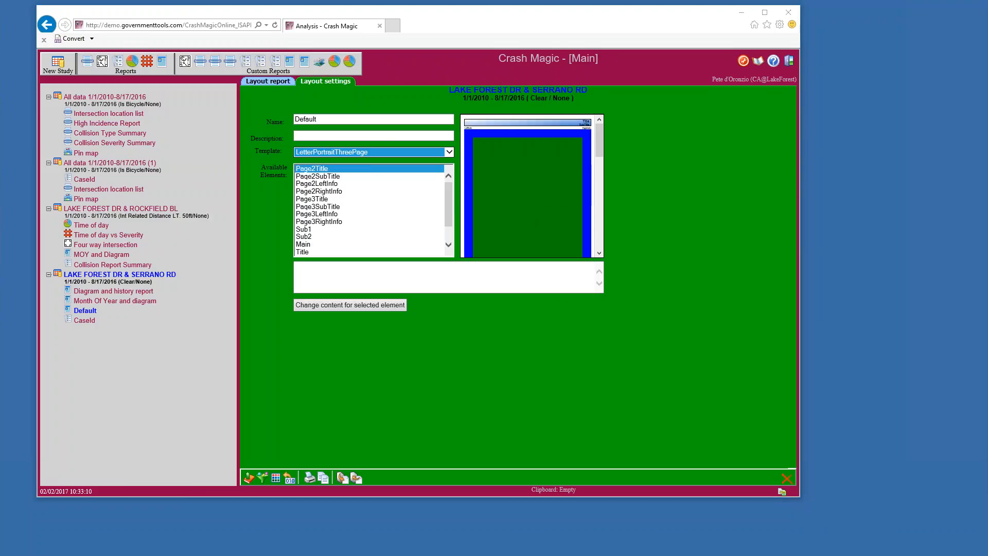
Set the Main element's content to the Diagram Template of the Four way intersection report template
left_click(304, 243)
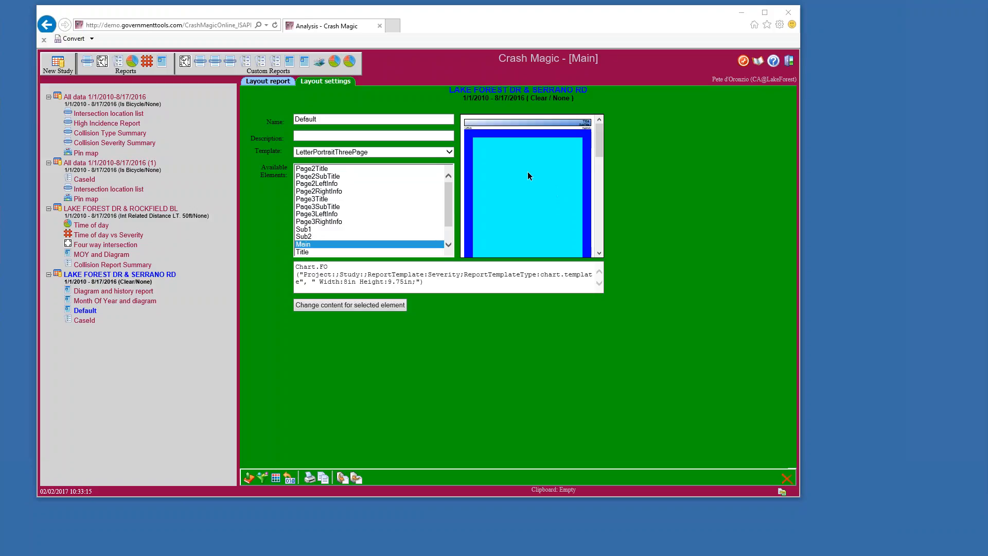
left_click(381, 304)
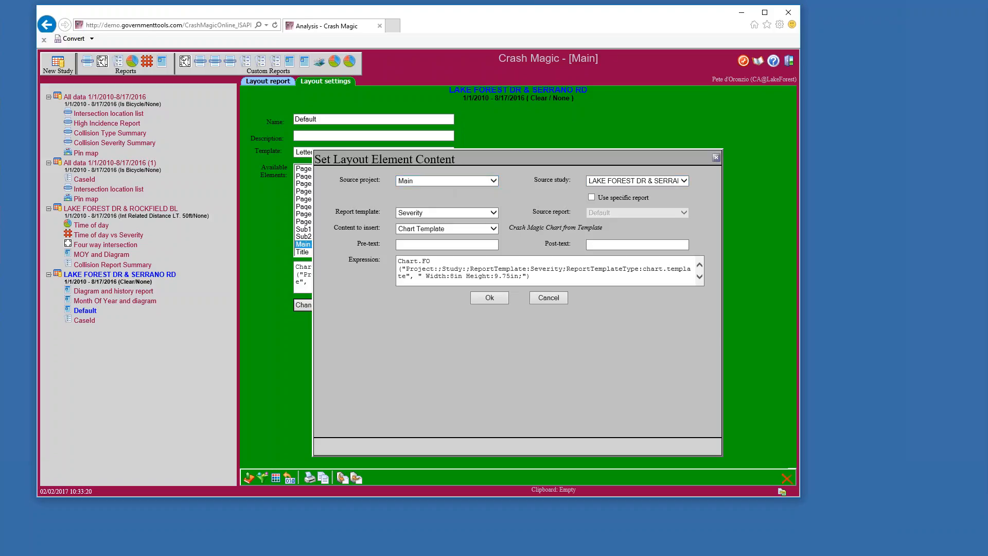
left_click(491, 214)
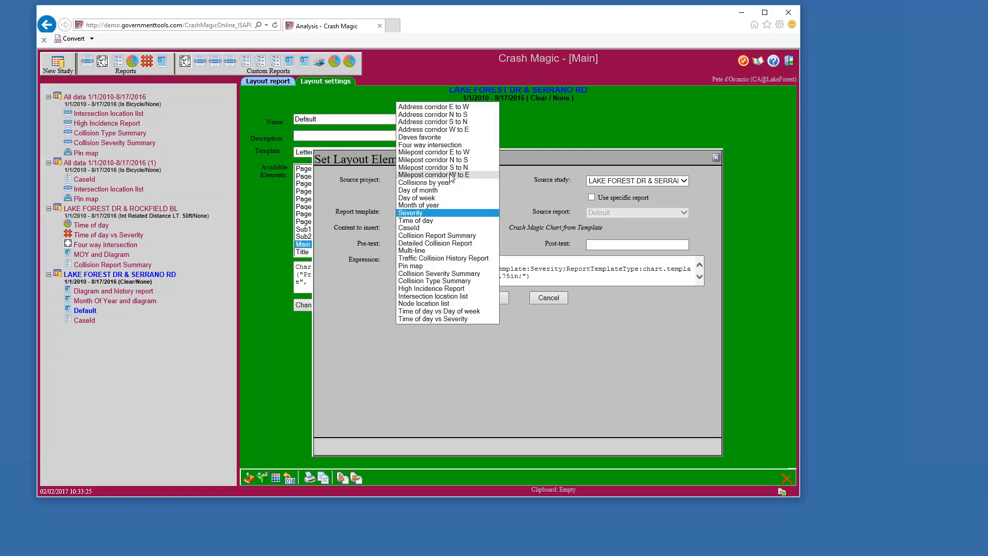
left_click(436, 146)
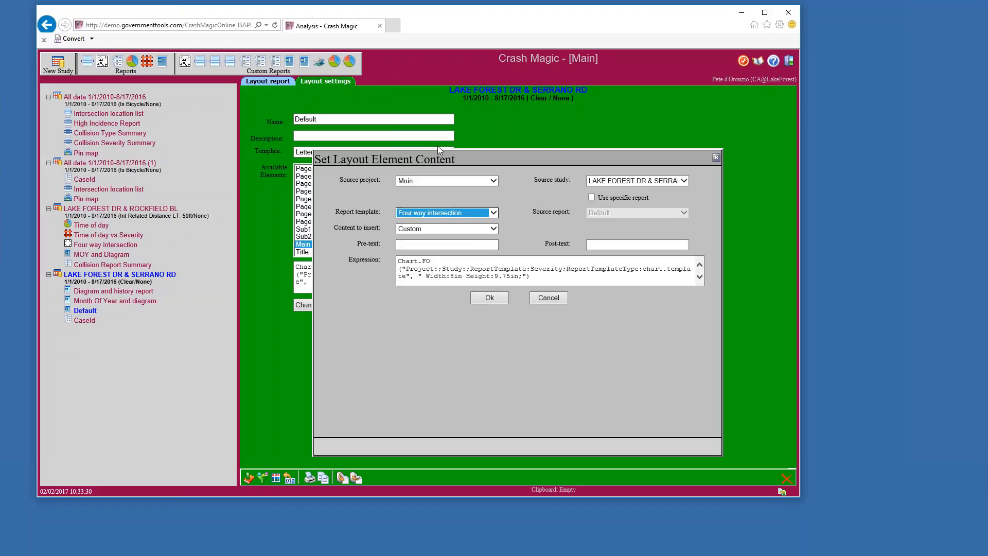
left_click(487, 232)
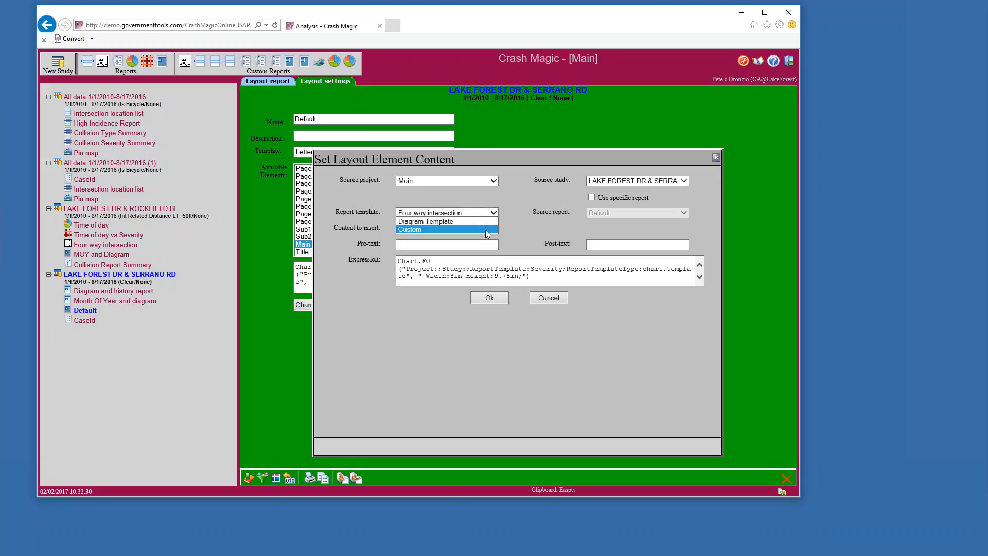
left_click(437, 223)
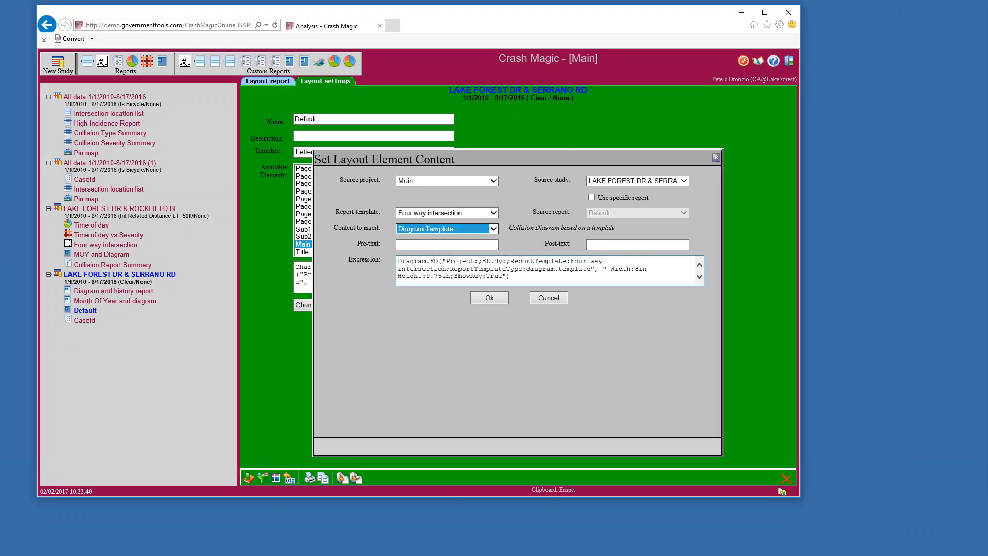
left_click(489, 299)
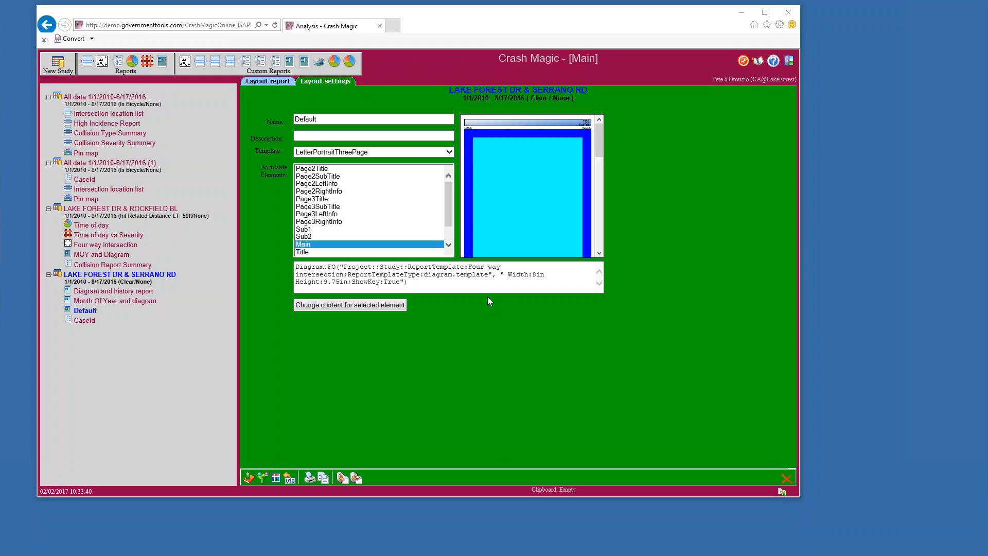
left_click_drag(328, 266, 297, 267)
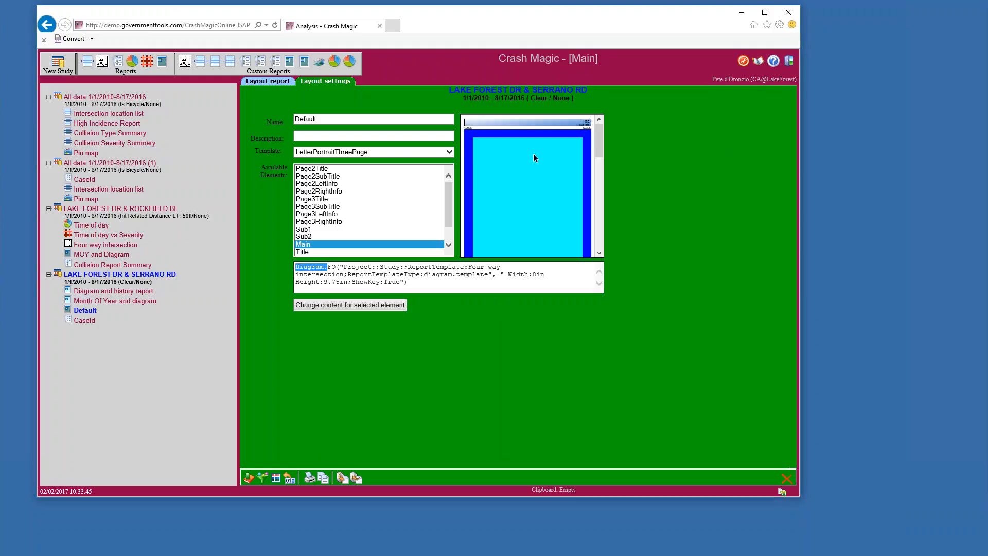
Set the Sub1 element's content to the List Template of the Multi-line report template and check its page in the preview
left_click_drag(601, 145, 599, 201)
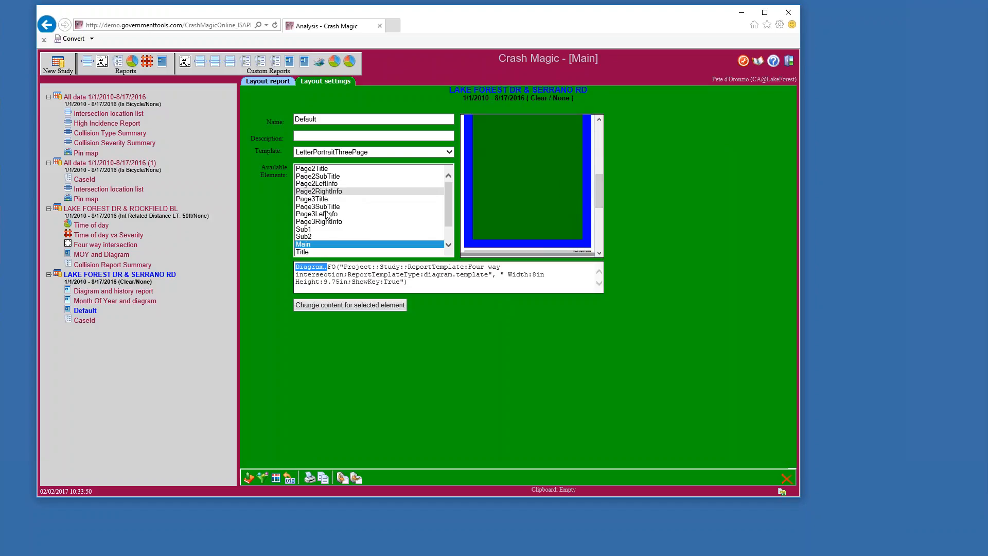
left_click(319, 230)
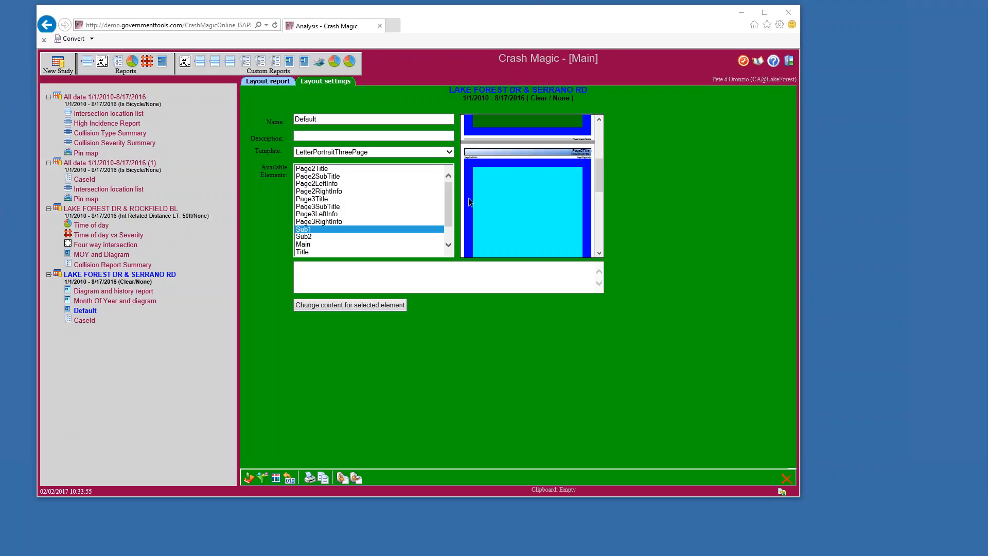
scroll(468, 198, "up", 3)
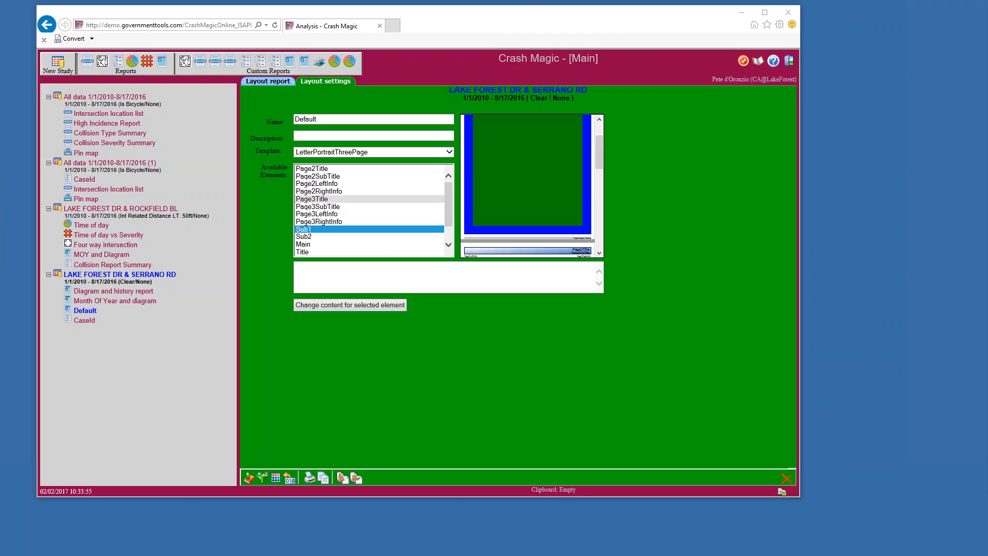
left_click(354, 305)
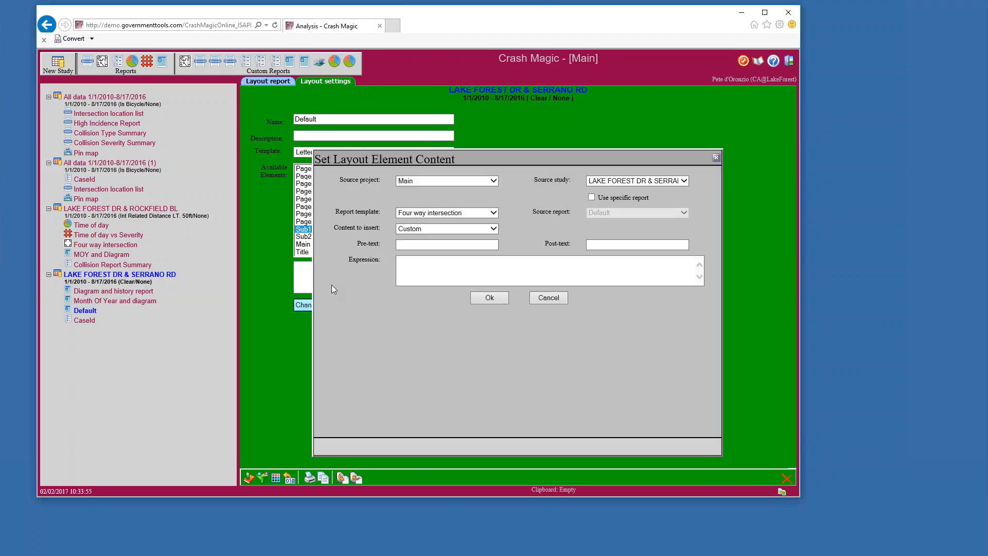
left_click(493, 213)
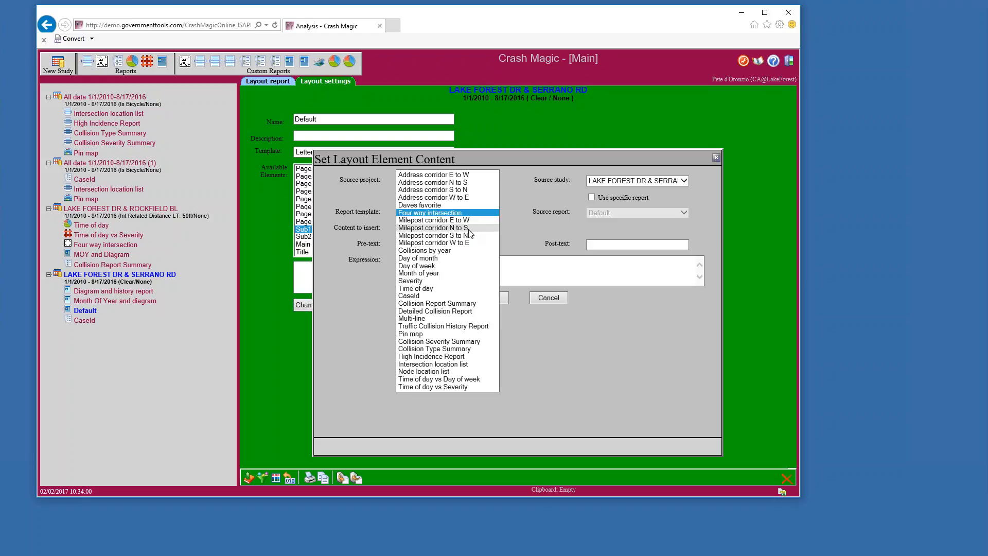
left_click(432, 320)
left_click(423, 228)
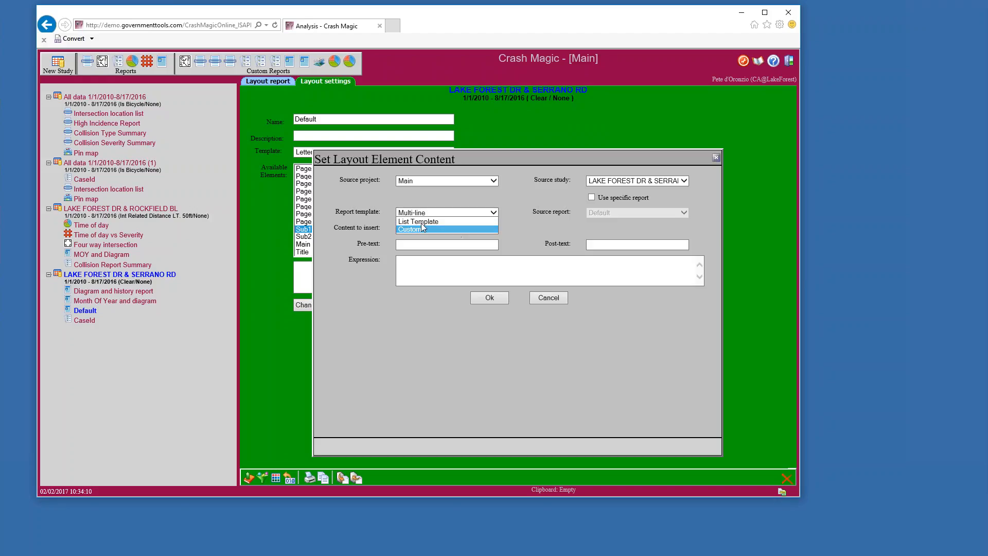
left_click(421, 223)
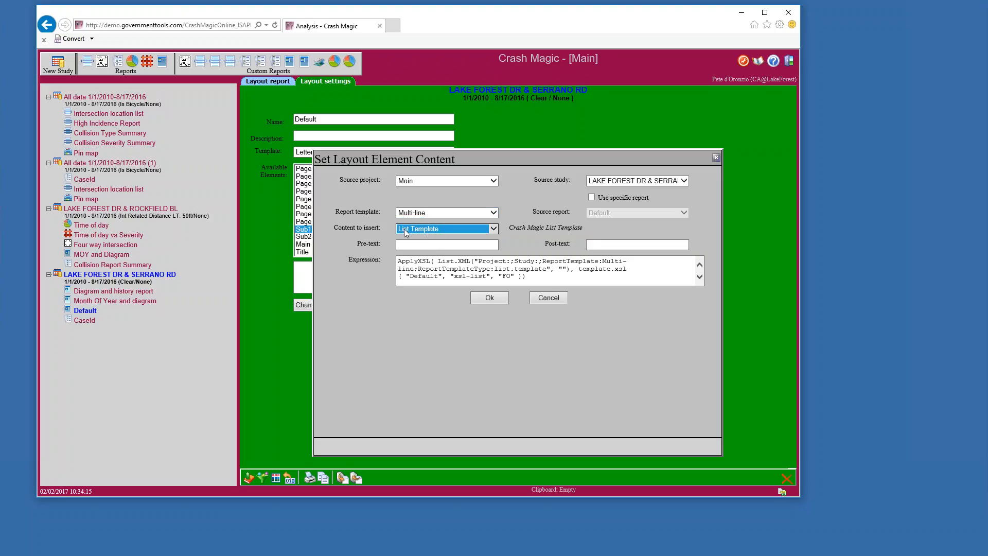
left_click(488, 299)
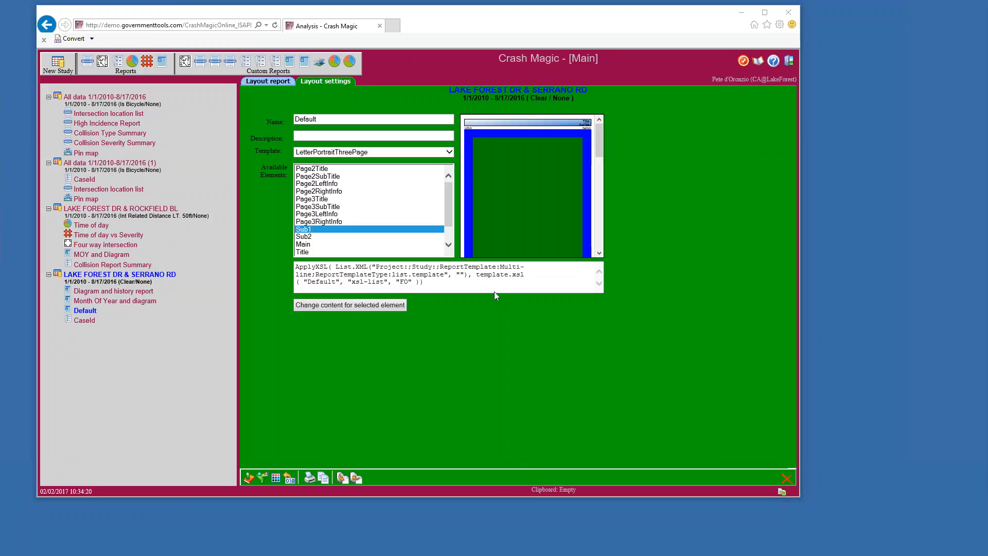
scroll(561, 199, "down", 5)
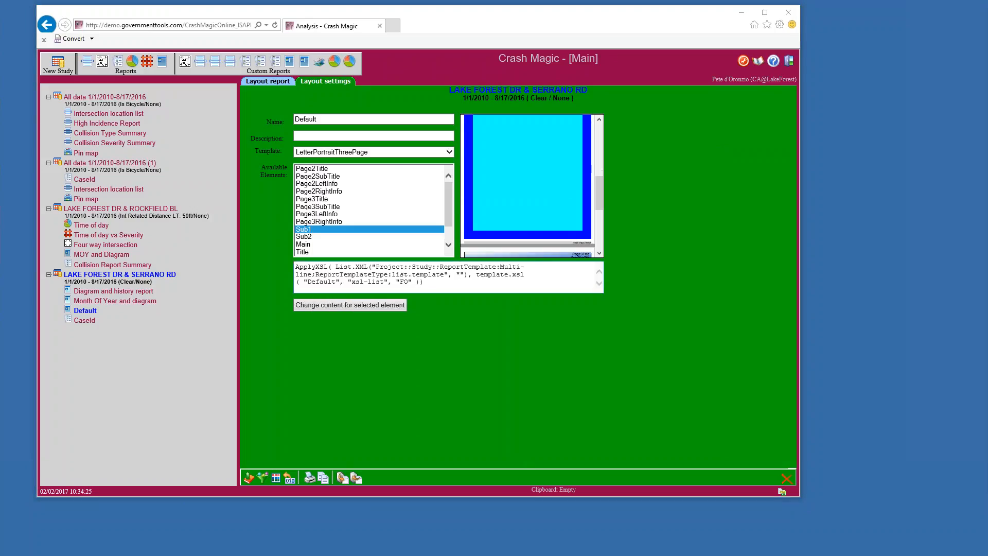
Set the third-page Sub2 element's content to the Chart Template of the Time of day report template
scroll(541, 206, "down", 3)
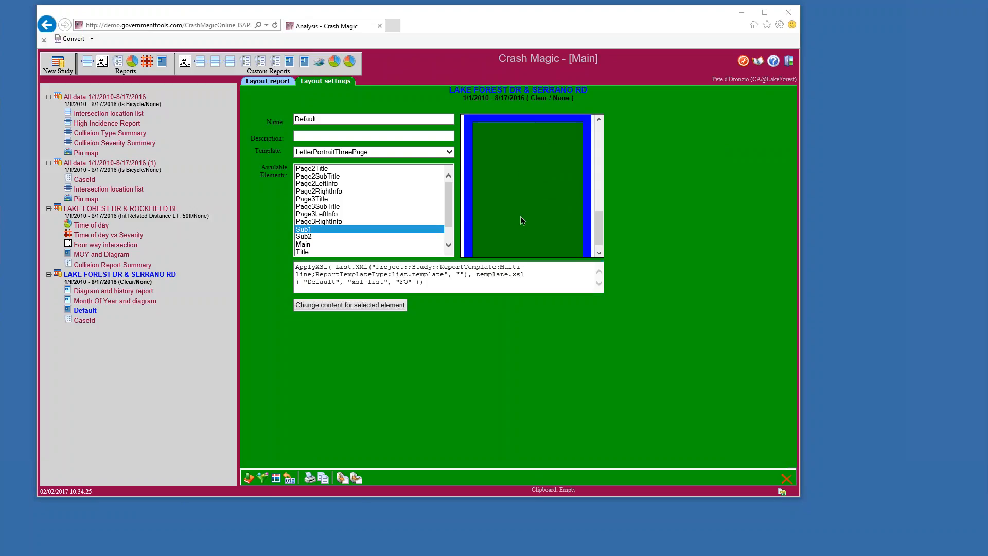
left_click(345, 237)
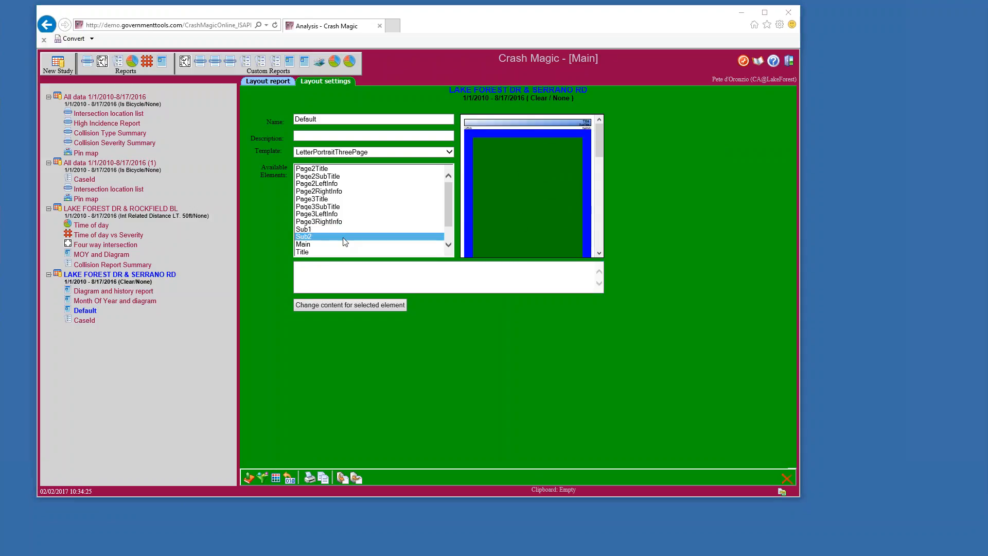
scroll(511, 195, "up", 2)
scroll(511, 191, "down", 2)
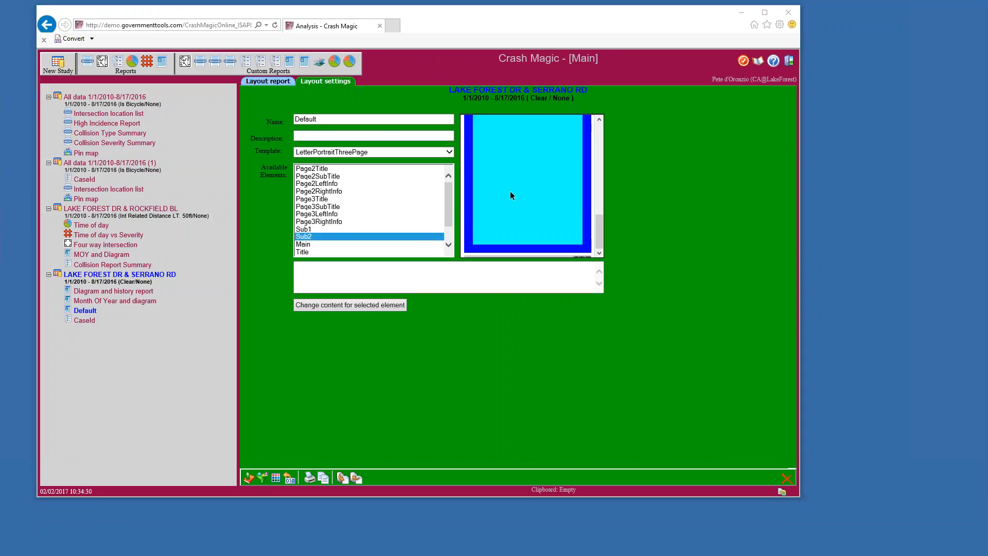
left_click(362, 305)
left_click(443, 214)
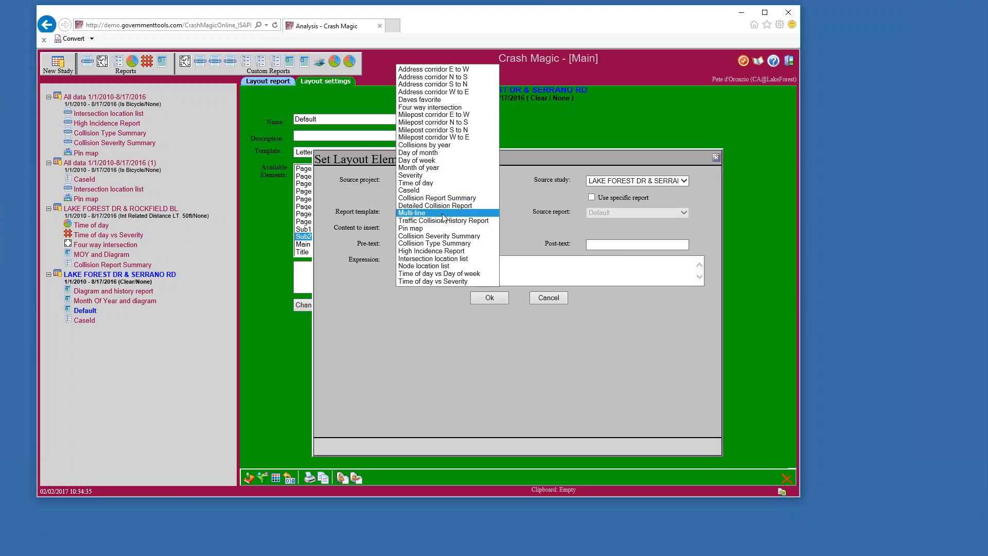
left_click(426, 183)
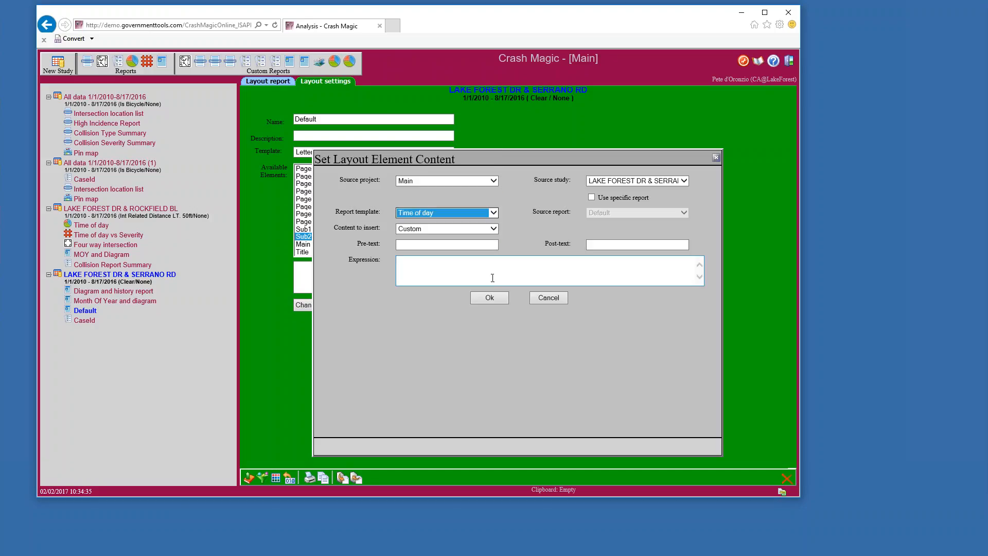
left_click(445, 227)
left_click(433, 222)
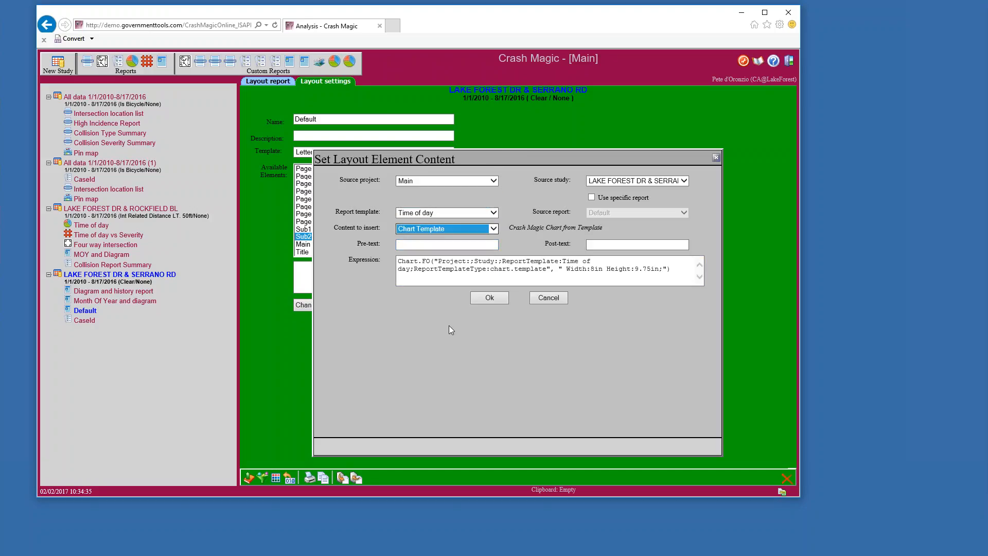
left_click(495, 298)
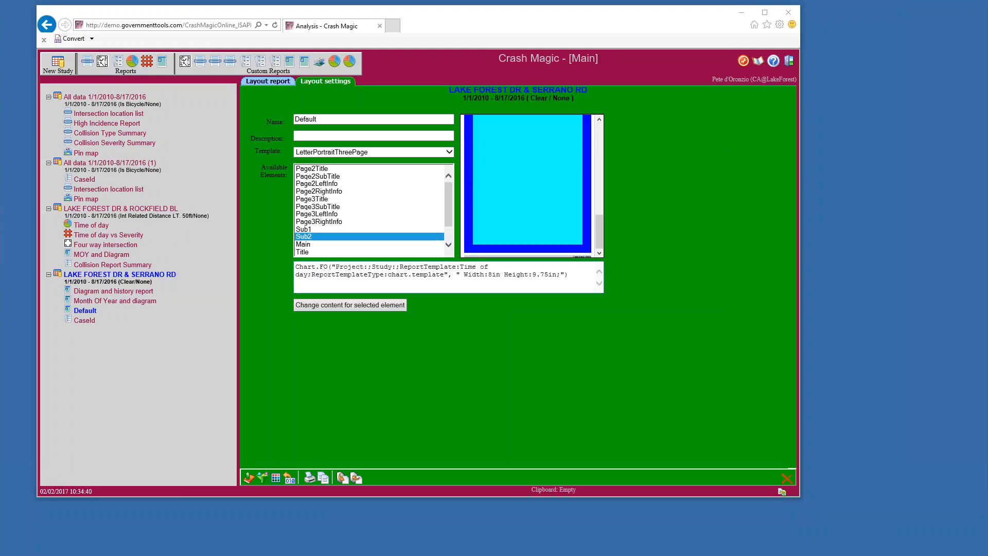
Set the Page2Title element's content to Study Date Range with Time of day as the report template
left_click(316, 244)
left_click(310, 251)
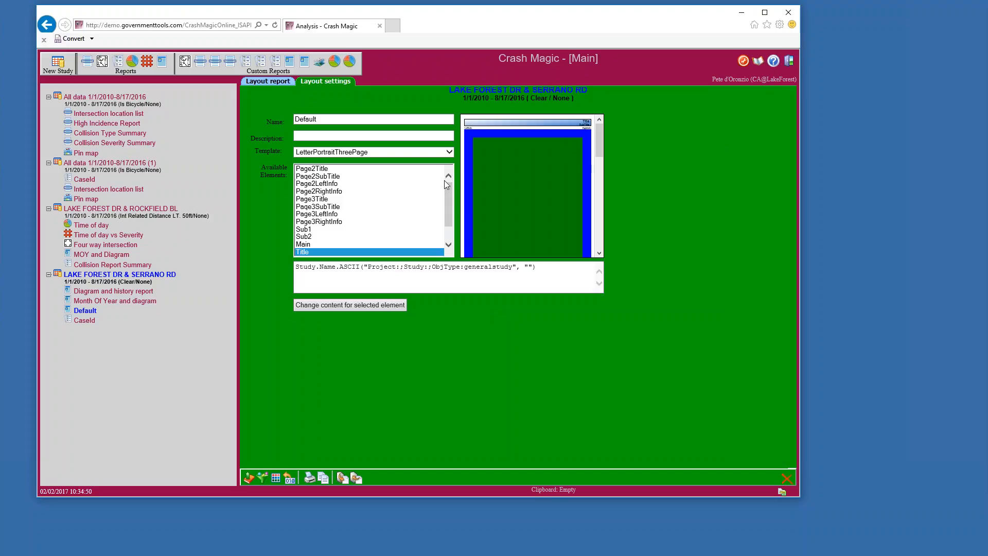
left_click(348, 169)
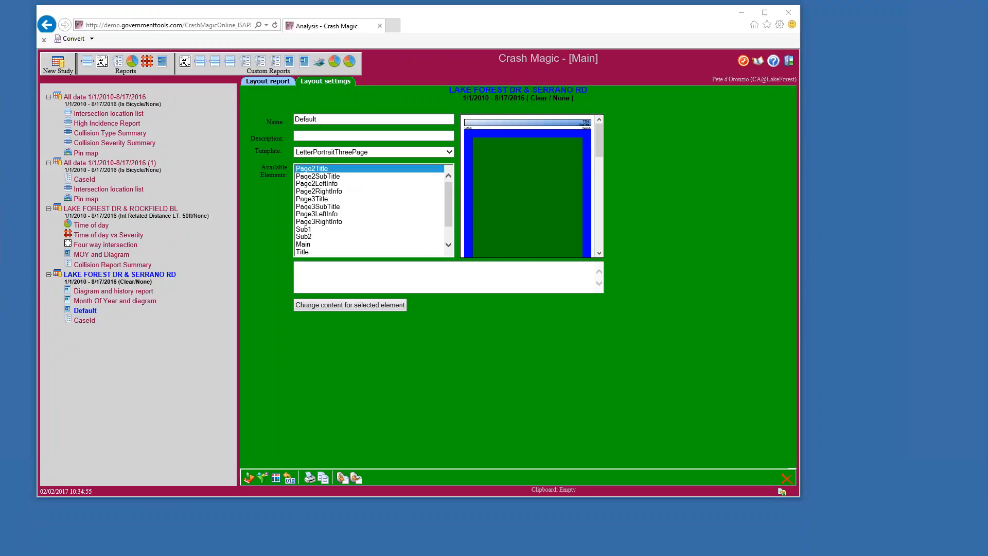
left_click(337, 307)
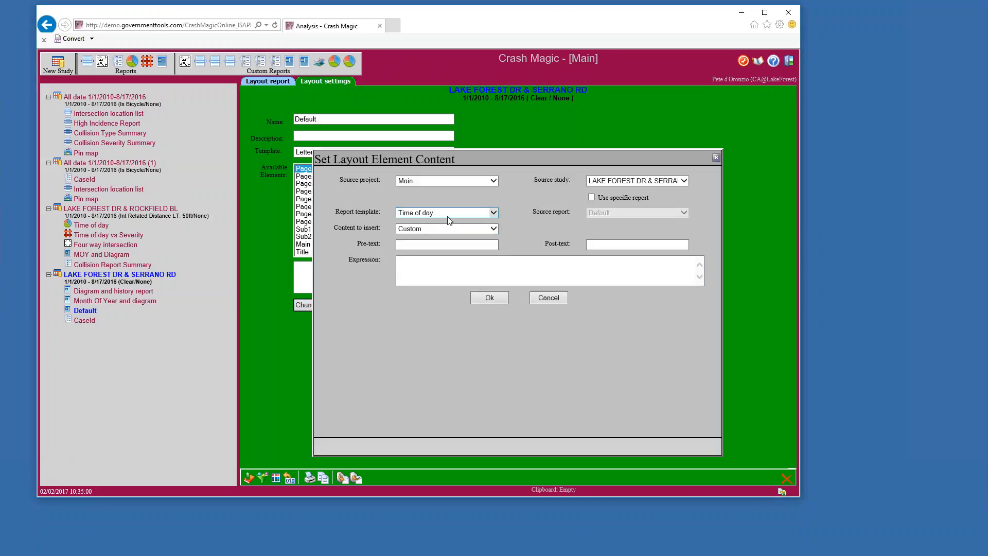
left_click(493, 213)
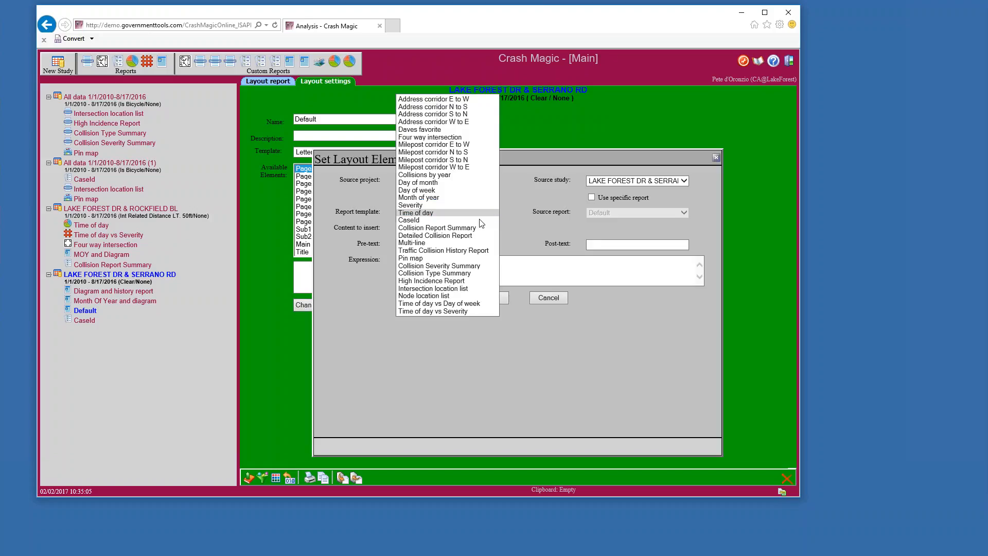
left_click(416, 214)
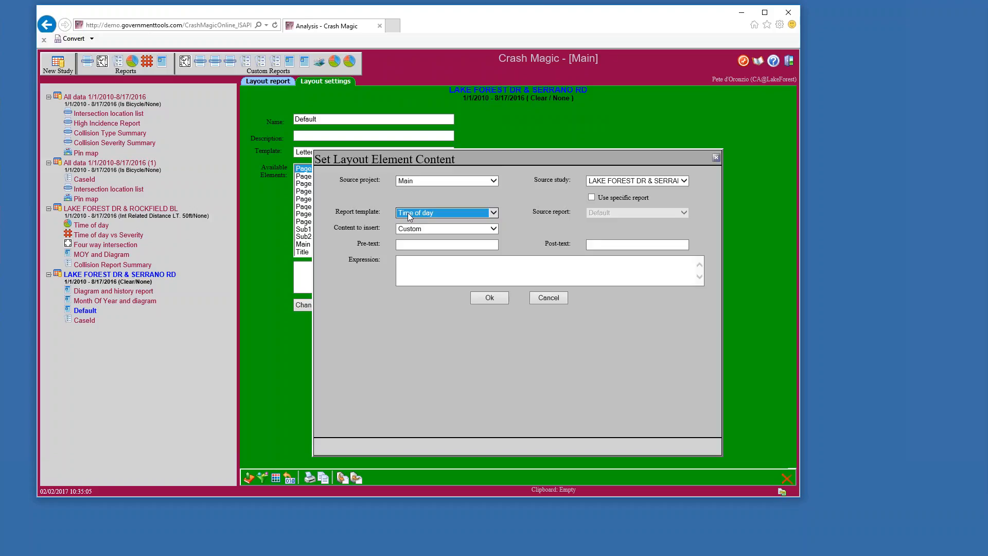
left_click(490, 230)
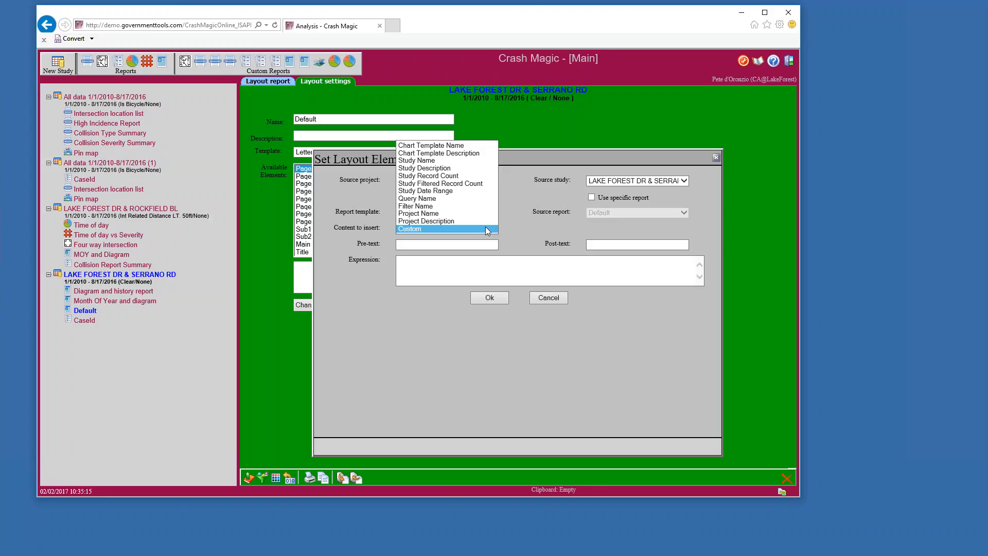
left_click(486, 230)
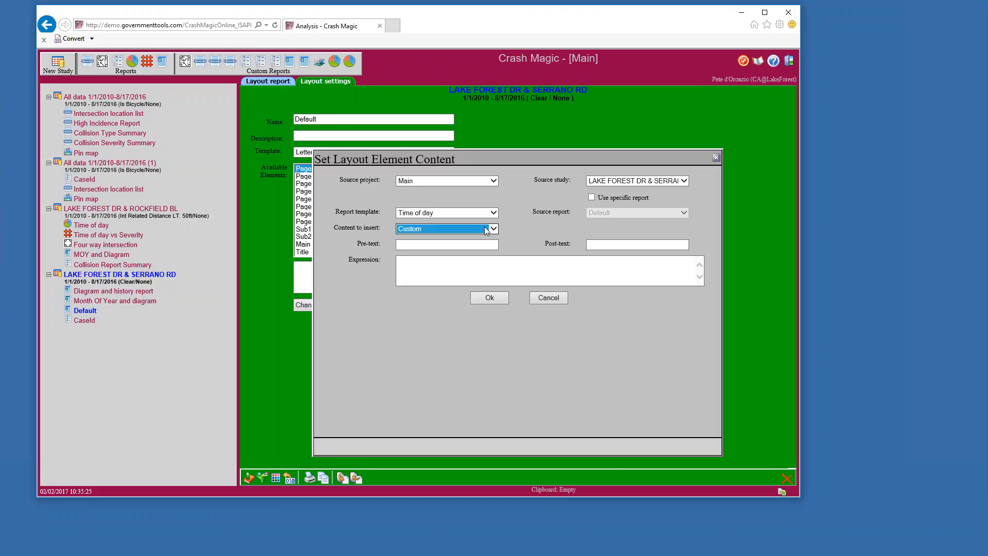
left_click(486, 229)
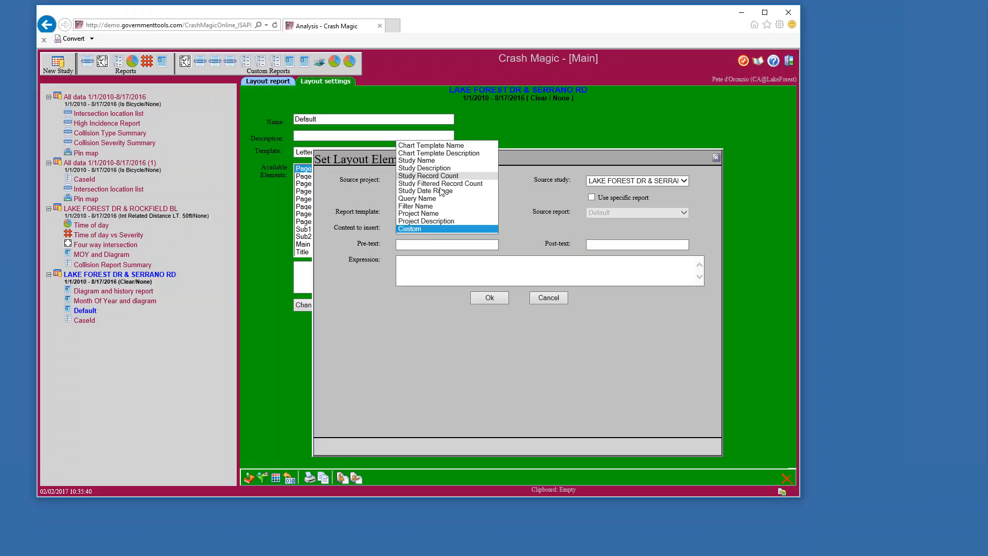
left_click(439, 190)
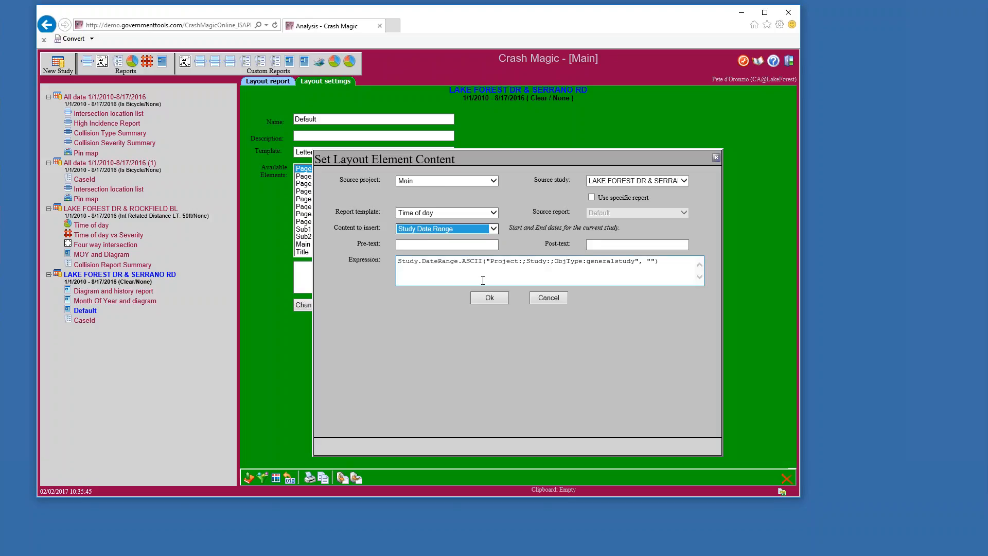
left_click_drag(663, 261, 397, 262)
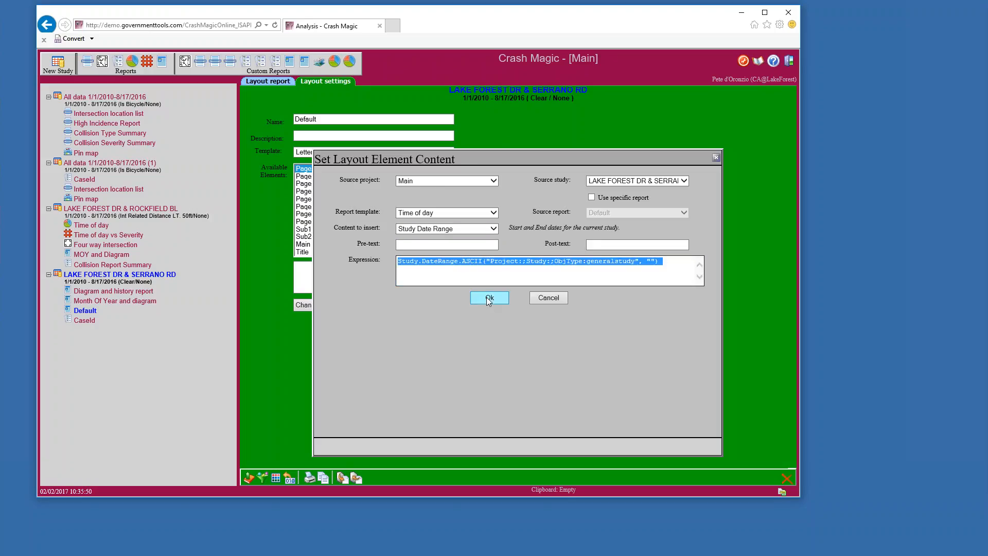
left_click(488, 298)
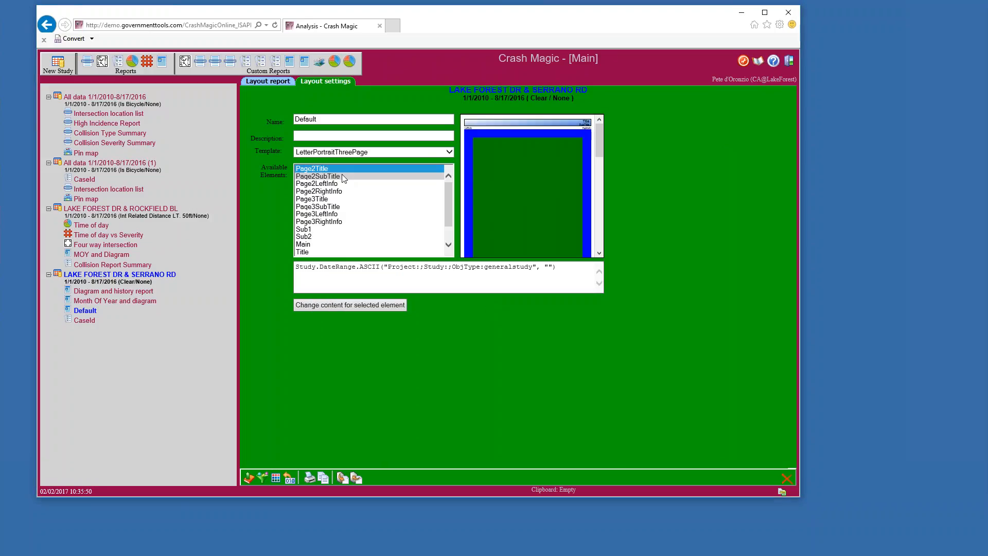
Set the Page2SubTitle element's content to Project Name for the Main project
left_click(343, 176)
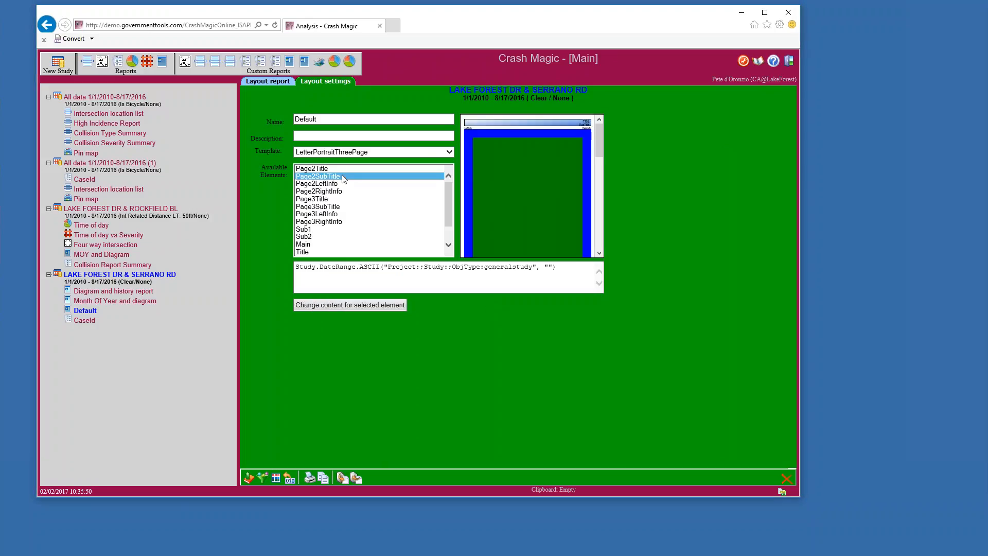
left_click(359, 304)
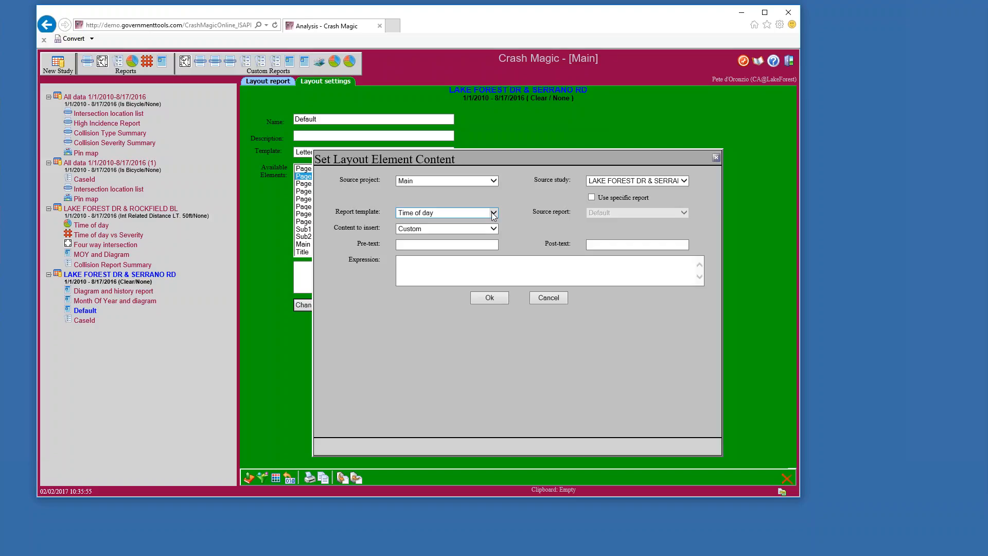
left_click(493, 213)
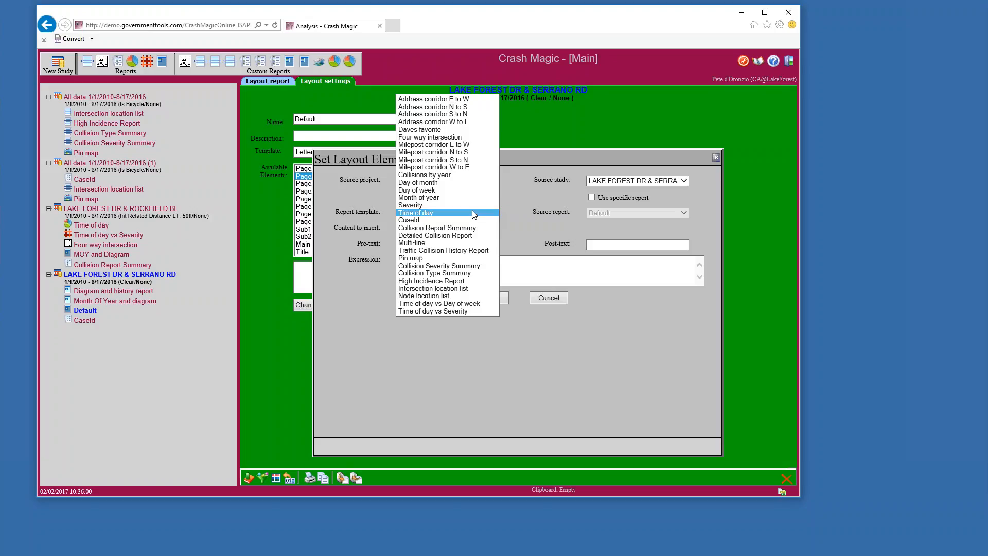
left_click(453, 212)
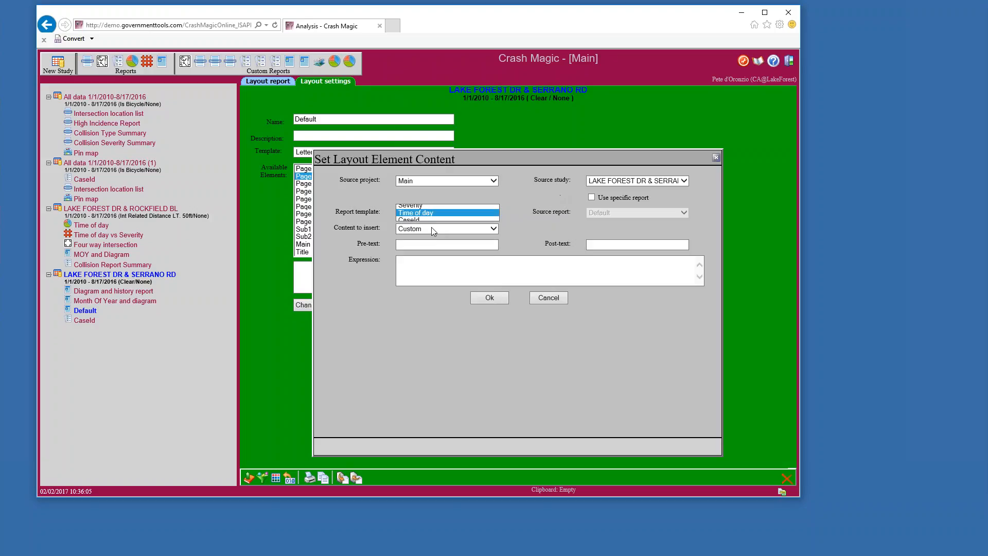
left_click(437, 228)
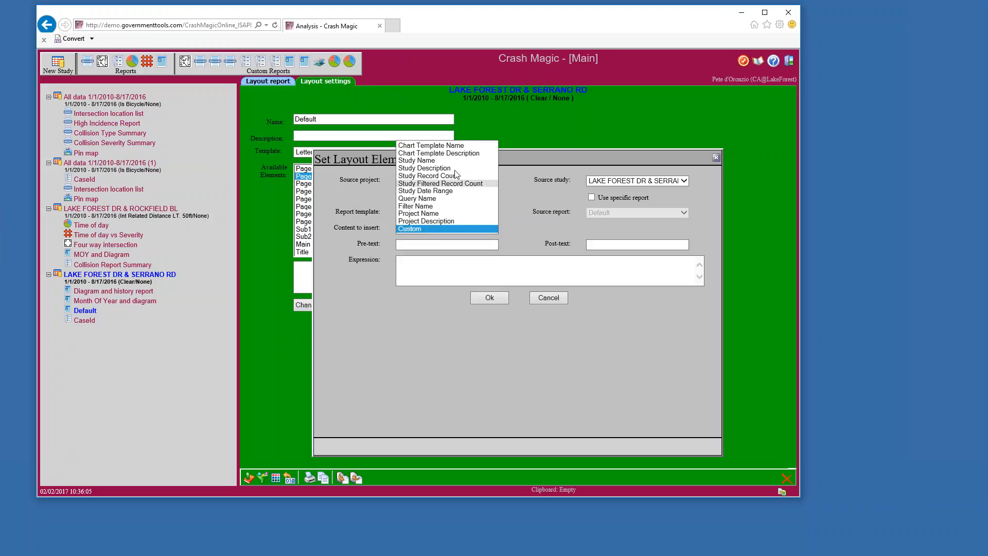
left_click(518, 211)
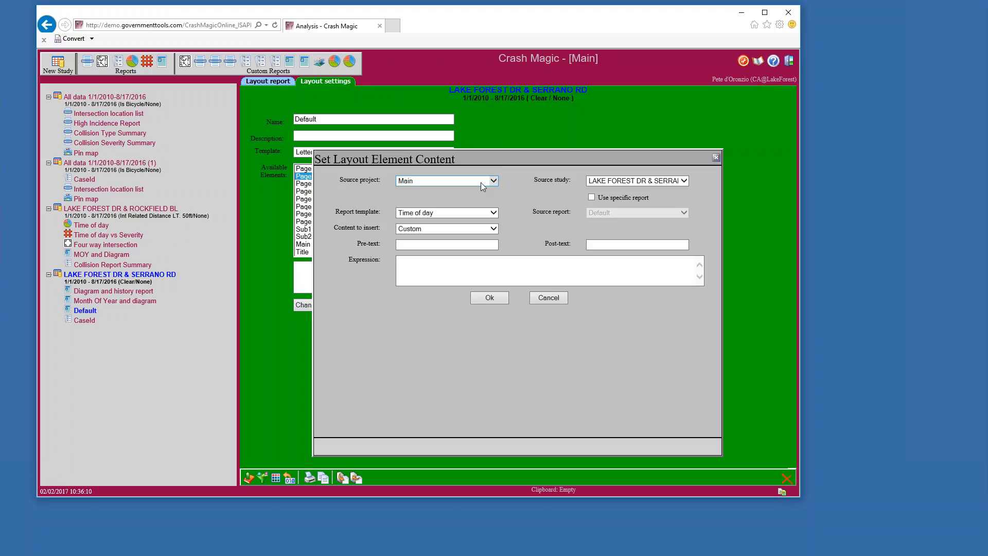
left_click(493, 230)
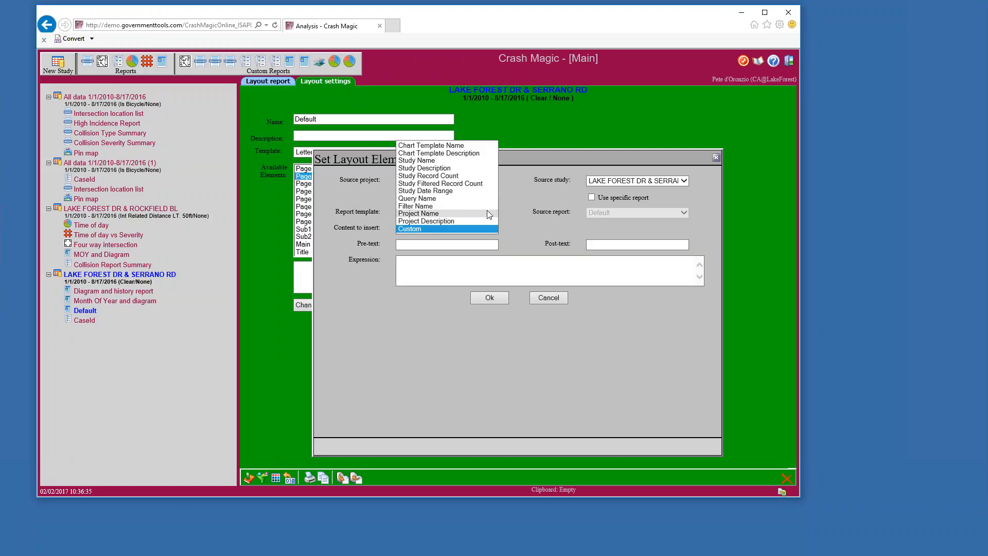
left_click(431, 214)
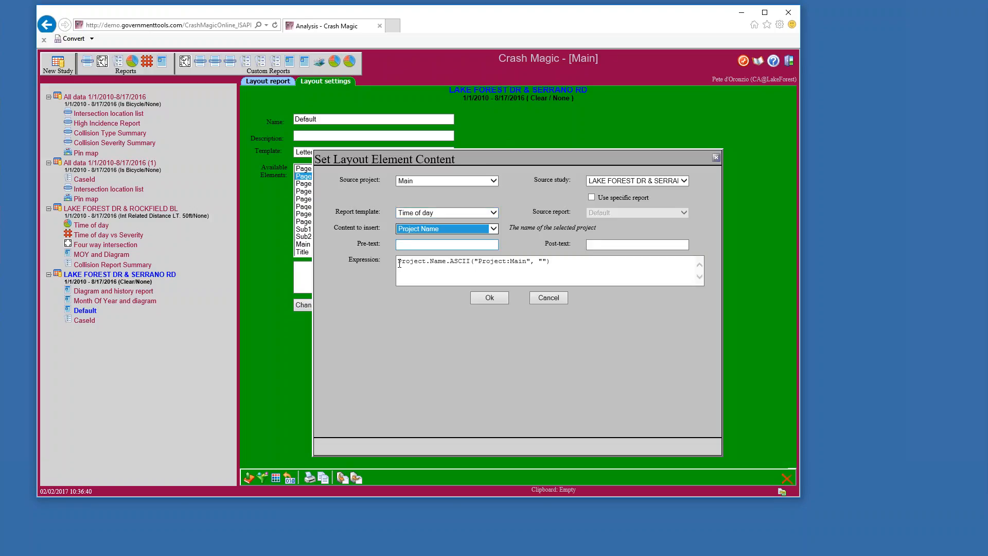
left_click_drag(400, 264, 444, 265)
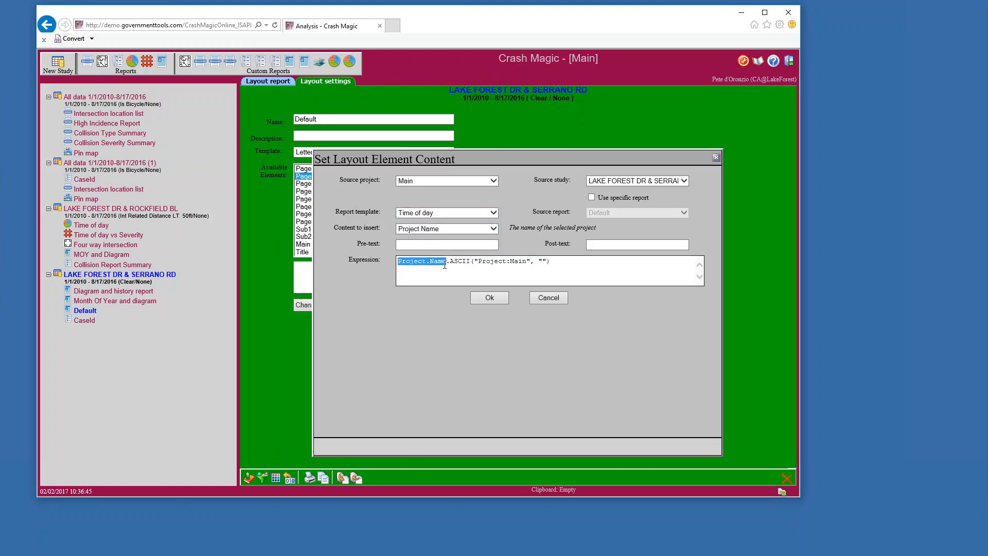
left_click(493, 298)
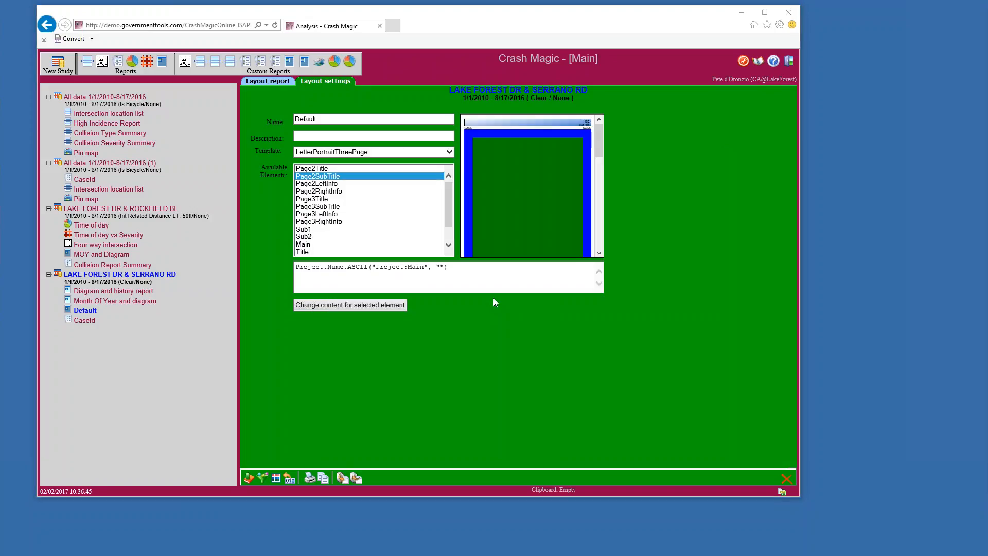
Display the Default layout report and check the title and subtitle in the first and second page headers
left_click(272, 82)
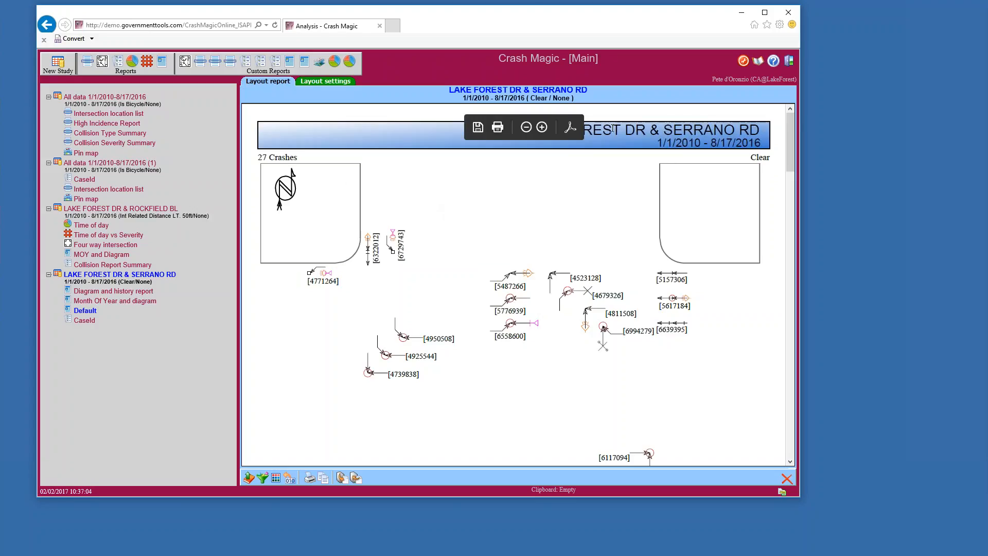
left_click_drag(563, 130, 760, 129)
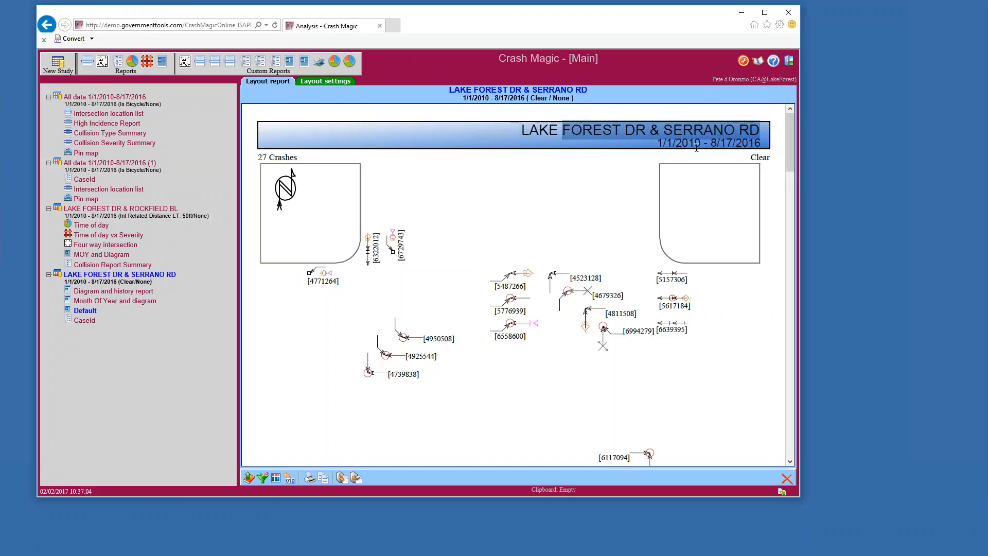
scroll(518, 284, "down", 3)
scroll(355, 256, "down", 10)
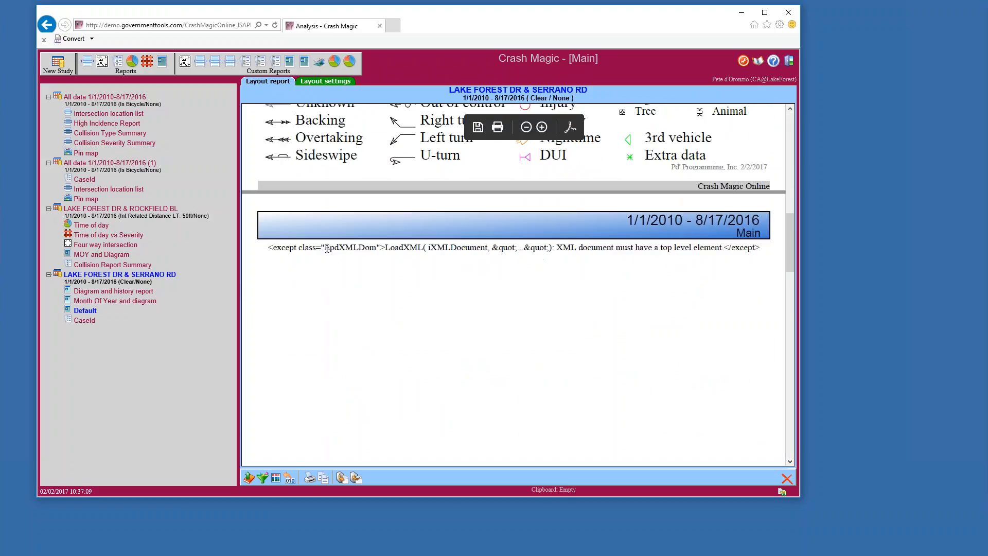
left_click_drag(326, 248, 499, 247)
left_click_drag(628, 220, 756, 221)
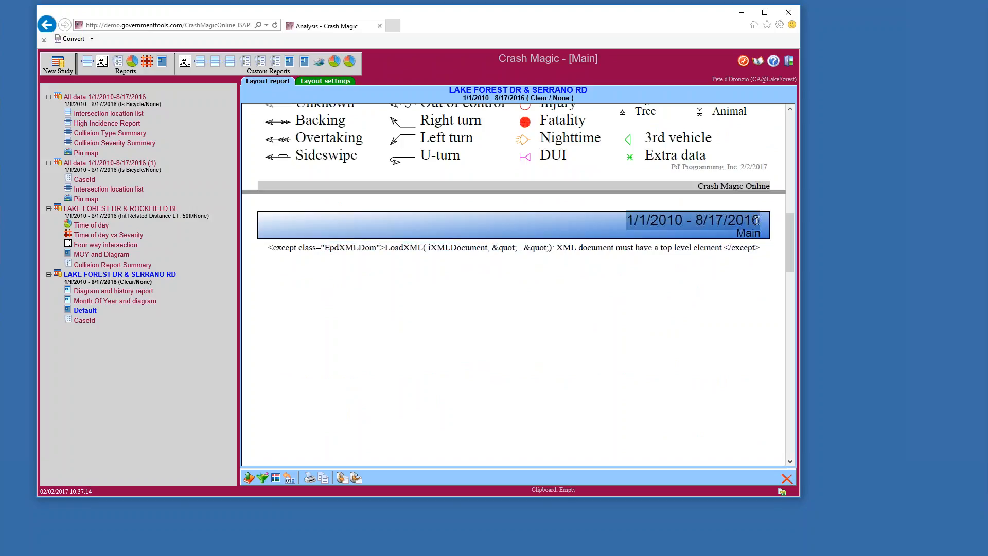
double_click(748, 232)
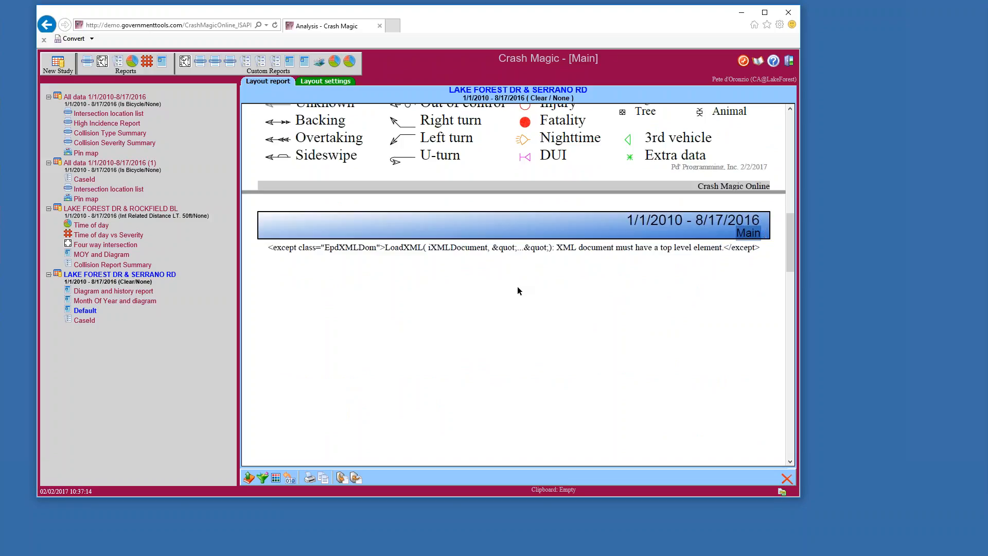
Review the rest of the second page and the third page's header and chart, and return to the first page
scroll(468, 295, "down", 1)
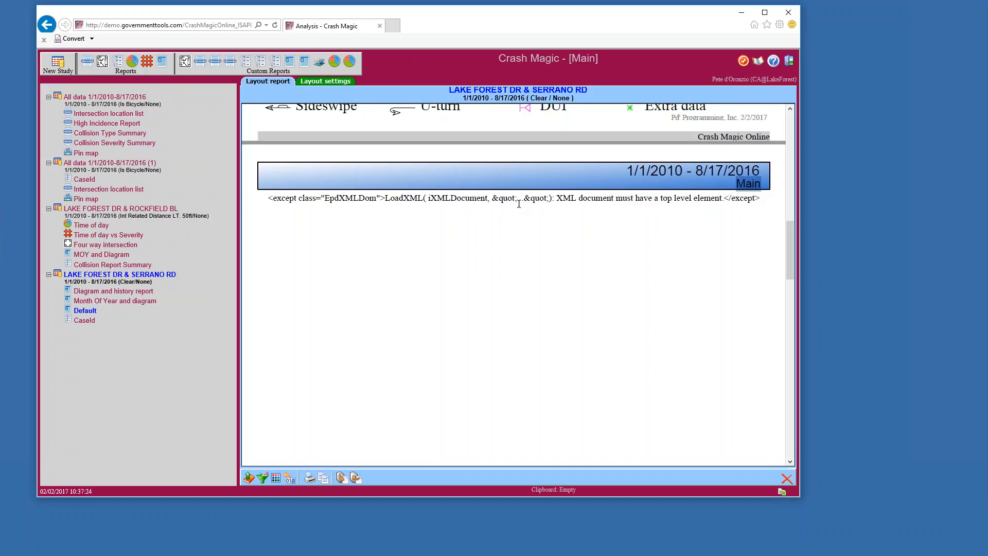
scroll(506, 200, "down", 10)
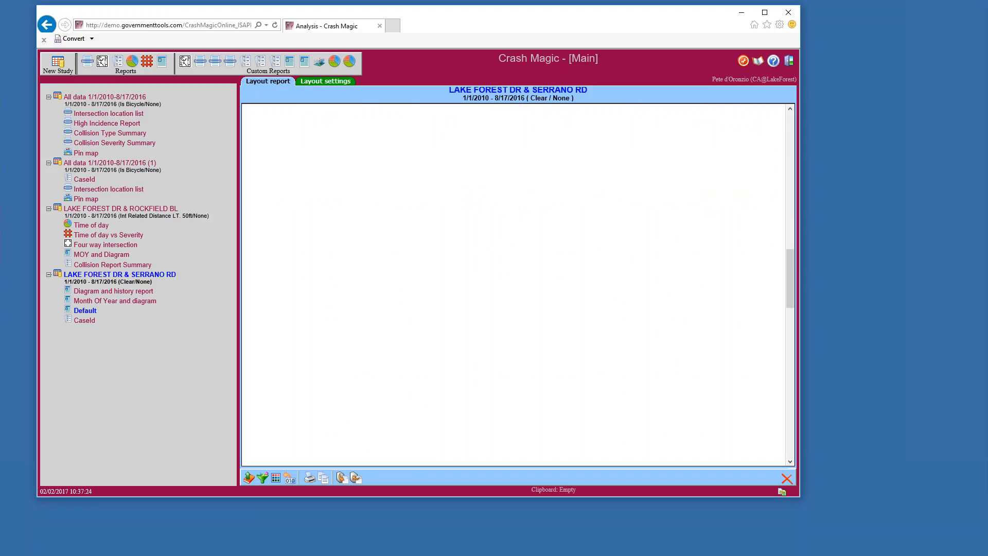
scroll(555, 226, "down", 3)
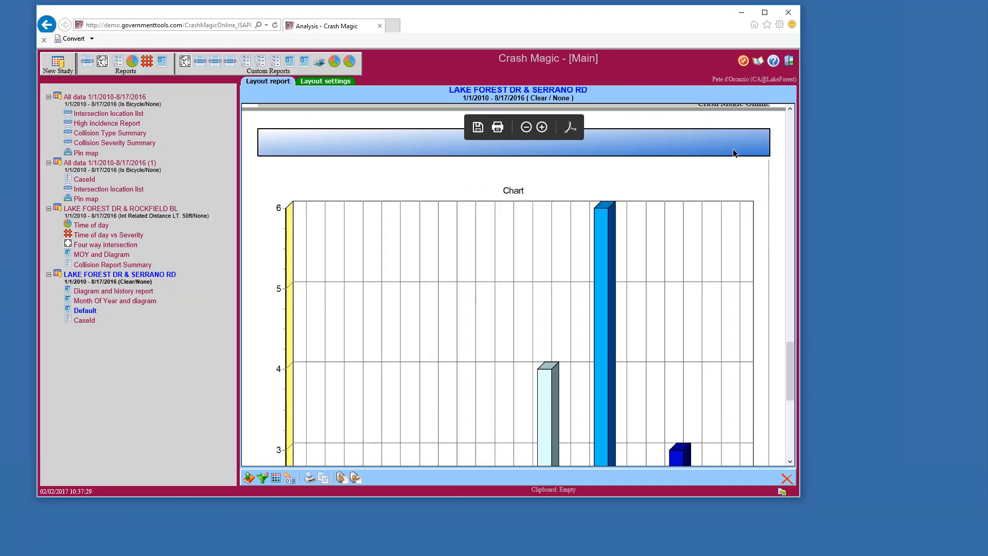
scroll(553, 254, "down", 7)
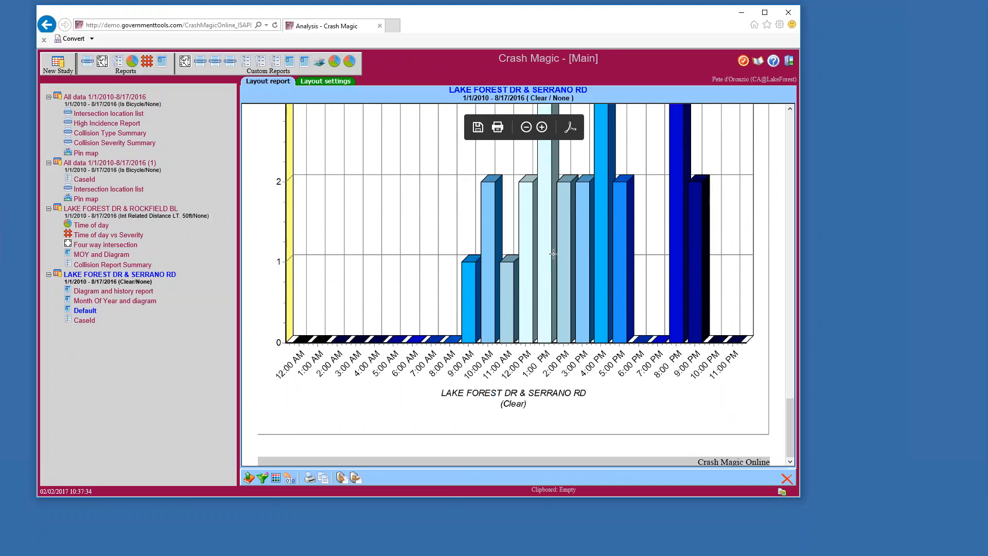
scroll(553, 254, "down", 10)
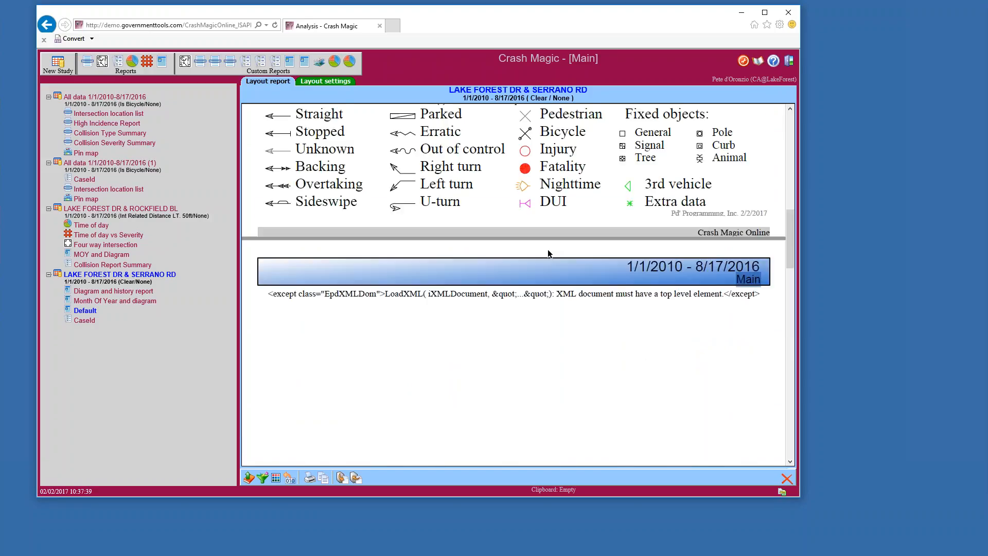
scroll(548, 252, "up", 13)
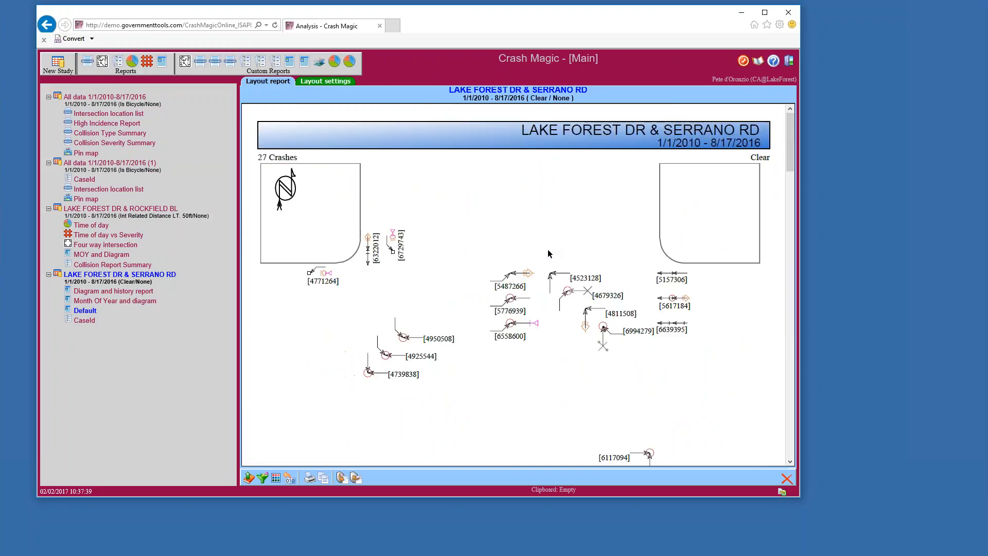
Add the pre-text "Date range: " to the Page2Title element's Study Date Range content in the Default layout
mouse_move(431, 166)
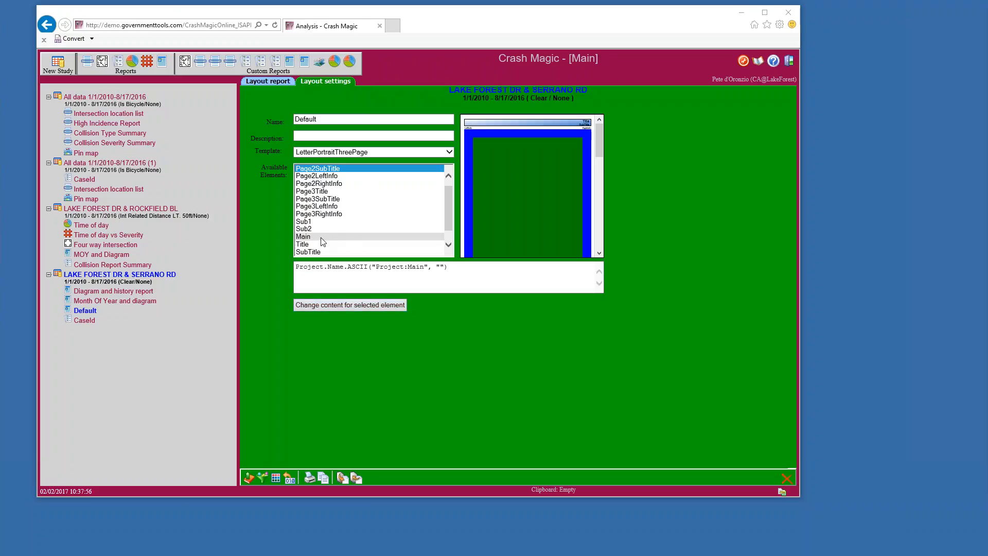
left_click(326, 192)
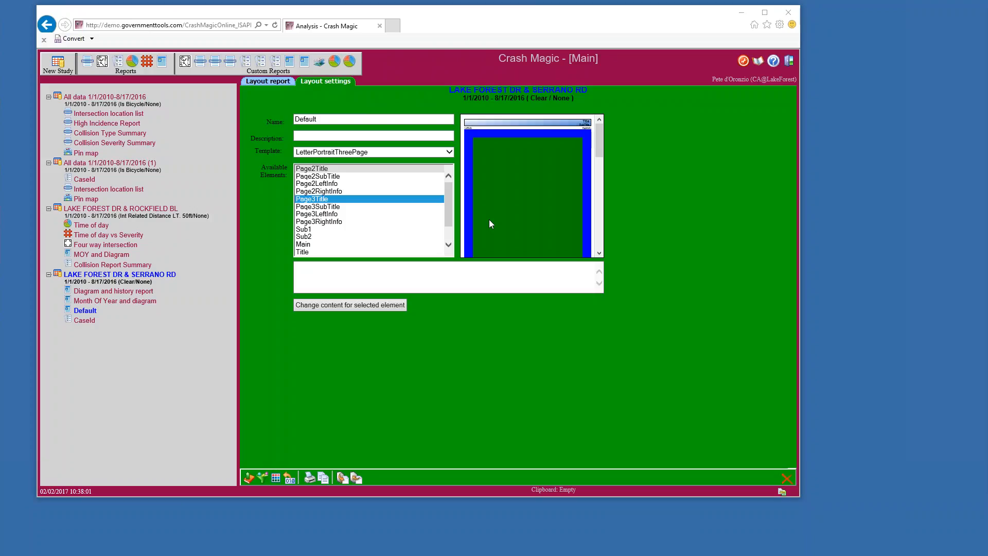
double_click(445, 263)
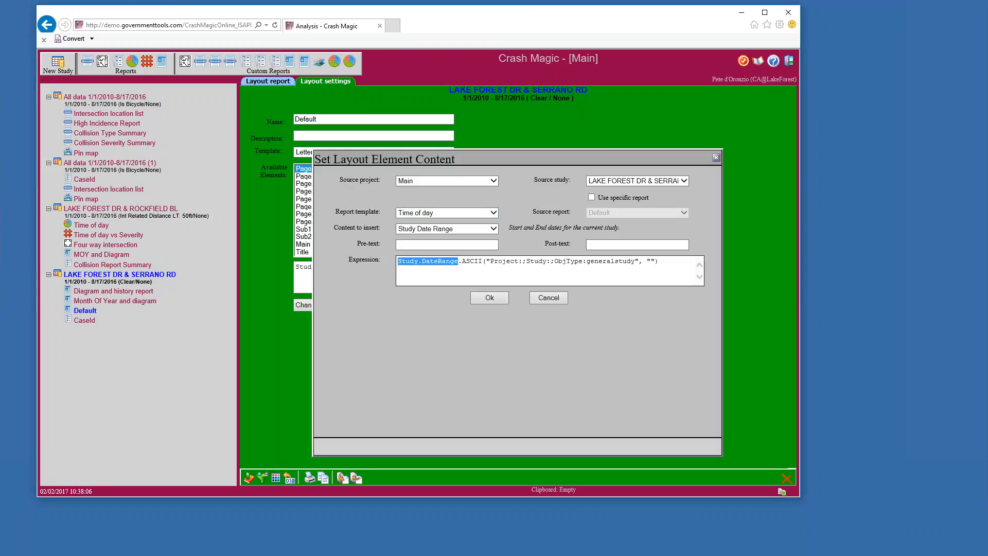
key("ctrl+a")
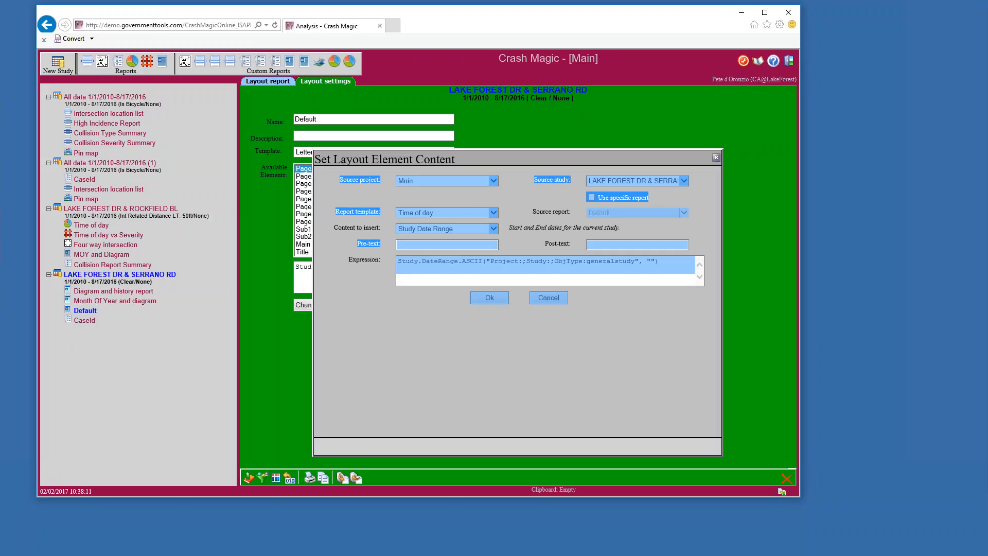
double_click(562, 244)
double_click(551, 245)
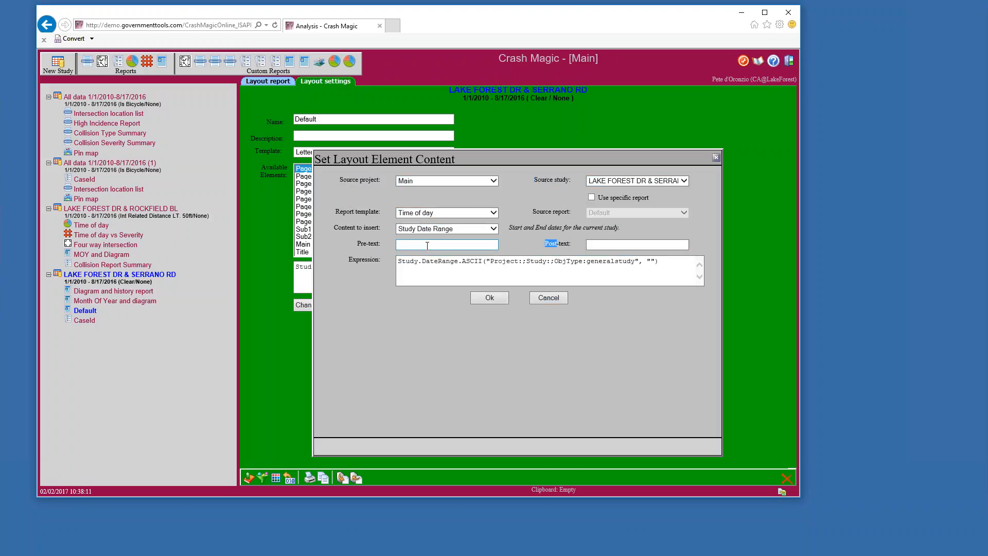
double_click(374, 244)
left_click(411, 245)
left_click(592, 245)
left_click(448, 246)
type("Date range:")
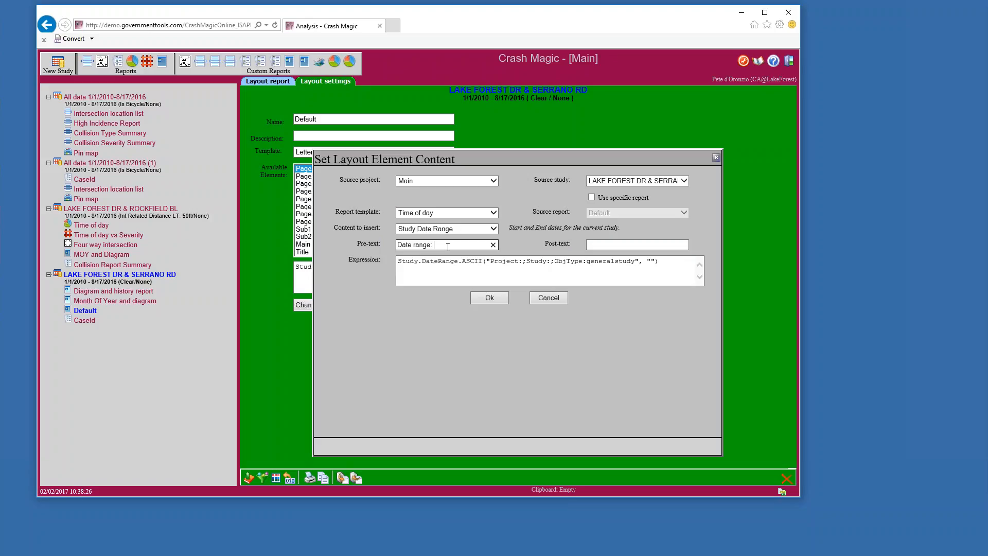
left_click(483, 303)
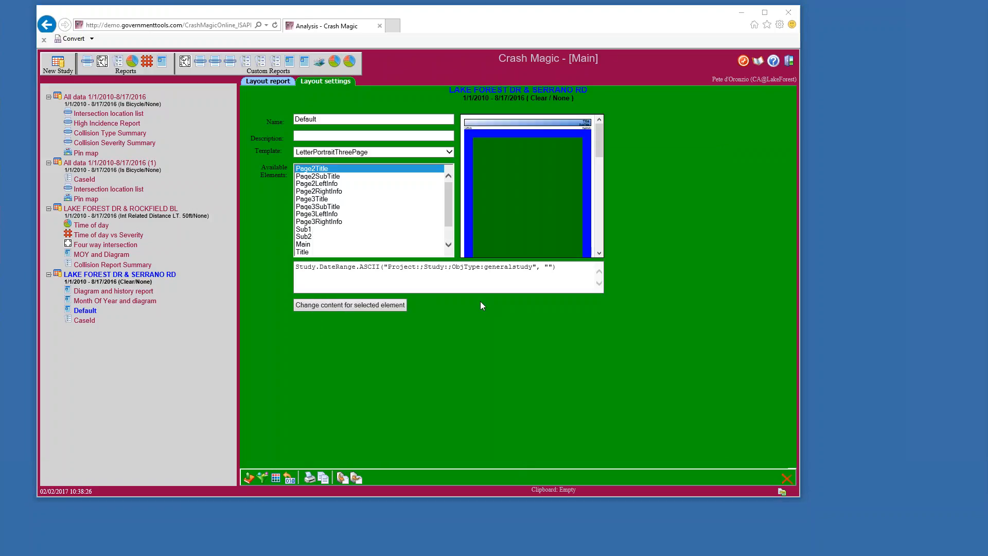
Add the post-text "is the project" to the Page2SubTitle element's Project Name content
left_click(334, 176)
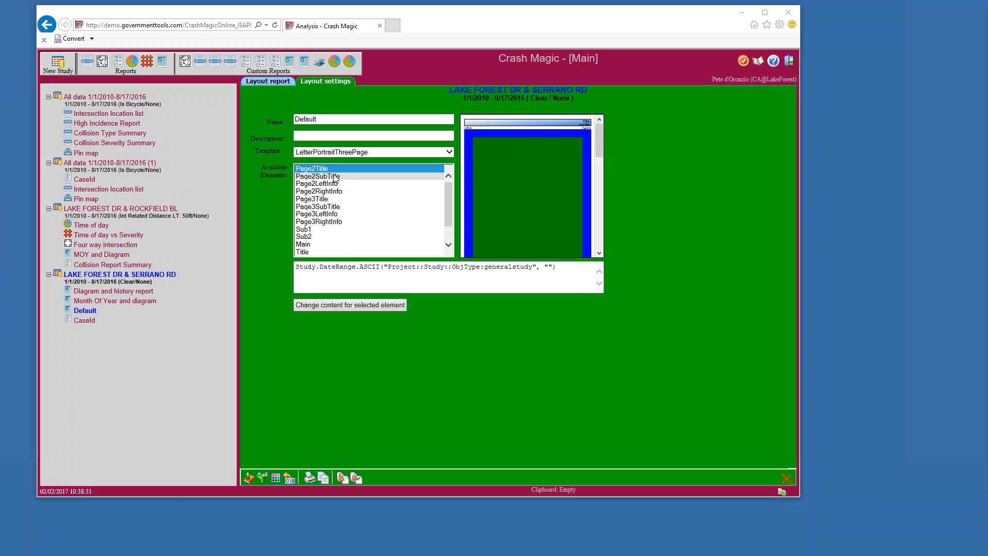
left_click(345, 304)
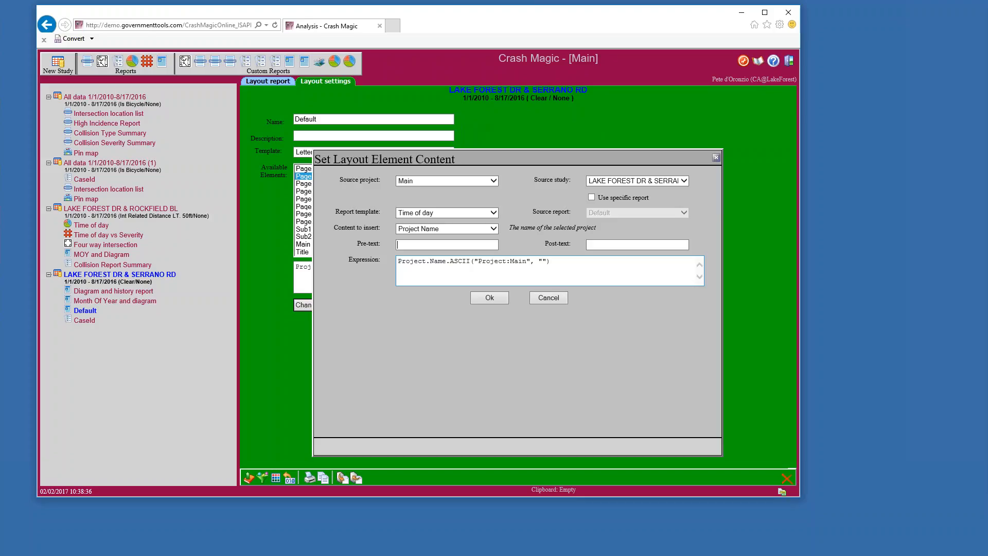
left_click(425, 230)
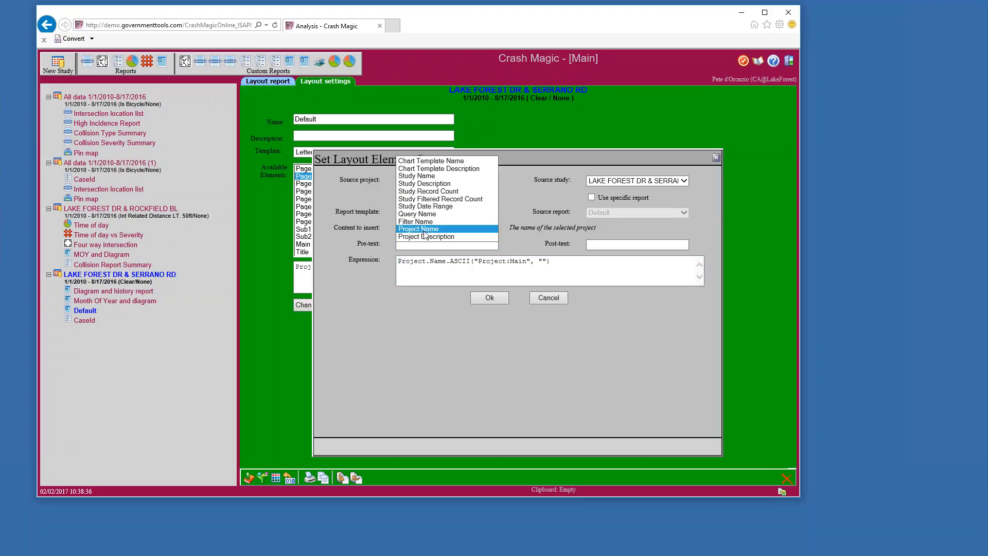
left_click(424, 234)
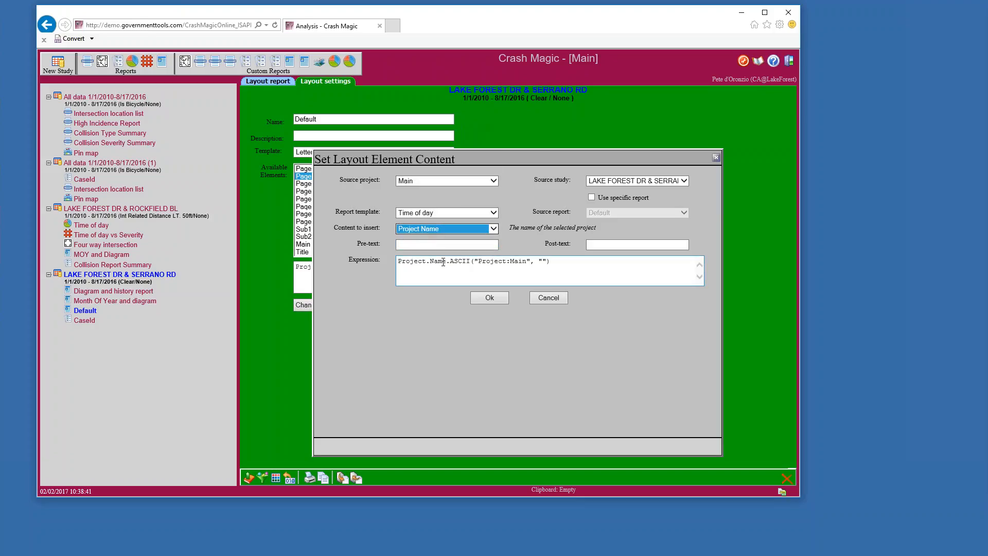
left_click_drag(446, 261, 398, 261)
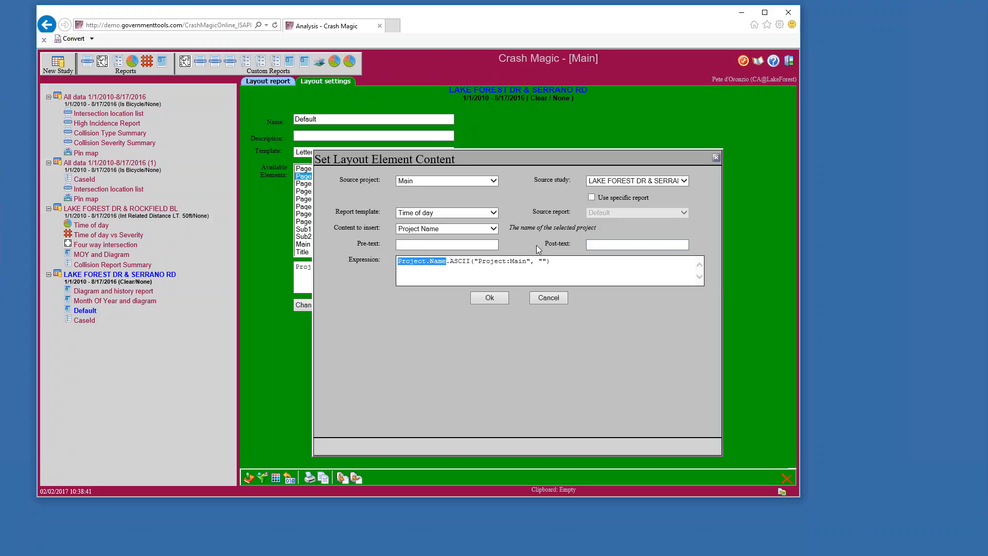
key("shift+Tab")
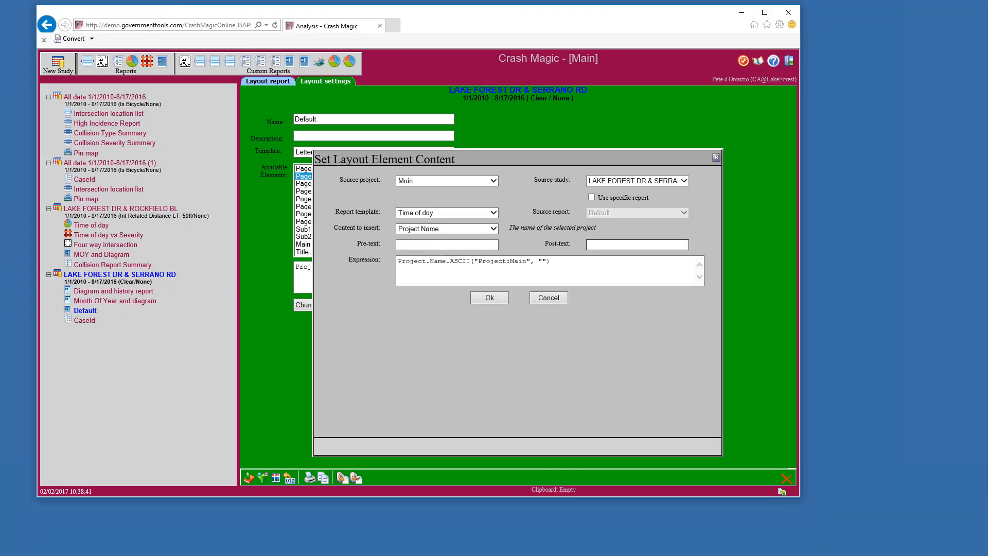
type("is the project")
left_click(489, 297)
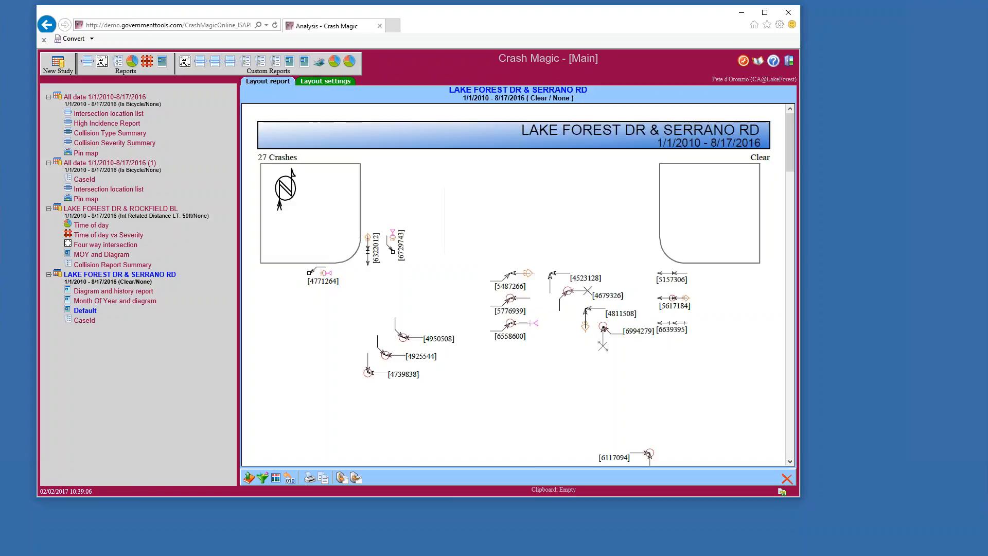
Check the title, subtitle and content text on the second page of the Default layout report
scroll(433, 218, "down", 10)
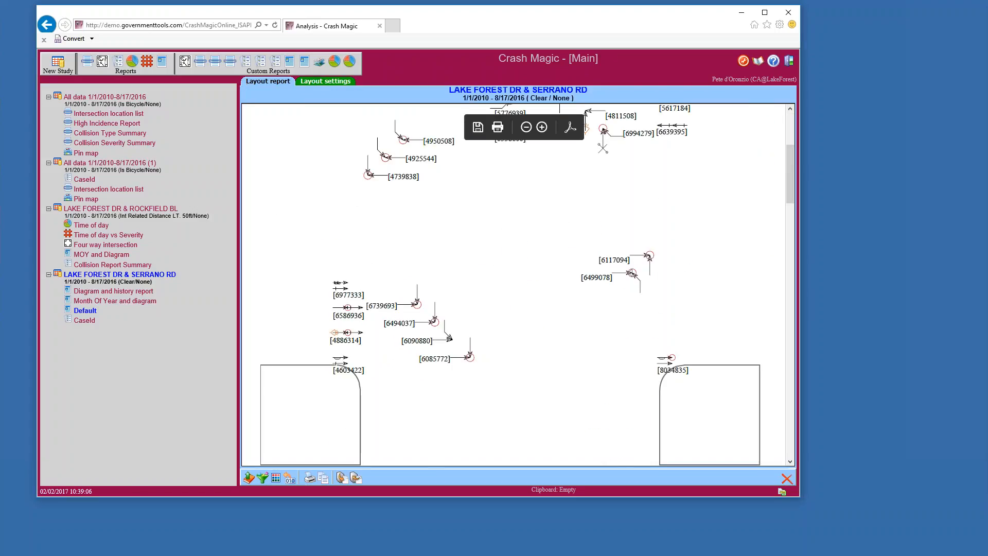
scroll(561, 270, "down", 3)
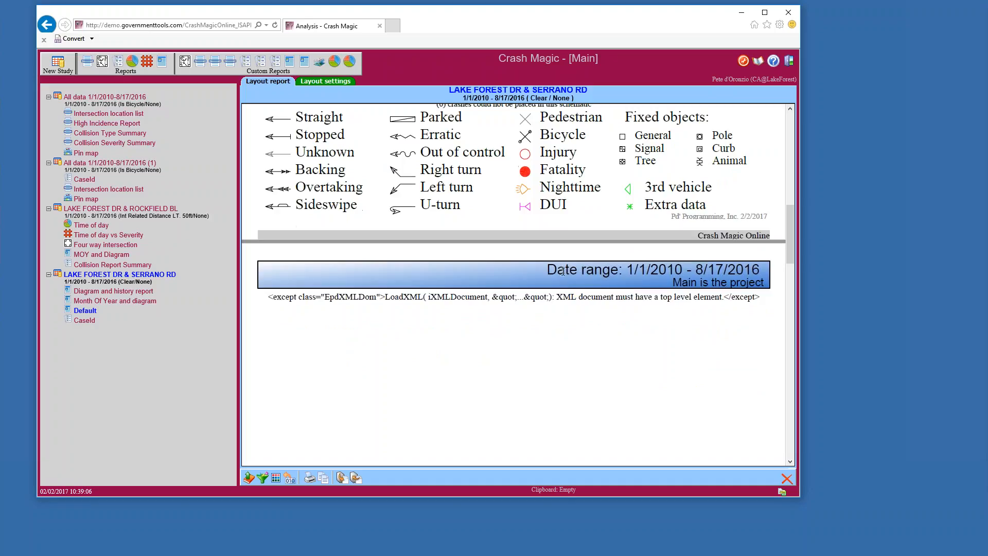
left_click_drag(546, 270, 760, 272)
left_click_drag(698, 282, 746, 282)
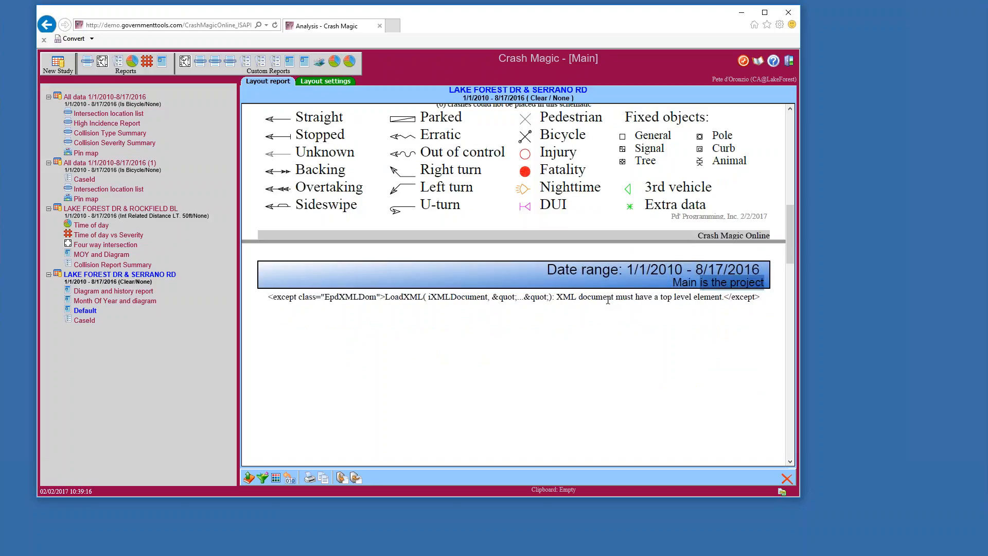
left_click_drag(614, 296, 385, 298)
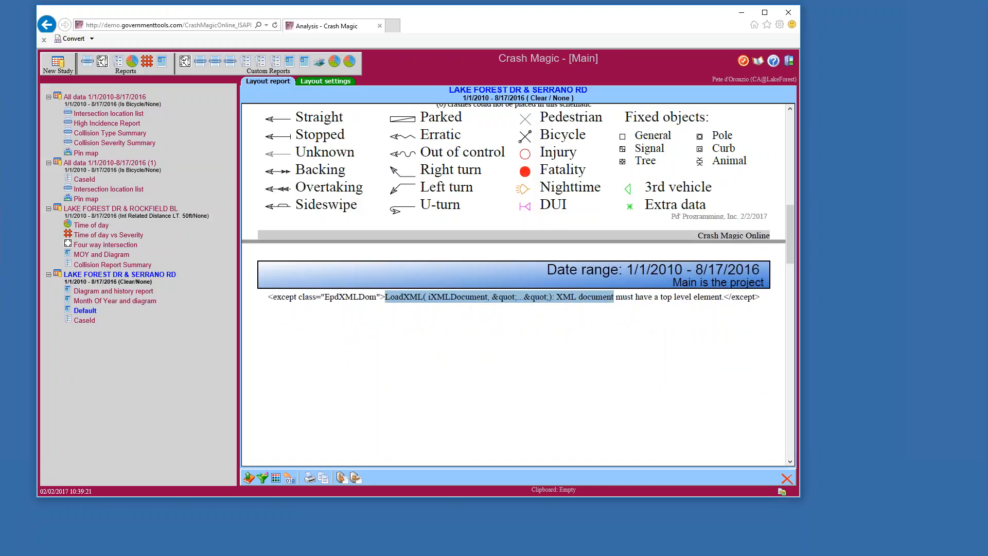
Set the Sub1 element's content to List Template with CaseId as the report template
left_click(330, 86)
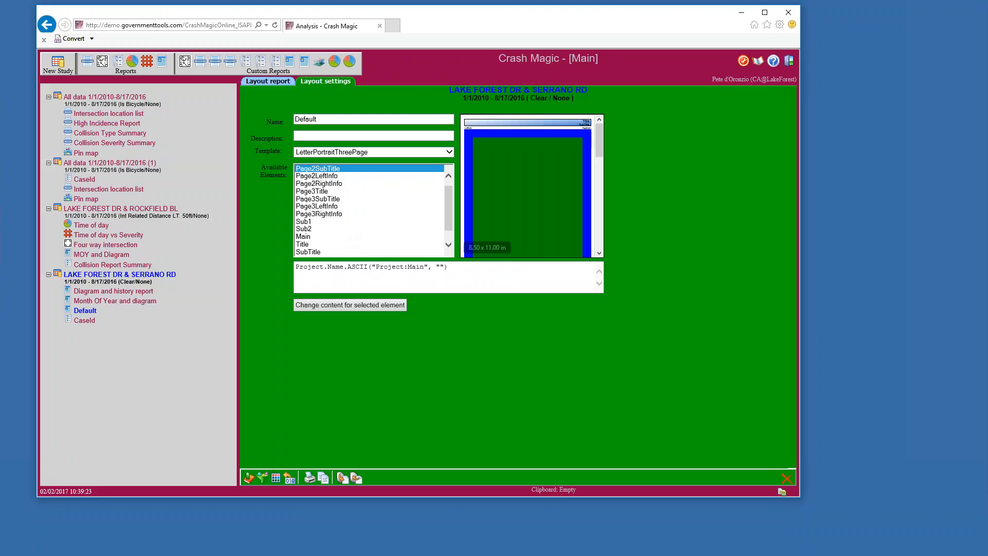
left_click(331, 222)
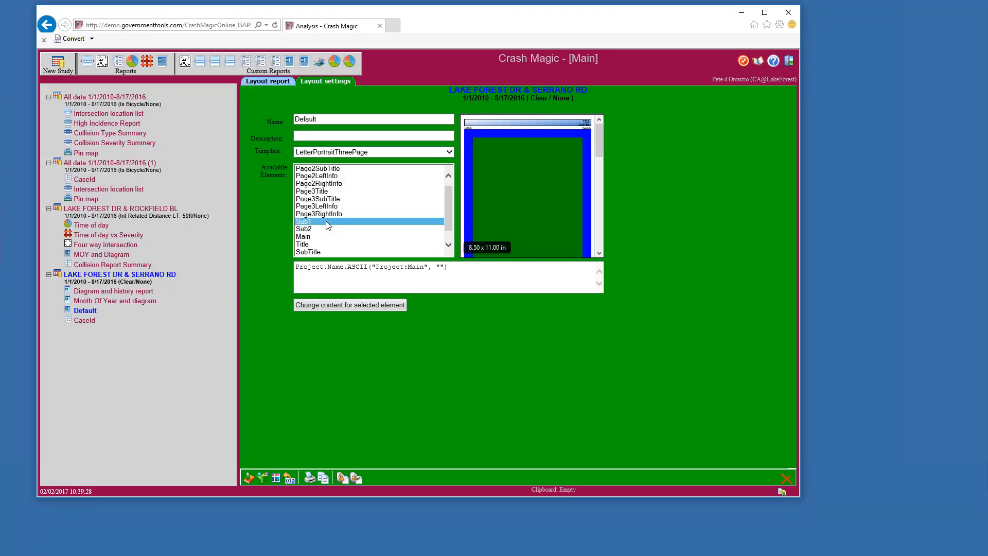
left_click(359, 300)
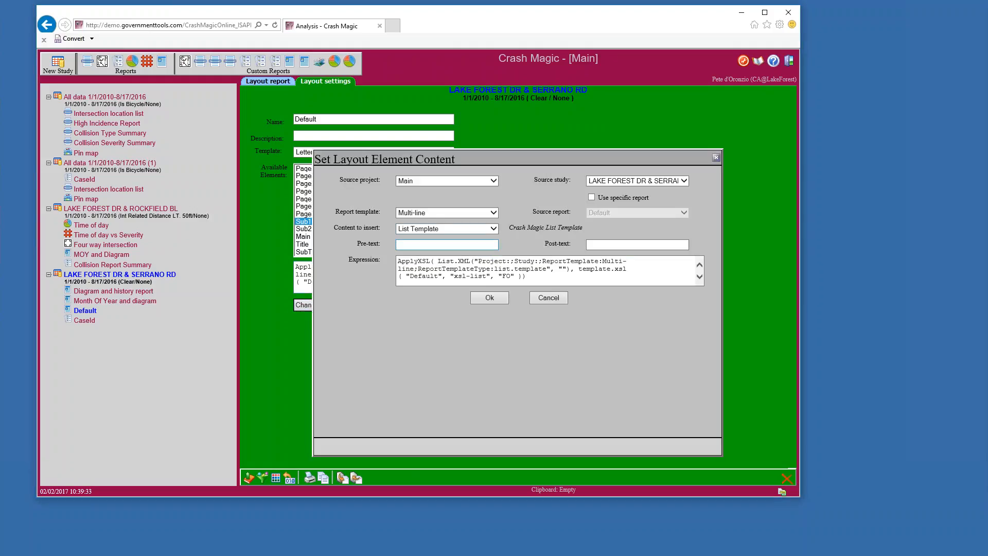
left_click(442, 215)
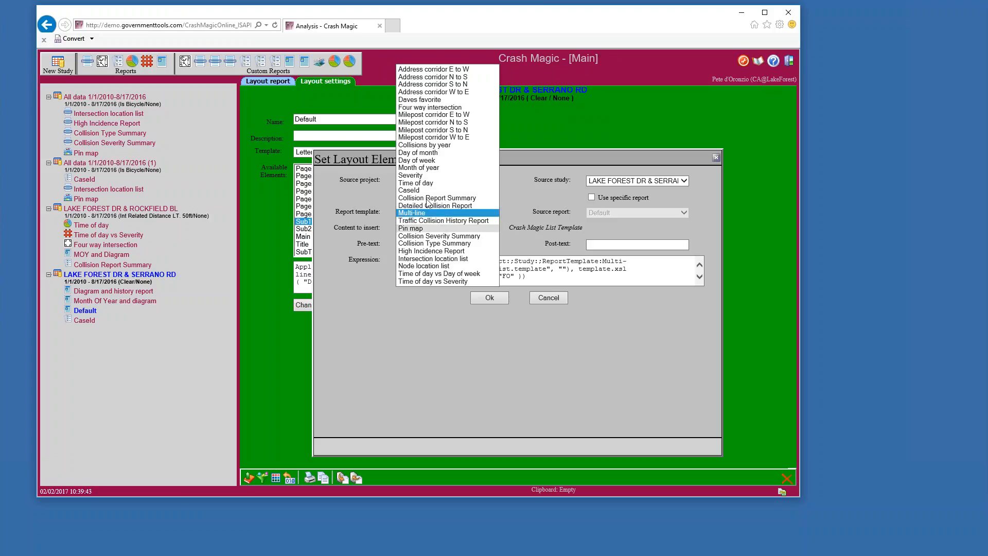
left_click(412, 190)
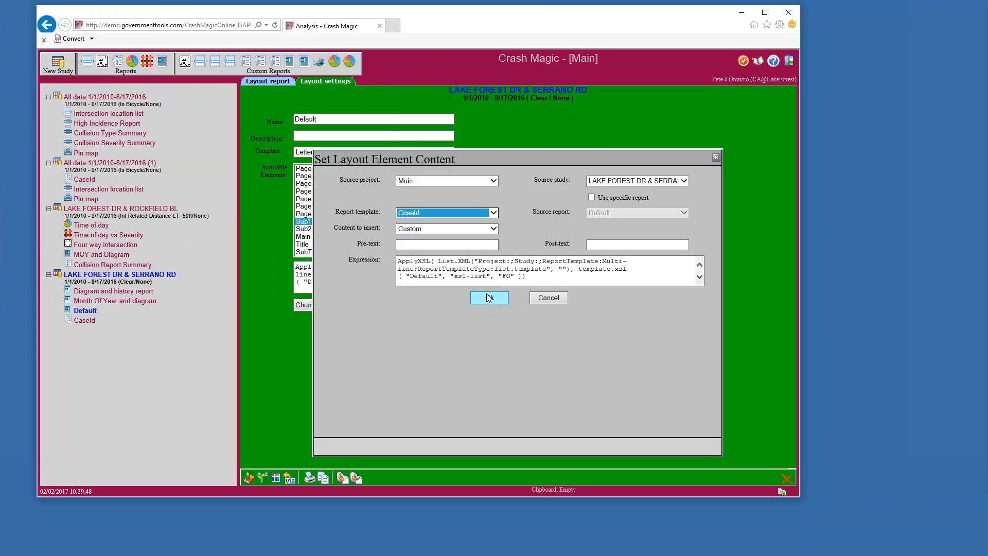
left_click(430, 232)
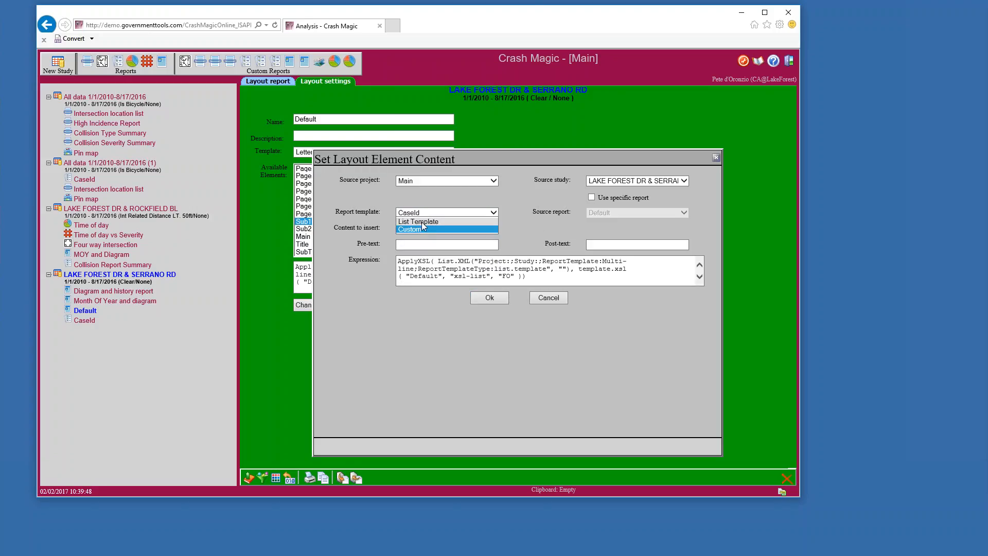
left_click(421, 222)
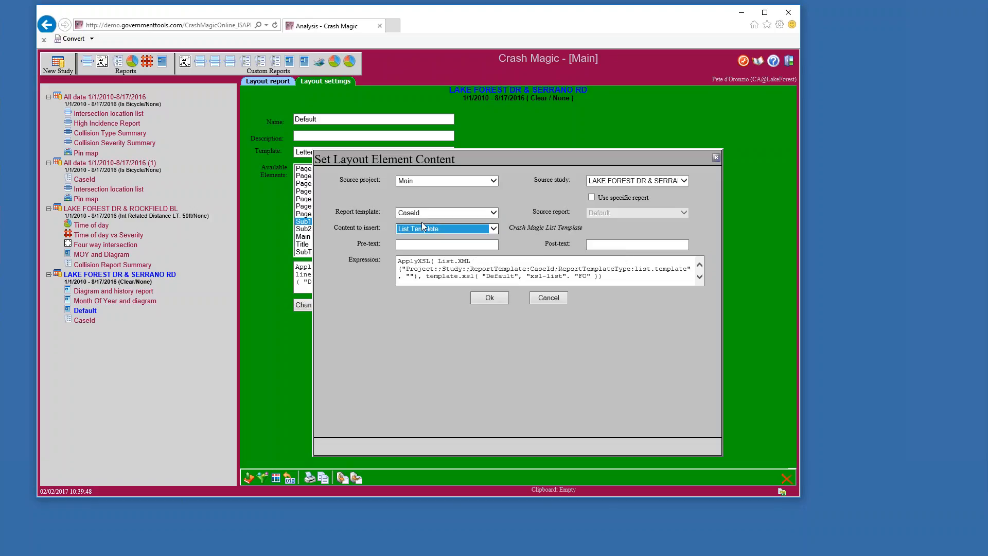
left_click(489, 299)
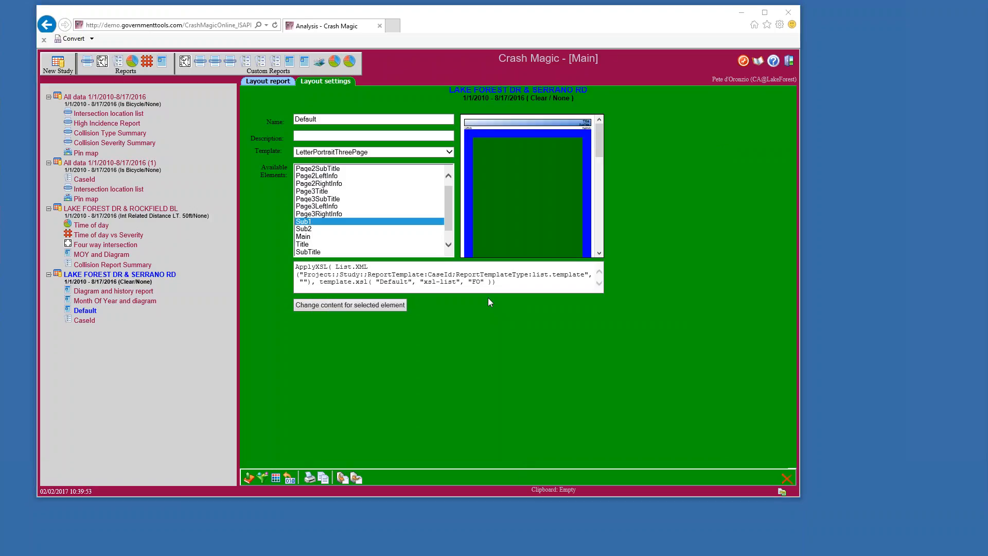
Display the Default layout report, review its diagram, case list and chart pages, and return to the layout settings
left_click(268, 82)
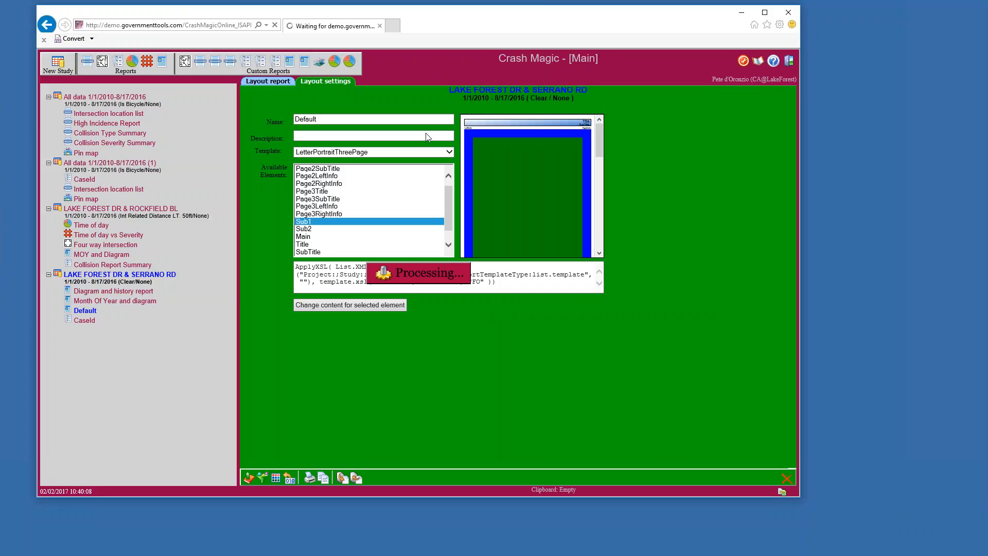
scroll(545, 236, "down", 12)
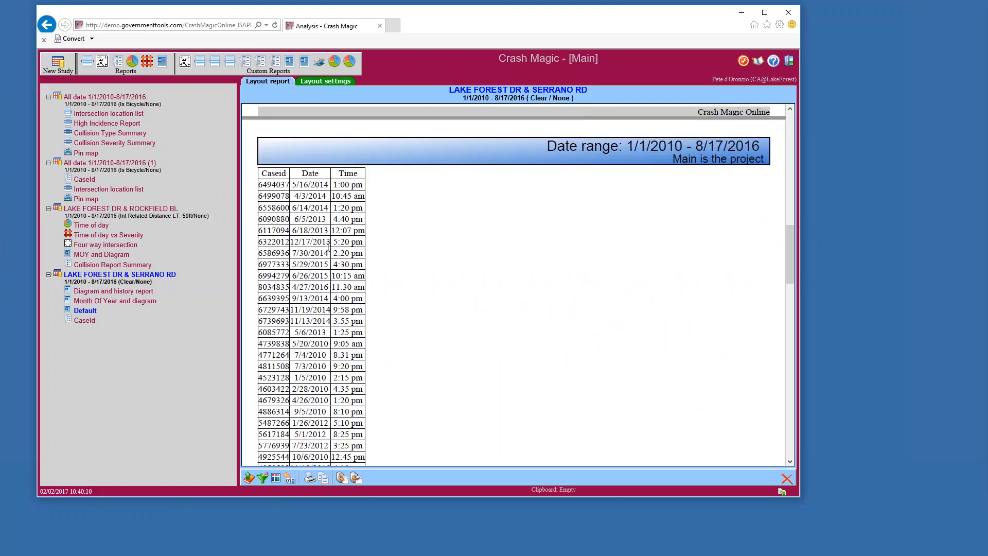
scroll(493, 283, "down", 15)
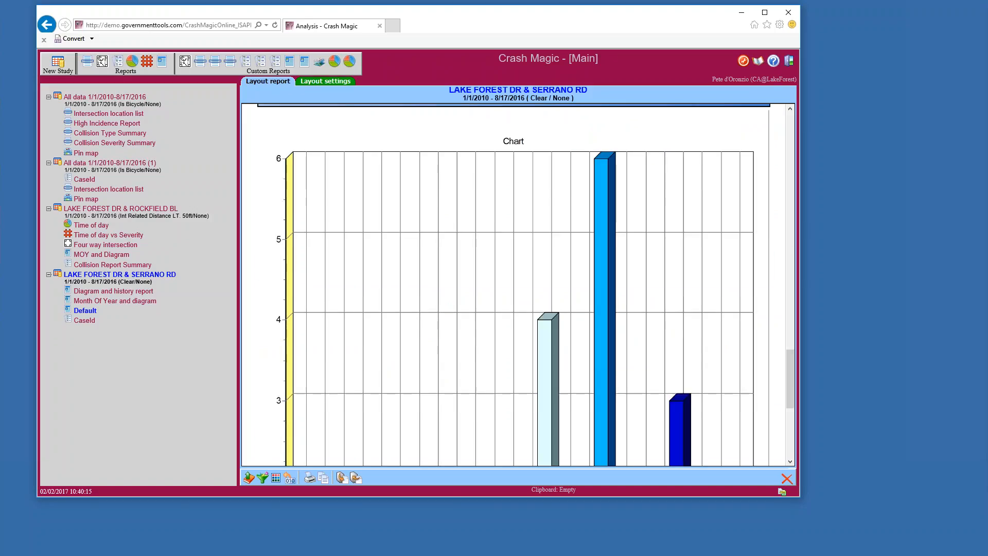
scroll(493, 283, "down", 2)
scroll(518, 285, "up", 12)
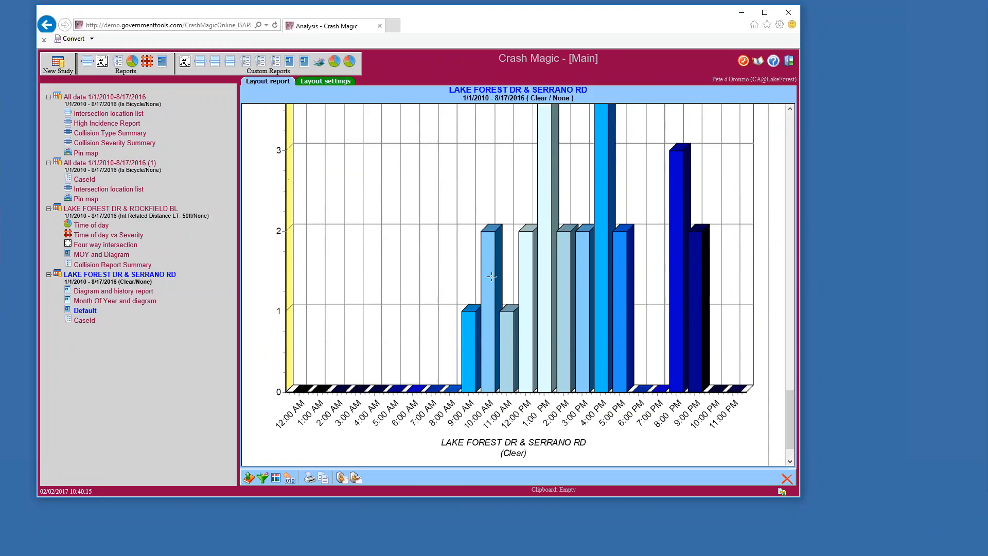
scroll(518, 285, "up", 10)
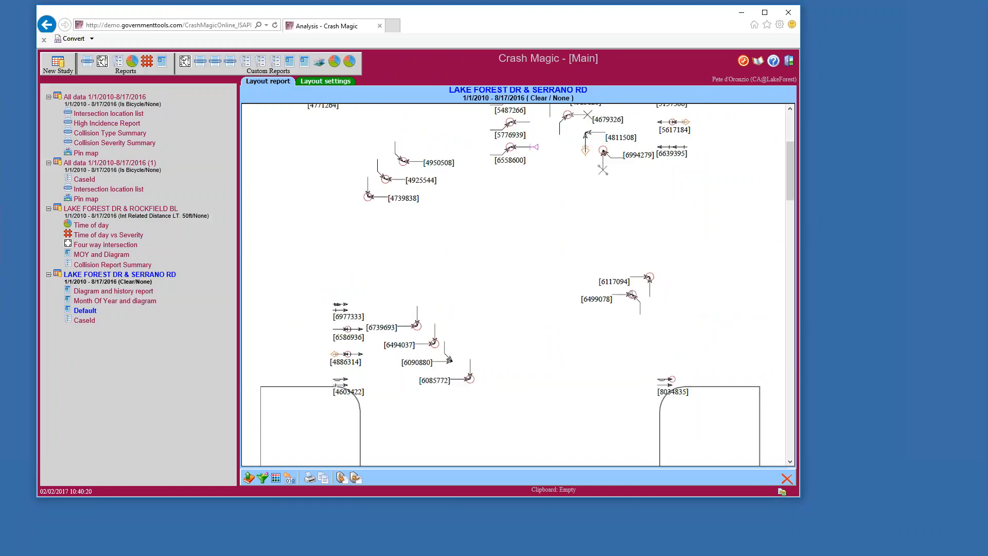
scroll(518, 284, "up", 3)
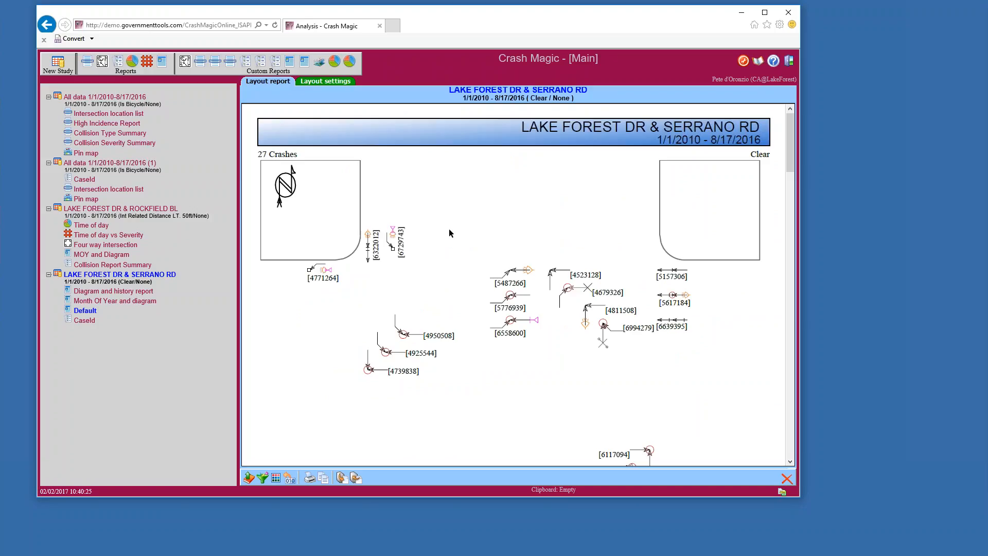
scroll(449, 233, "down", 15)
scroll(453, 319, "up", 5)
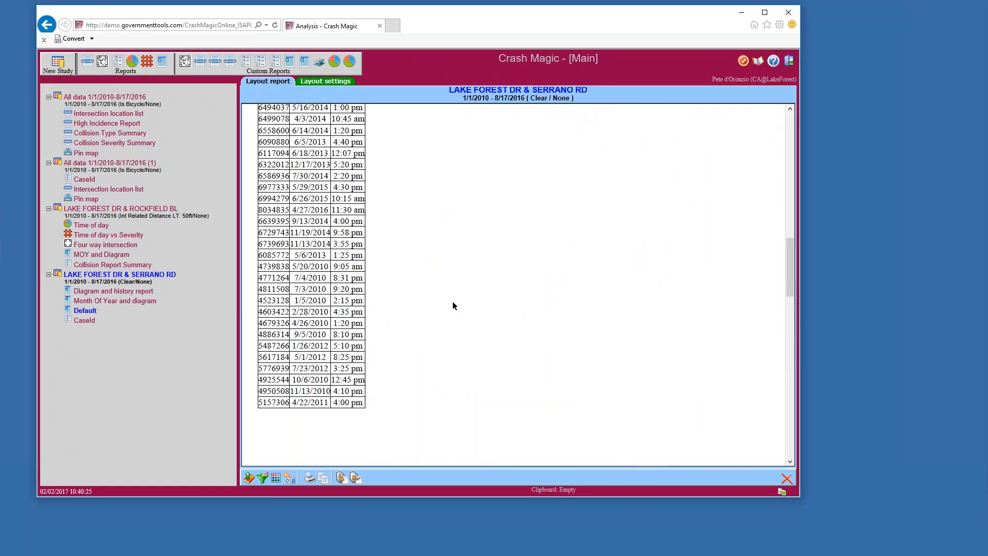
scroll(453, 305, "up", 4)
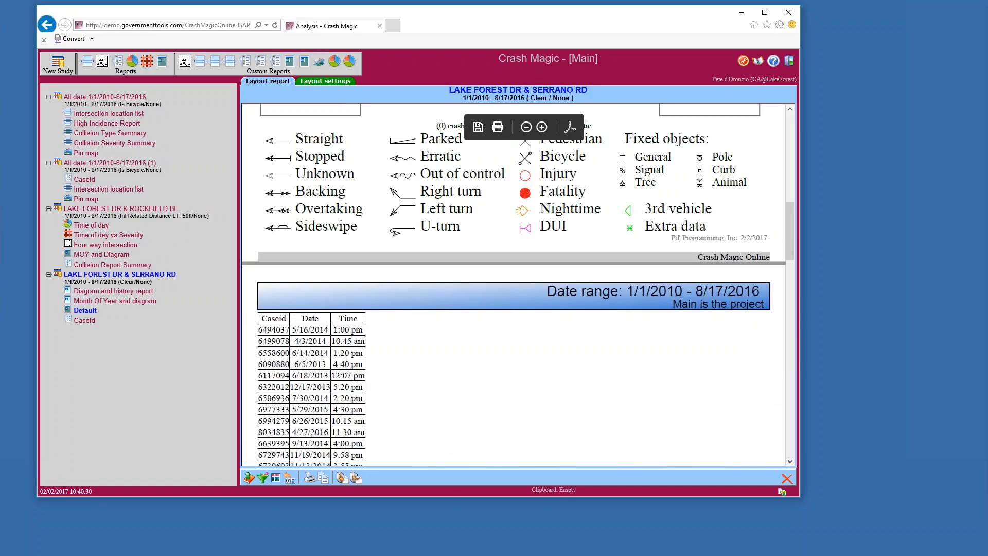
left_click(325, 81)
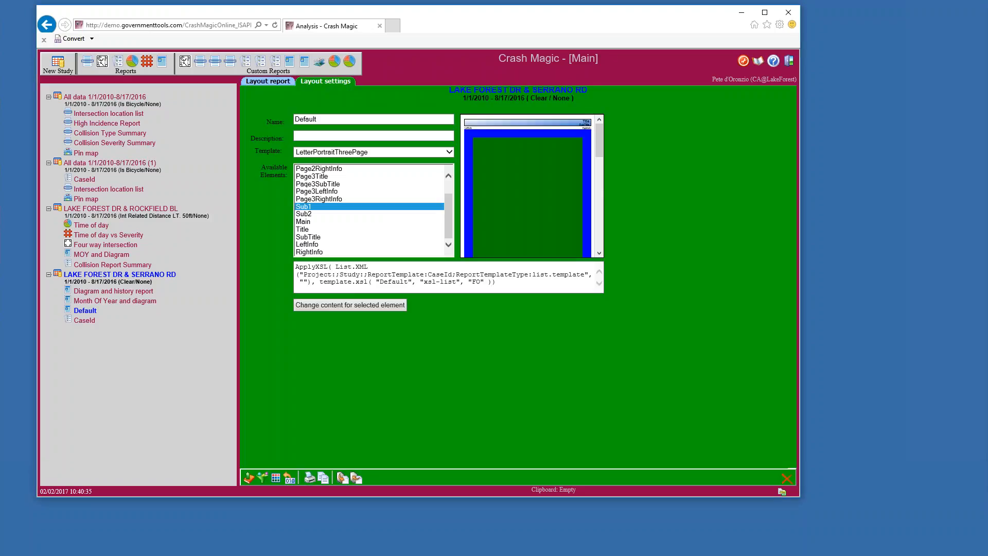
Rename the Default layout report of the LAKE FOREST DR & SERRANO RD study as "Dgm List TOD"
key("Tab")
type("Dgm")
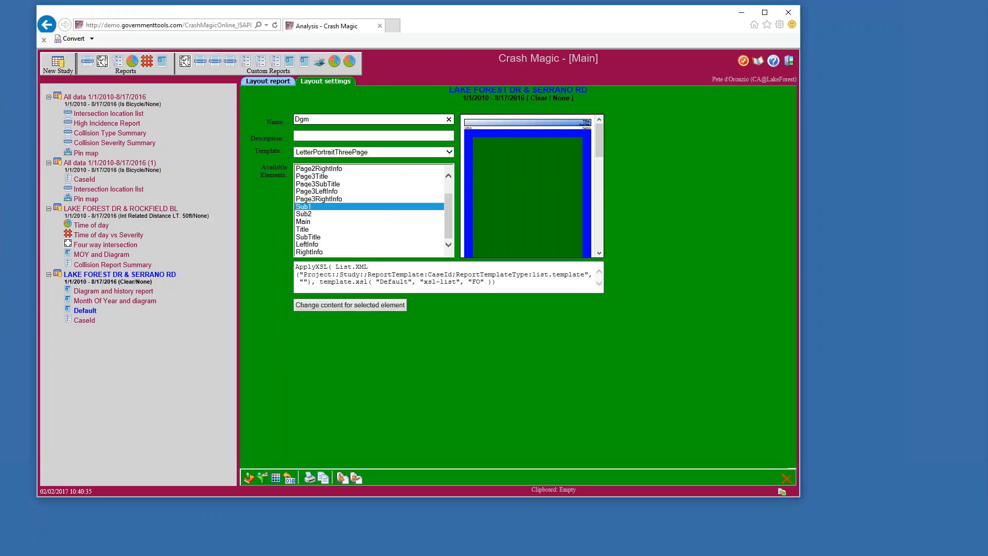
type(" List TOd")
key("BackSpace")
type("D")
left_click_drag(90, 291, 89, 316)
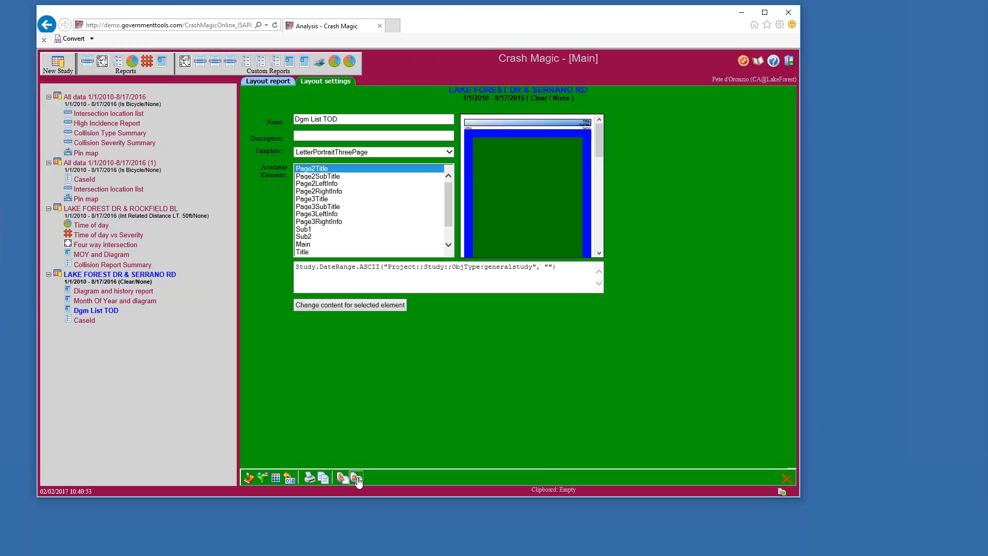
Save the layout as a new template named "Dgm List TOD"
left_click(357, 478)
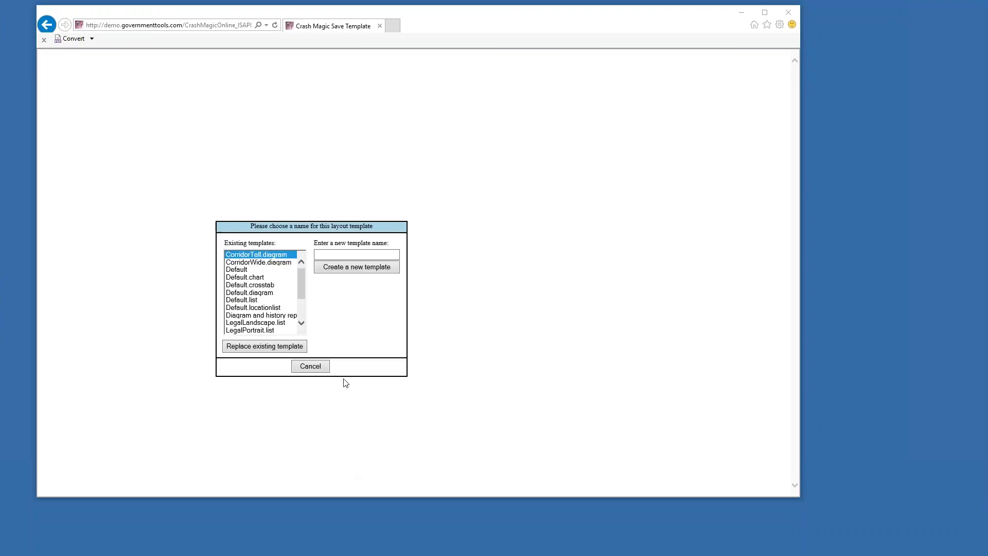
left_click(350, 254)
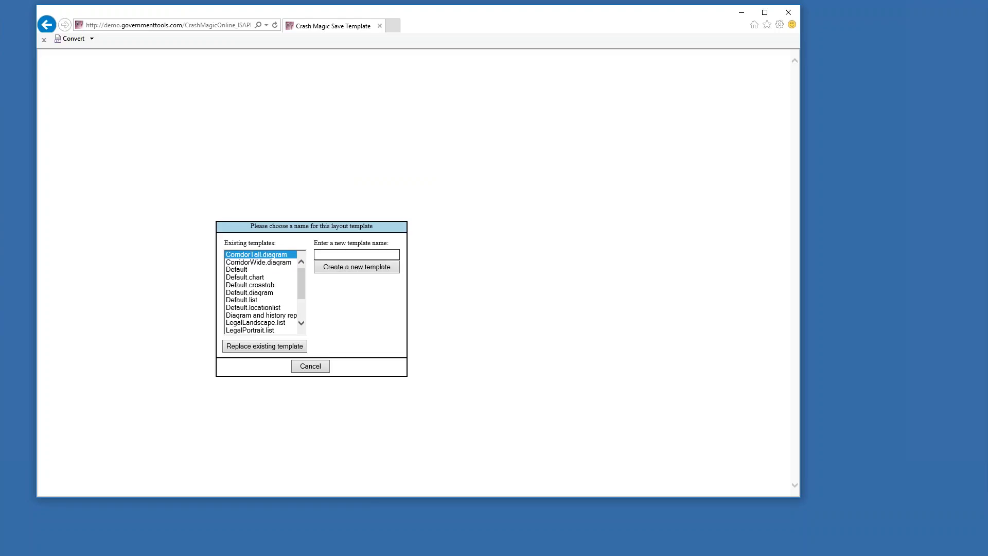
type("Dgm List TOD")
left_click(336, 271)
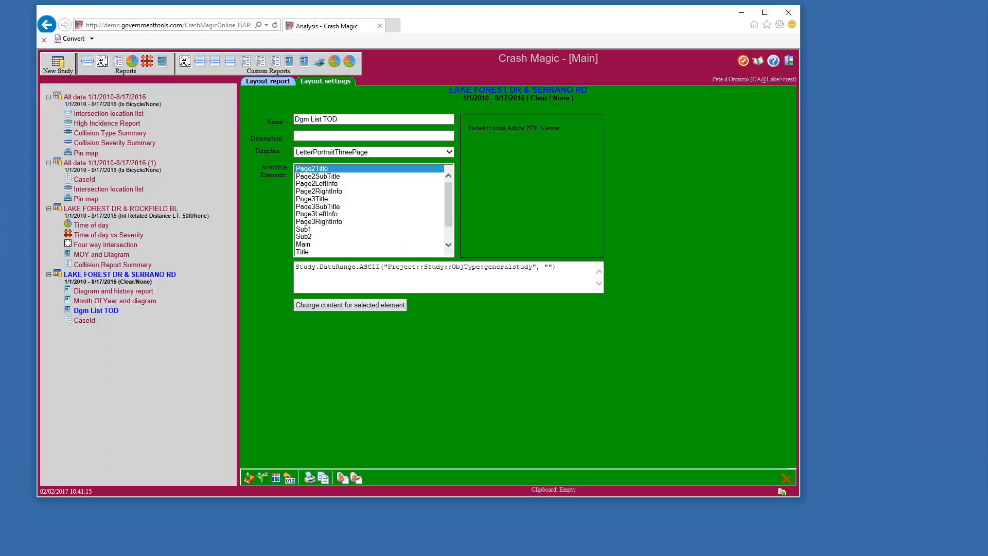
Add another layout report to the LAKE FOREST DR & SERRANO RD study from the personal Dgm List TOD template
left_click(160, 67)
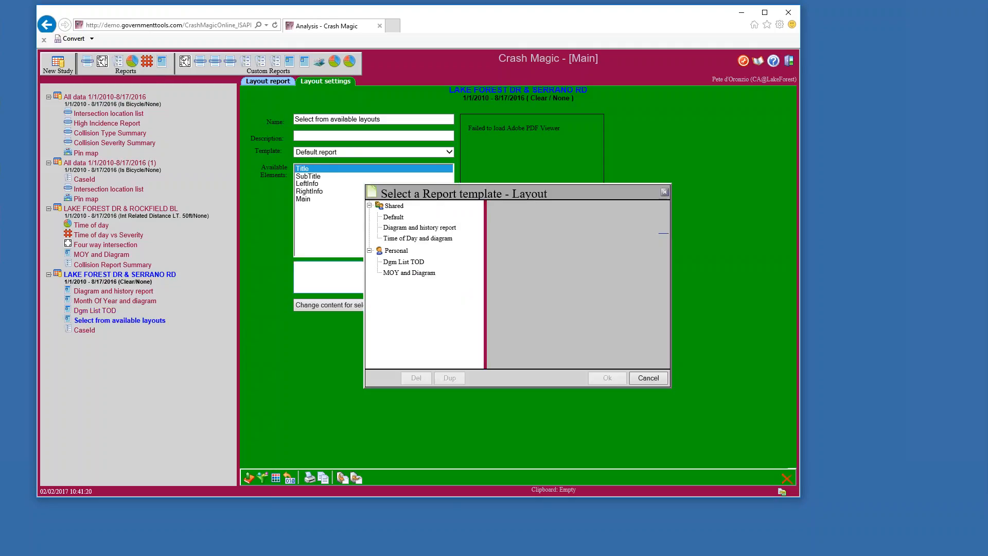
left_click(415, 263)
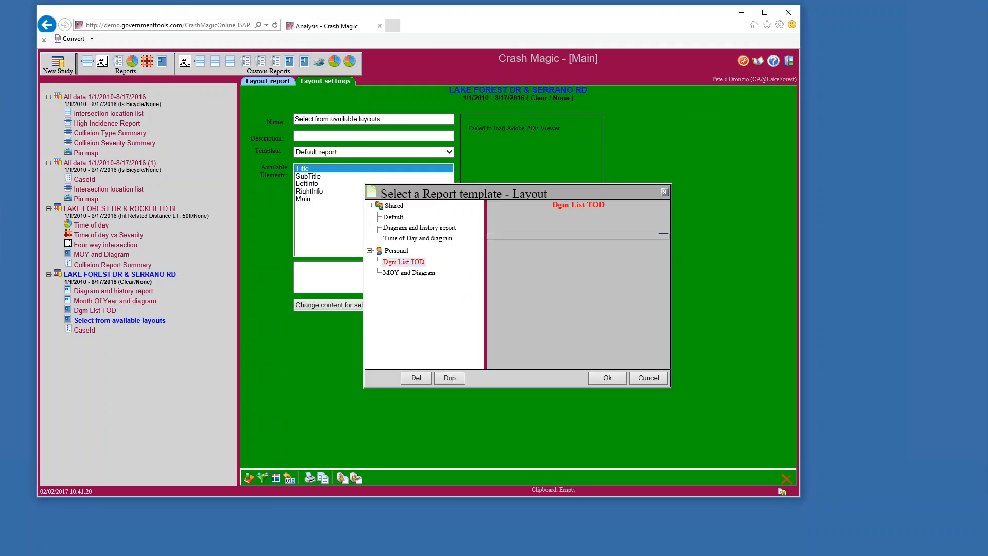
left_click(607, 378)
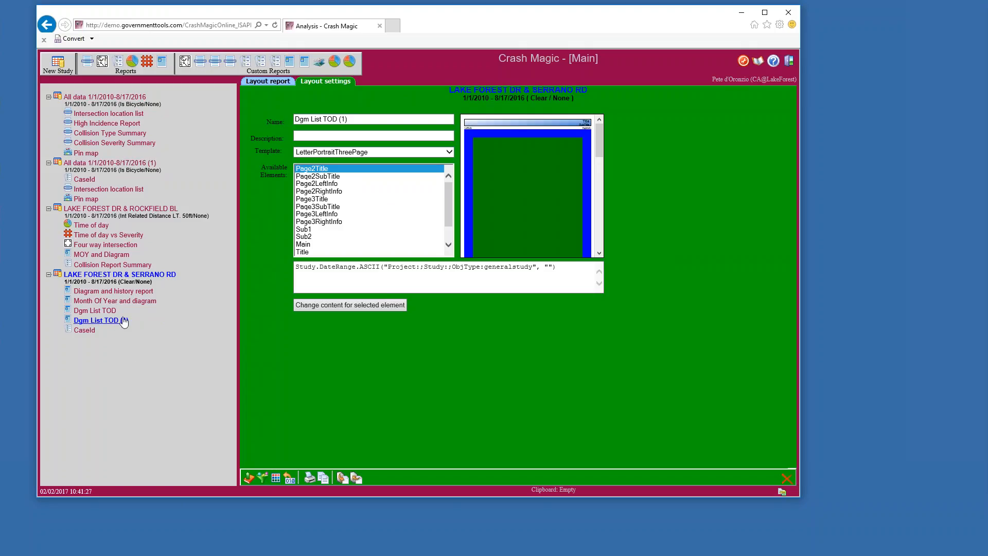
Display the new layout report and review its diagram, case list and time-of-day chart pages
left_click(265, 81)
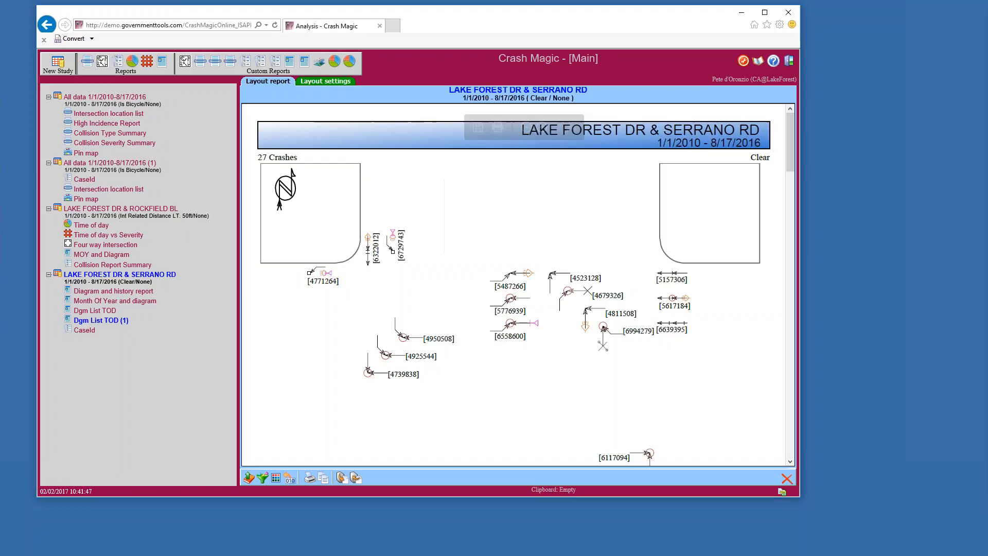
scroll(465, 312, "down", 20)
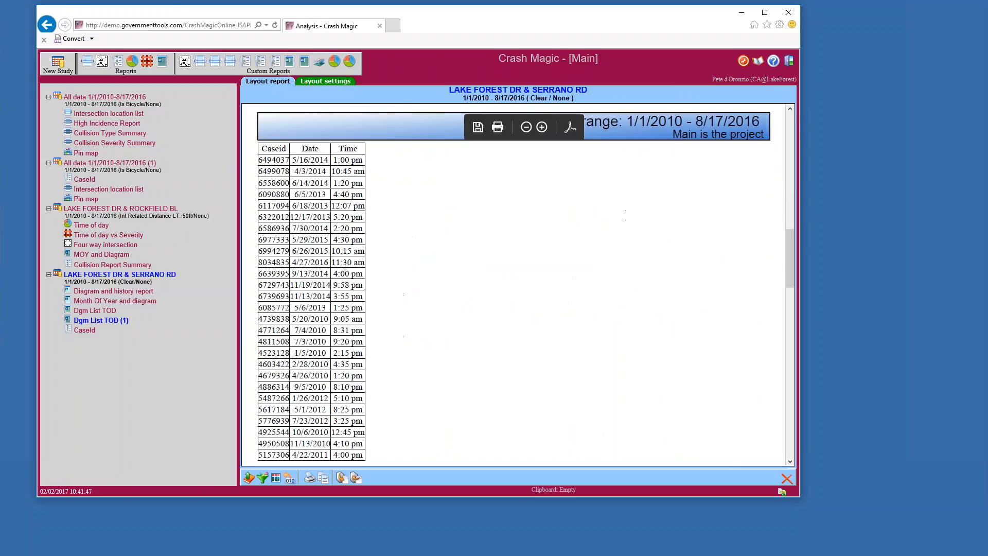
scroll(465, 312, "down", 3)
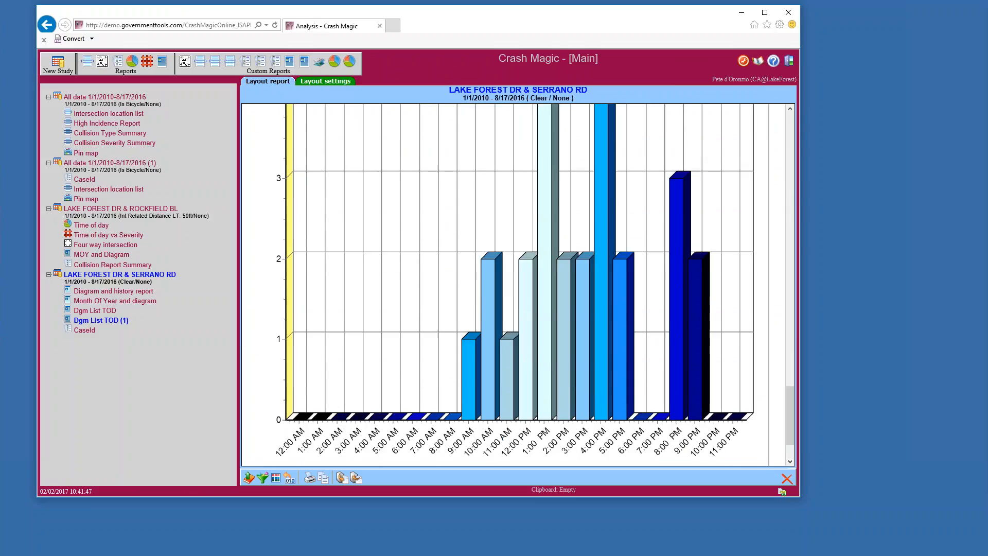
scroll(465, 312, "up", 8)
scroll(513, 284, "up", 15)
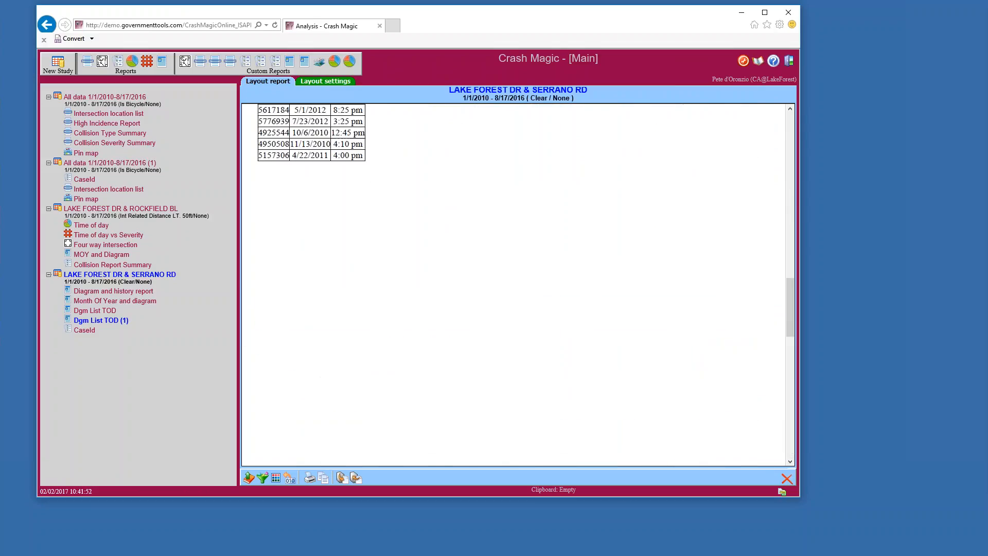
scroll(514, 284, "up", 4)
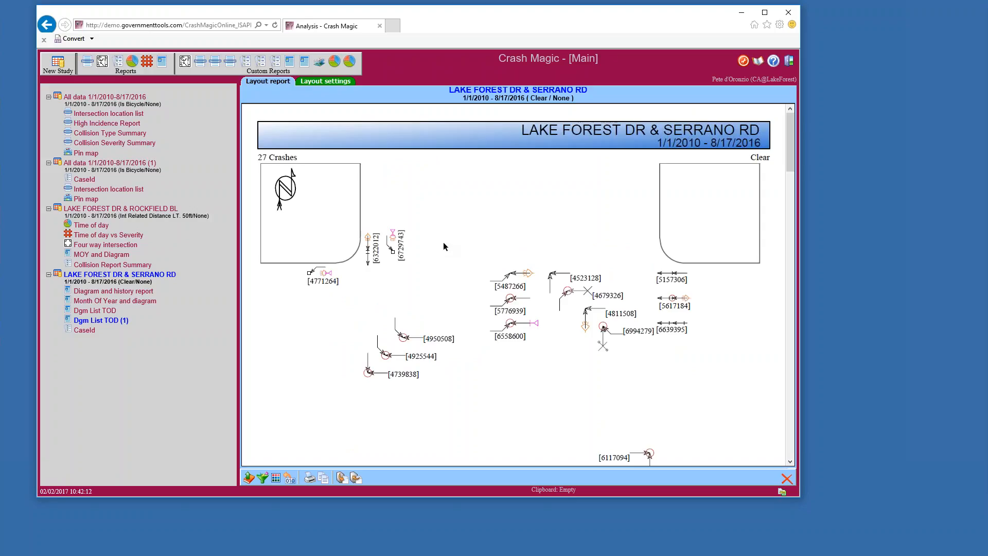
scroll(446, 245, "down", 15)
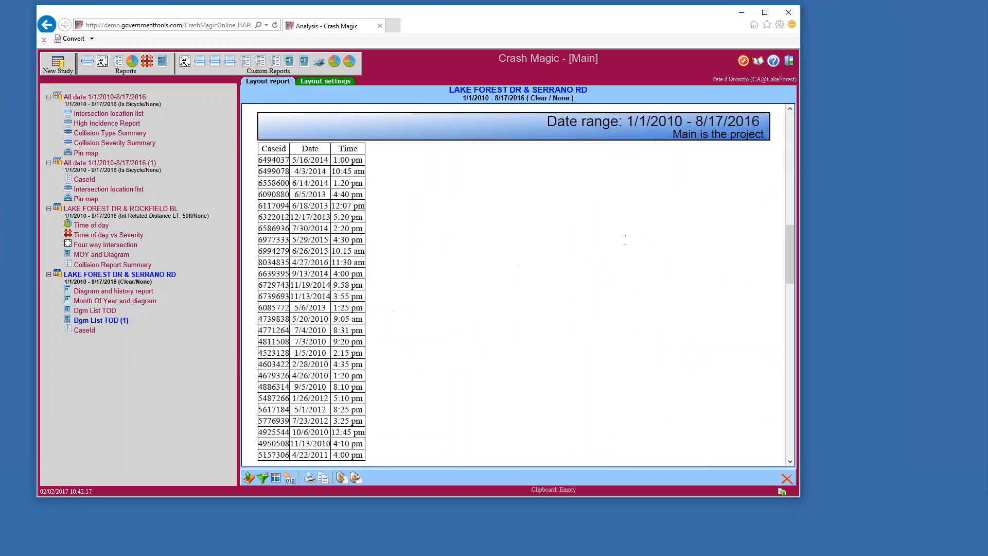
Open the Four way intersection diagram in the LAKE FOREST DR & ROCKFIELD BL study
scroll(646, 226, "up", 15)
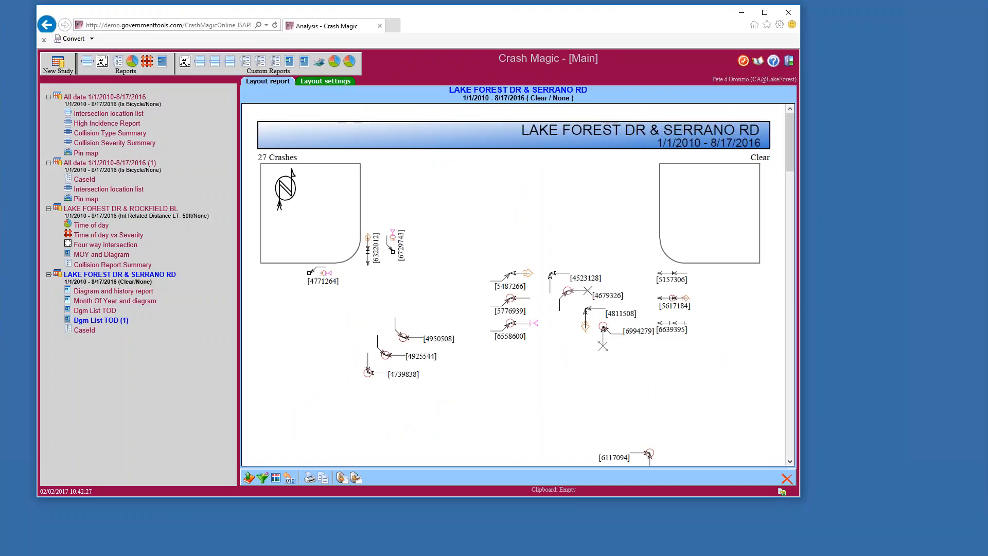
mouse_move(440, 225)
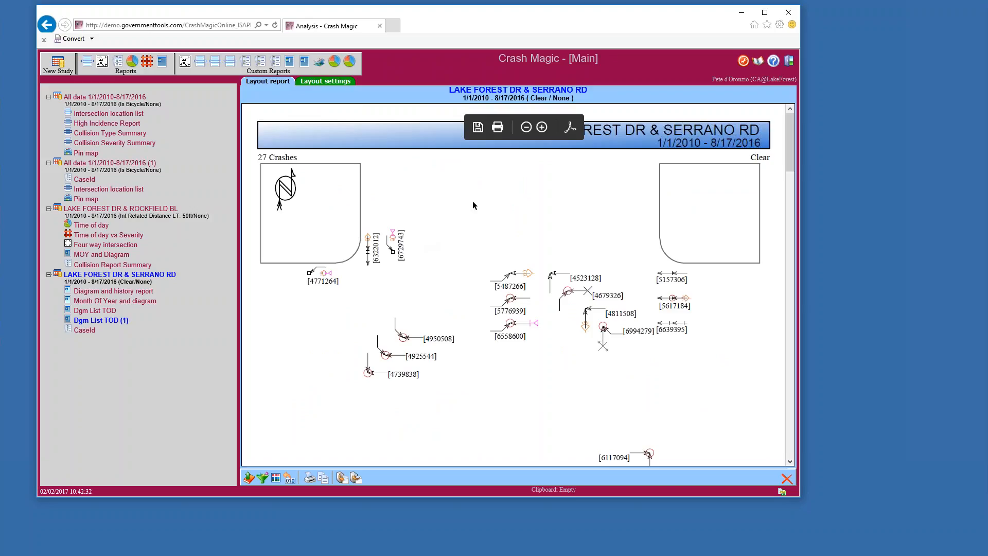
left_click(90, 209)
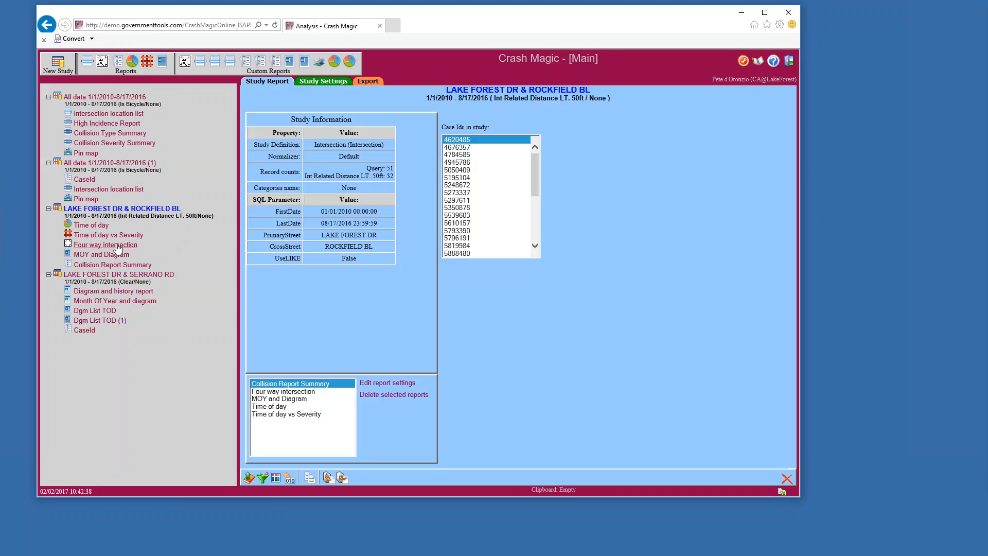
left_click(118, 246)
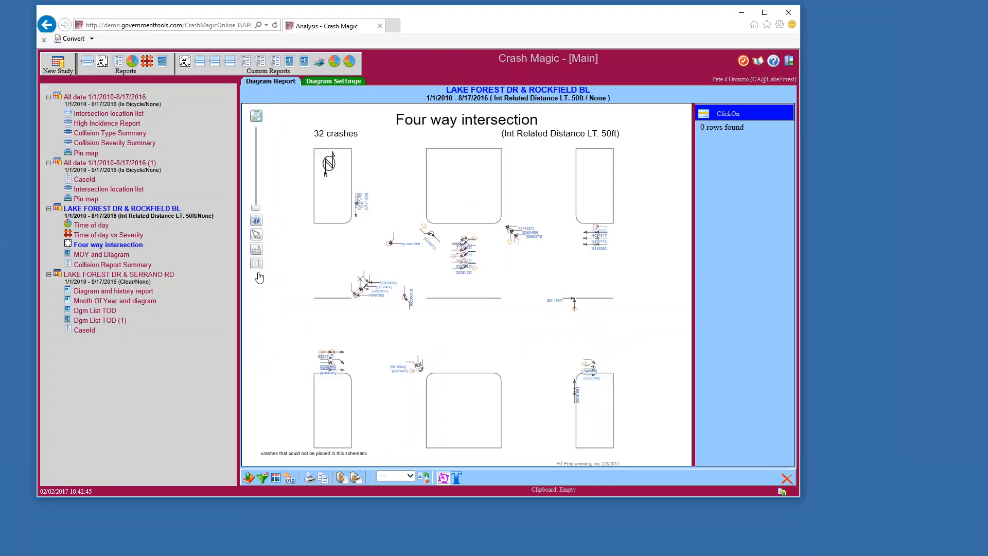
Change the Four way intersection diagram's schematic to Int_4/nNormal
left_click(324, 84)
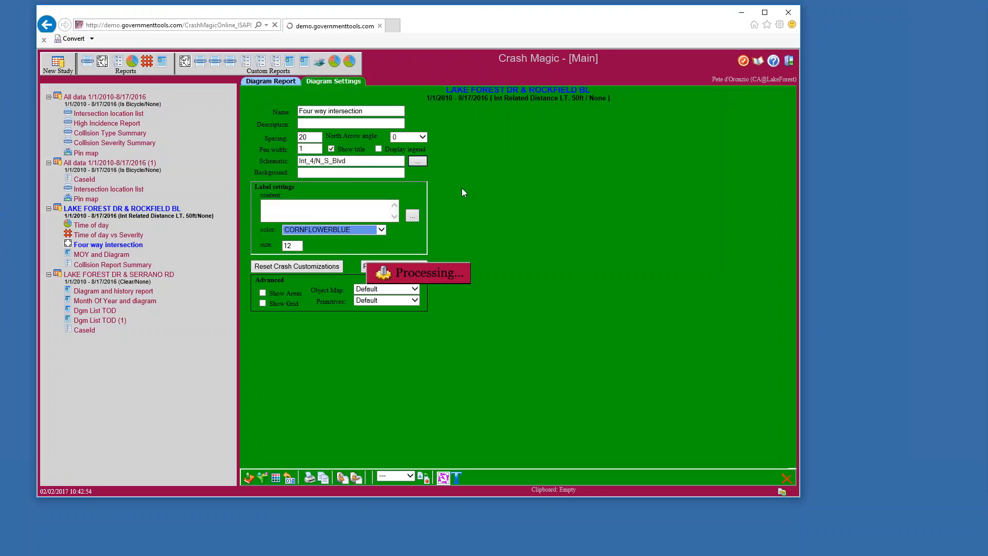
left_click_drag(482, 225, 477, 281)
left_click(403, 291)
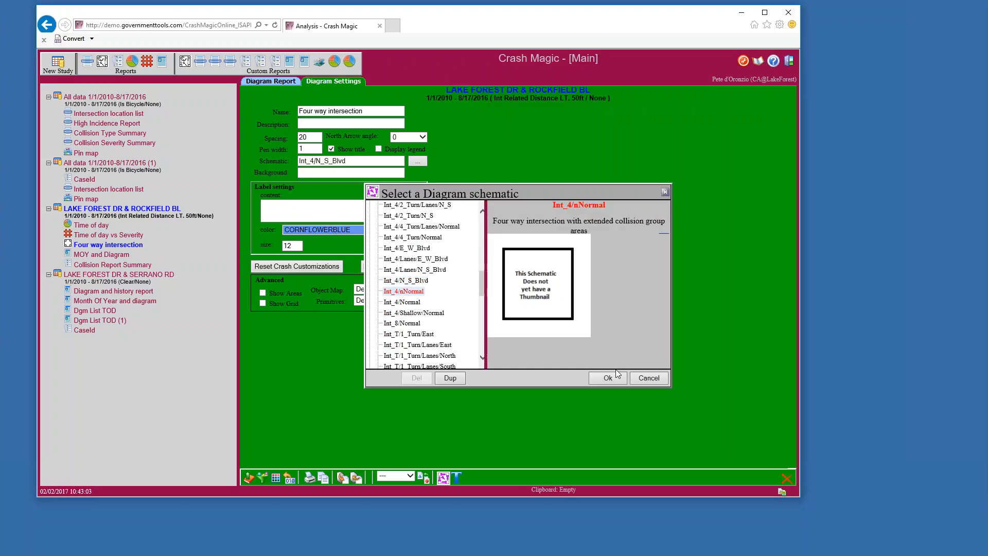
left_click(616, 379)
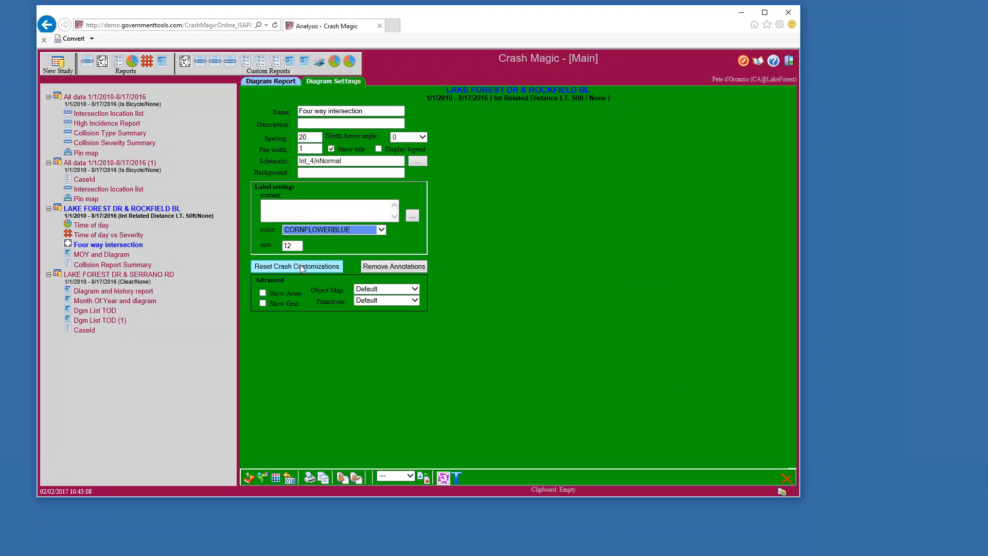
Reset the diagram's crash customizations to place crashes back in their original positions, and display the diagram report
left_click(300, 265)
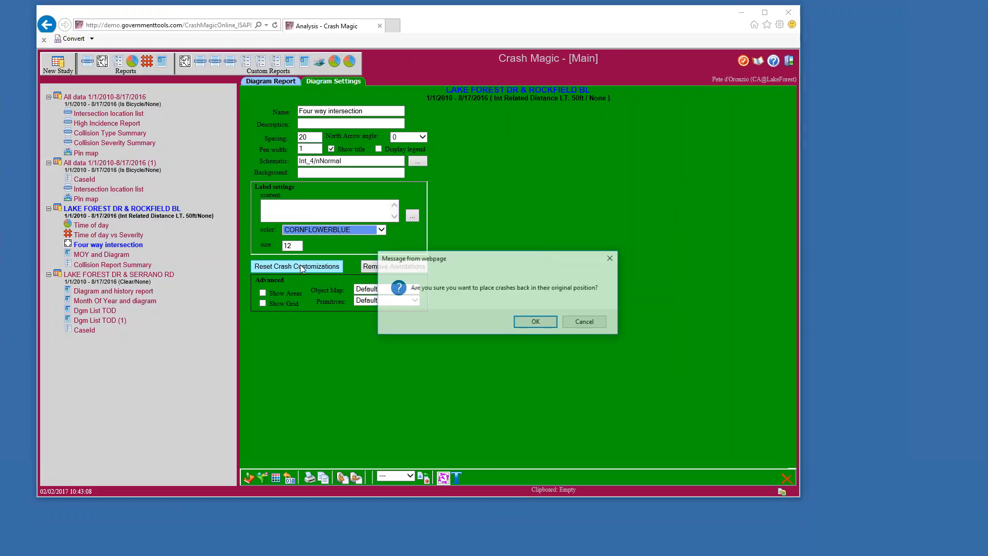
left_click(535, 322)
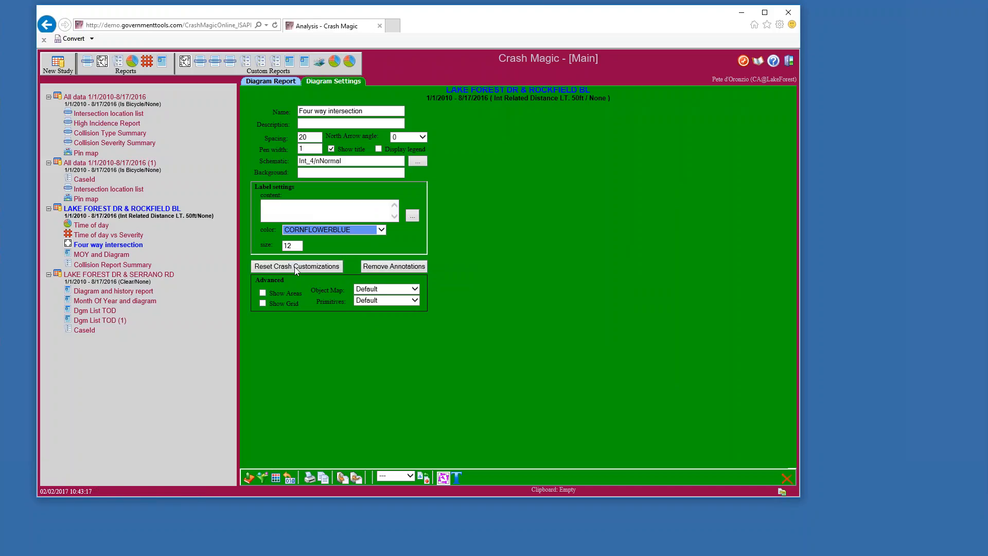
left_click(271, 83)
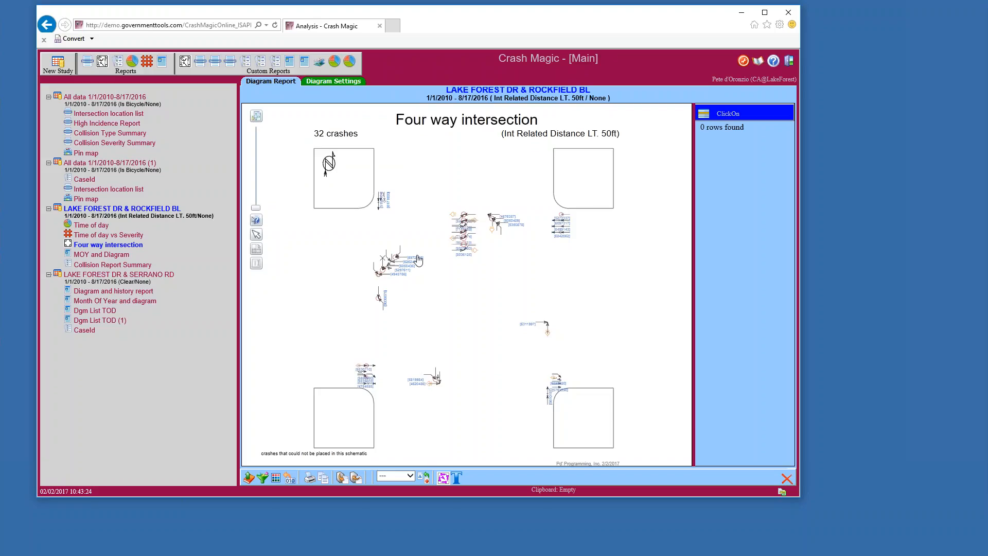
Delete the Four way intersection diagram from the LAKE FOREST DR & ROCKFIELD BL study
left_click(311, 83)
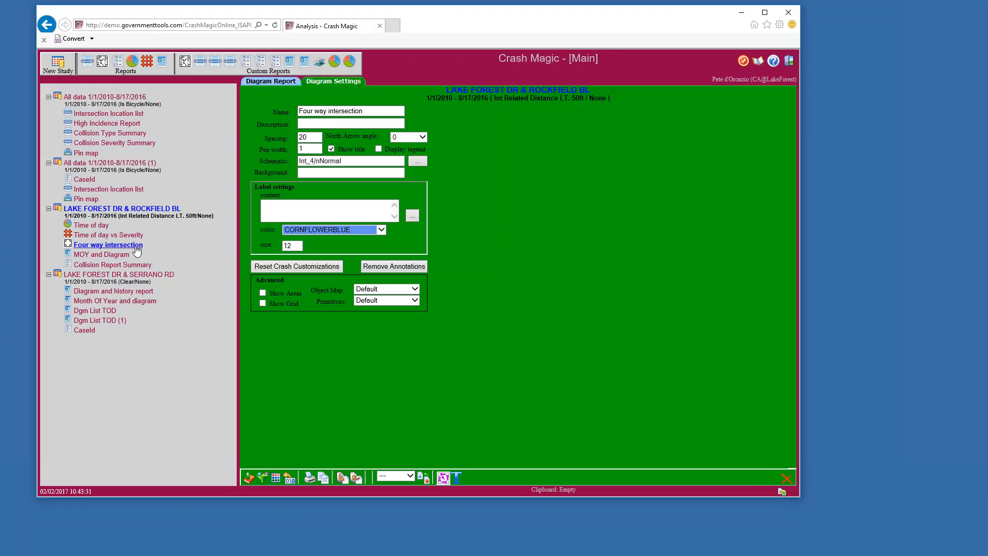
left_click(787, 480)
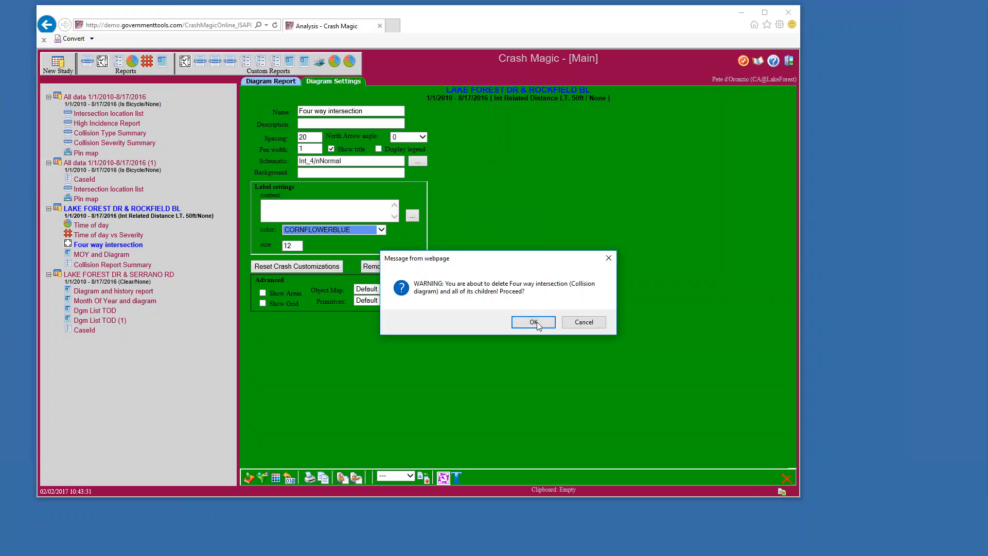
left_click(534, 323)
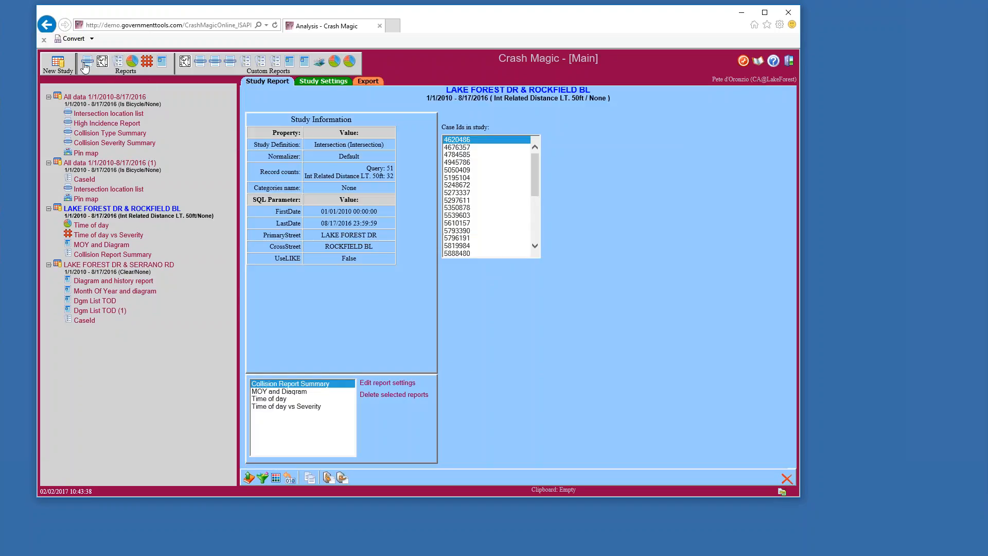
Add a new collision diagram to the study from the shared Four way intersection template
left_click(102, 63)
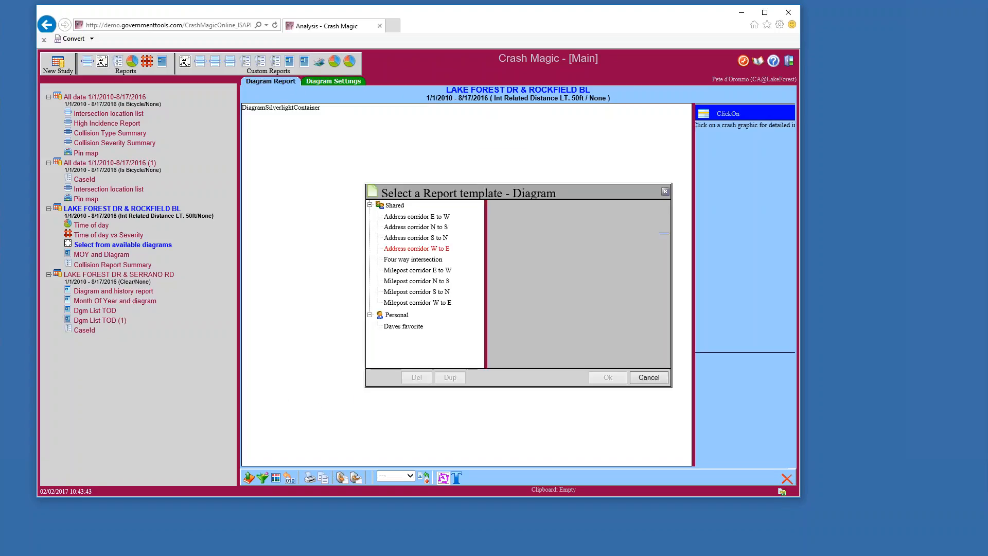
left_click(413, 259)
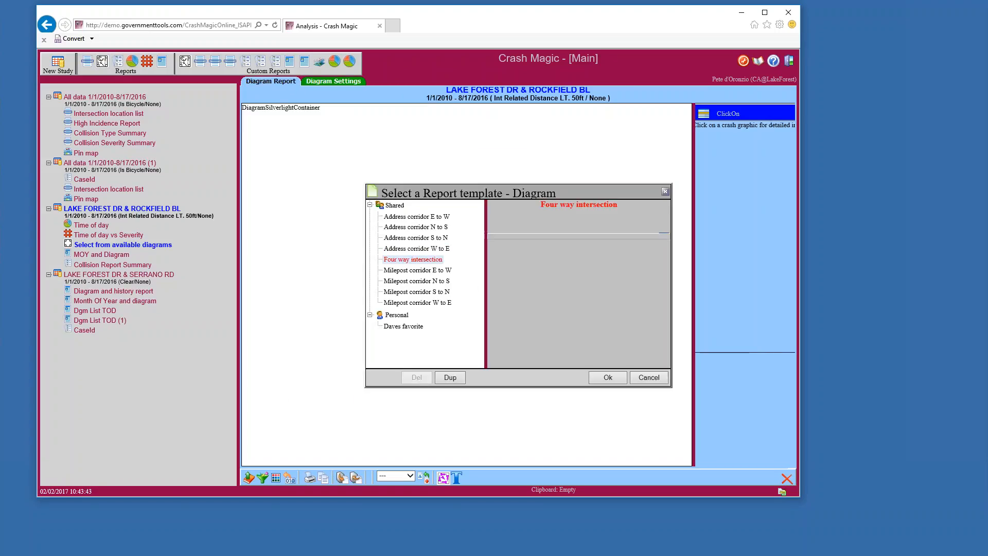
left_click(603, 378)
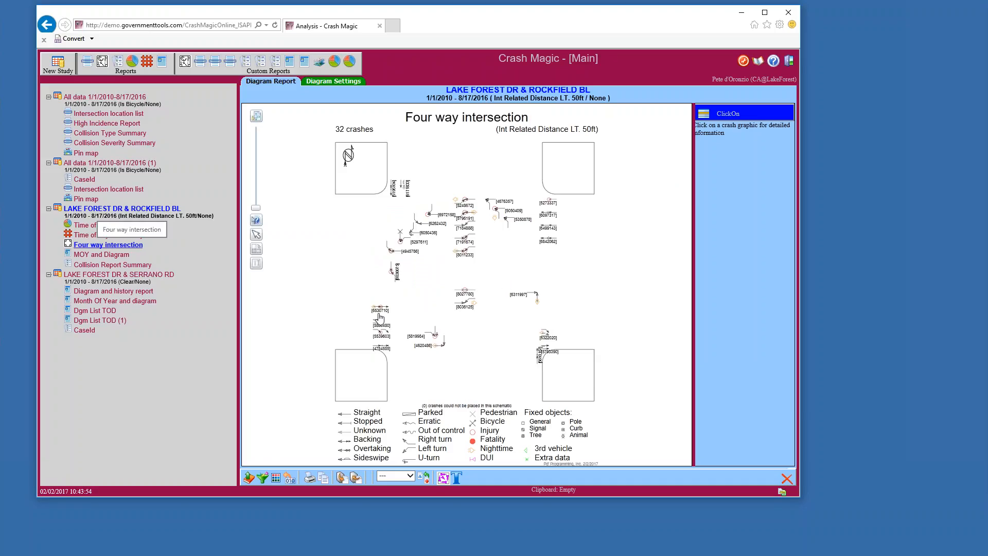
Print the diagram to PDF with the Default.diagram layout, inspect the opened file, and close it
left_click(310, 480)
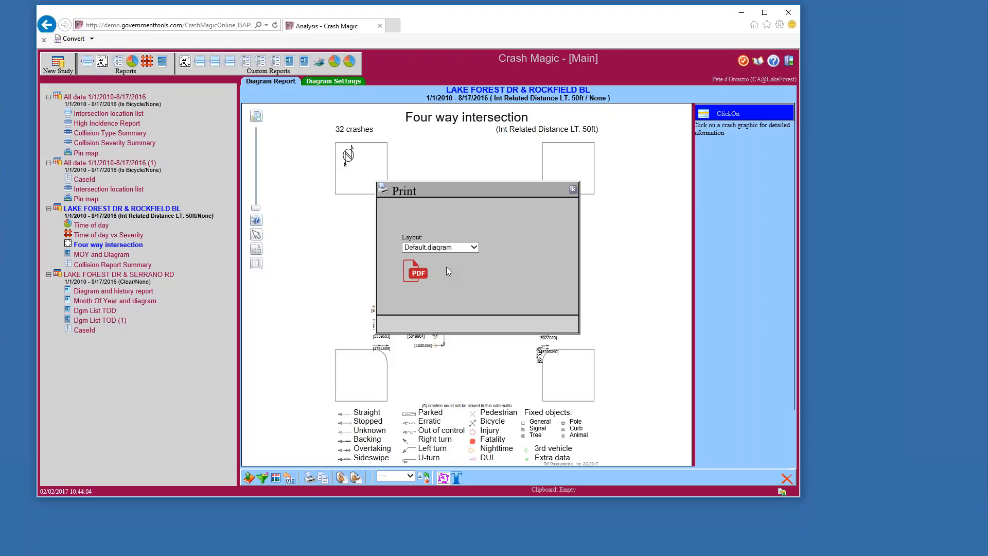
left_click(420, 276)
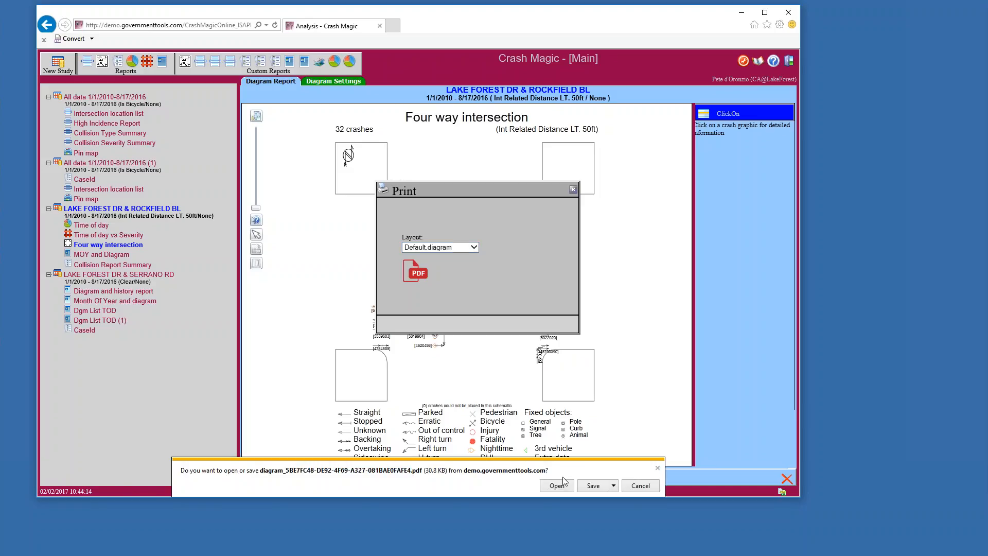
left_click(557, 485)
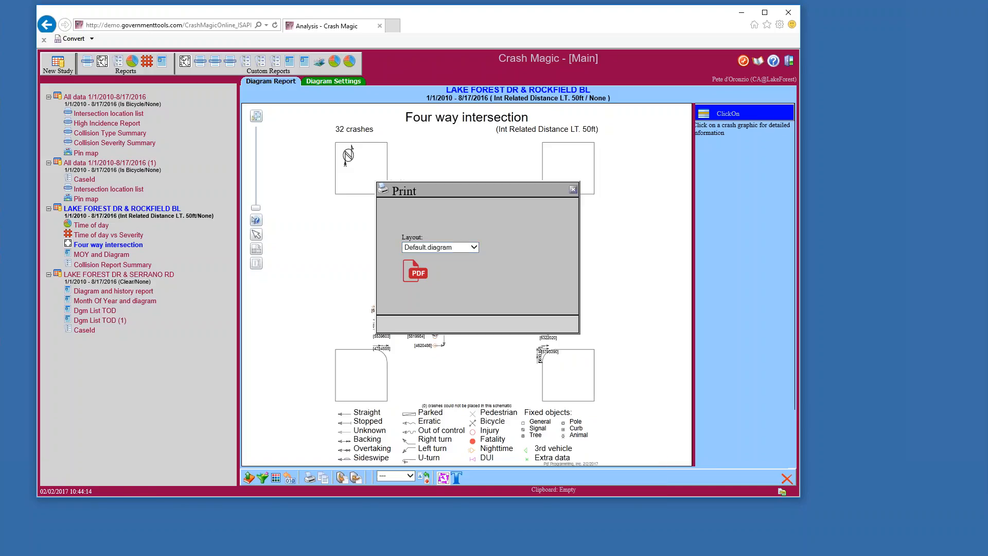
scroll(484, 299, "down", 5)
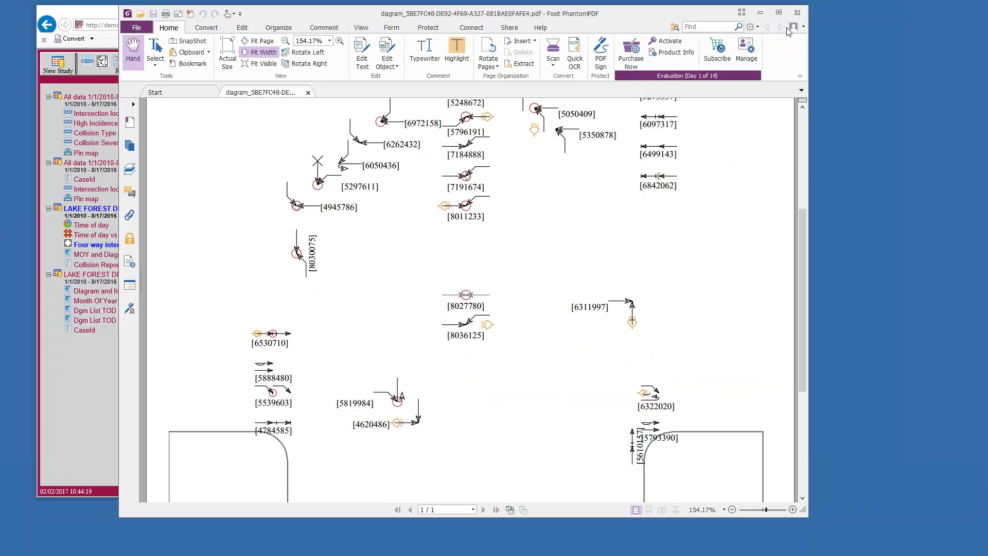
left_click(798, 16)
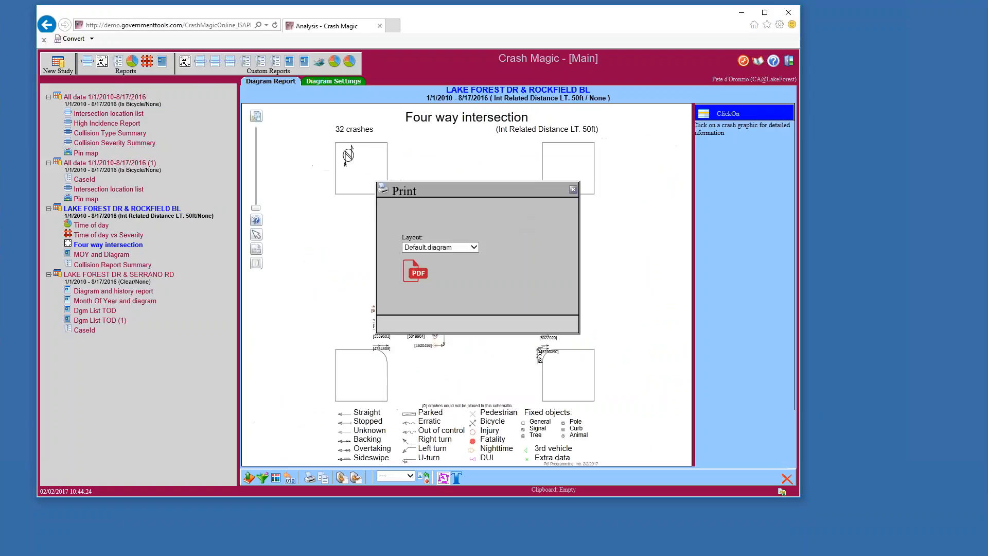
left_click(571, 194)
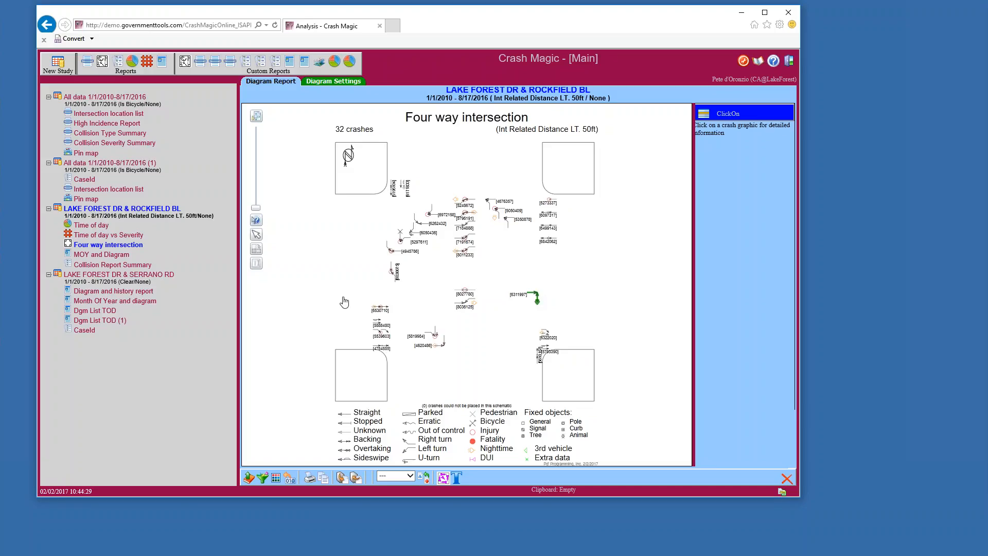
Move crashes 6311997, 6322020, 5610157 and 5793390 into a column in the lower middle of the intersection, beside crash 4620486
left_click(256, 236)
scroll(561, 336, "up", 2)
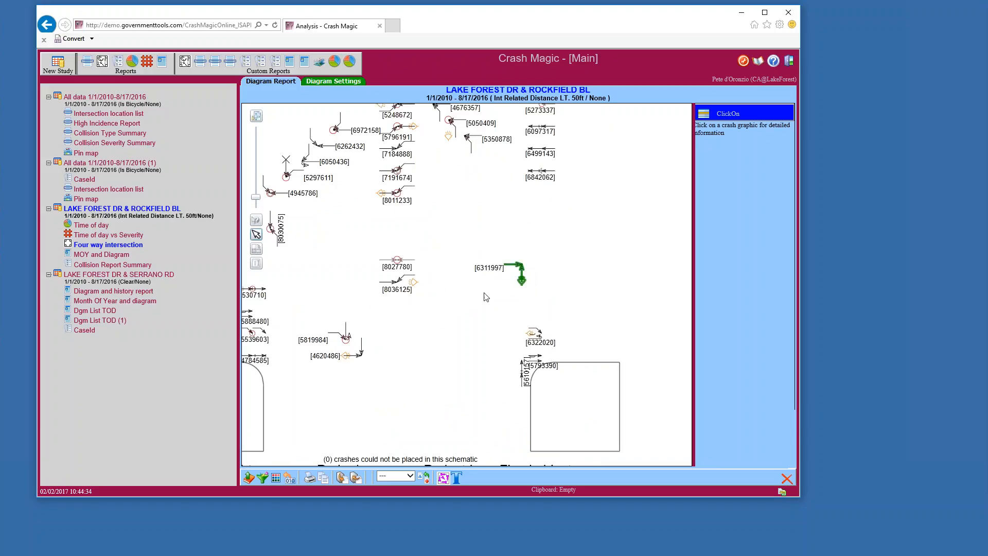
left_click_drag(487, 297, 392, 376)
left_click_drag(542, 337, 428, 377)
left_click_drag(522, 364, 421, 406)
left_click(537, 364)
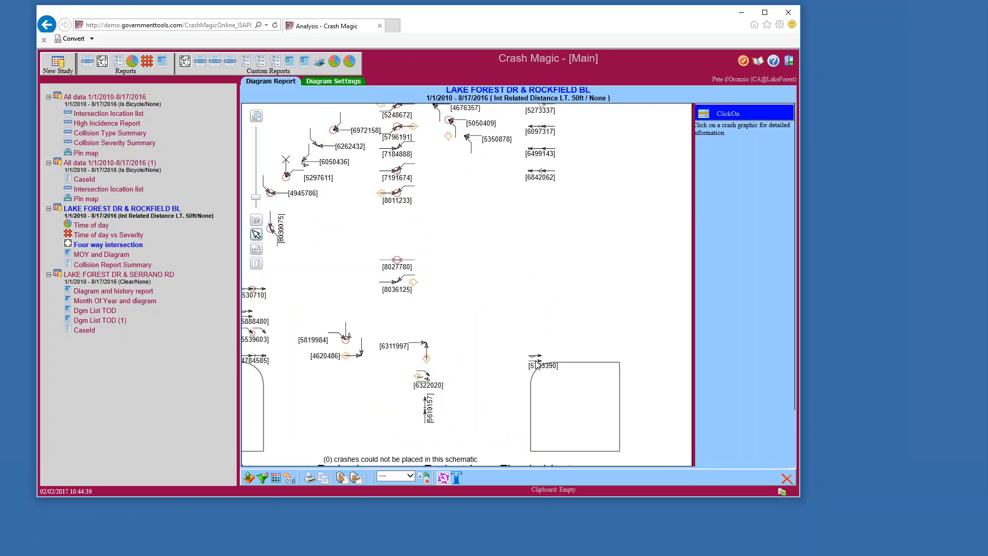
left_click(536, 364)
left_click_drag(459, 345, 418, 328)
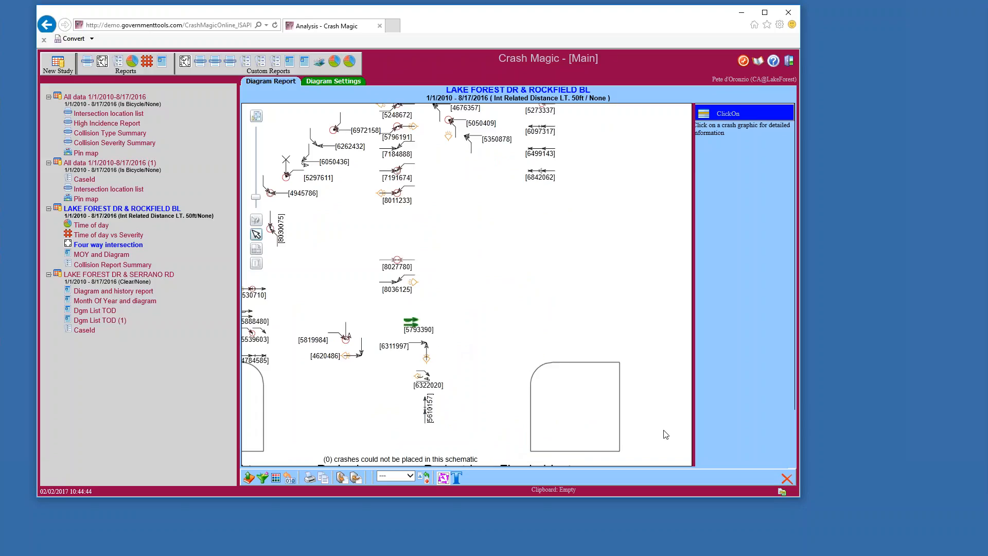
Reload the Four way intersection diagram, print it to PDF, check the moved crashes in the file, and close it
left_click(138, 246)
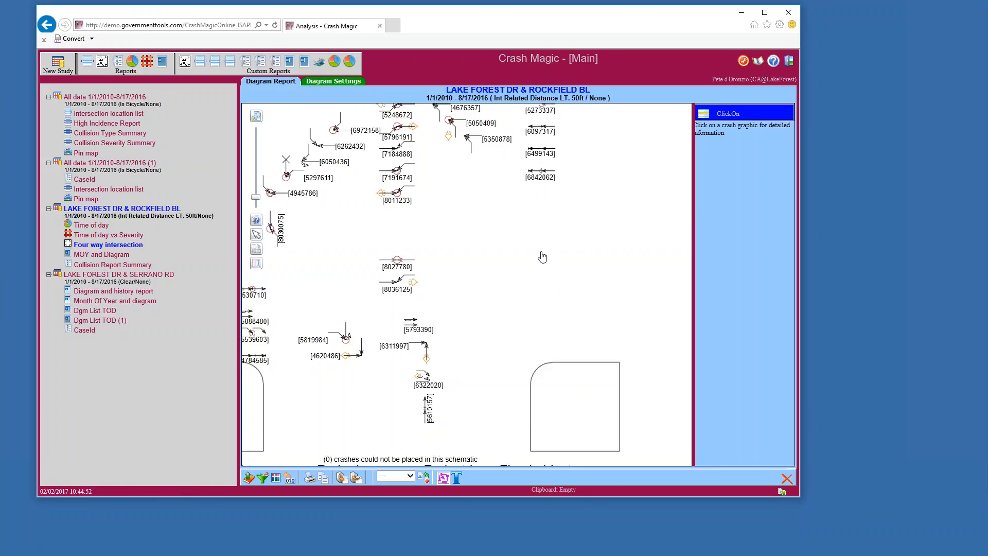
left_click(309, 478)
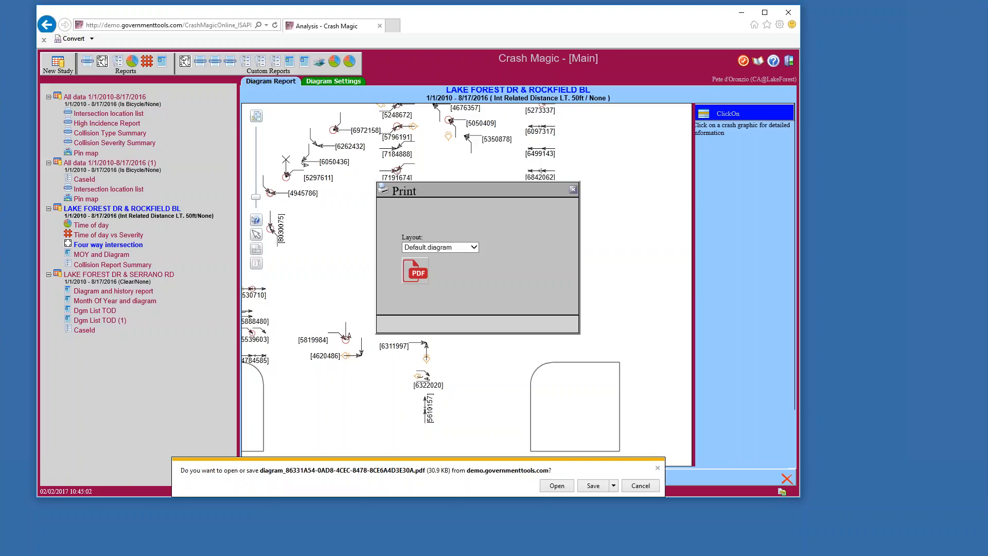
left_click(546, 485)
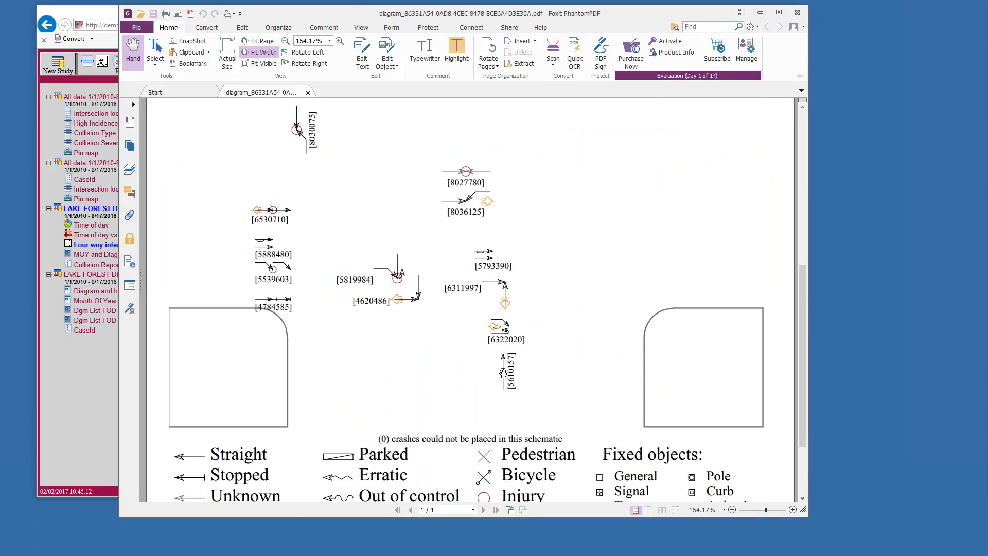
left_click(796, 13)
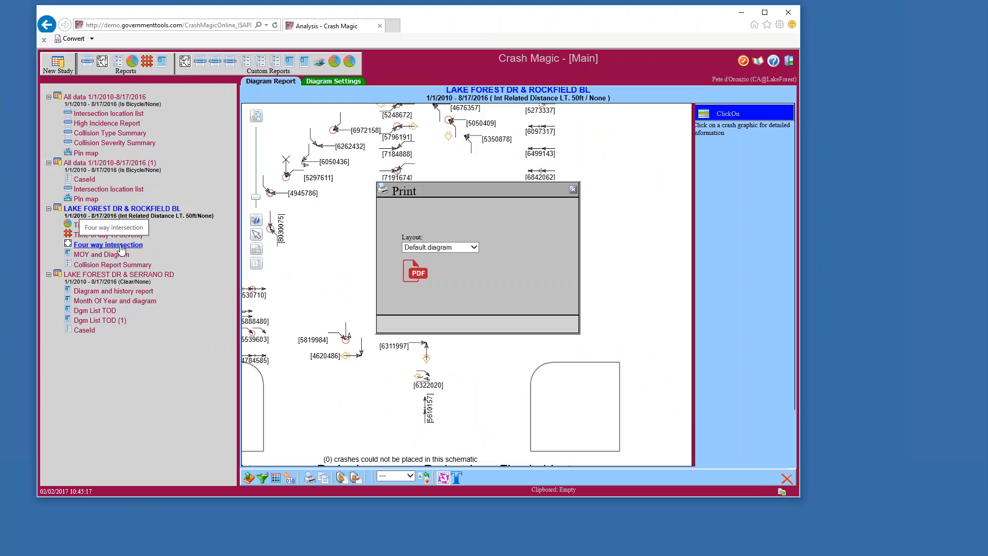
left_click(574, 191)
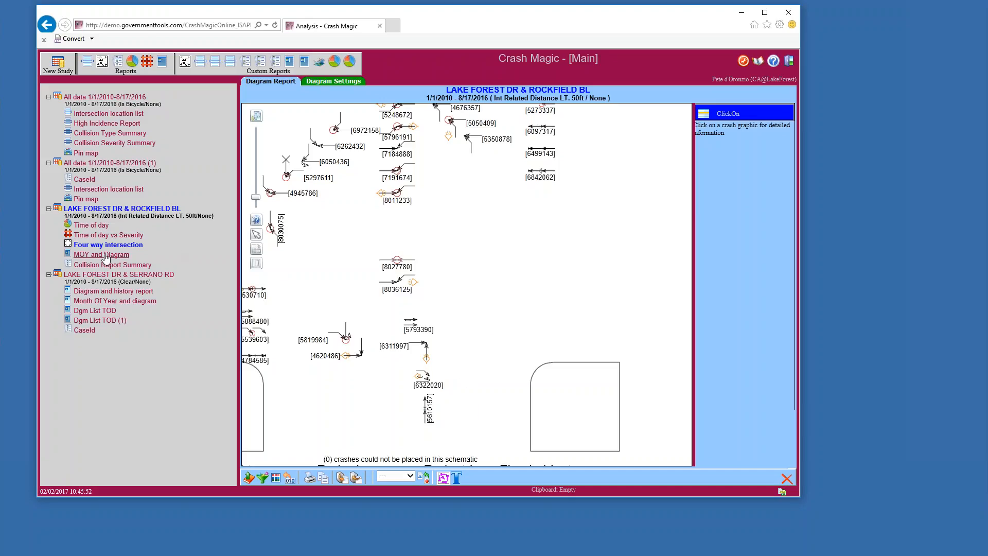
Add a layout report to the LAKE FOREST DR & ROCKFIELD BL study from the shared Default template
left_click(162, 65)
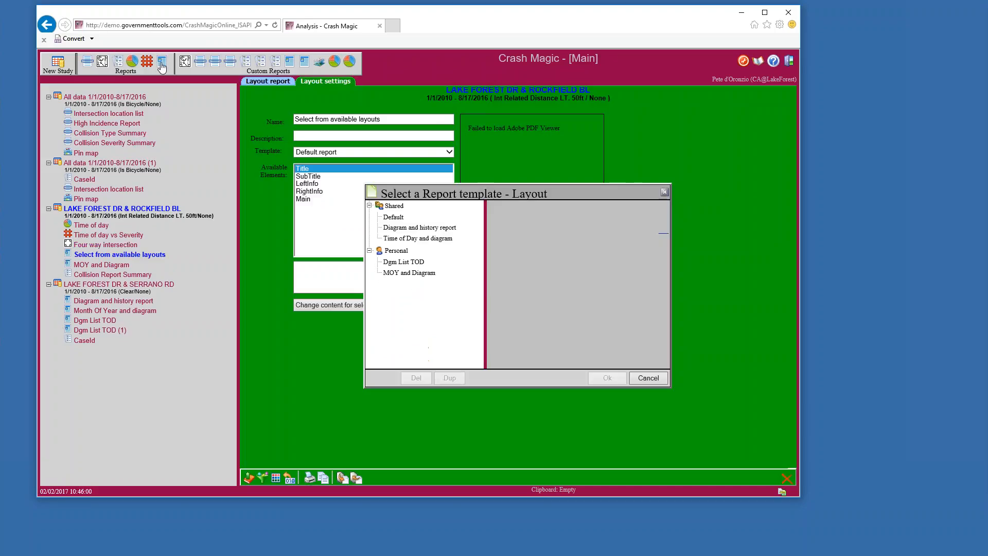
left_click(394, 219)
left_click(600, 379)
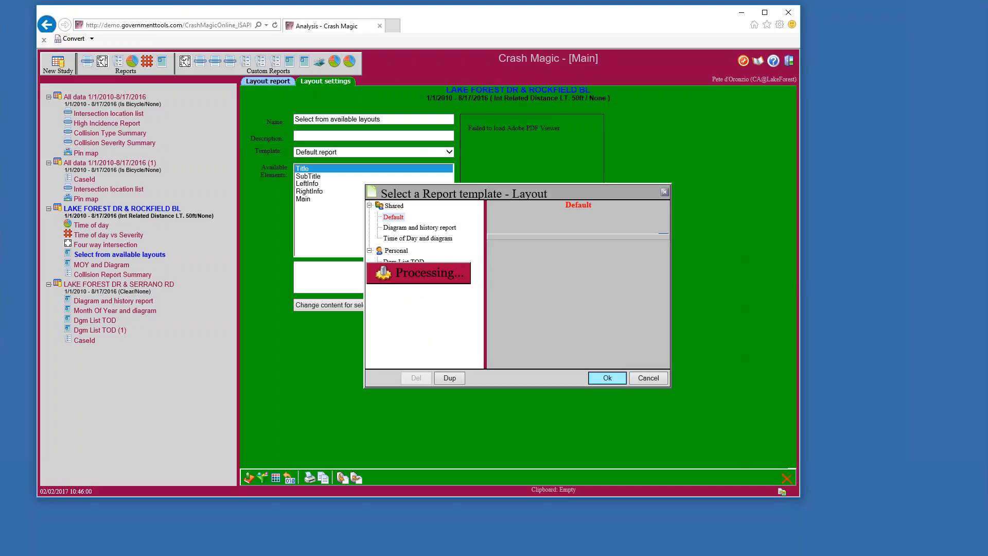
Fill the layout's Main element with the Diagram Template content from the Four way intersection template and view the layout report
left_click(356, 307)
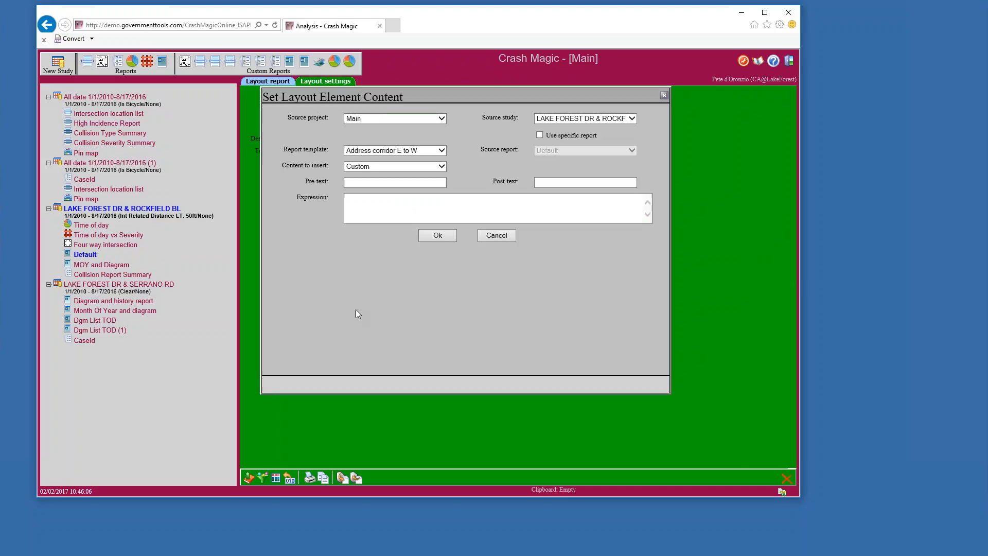
left_click(441, 150)
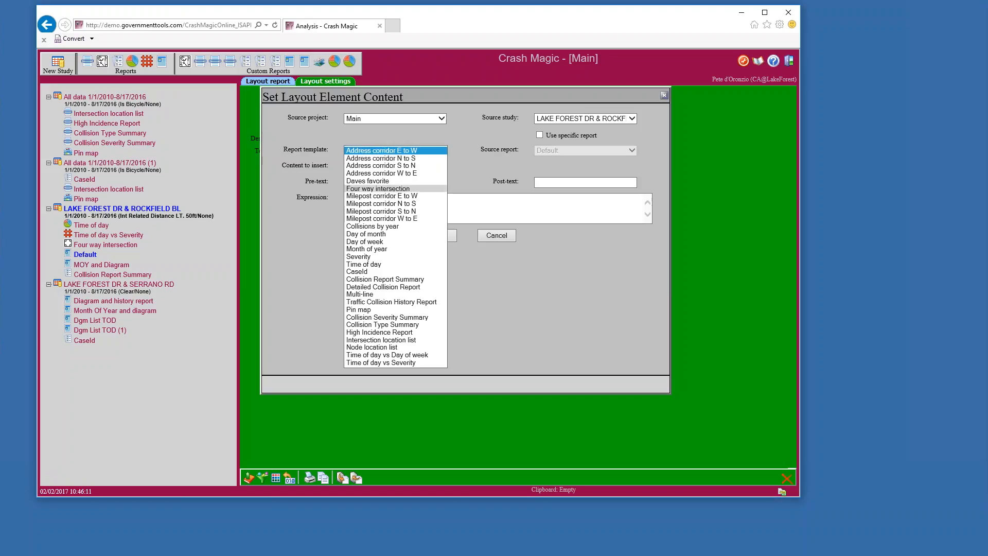
left_click(391, 189)
left_click(379, 166)
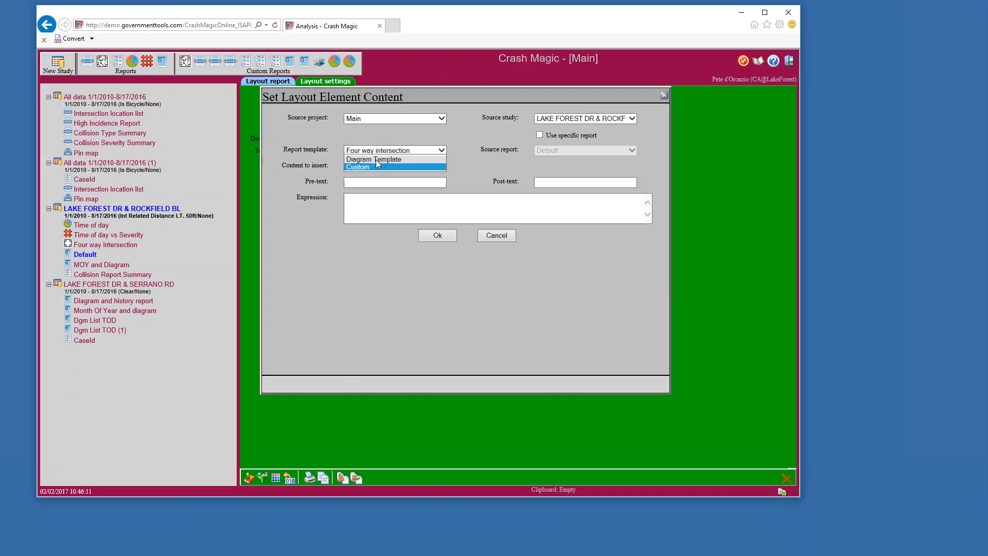
left_click(374, 159)
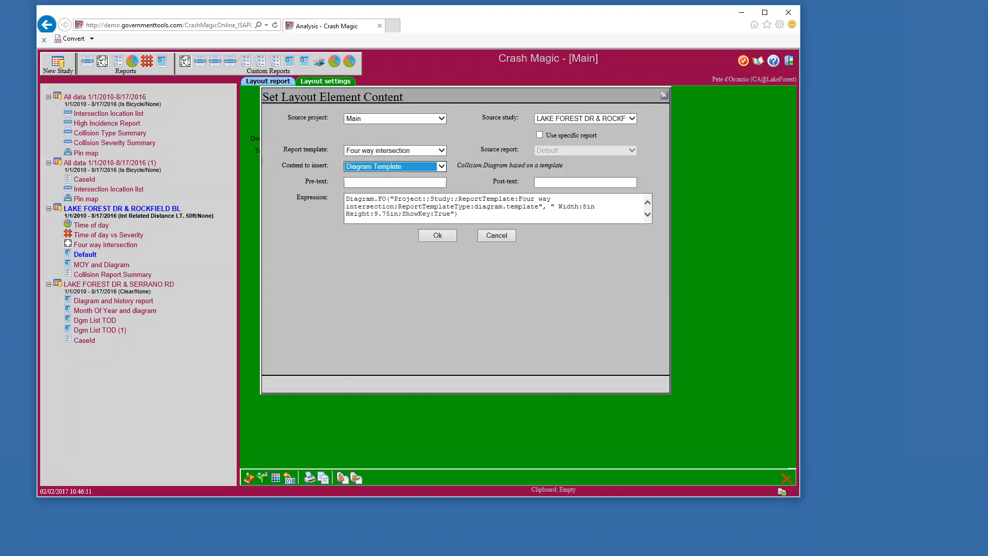
left_click(428, 239)
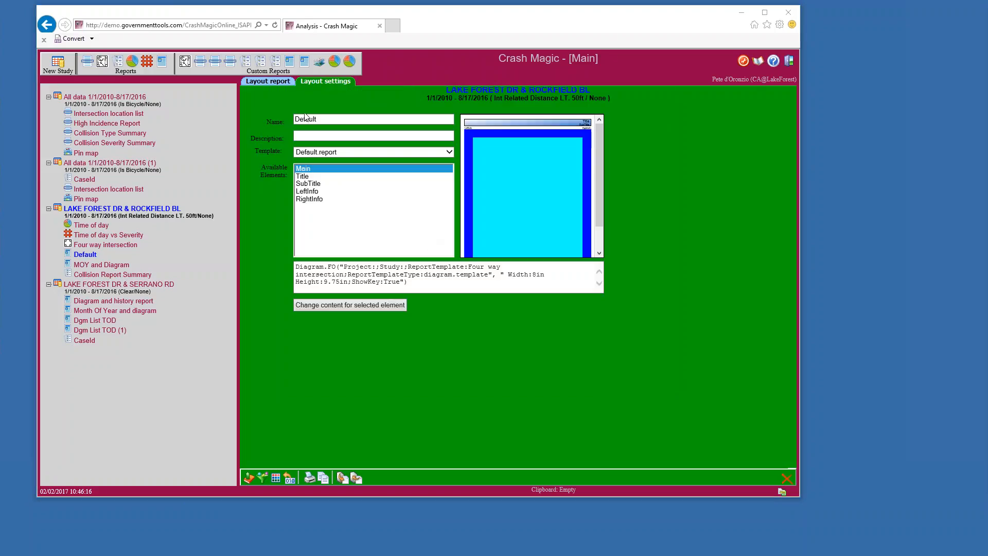
left_click(264, 83)
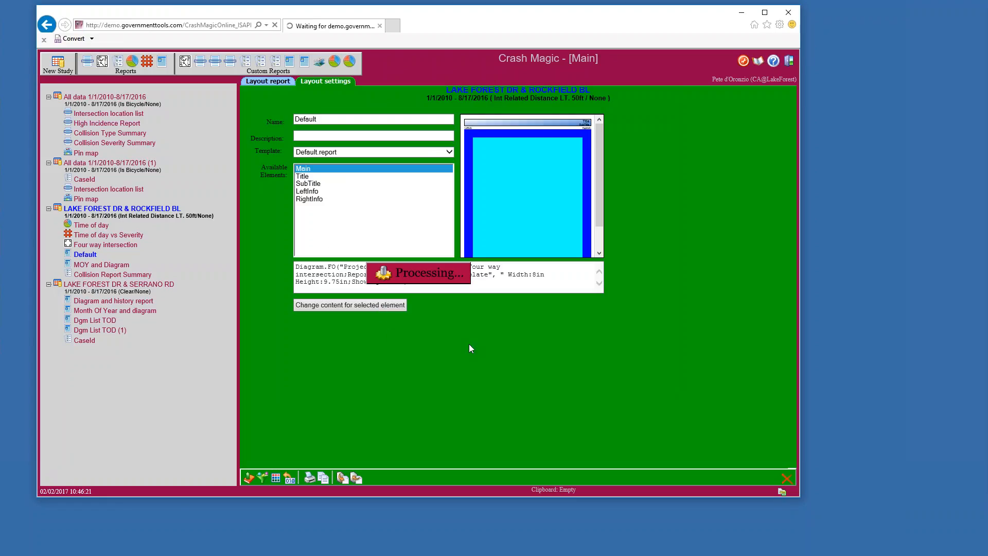
scroll(468, 344, "down", 10)
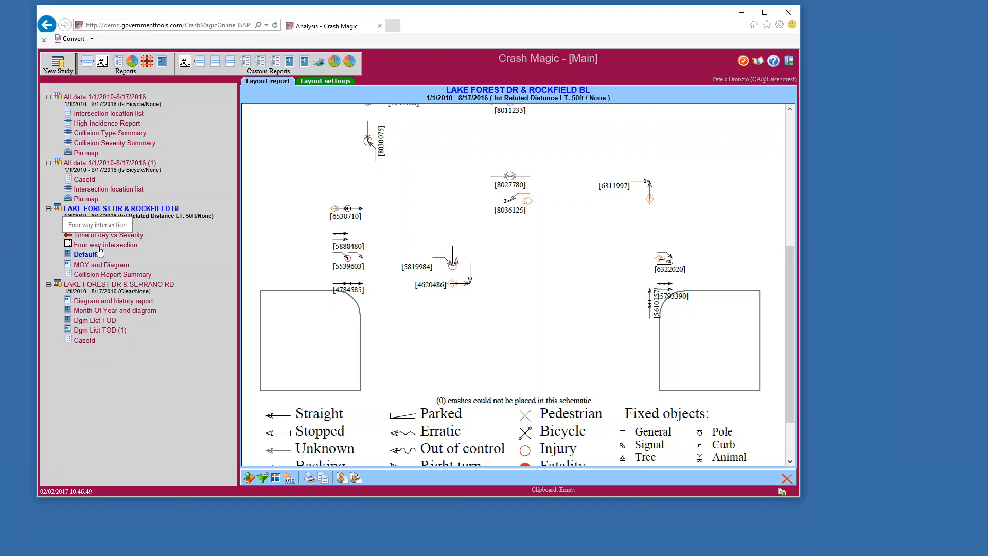
Switch the Main element's content source to a specific report, choosing Four way intersection as the source report
left_click(315, 81)
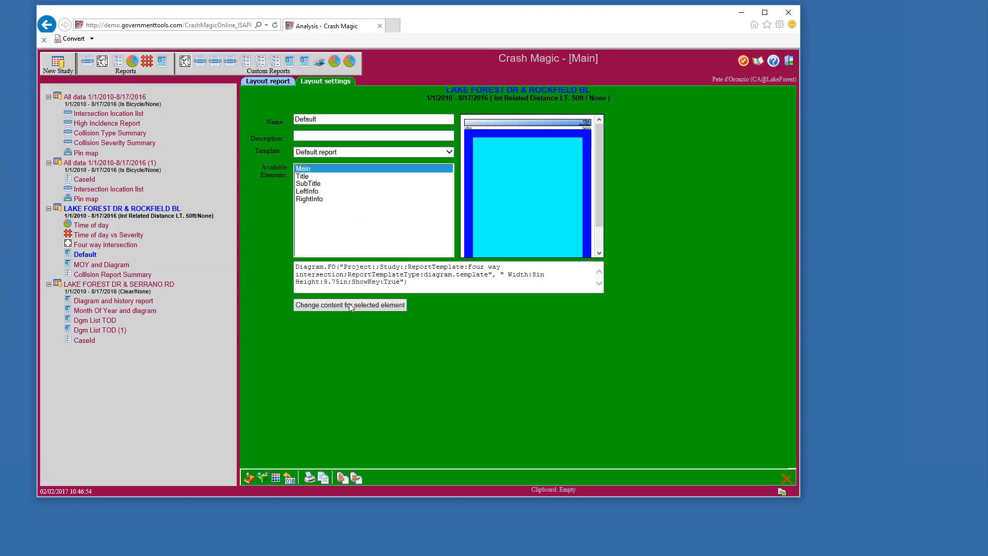
left_click(349, 304)
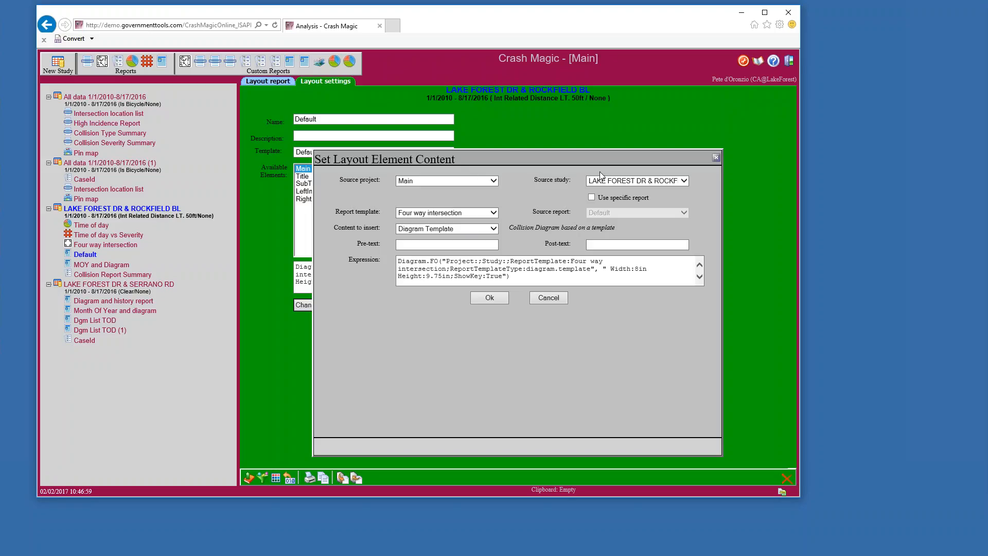
left_click_drag(397, 213, 345, 212)
left_click_drag(571, 213, 533, 212)
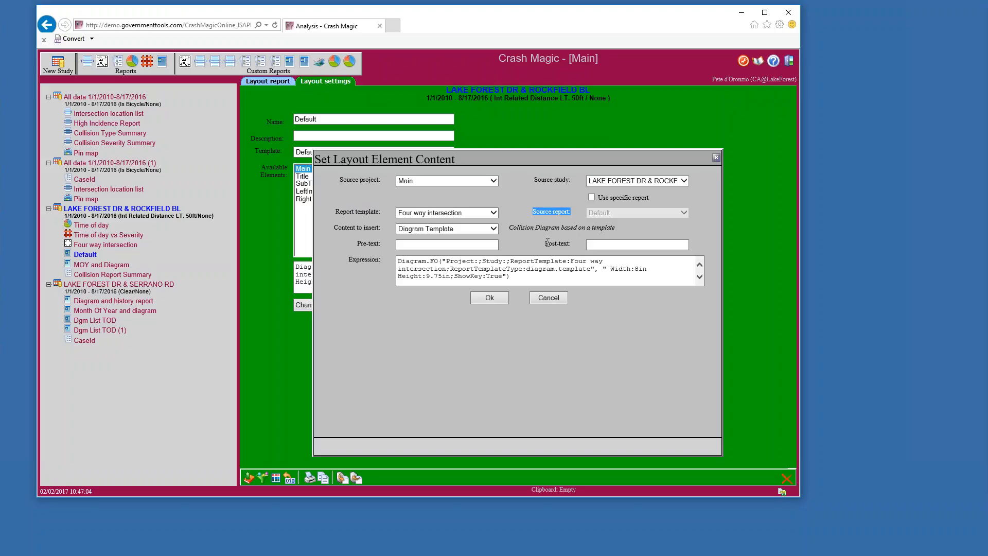
left_click_drag(608, 205, 612, 209)
left_click(613, 210)
left_click(592, 197)
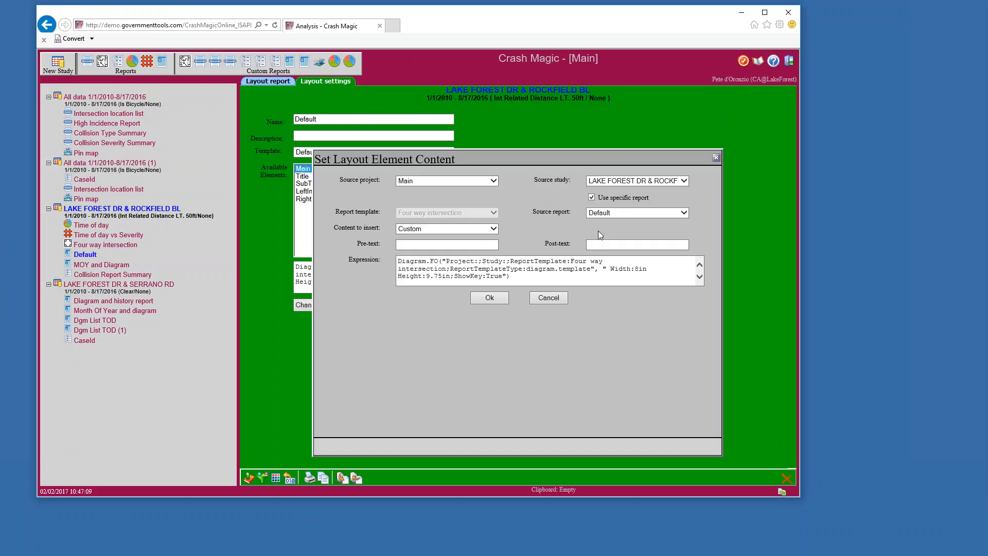
left_click(599, 214)
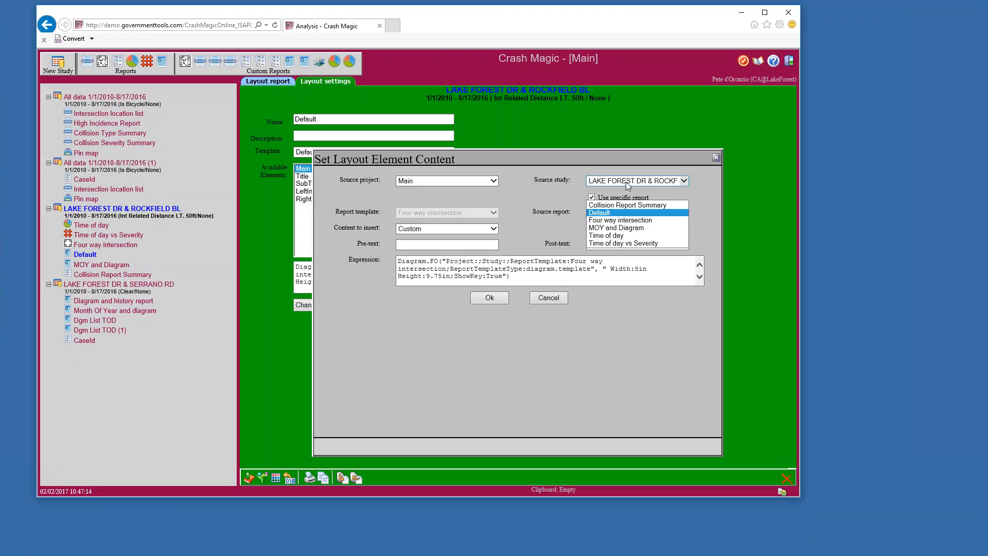
left_click(629, 220)
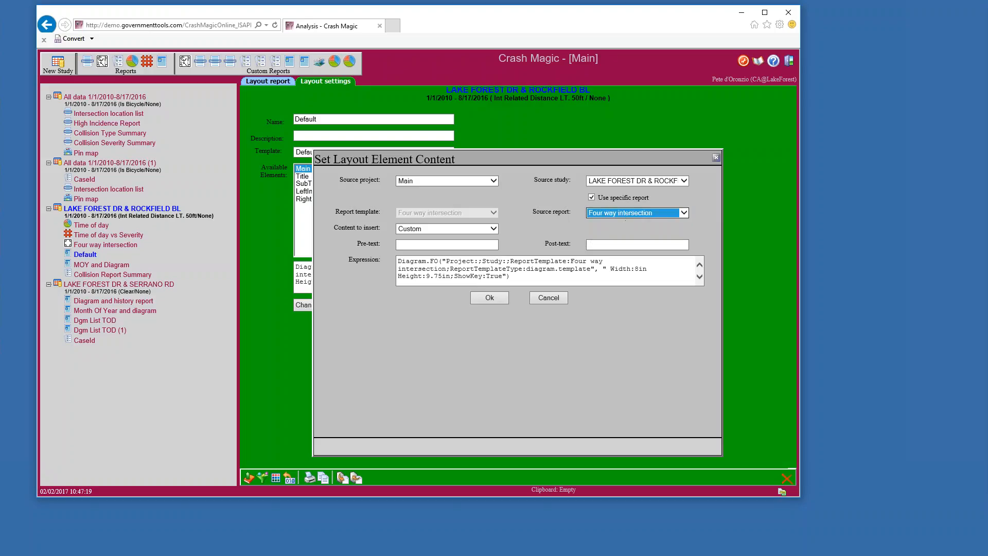
Insert the report's Diagram as the Main element's content, accept it, and check the moved crashes in the layout report
left_click(493, 228)
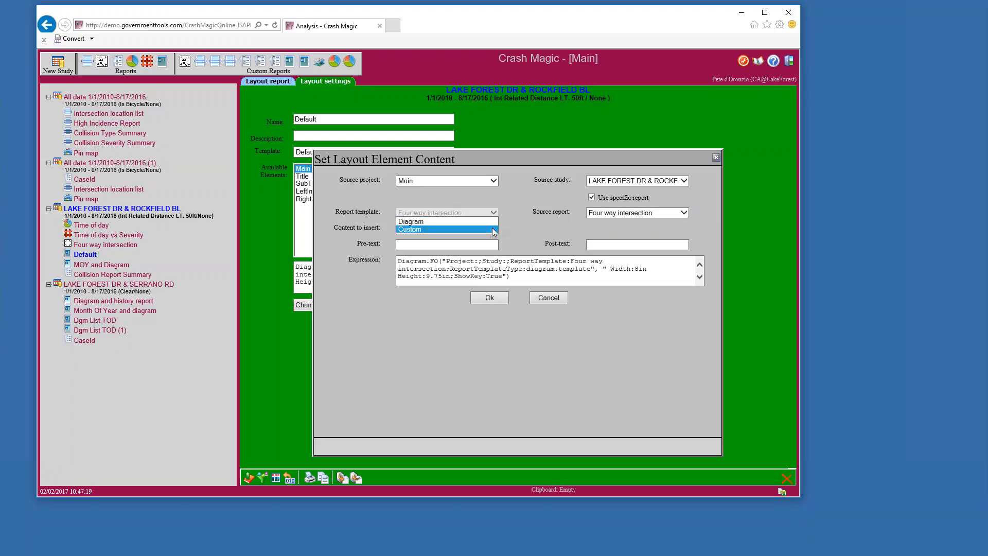
left_click(421, 221)
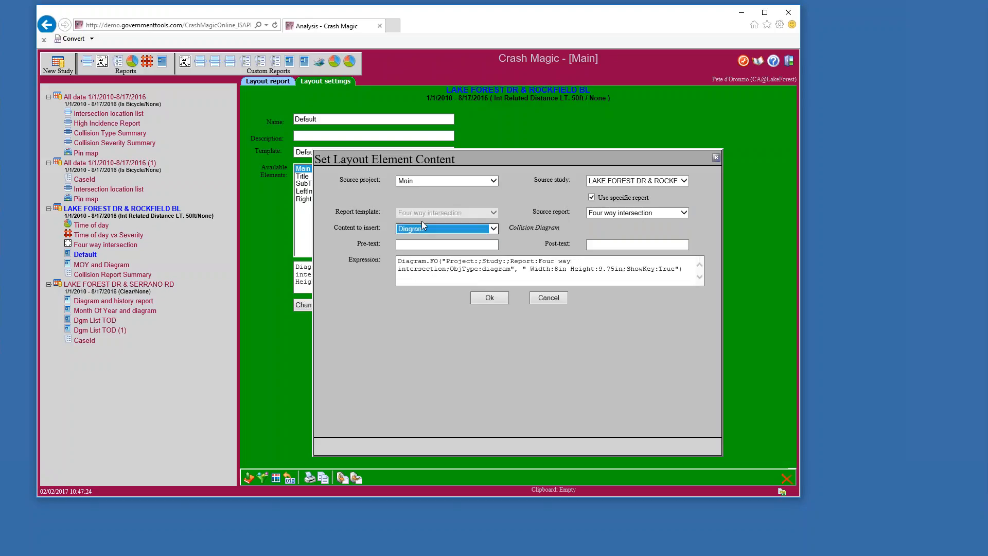
left_click_drag(538, 262, 509, 270)
double_click(522, 261)
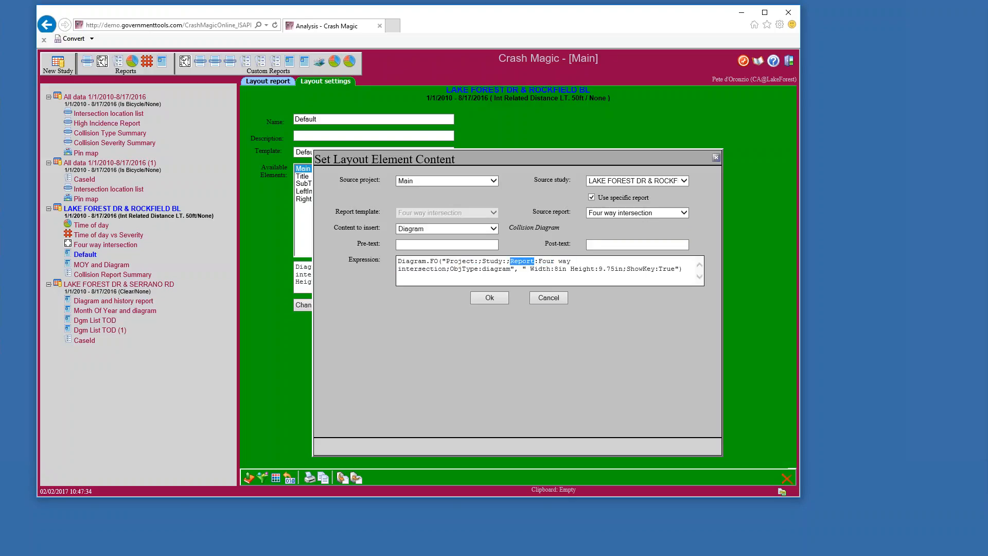
left_click(489, 298)
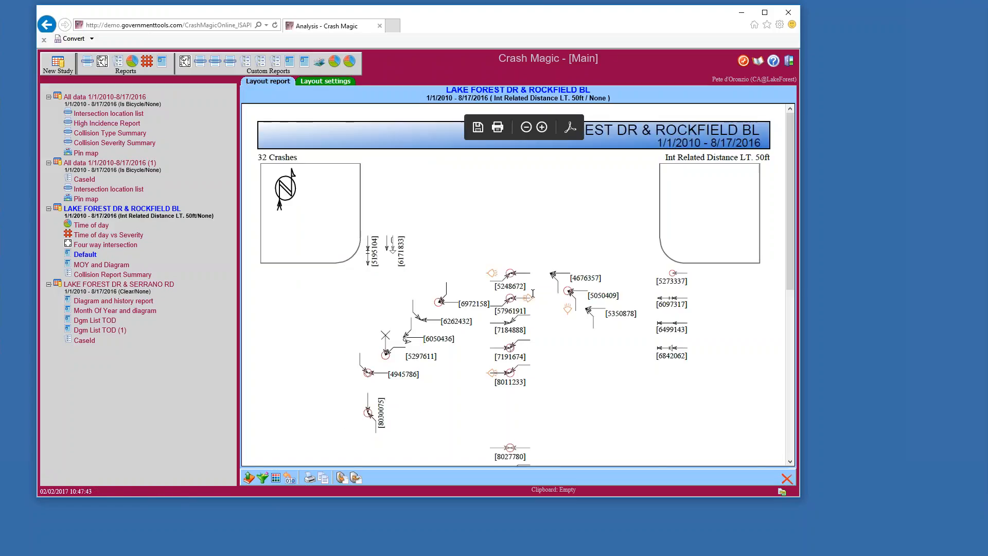
scroll(533, 292, "down", 4)
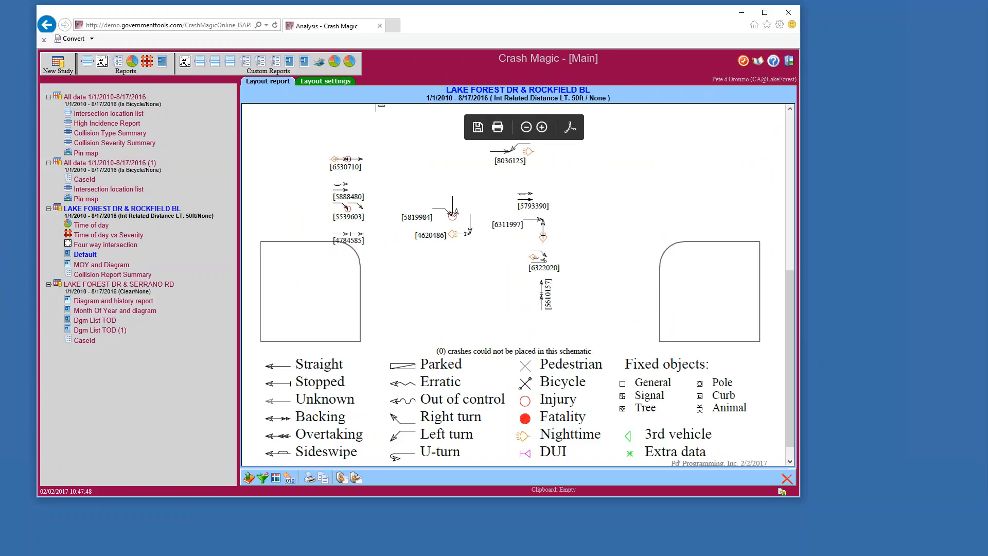
left_click(325, 81)
left_click(360, 309)
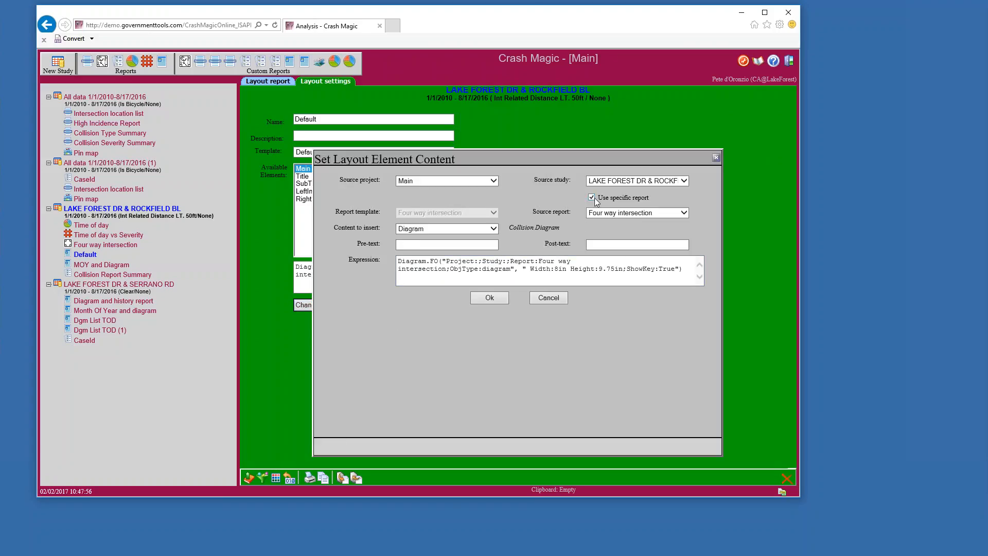
left_click(601, 213)
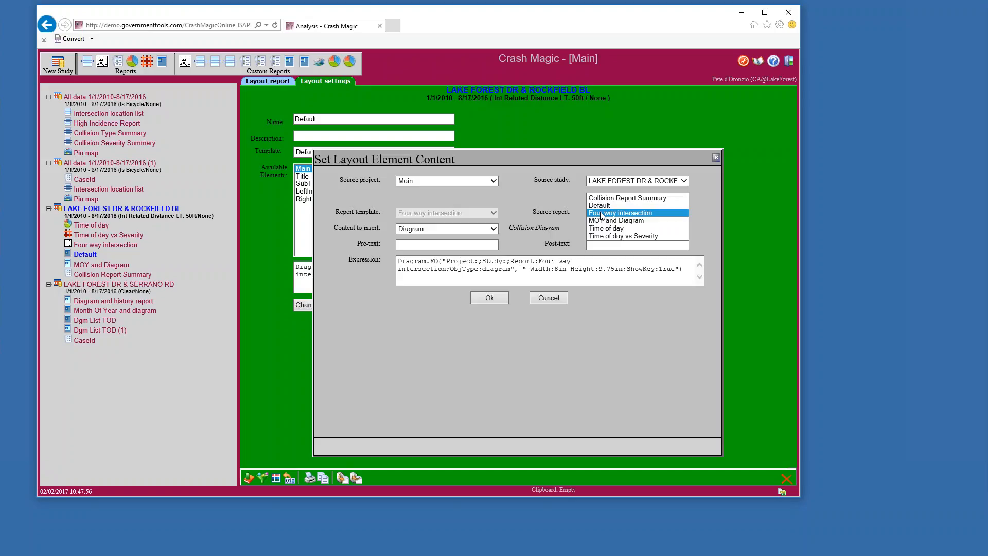
left_click(601, 213)
left_click(592, 198)
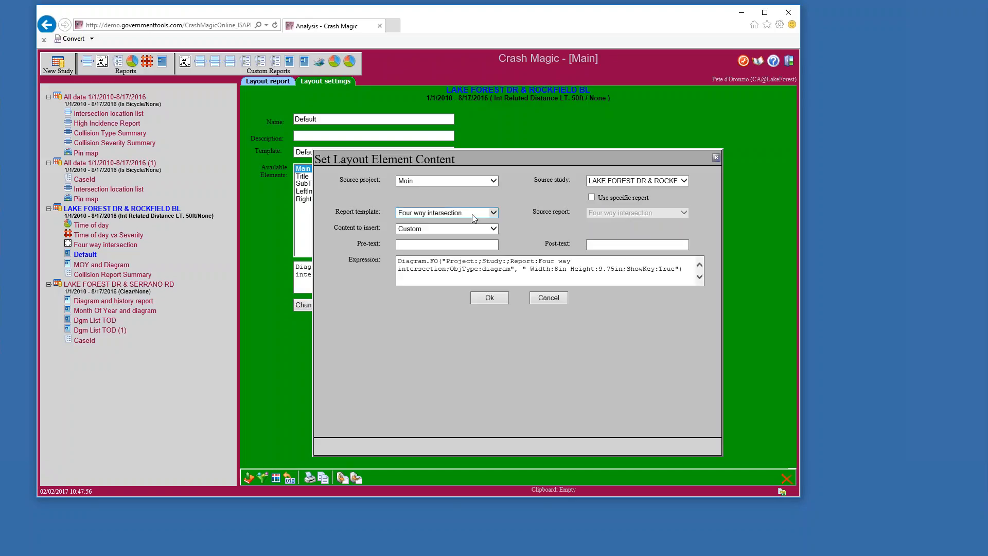
left_click(471, 214)
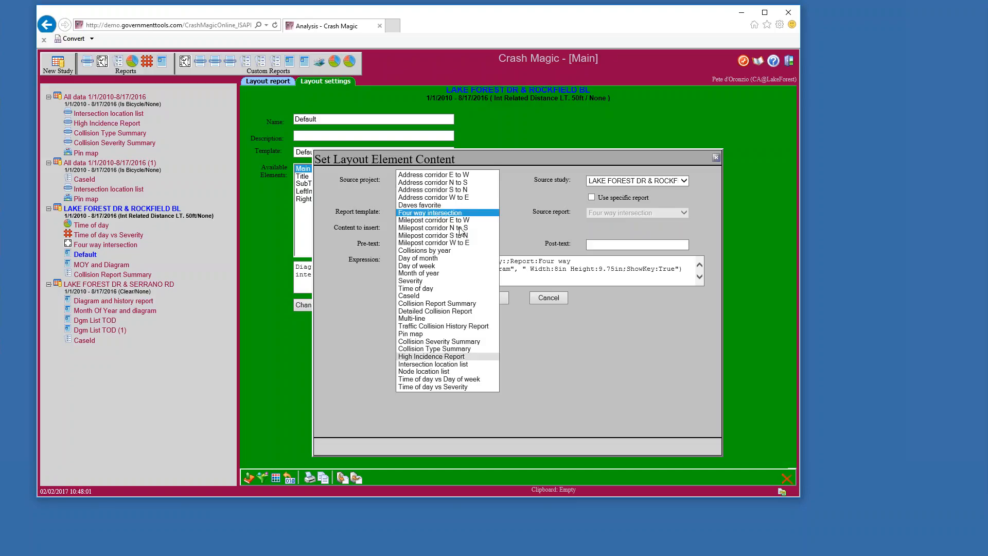
left_click(479, 212)
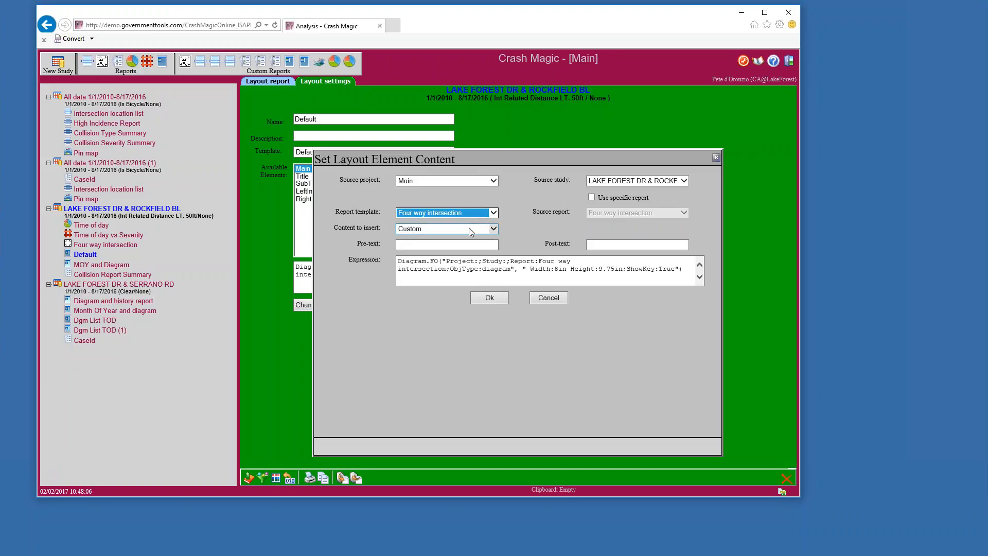
left_click(469, 229)
left_click(438, 225)
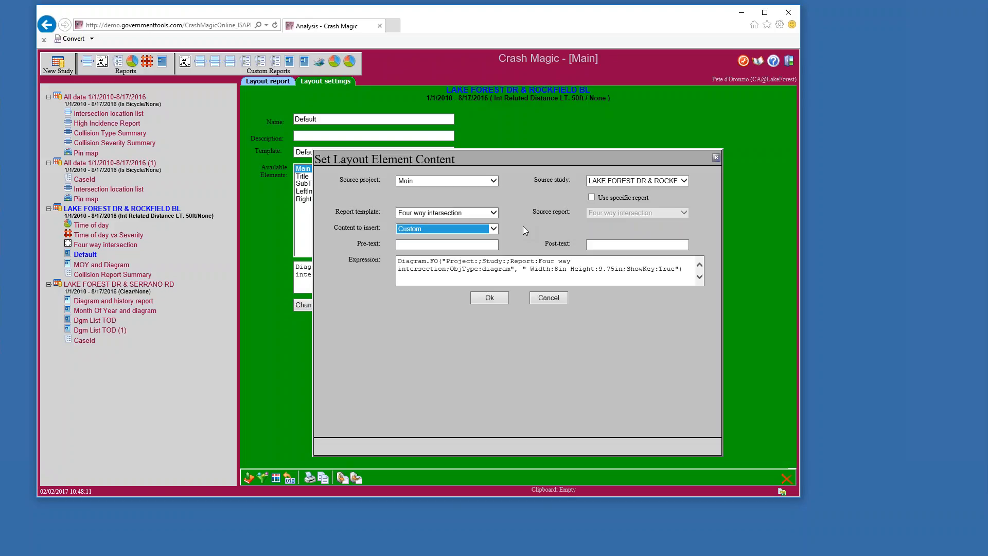
left_click(546, 302)
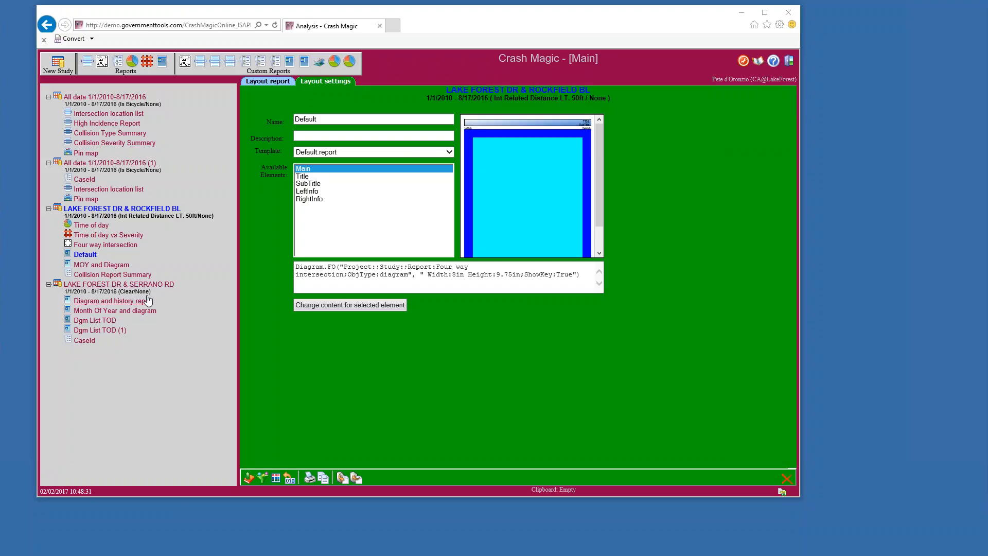
In the first All data study's Intersection location list, clear the selections and choose LAKE FOREST DR & SERRANO RD and LAKE FOREST DR & ROCKFIELD BL
left_click(757, 60)
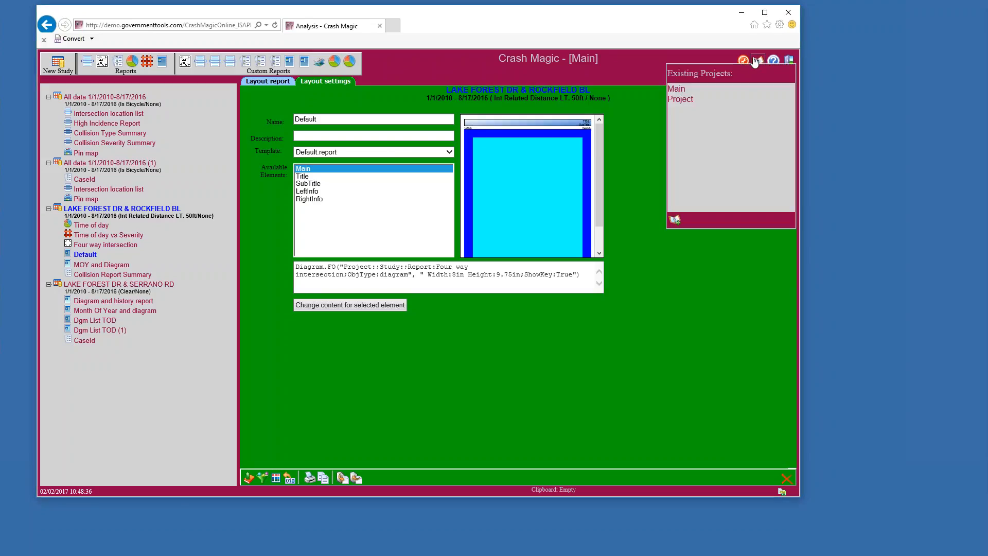
left_click(109, 114)
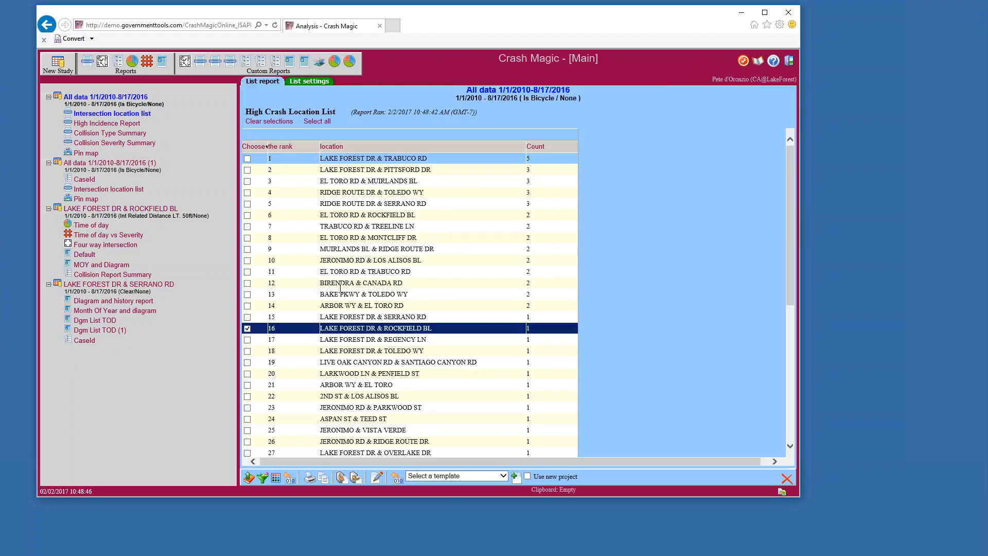
scroll(339, 288, "down", 5)
scroll(339, 288, "up", 5)
left_click(269, 121)
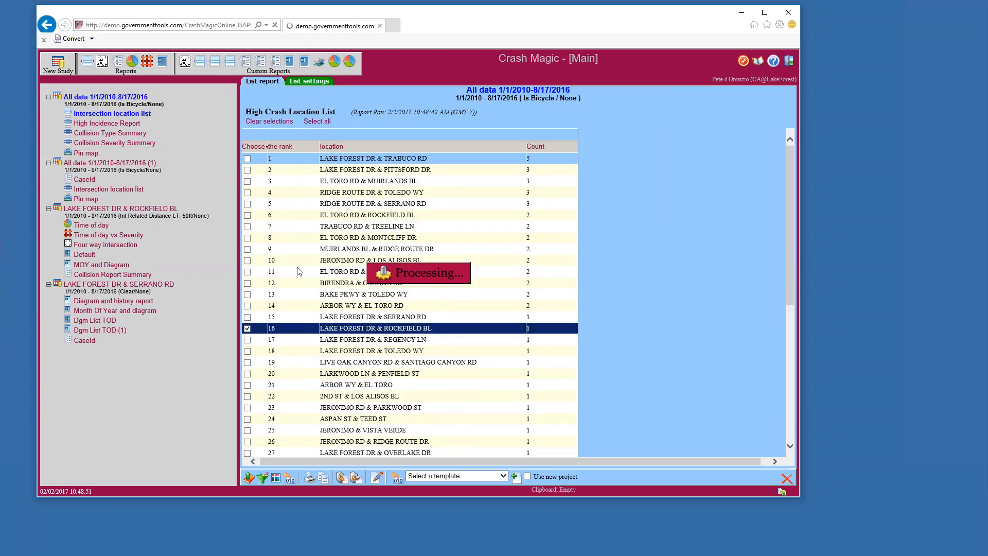
left_click(247, 317)
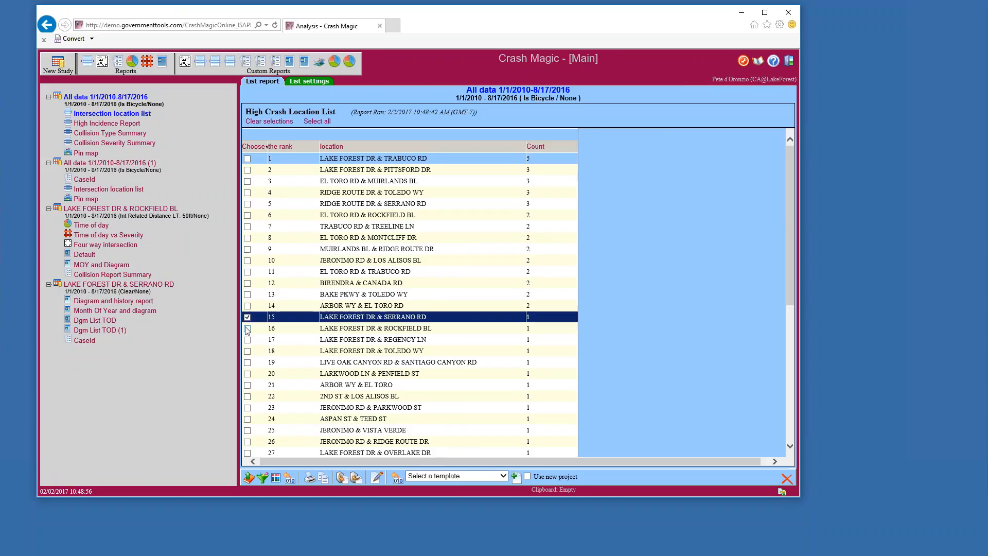
left_click(332, 327)
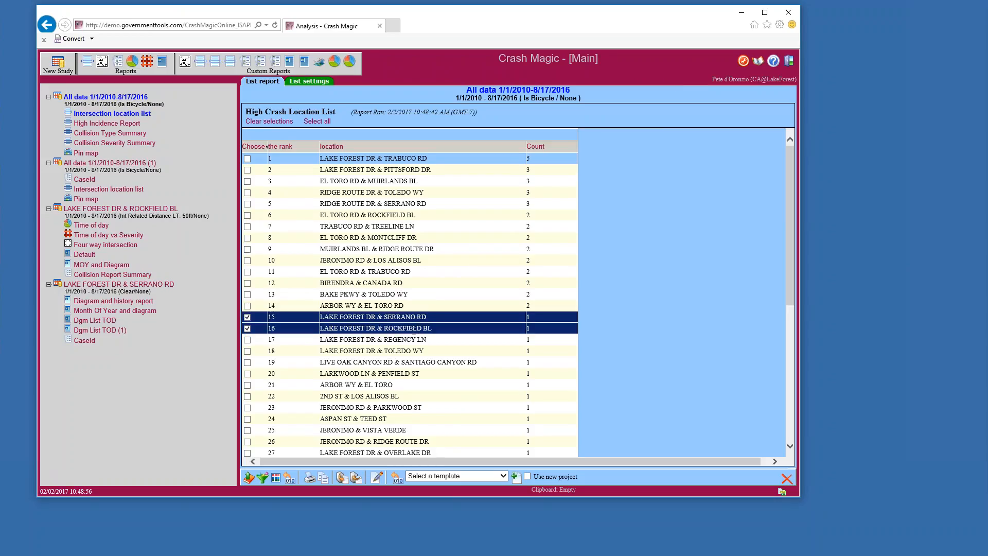
Create Four way intersection diagrams for both chosen locations in a new project
left_click(503, 476)
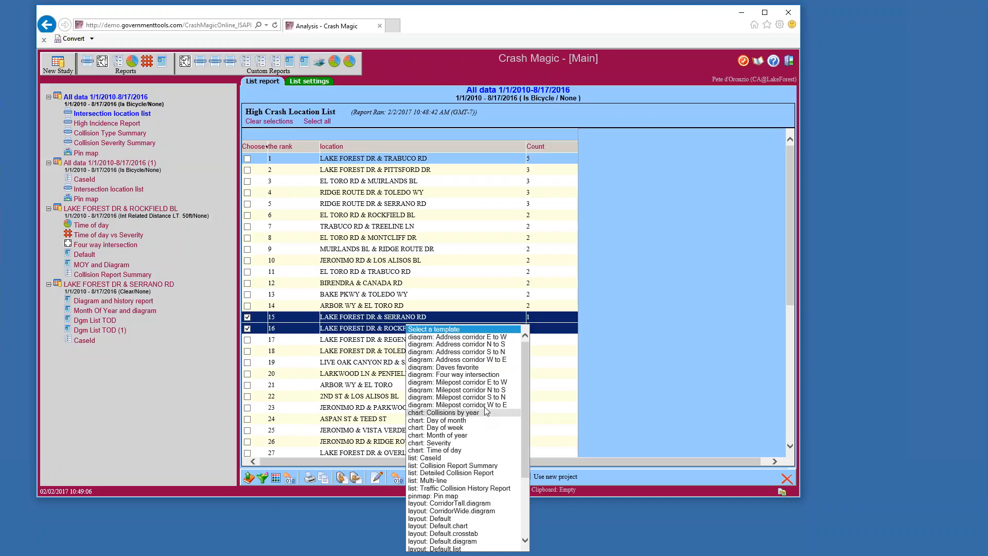
left_click(486, 374)
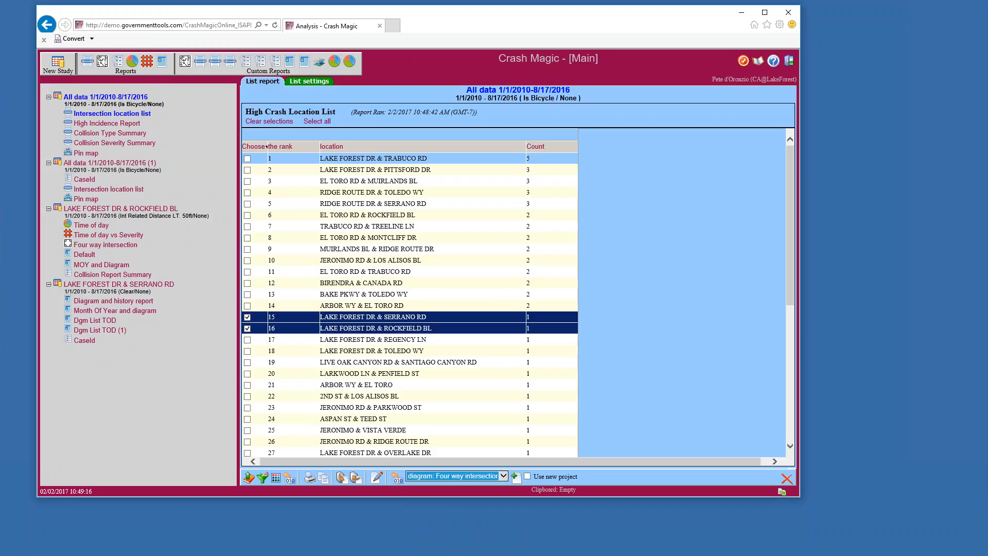
left_click(527, 475)
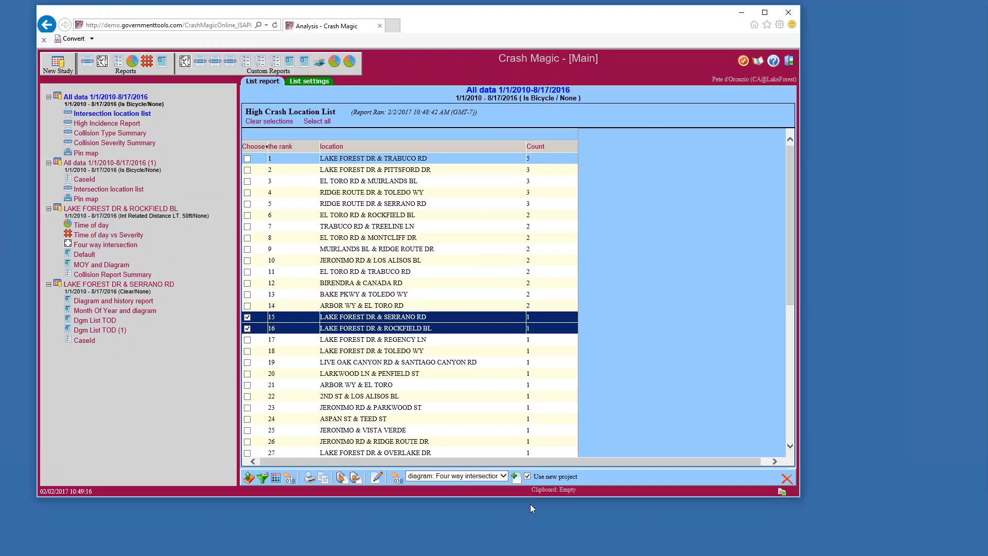
left_click(515, 477)
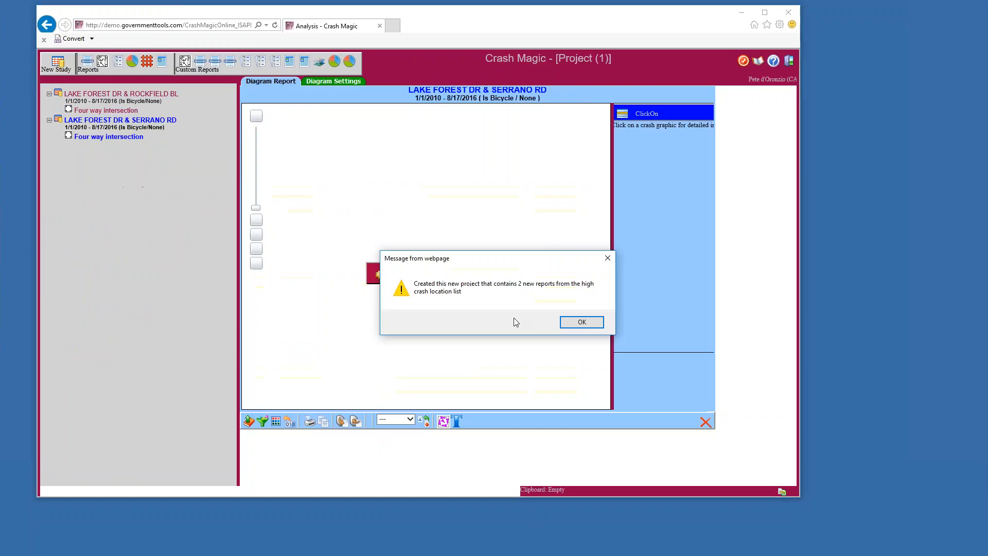
left_click(570, 323)
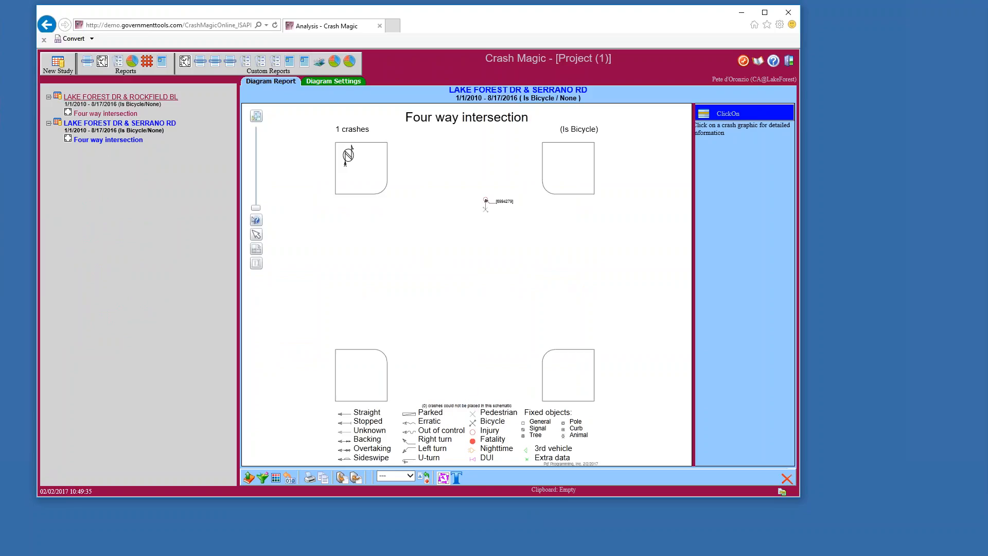
Set the LAKE FOREST DR & ROCKFIELD BL study's end date to 12/31/2012 and its filter to Clear
left_click(116, 98)
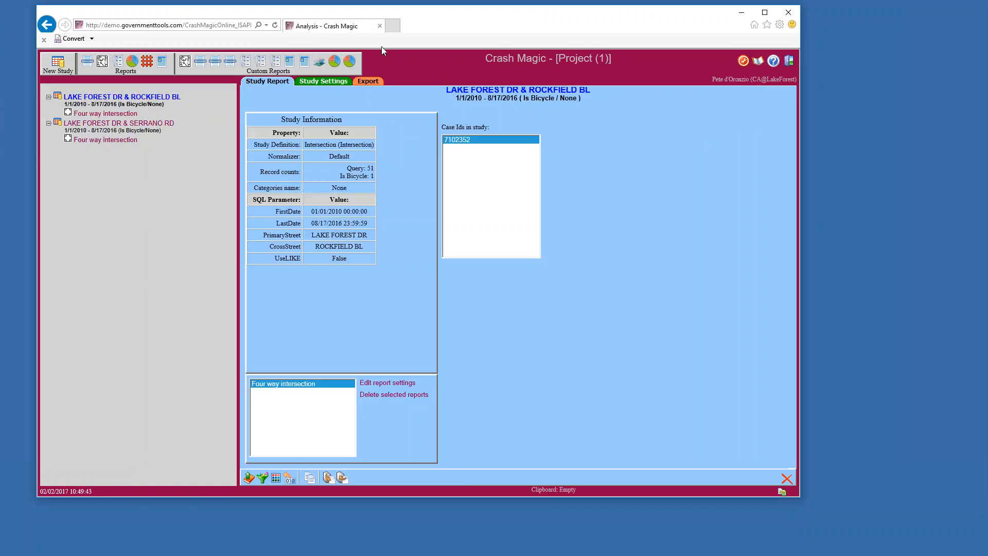
left_click(333, 85)
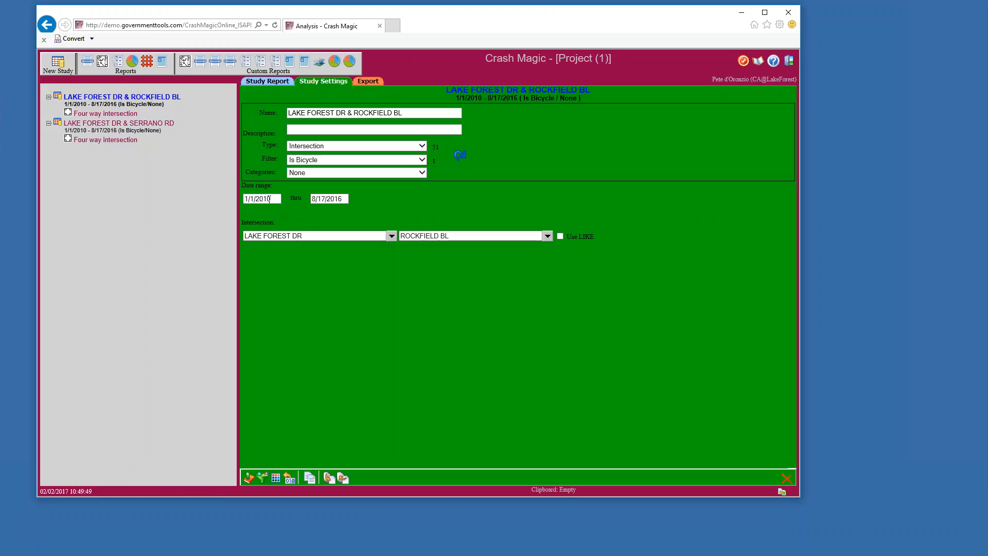
left_click_drag(342, 200, 316, 199)
key("BackSpace")
key("BackSpace")
key("BackSpace")
type("12")
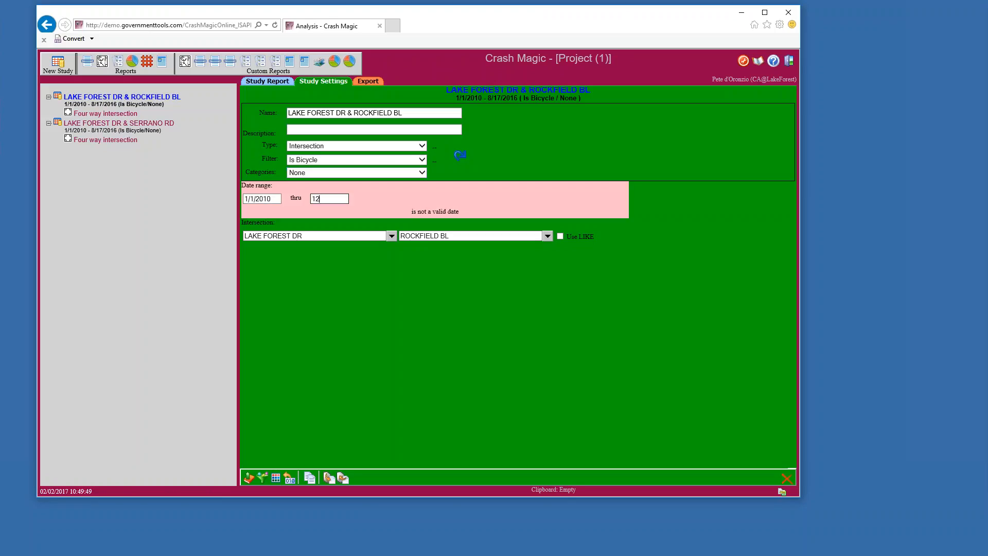
type("/31/21")
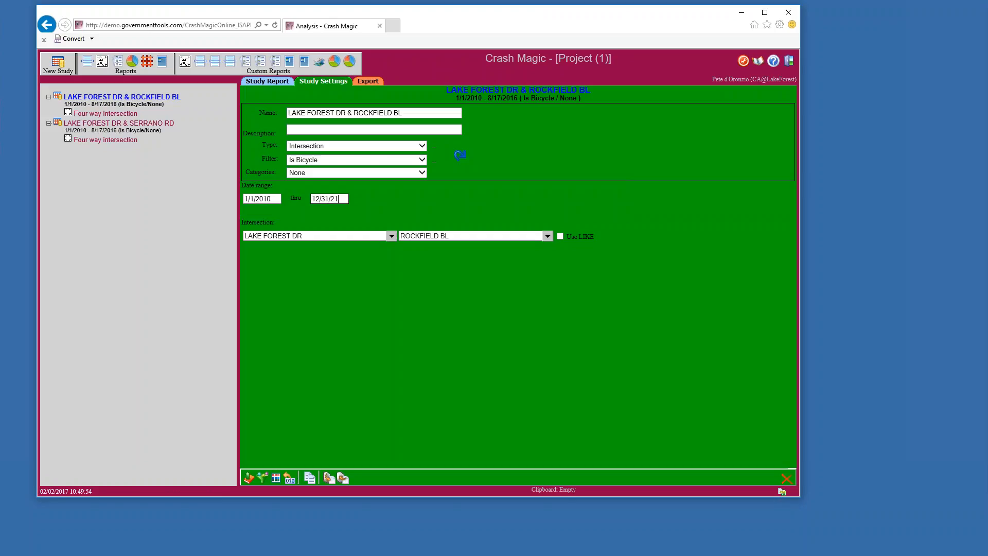
key("BackSpace")
type("012")
left_click(422, 159)
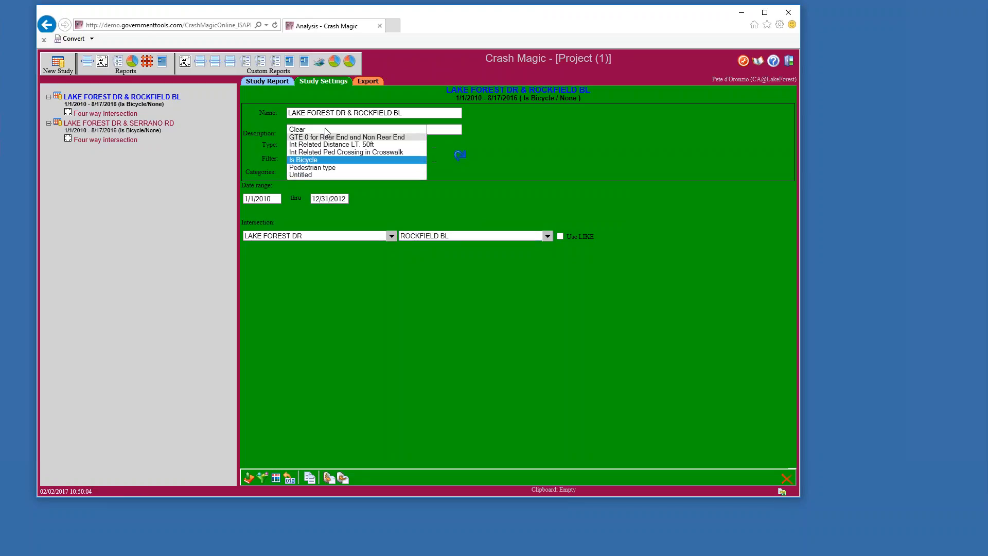
left_click(309, 129)
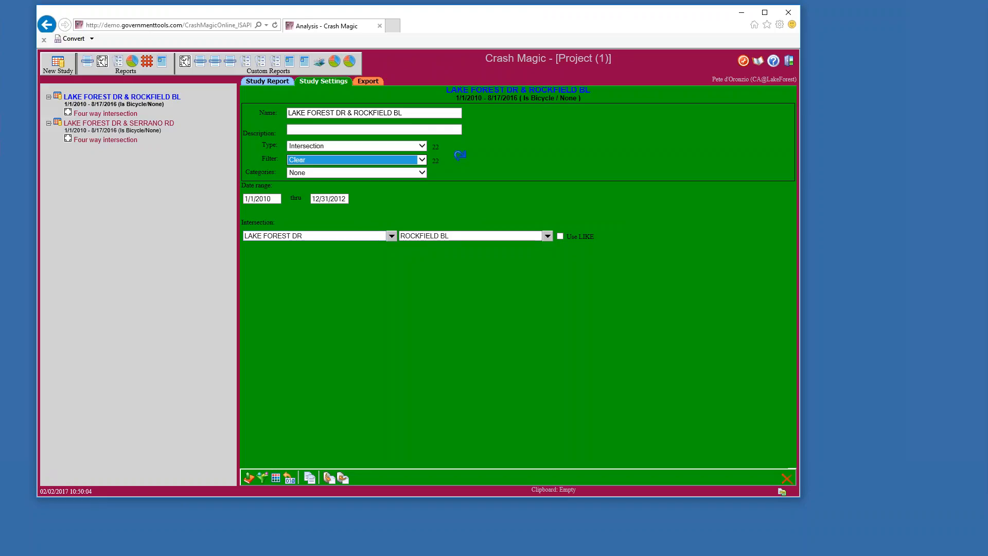
Change the cross street of the LAKE FOREST DR & SERRANO RD study to ROCKFIELD BL
left_click(109, 124)
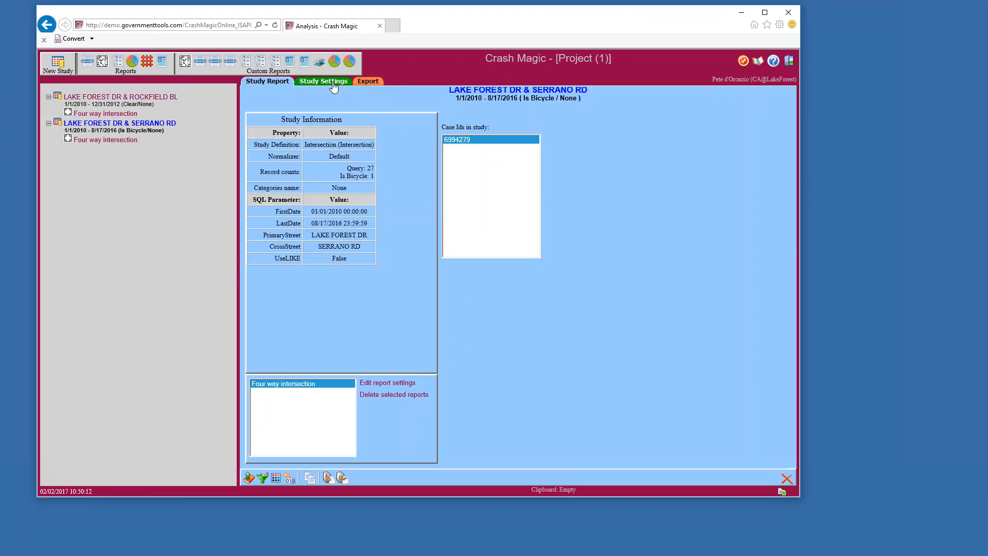
left_click(332, 84)
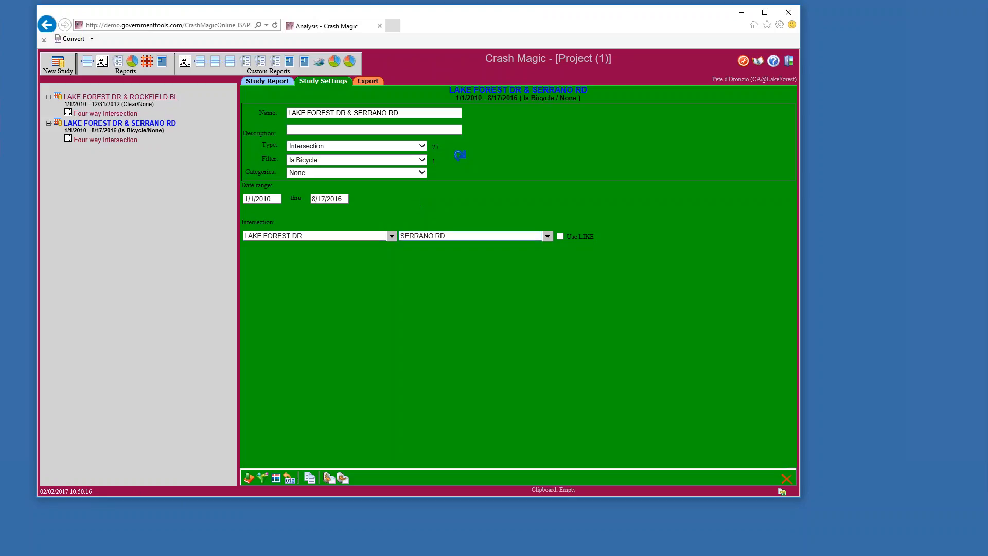
left_click(427, 236)
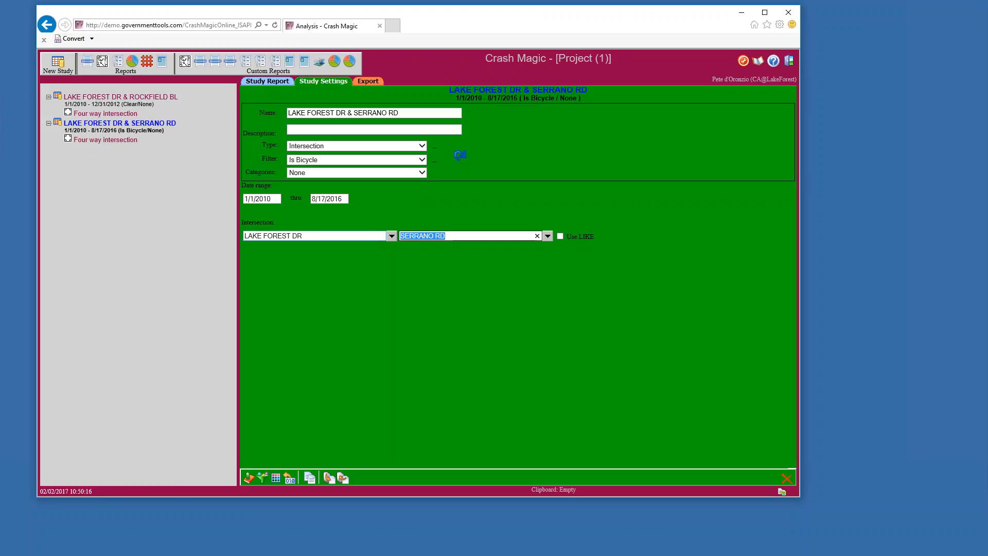
type("Rockfield")
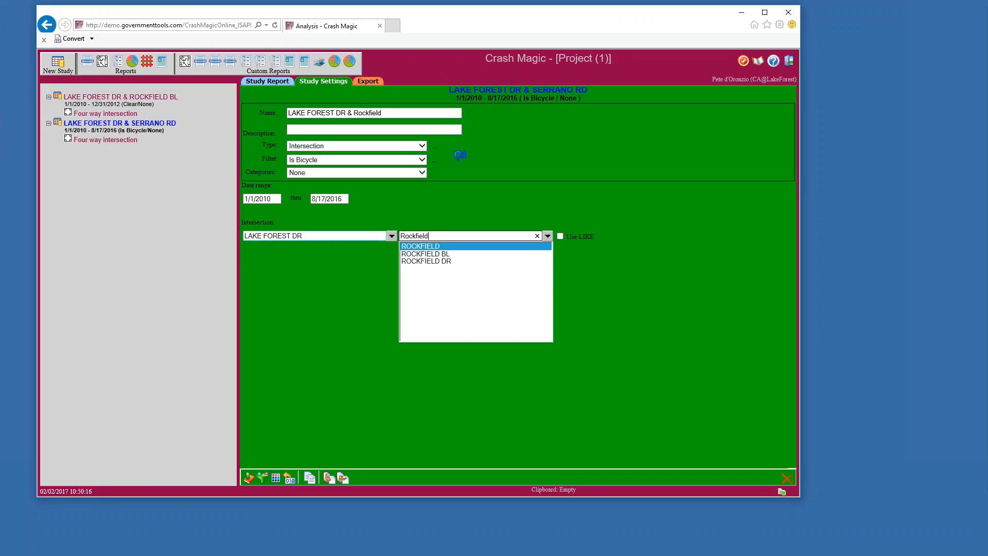
left_click(411, 255)
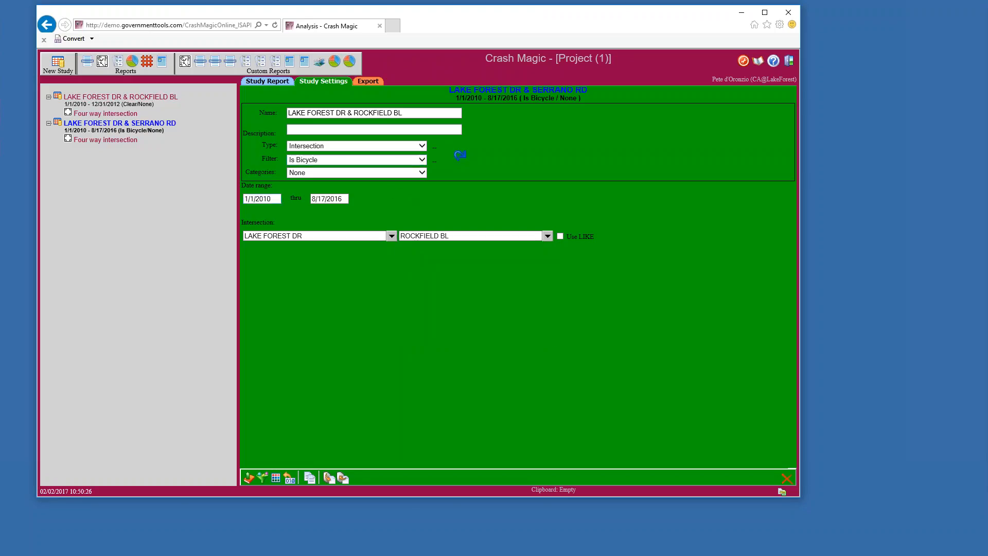
Set the second study's date range to 1/1/2013 through 12/31/2016 and reopen the study to apply its changes
key("Tab")
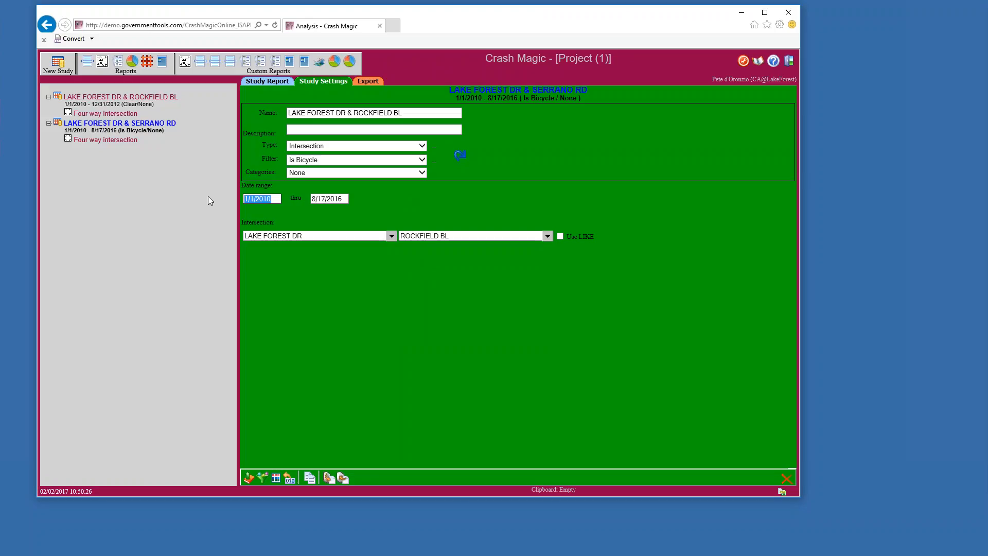
type("1/1/201")
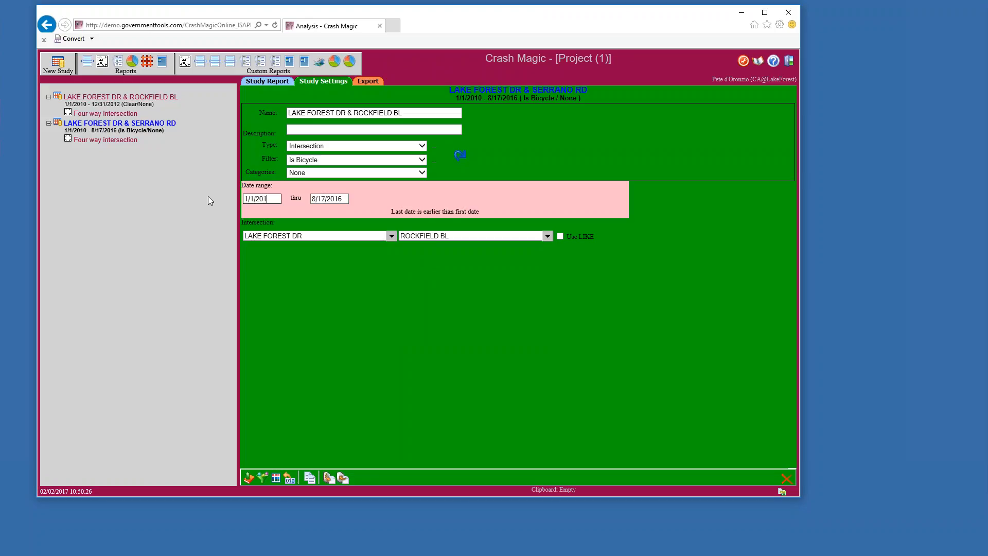
type("3")
key("Tab")
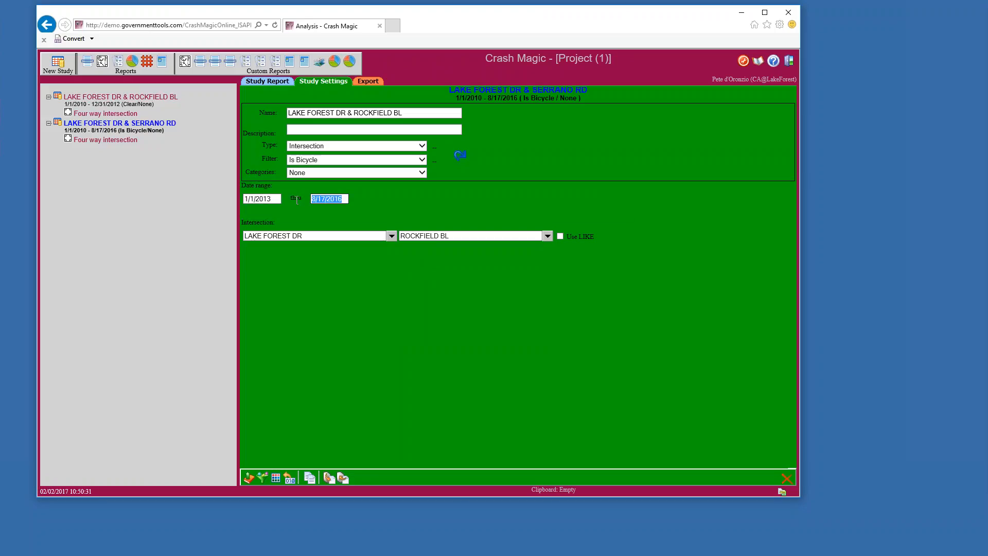
type("12/31/2016")
key("shift+Tab")
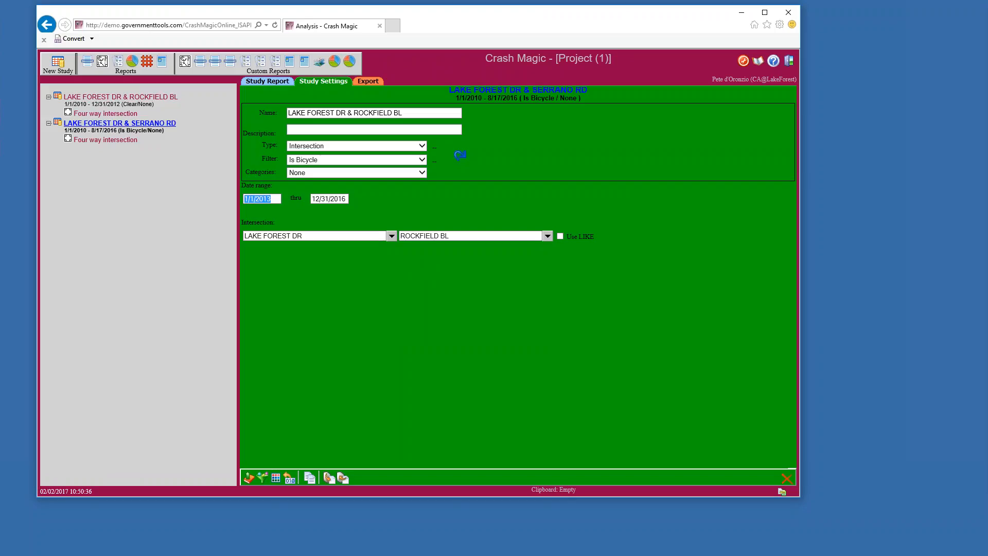
left_click(120, 124)
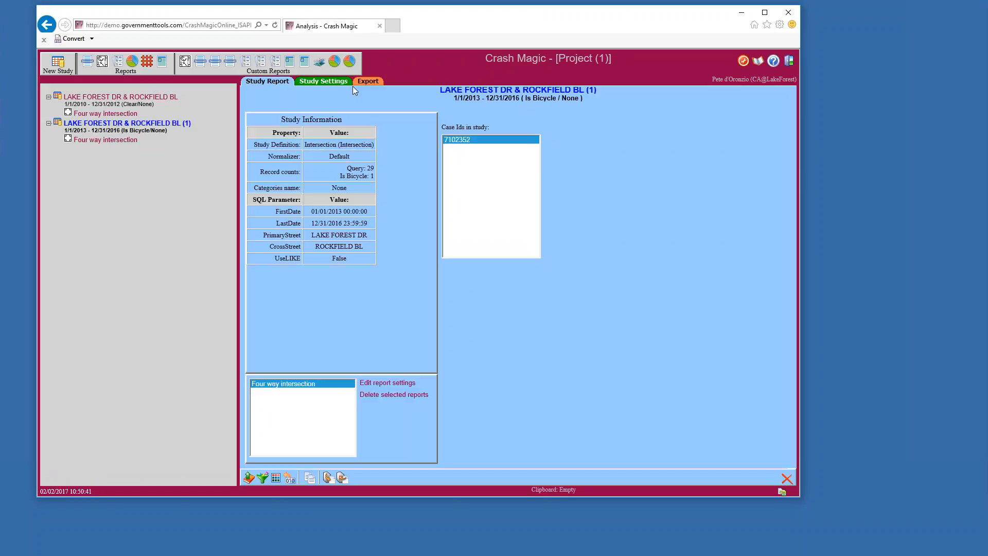
Set the filter of the 2013–2016 study to Clear and apply it
left_click(353, 85)
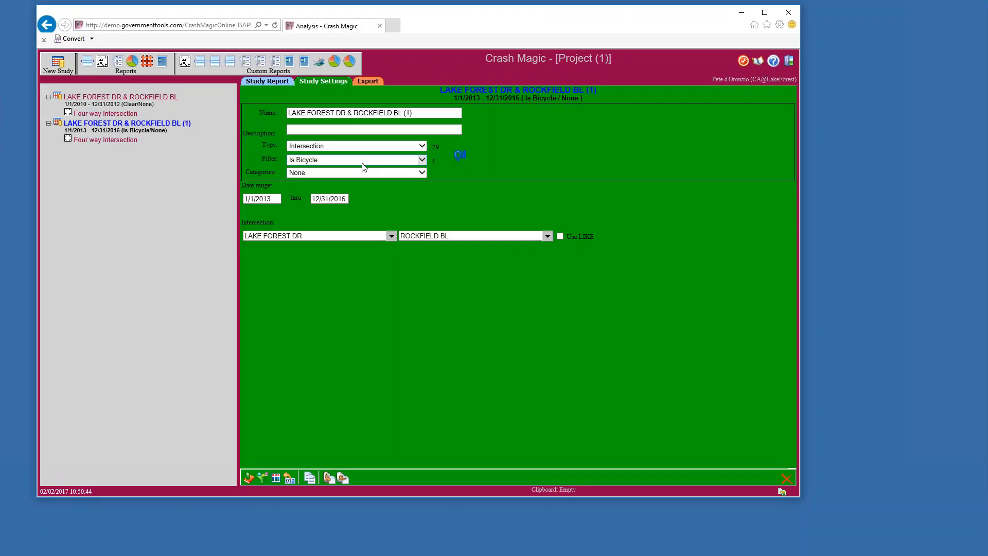
left_click(363, 160)
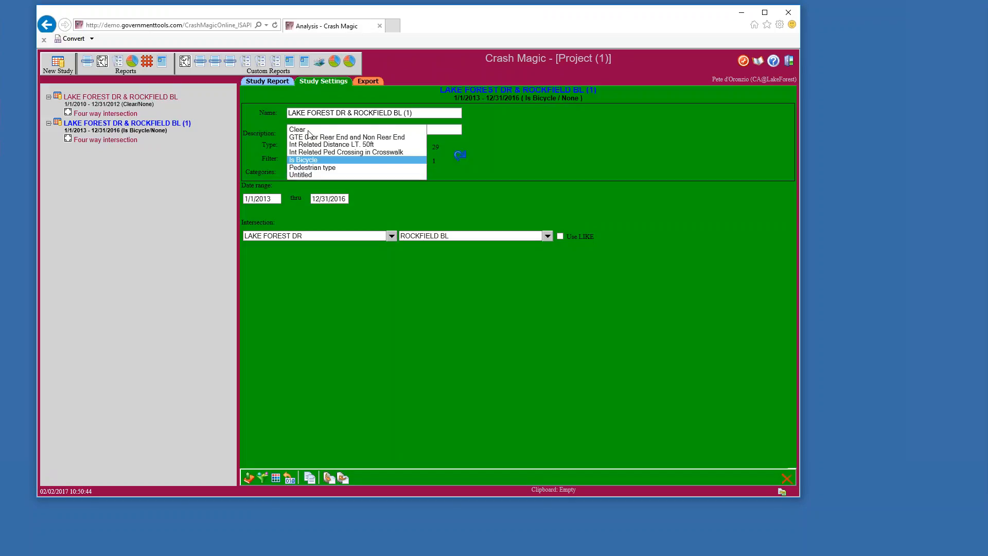
left_click(308, 131)
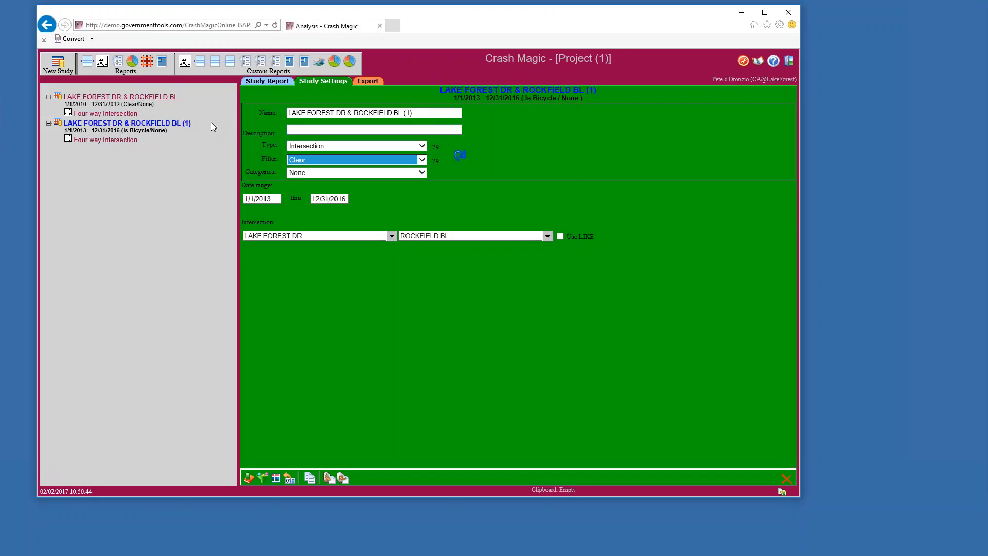
left_click(185, 123)
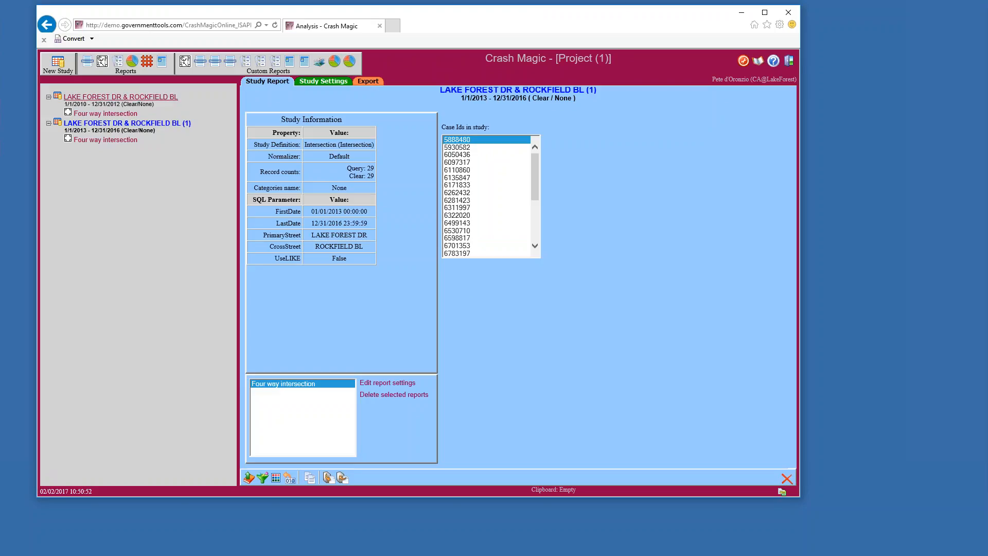
Rename the 2010–2012 study as LAKE FOREST DR & ROCKFIELD BL 10 to 12
left_click(171, 97)
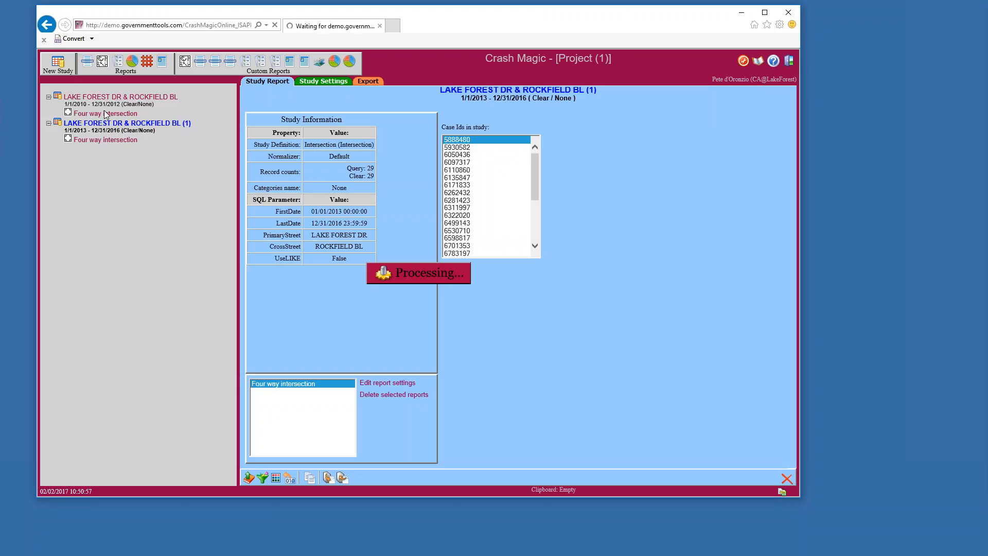
left_click(335, 82)
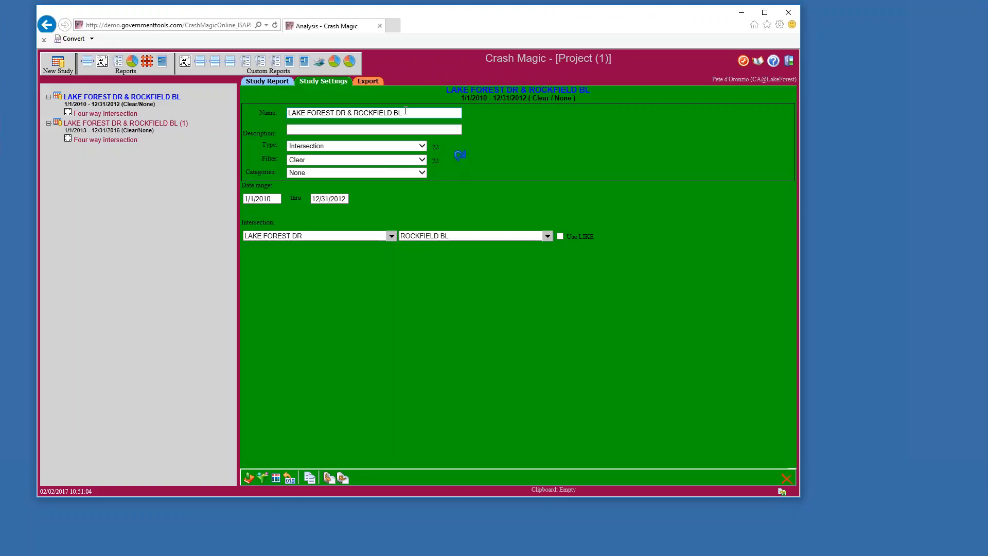
left_click(406, 113)
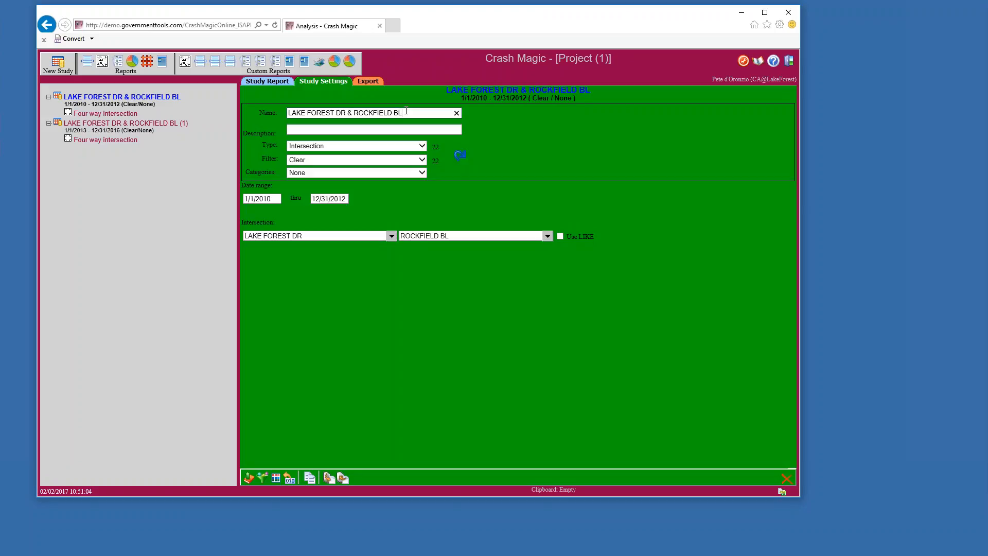
type("10 to 12")
Rename the 2013–2016 study as LAKE FOREST DR & ROCKFIELD BL 13 to 16 and view its study report
left_click(153, 127)
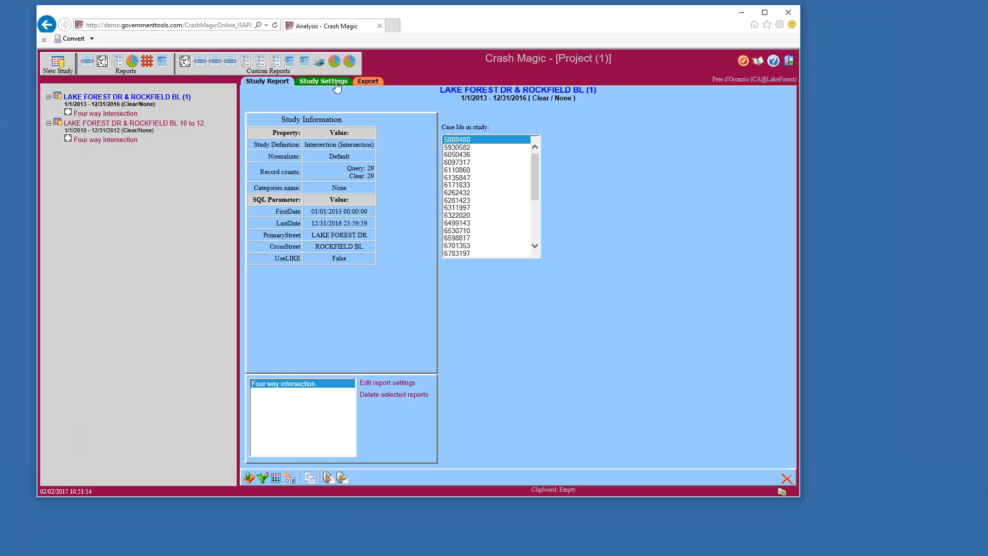
left_click(336, 82)
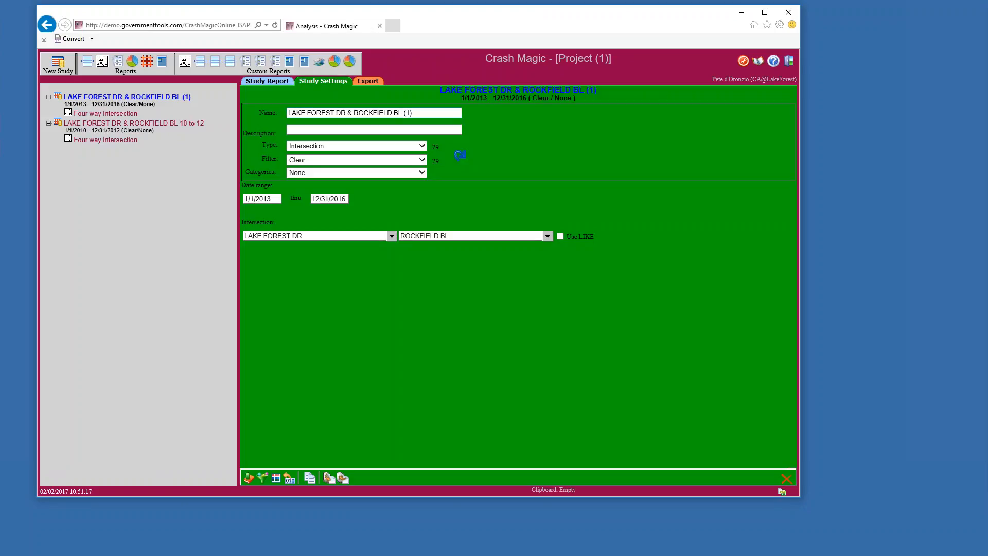
double_click(406, 112)
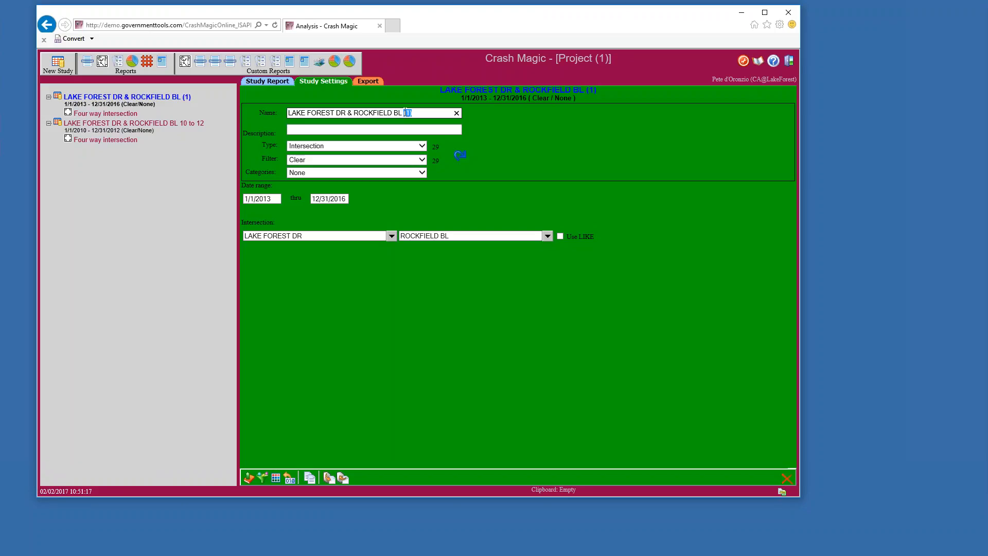
type("13 to 16")
left_click(286, 82)
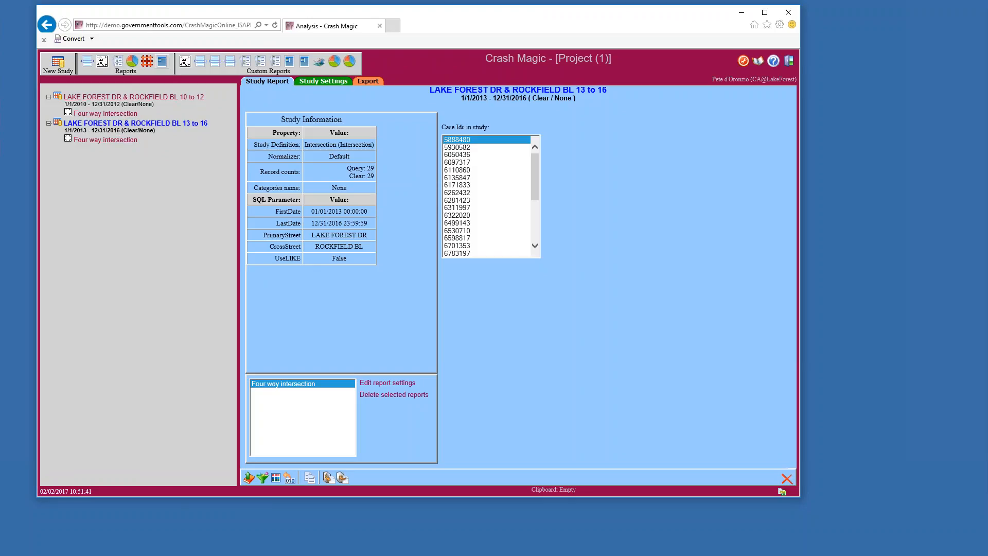
Add a Default layout report to the 13 to 16 study and change its page template to LetterLandscape1x1
left_click(162, 61)
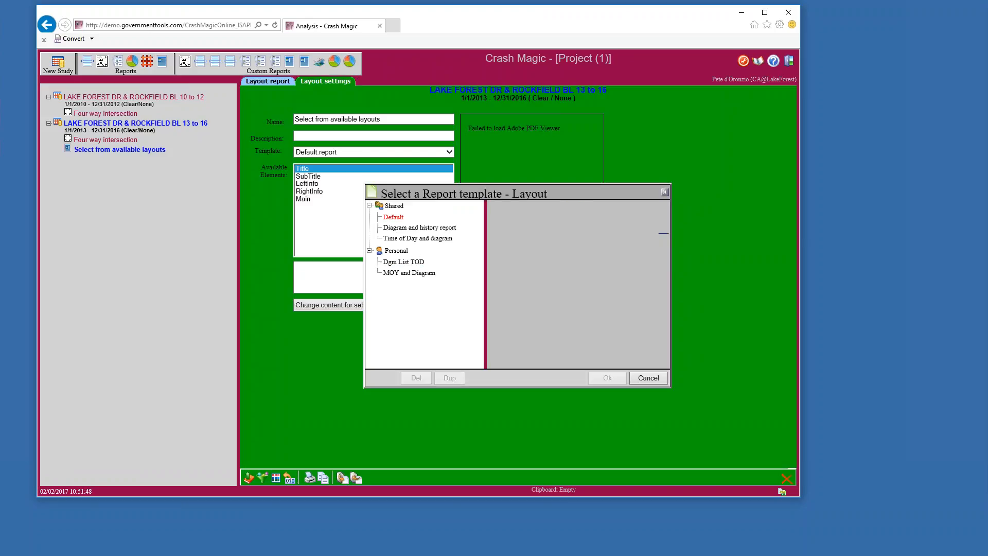
left_click(596, 381)
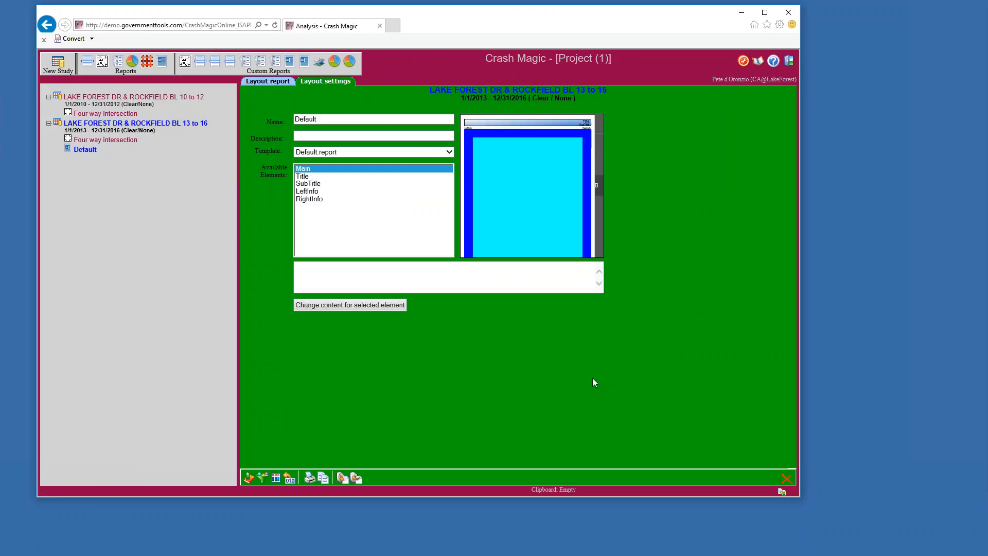
left_click(440, 151)
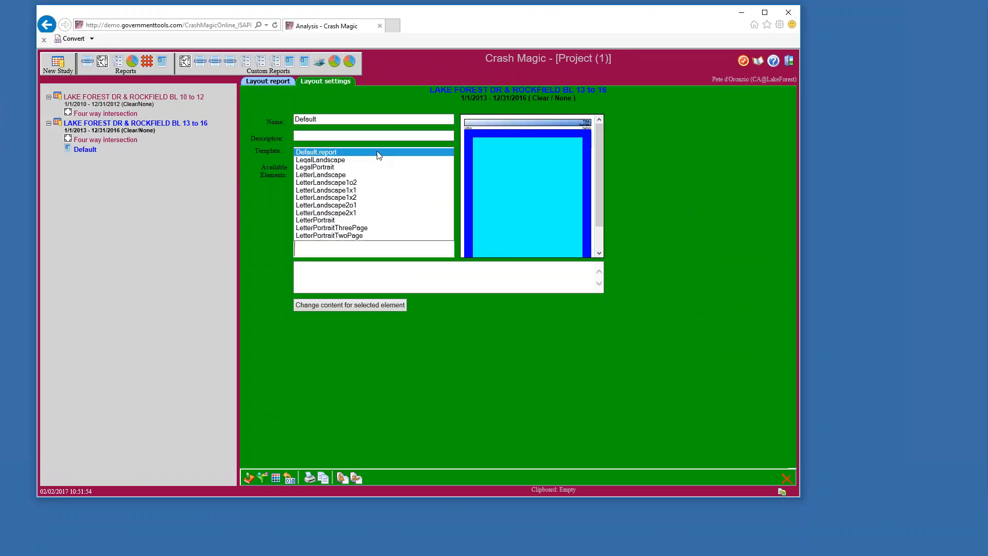
left_click(325, 191)
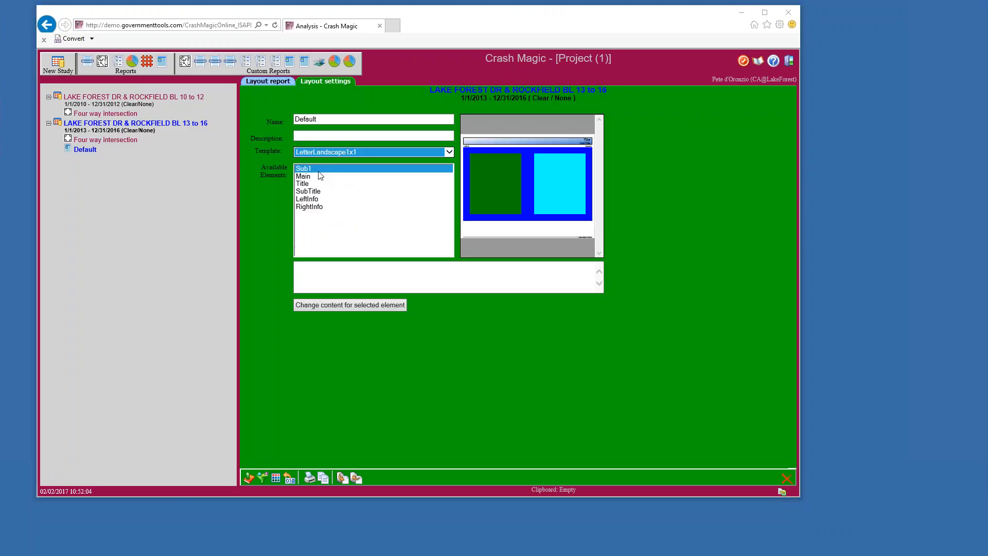
Open the content settings for the Sub1 layout element and choose LAKE FOREST DR & ROCKFIELD BL 10 to 12 as source study
left_click(320, 175)
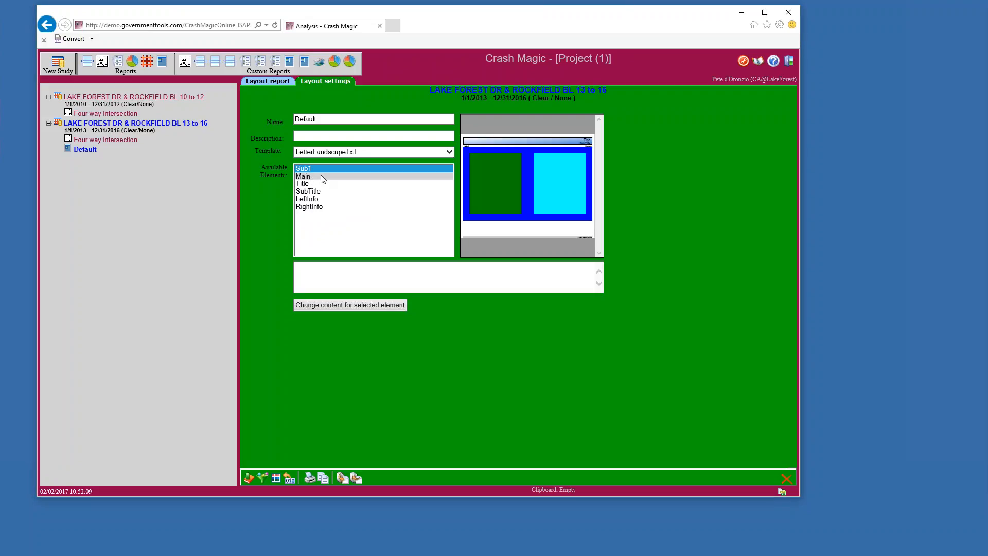
left_click(317, 304)
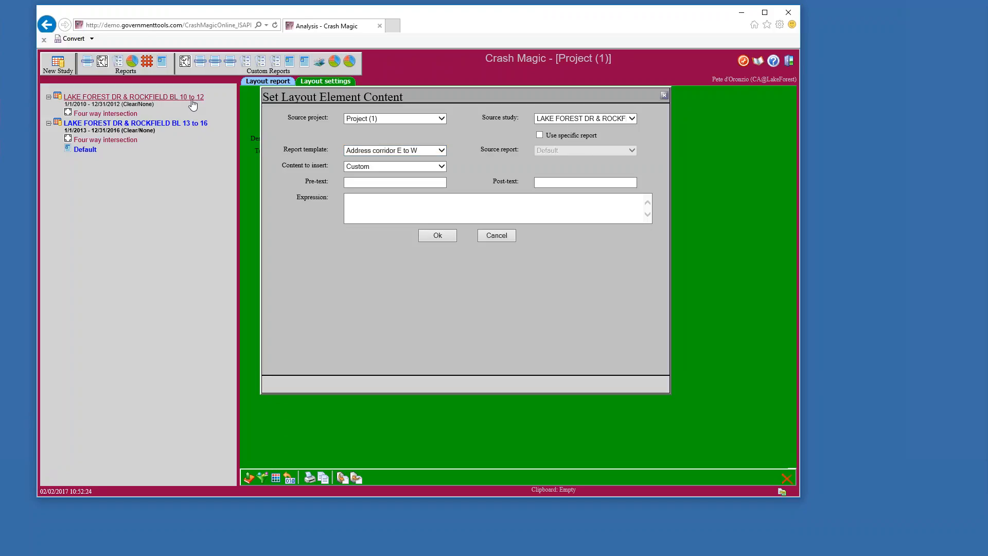
left_click(576, 120)
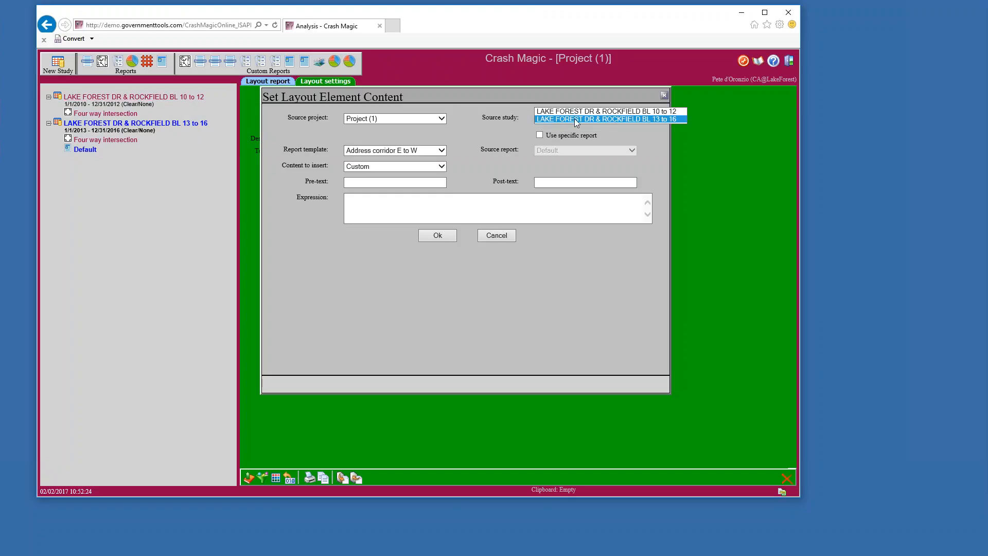
left_click(627, 111)
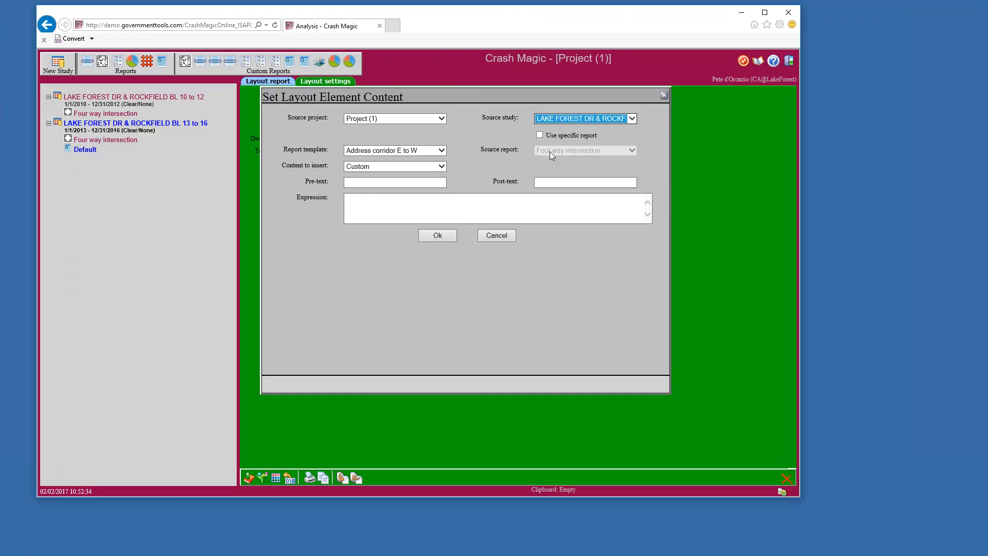
Fill the Main layout element with the collision diagram from the 10 to 12 study's Four way intersection report
left_click(539, 135)
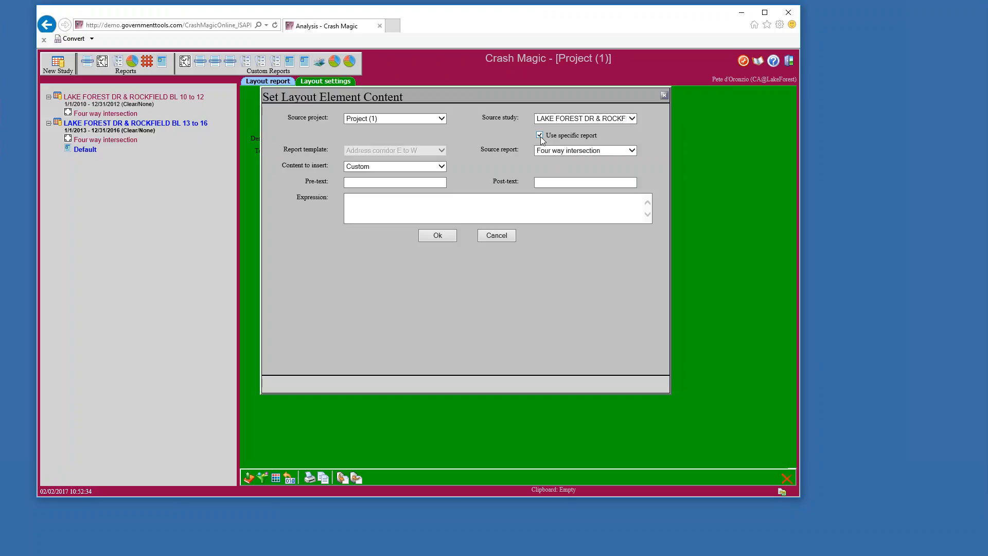
left_click(587, 153)
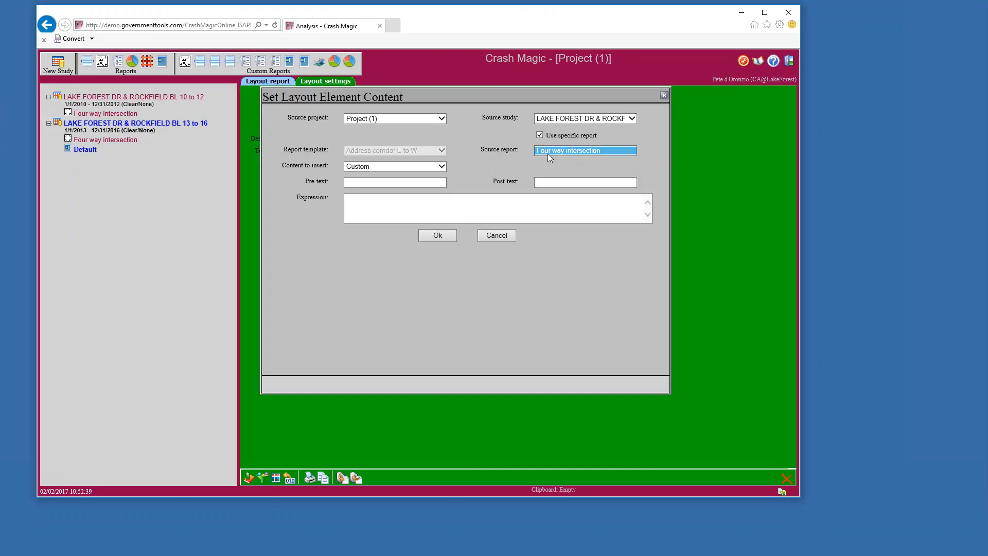
left_click(440, 166)
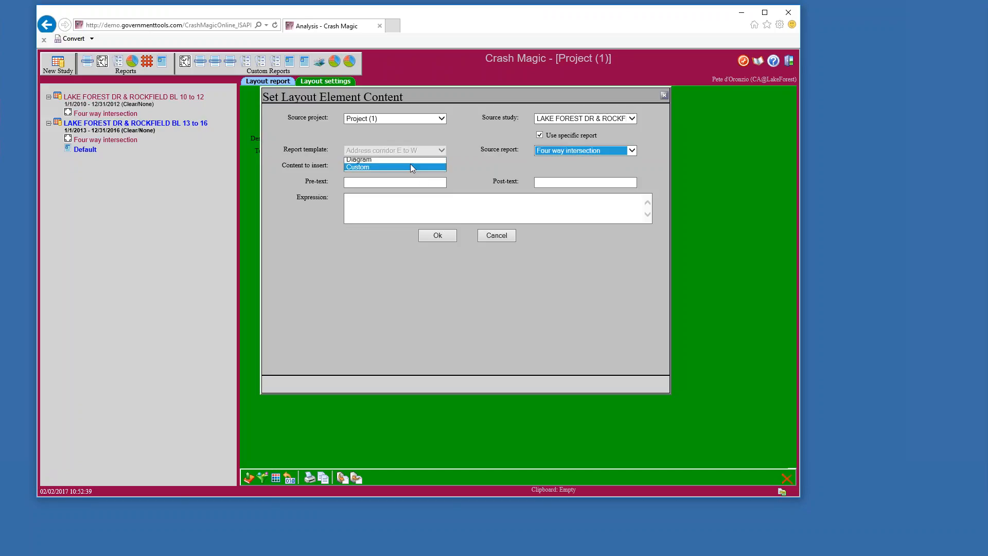
left_click(378, 159)
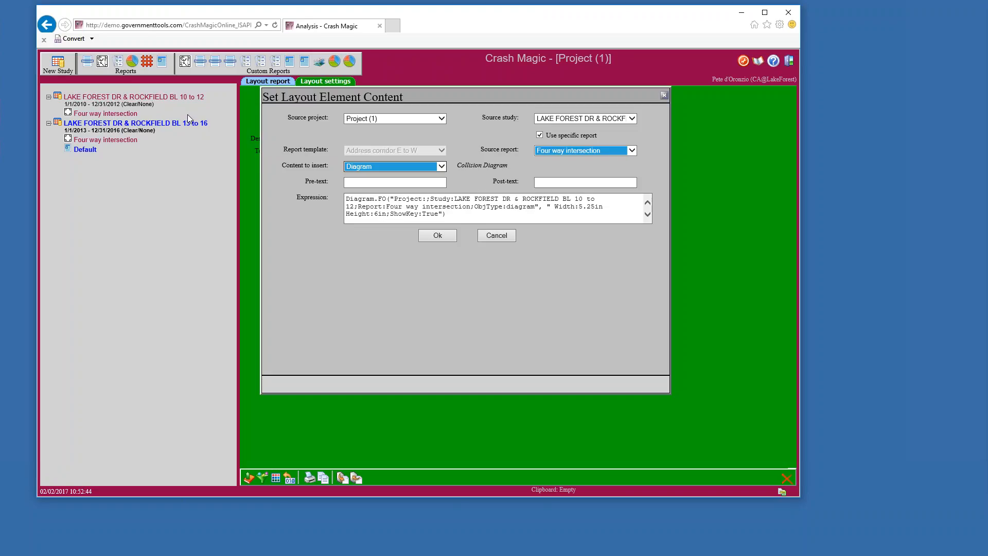
left_click(437, 235)
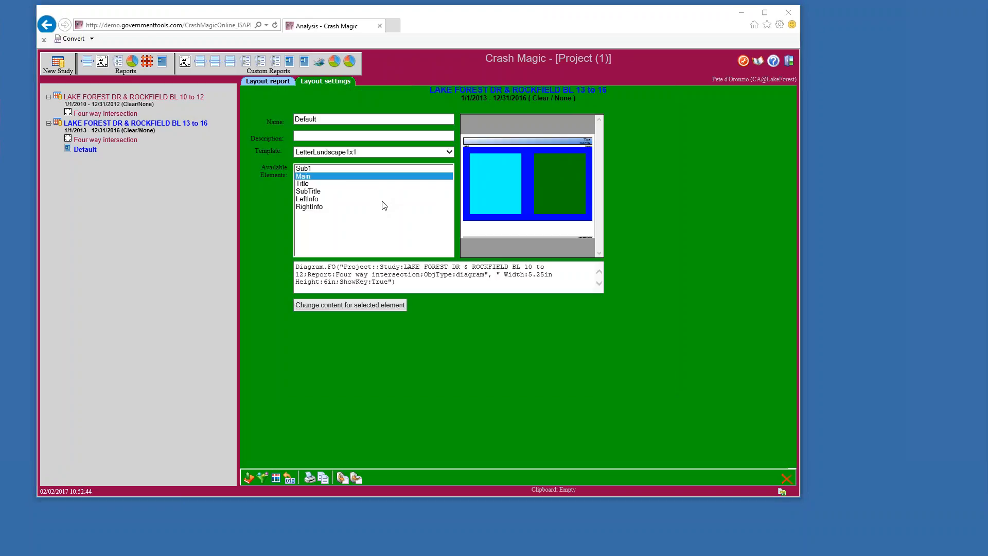
Fill the Sub1 layout element with the collision diagram from the 13 to 16 study's Four way intersection report
left_click(304, 168)
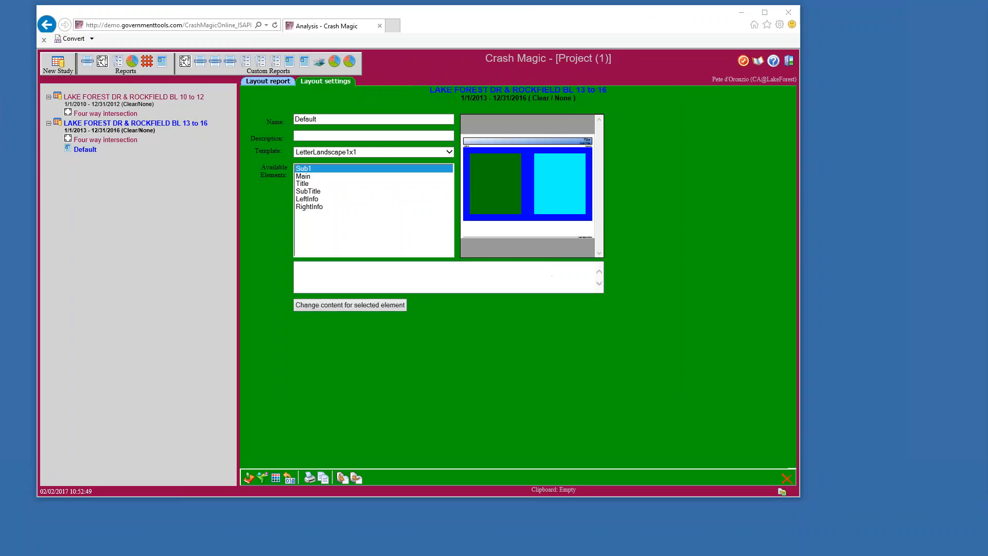
left_click(324, 305)
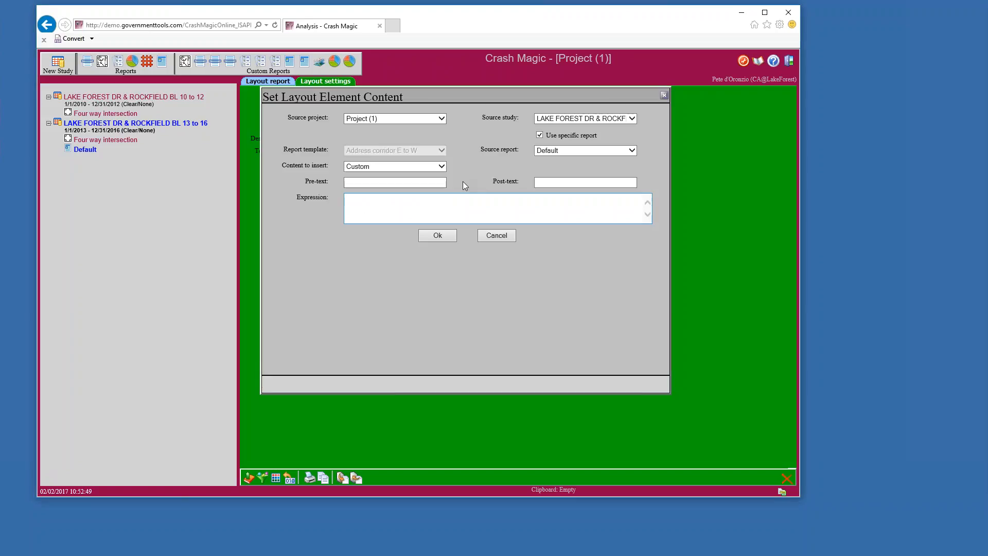
left_click(578, 123)
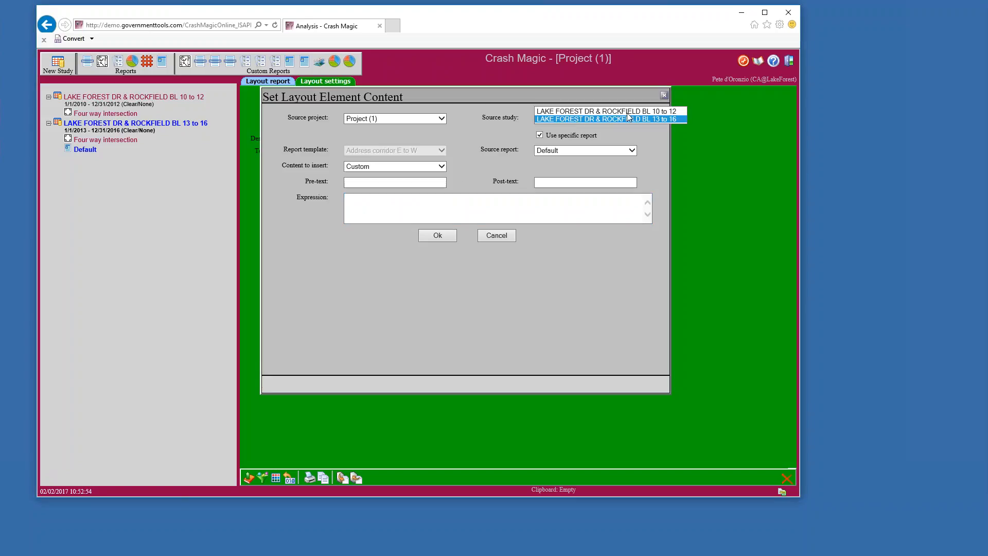
left_click(663, 119)
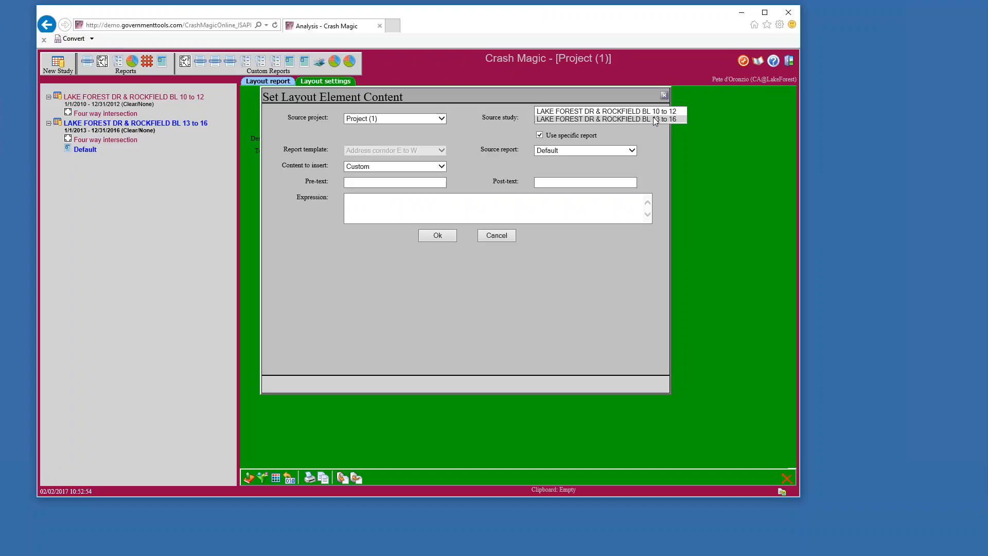
left_click(562, 147)
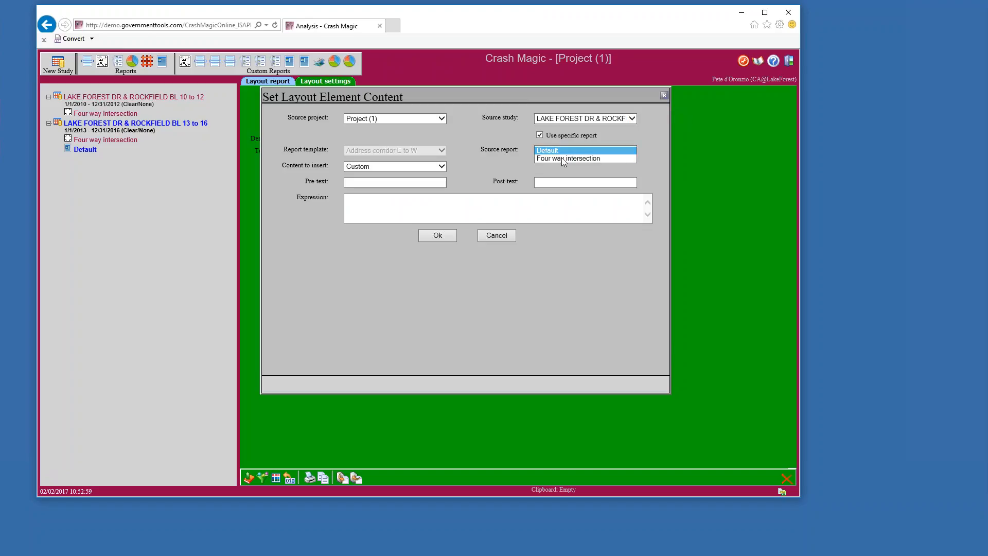
left_click(562, 158)
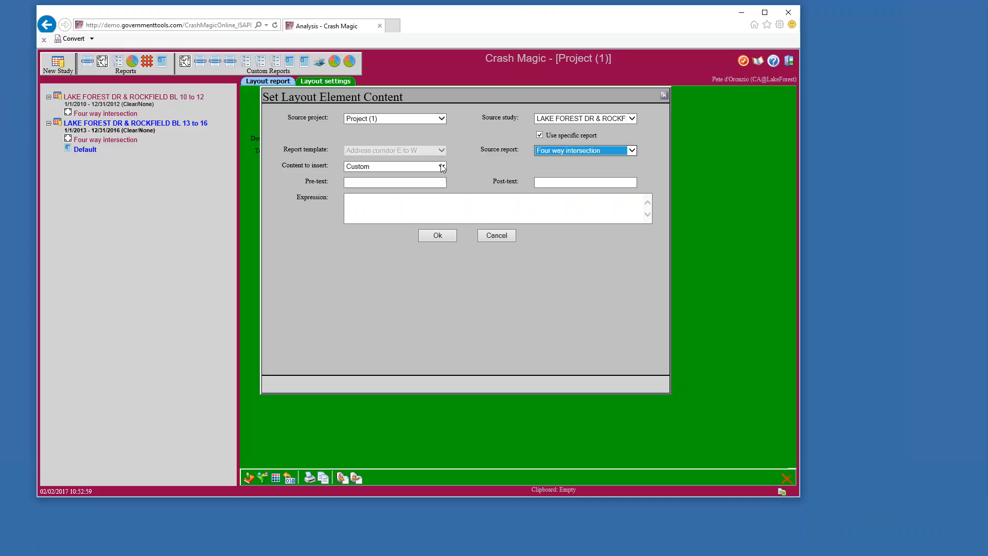
left_click(393, 164)
left_click(392, 160)
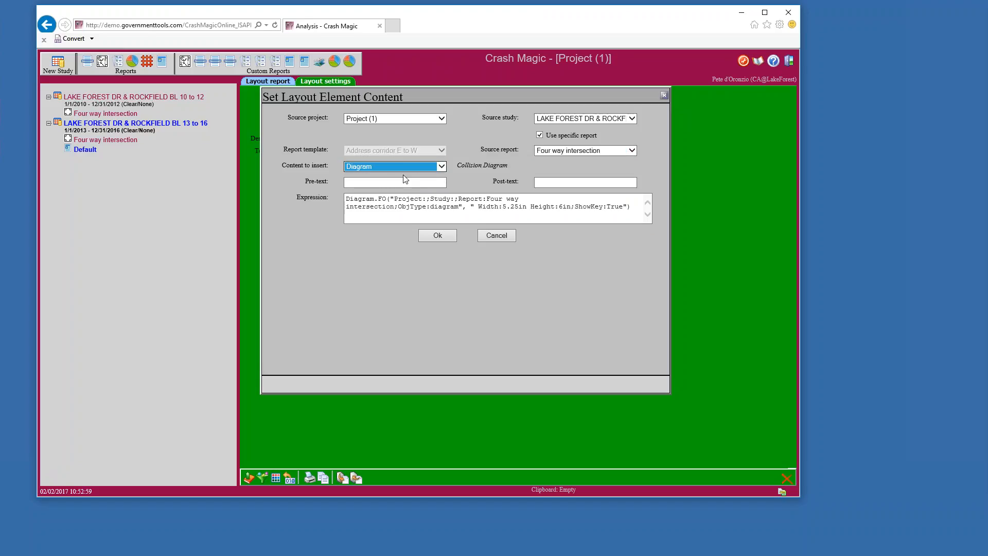
left_click(437, 236)
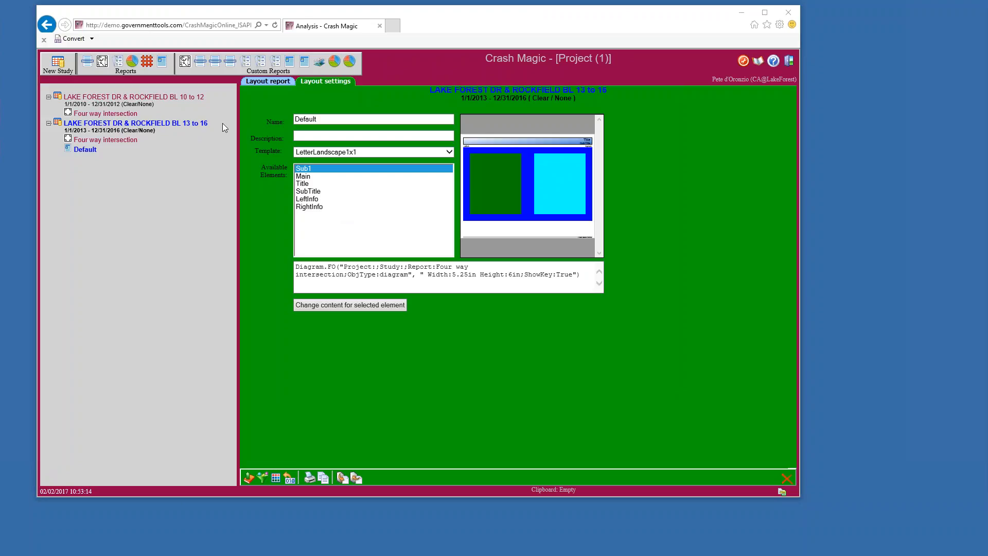
Clear the Title element's study name expression and set its pre-text to "two studies"
left_click(314, 185)
double_click(334, 266)
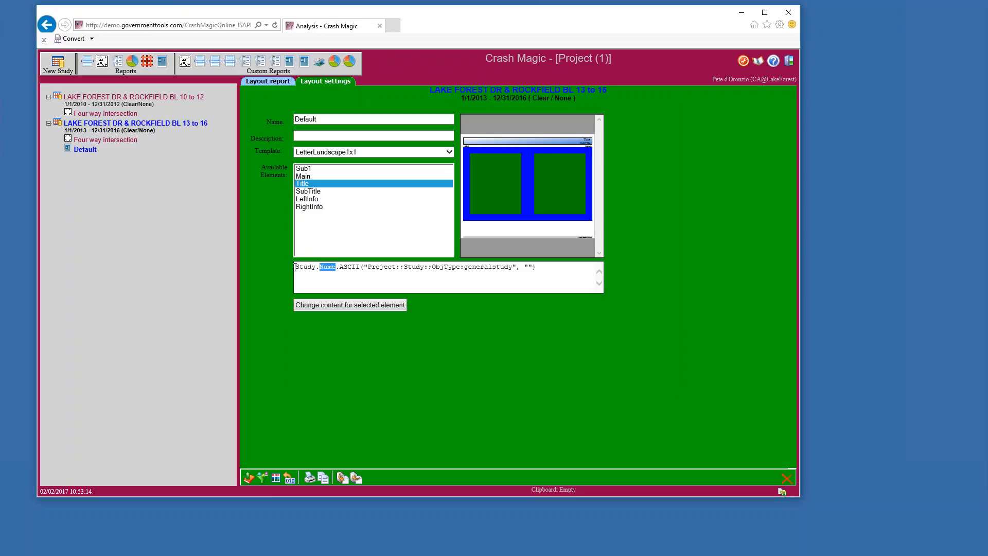
left_click_drag(334, 267, 296, 267)
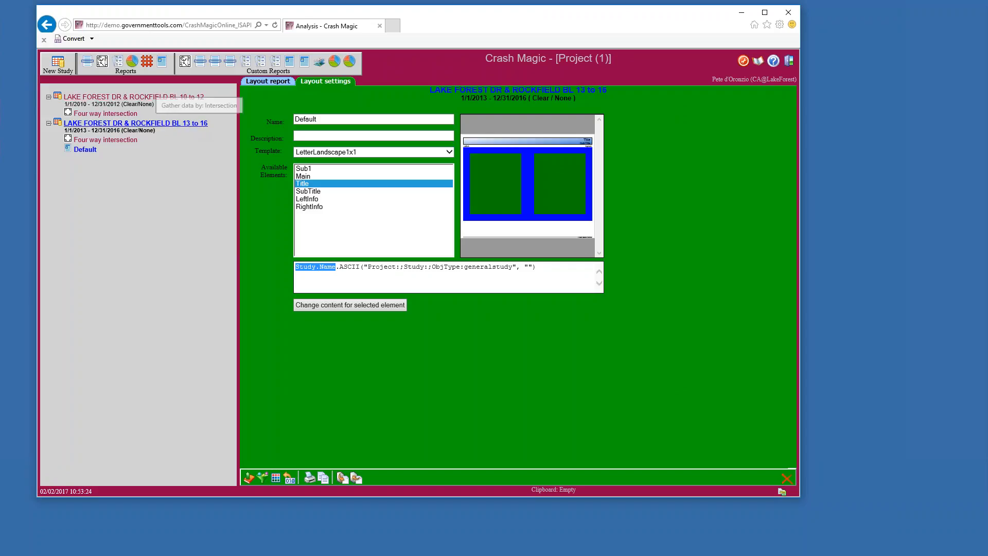
left_click(381, 305)
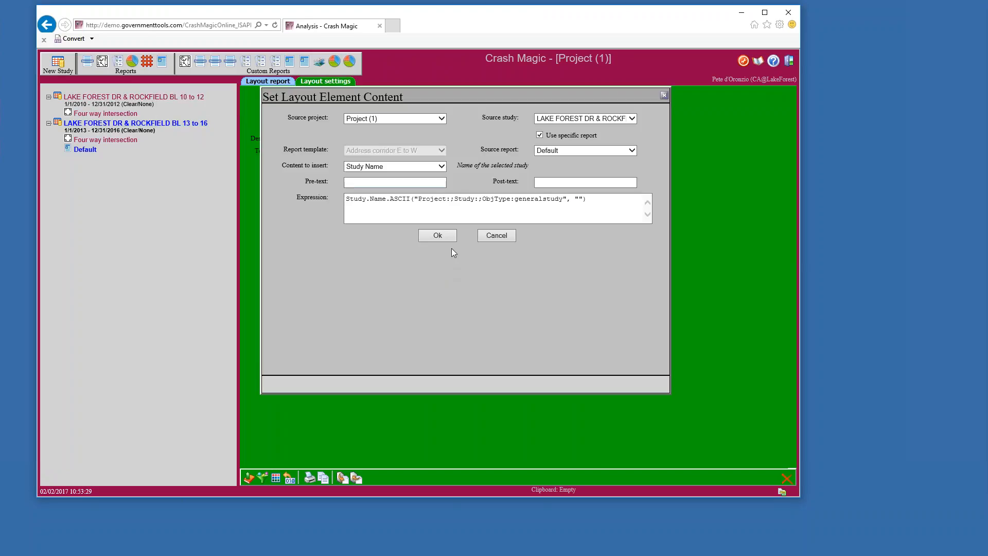
triple_click(563, 204)
key("Delete")
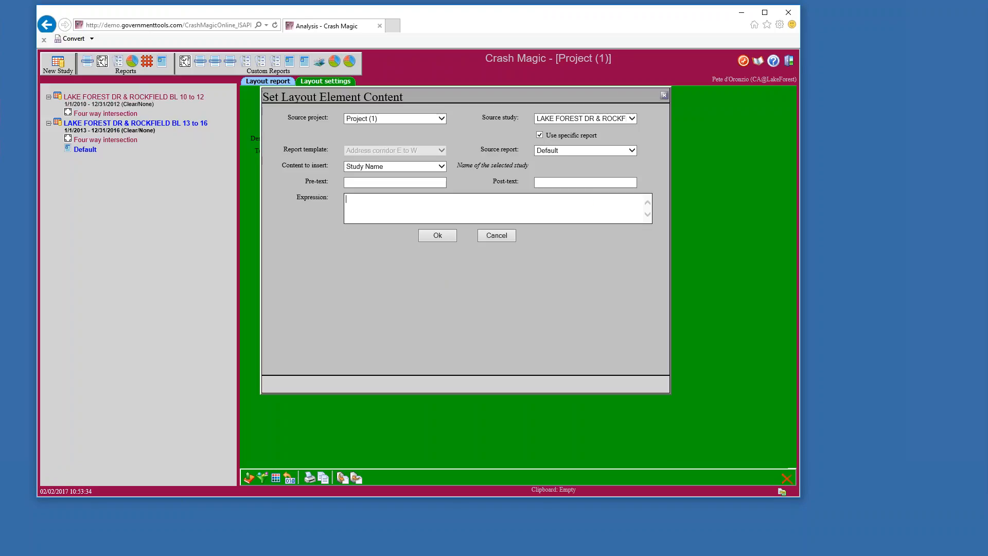
left_click(361, 184)
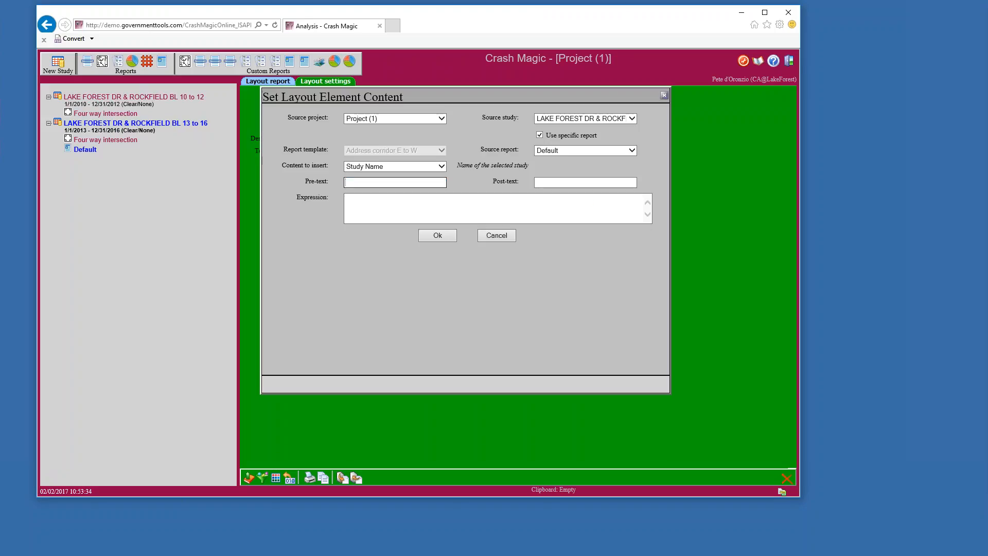
type("two studies")
left_click(437, 235)
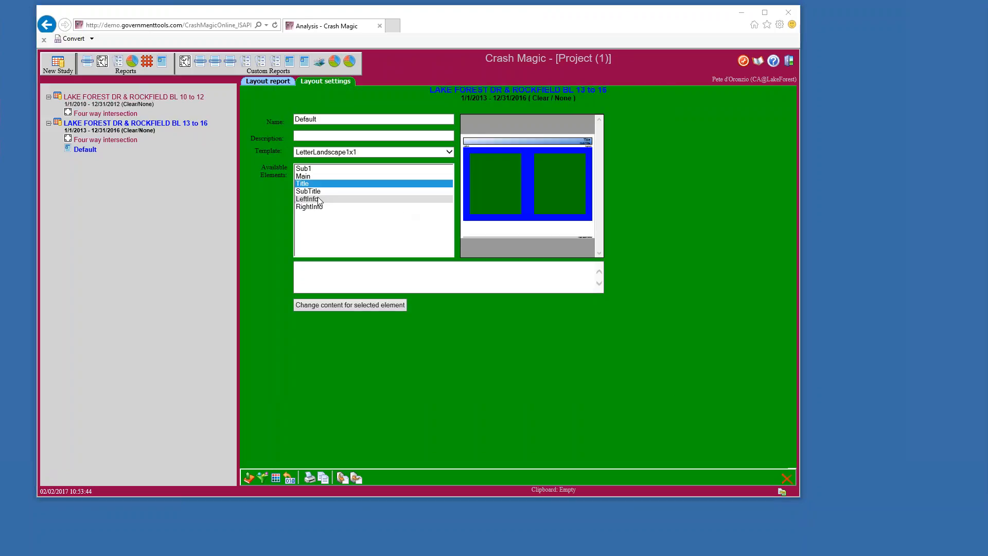
Clear the SubTitle element's date range expression and set its pre-text to "2010 thru 2016"
left_click(308, 192)
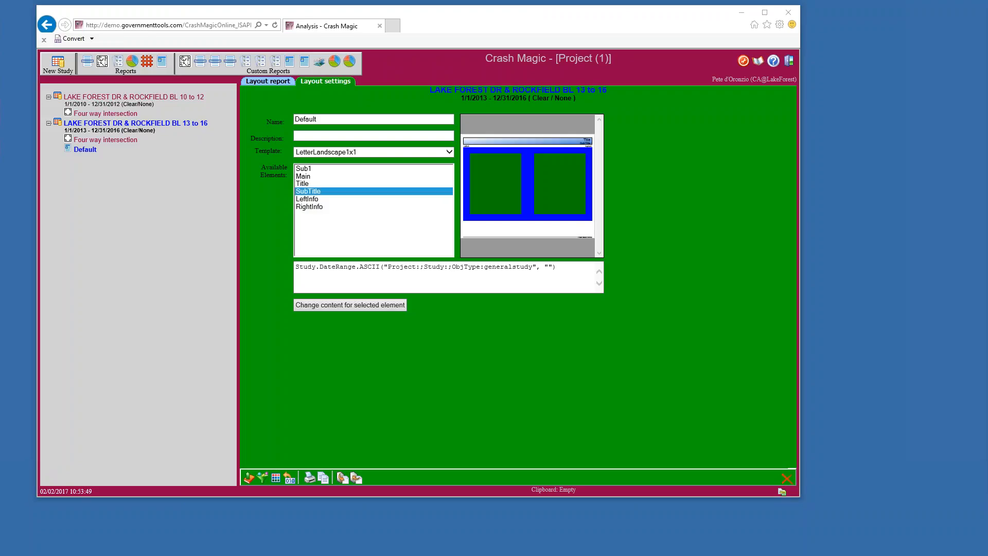
double_click(346, 267)
left_click_drag(345, 267, 304, 264)
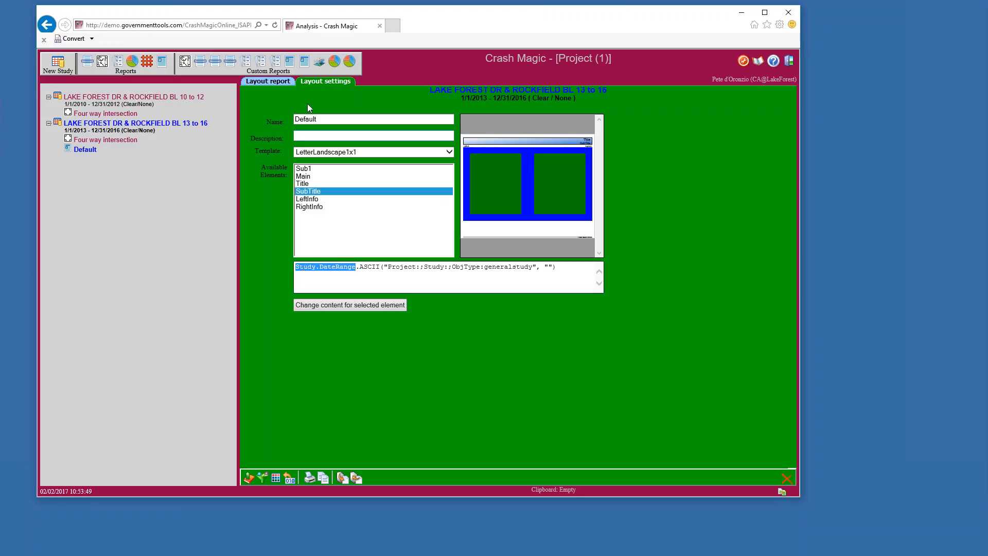
left_click(332, 303)
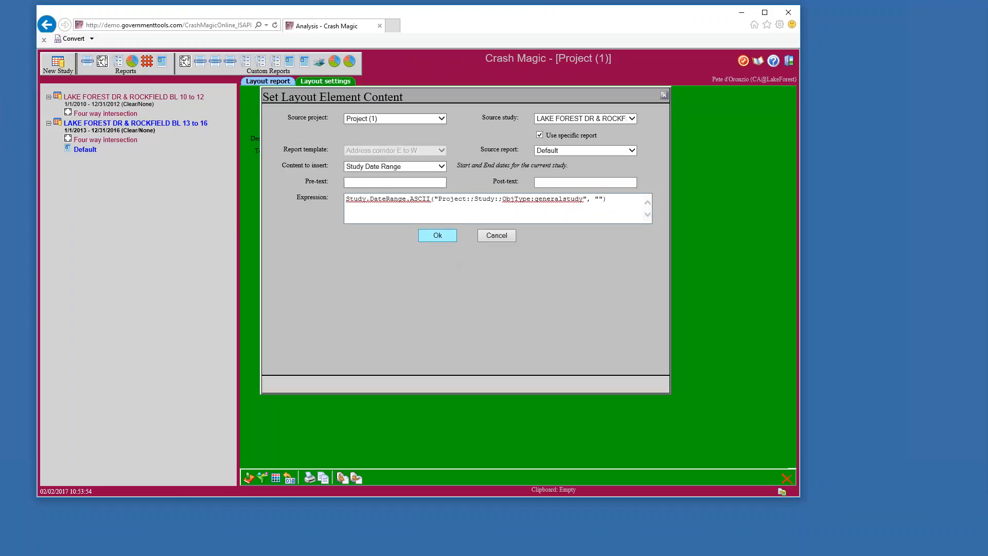
key("ctrl+a")
key("BackSpace")
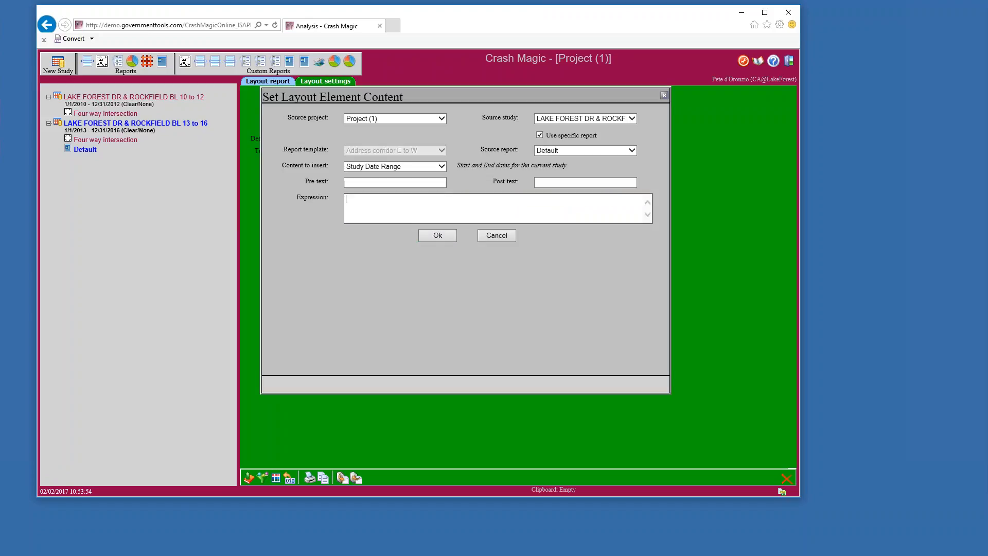
left_click(386, 182)
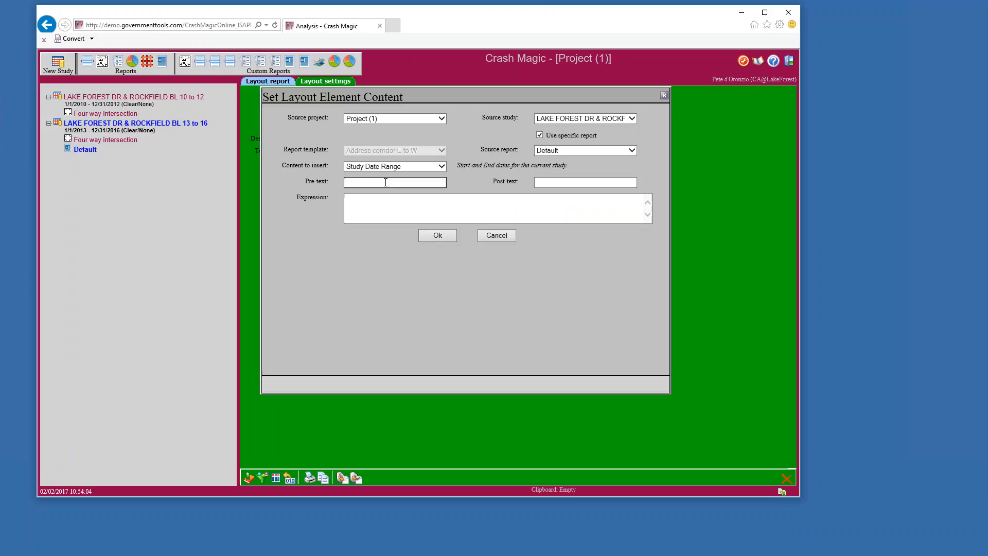
type("2010 thru 2016")
left_click(442, 236)
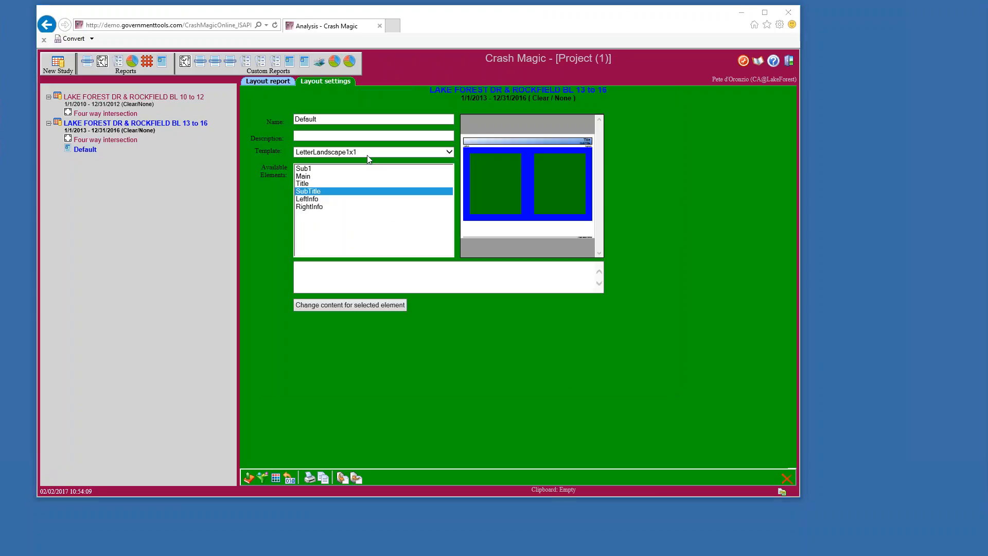
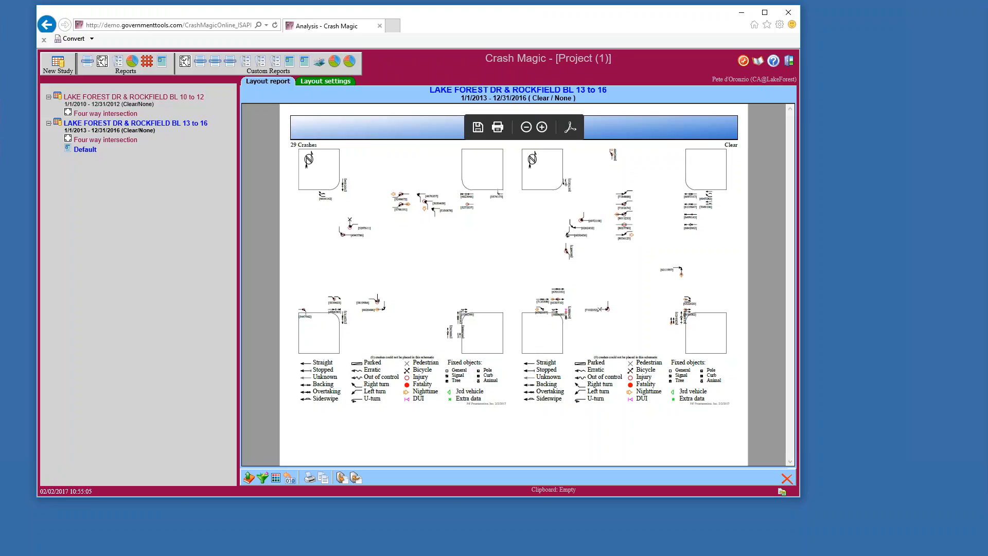
Return to the layout settings and set the Title element's custom expression to an empty quoted string, ""
left_click(326, 81)
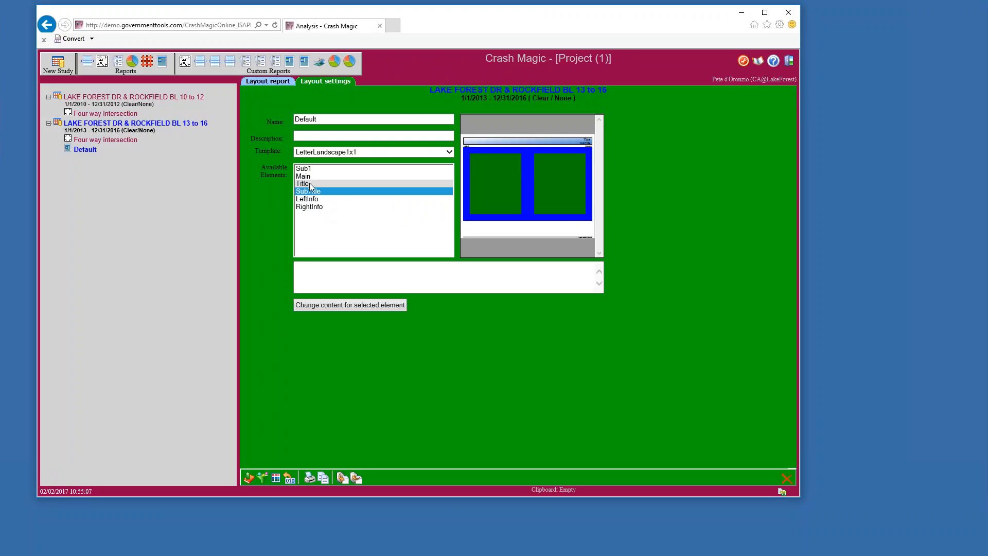
left_click(352, 304)
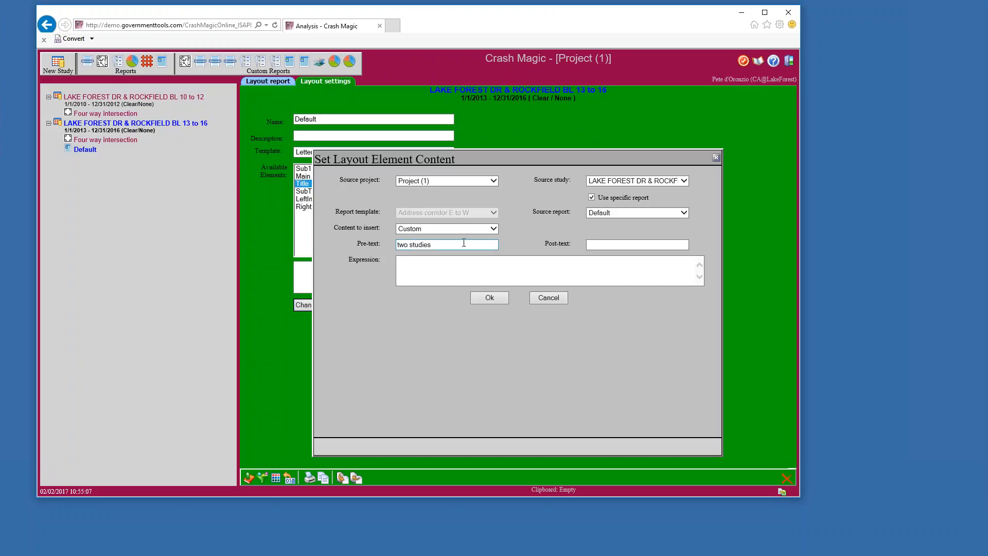
left_click(493, 228)
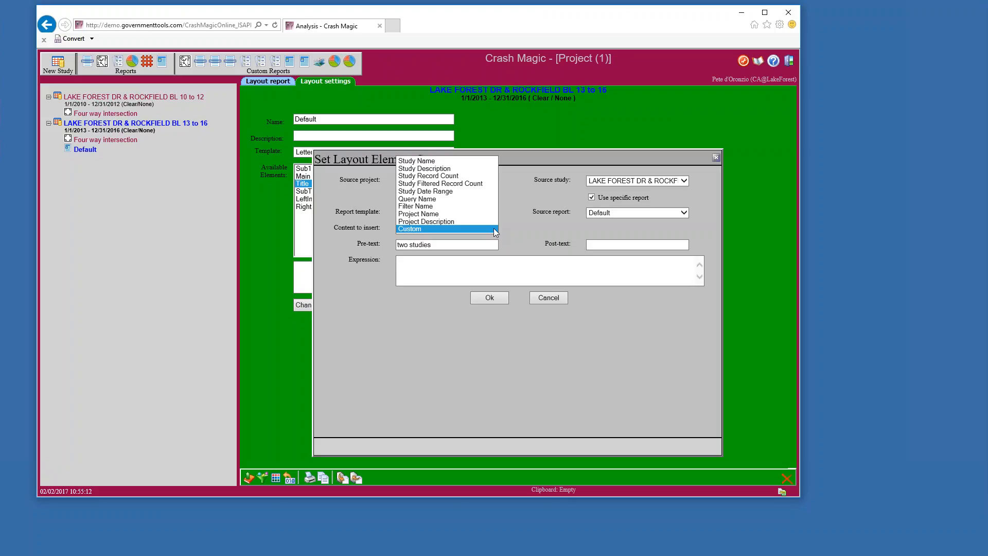
left_click(493, 228)
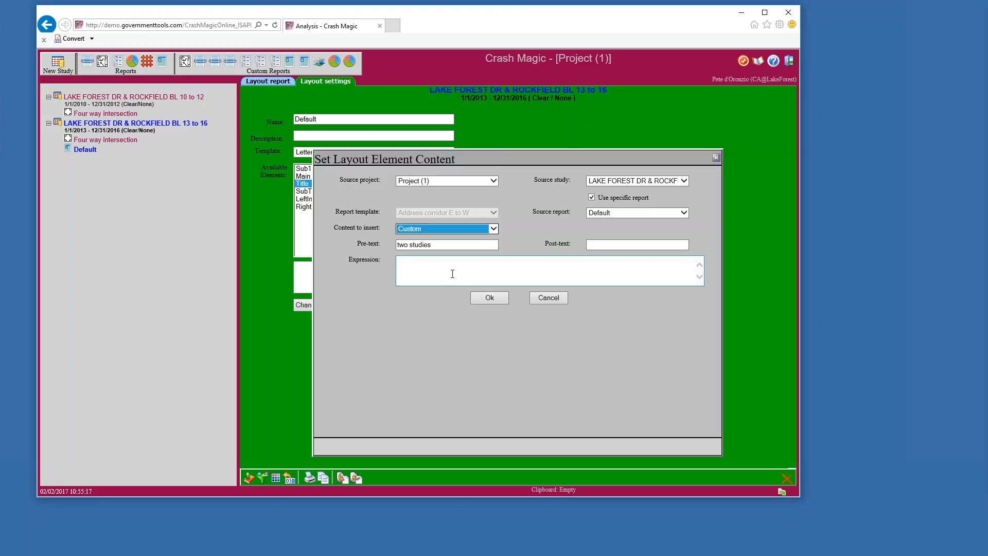
left_click_drag(381, 259, 347, 257)
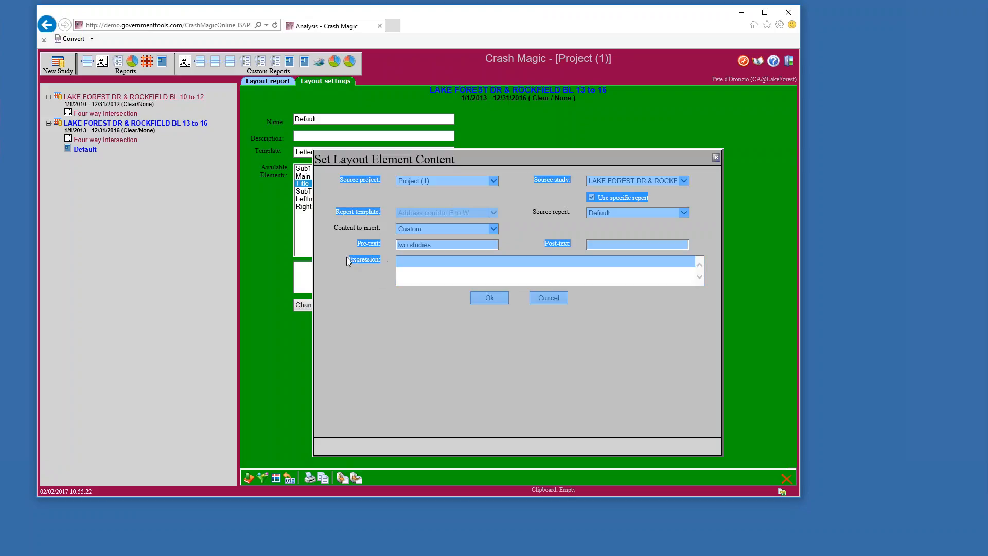
left_click(376, 276)
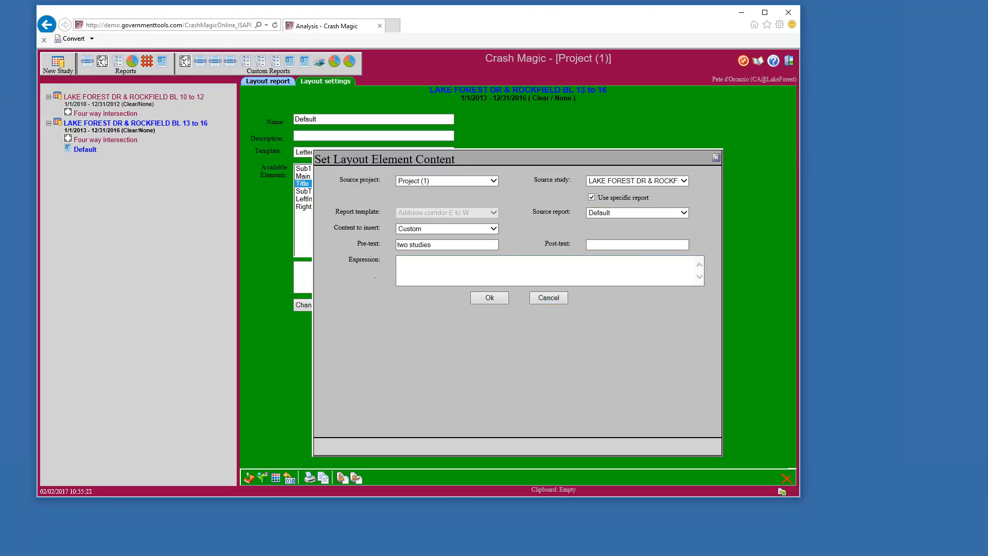
left_click(419, 271)
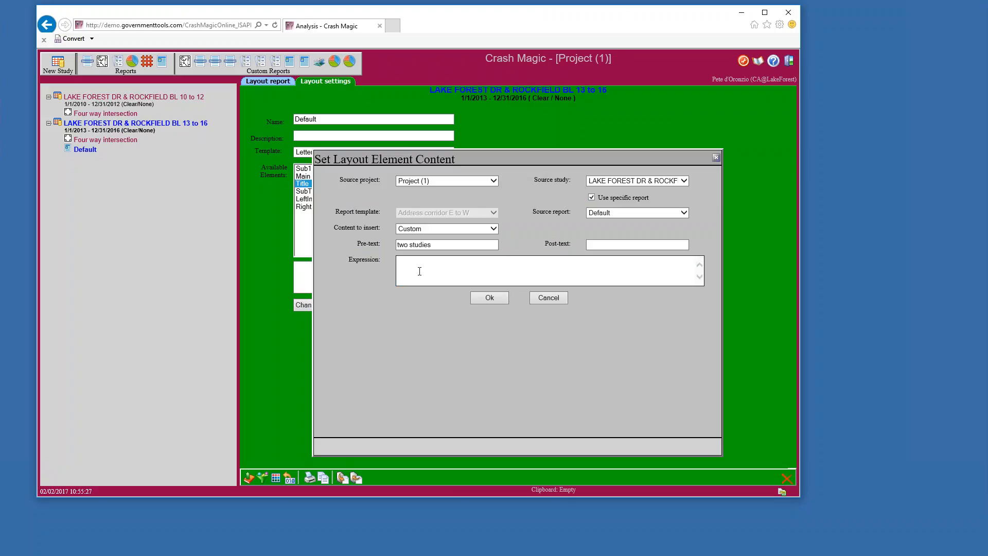
type("\"\"")
double_click(406, 261)
left_click(490, 299)
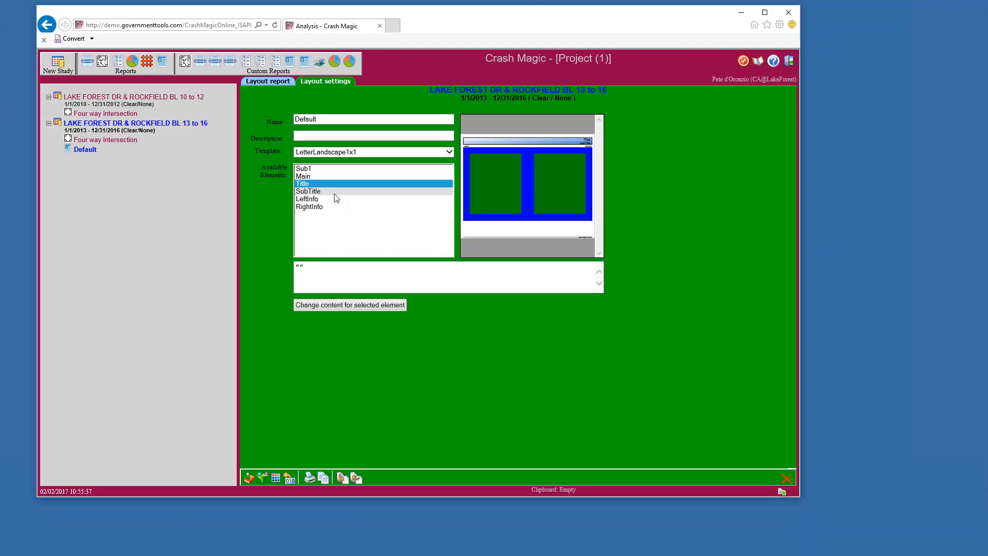
Set the SubTitle element's custom expression to an empty quoted string, ""
left_click(335, 193)
left_click(452, 278)
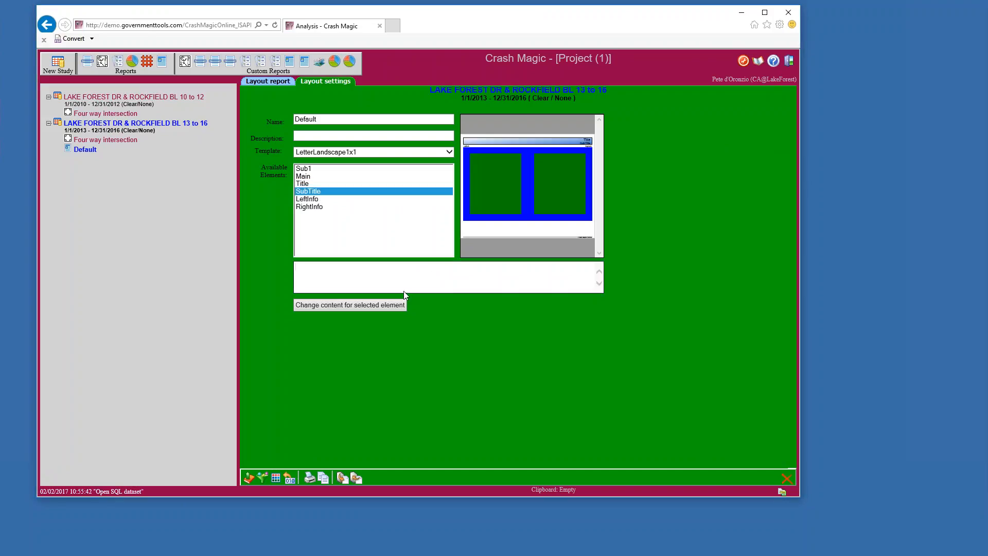
left_click(387, 304)
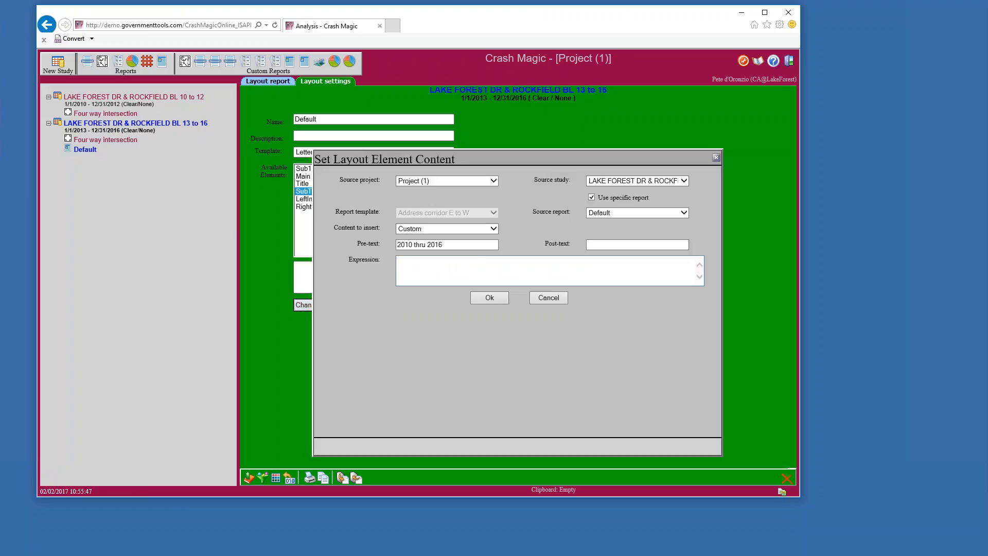
left_click(446, 269)
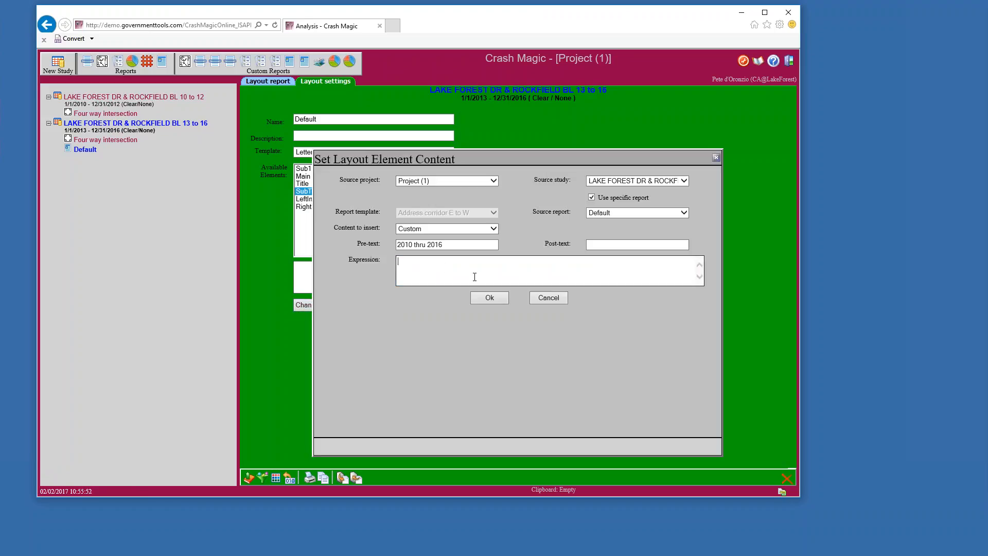
type("\"\"")
type("2010 thru ")
type("2016")
key("BackSpace")
key("BackSpace")
key("BackSpace")
key("BackSpace")
key("BackSpace")
key("BackSpace")
key("BackSpace")
key("BackSpace")
key("BackSpace")
key("BackSpace")
key("BackSpace")
key("BackSpace")
key("BackSpace")
key("BackSpace")
key("BackSpace")
Apply the SubTitle content and check the title, subtitle and info line in the rendered layout report
left_click_drag(444, 245, 396, 245)
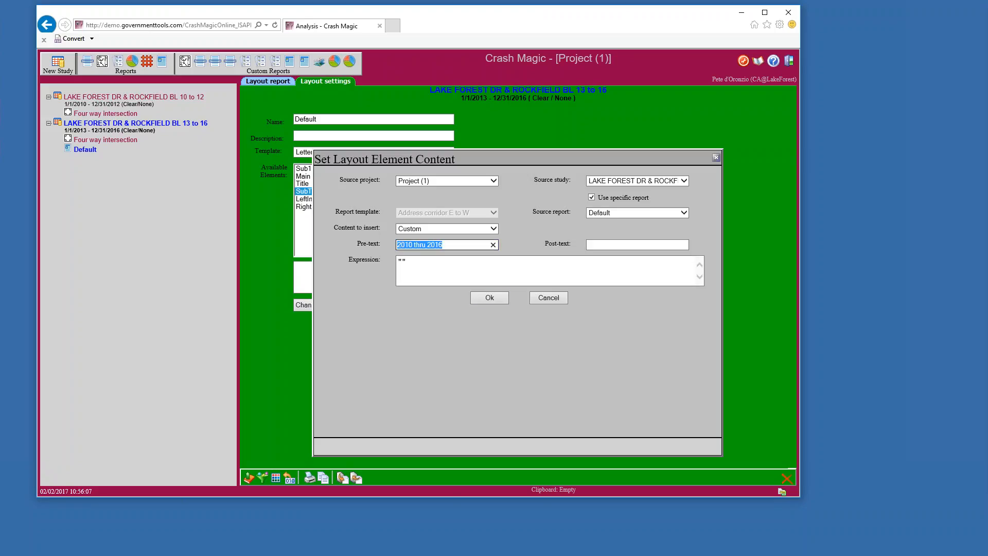
left_click(488, 298)
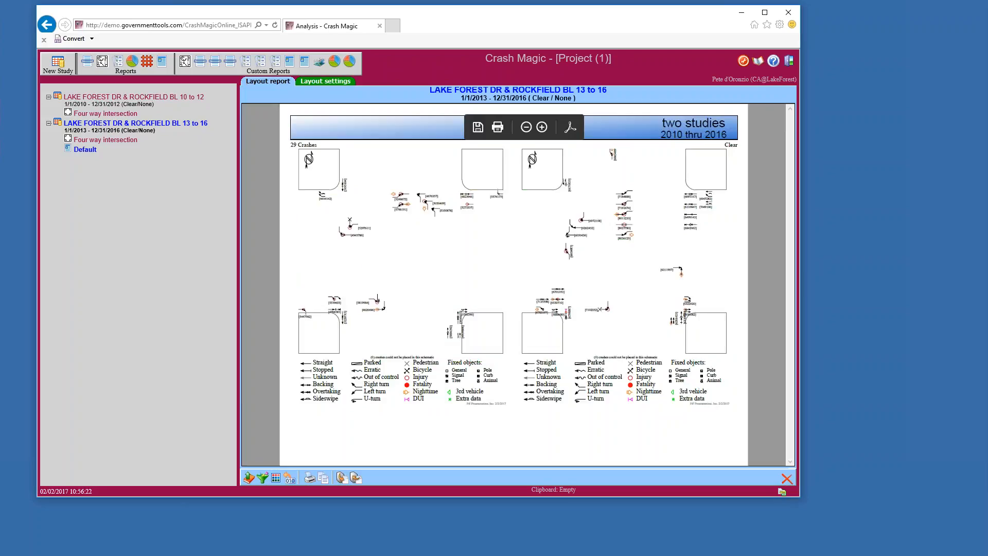
triple_click(664, 120)
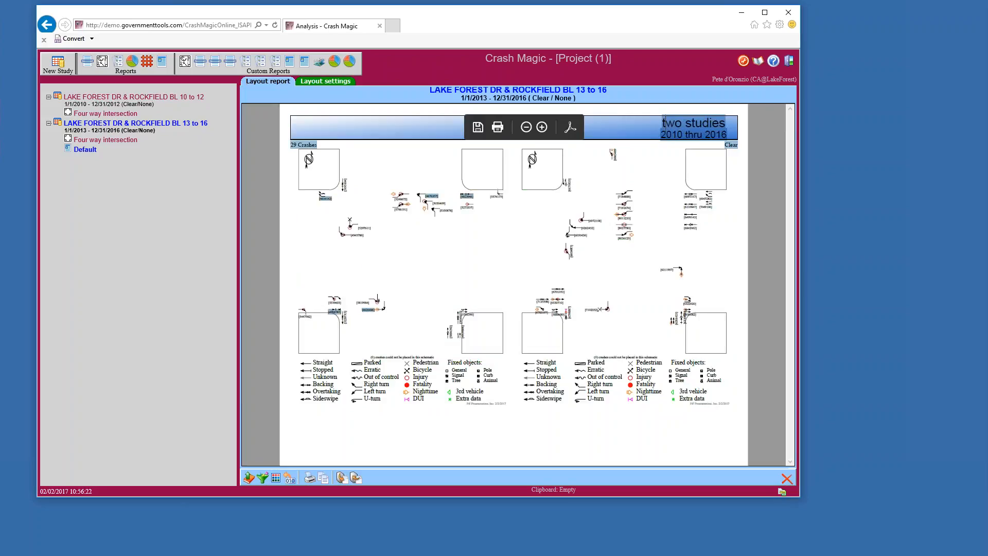
left_click(675, 135)
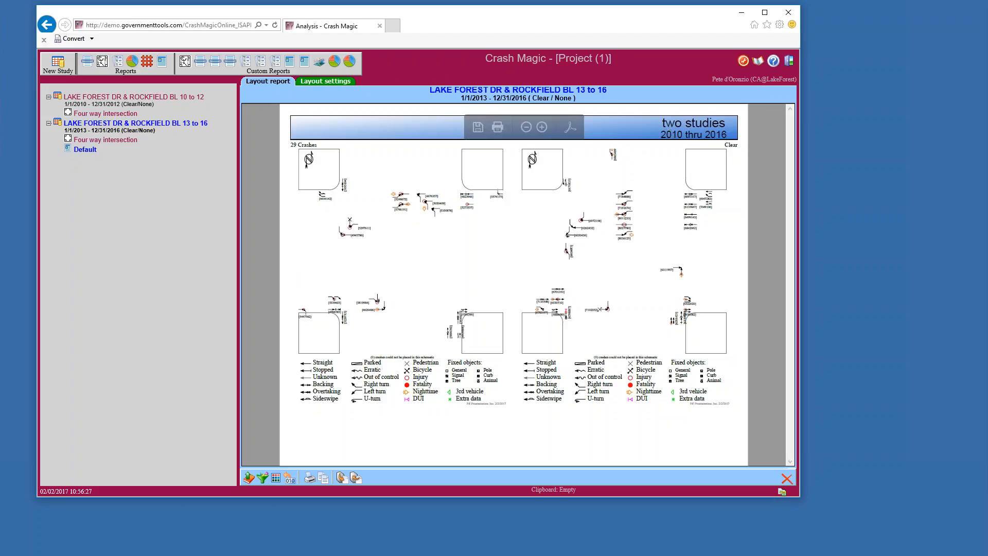
left_click_drag(284, 144, 318, 146)
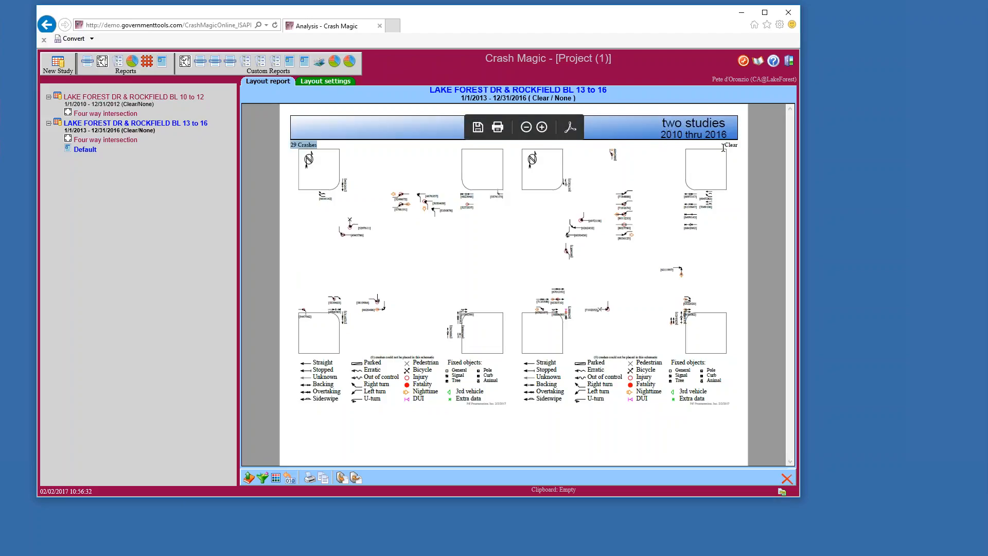
left_click_drag(722, 146, 738, 146)
Add another layout report from the shared Default report template and set its page template to LetterPortraitTwoPage
left_click(322, 82)
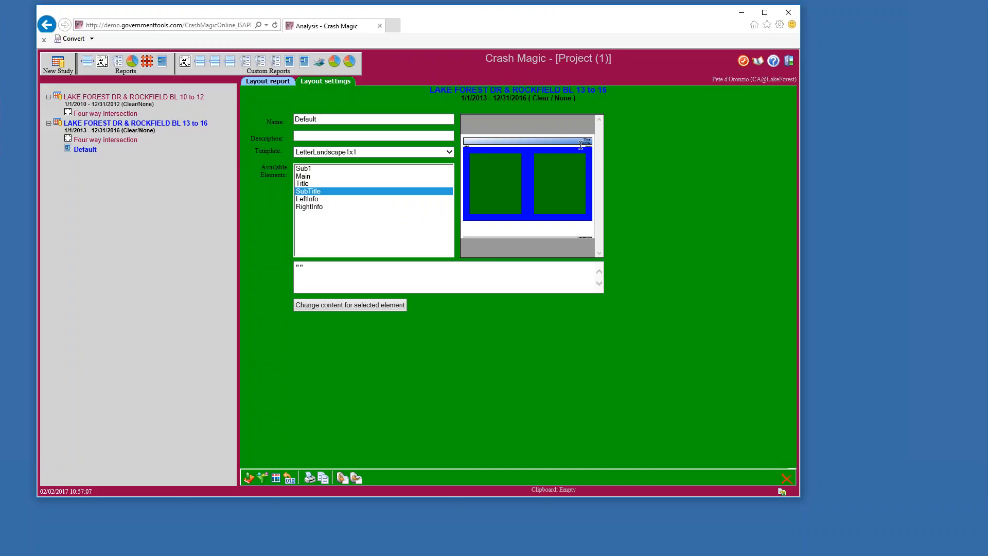
left_click(162, 62)
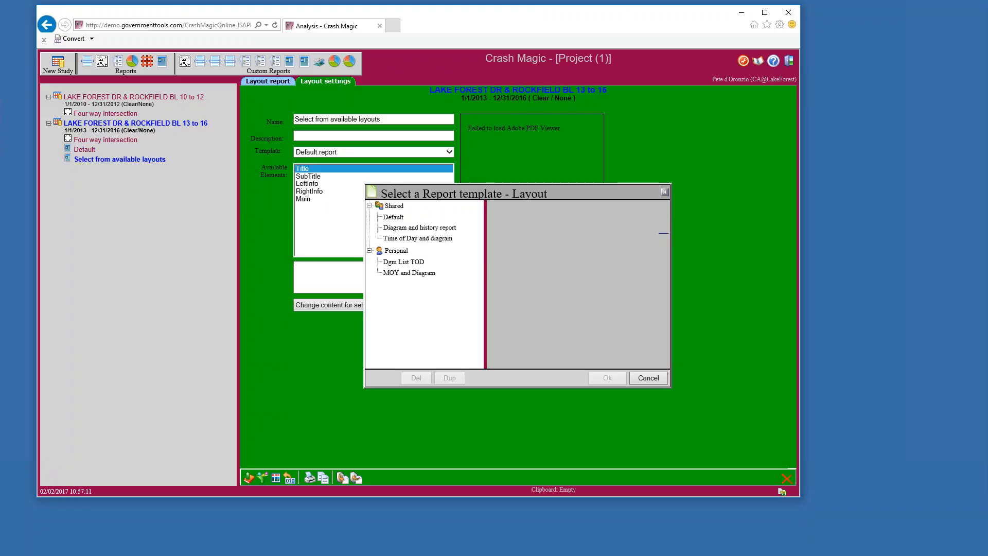
left_click(394, 217)
left_click(608, 378)
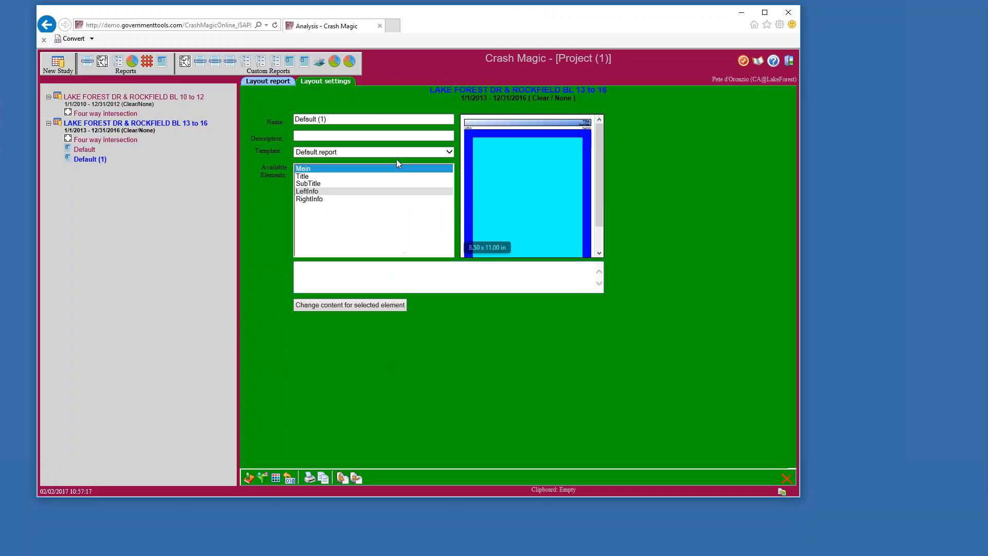
left_click(394, 153)
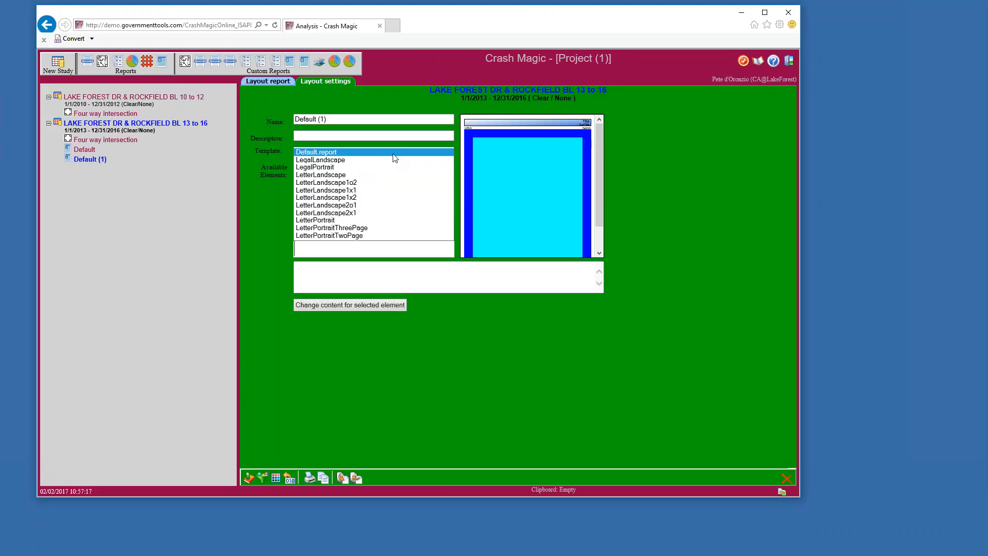
left_click(374, 237)
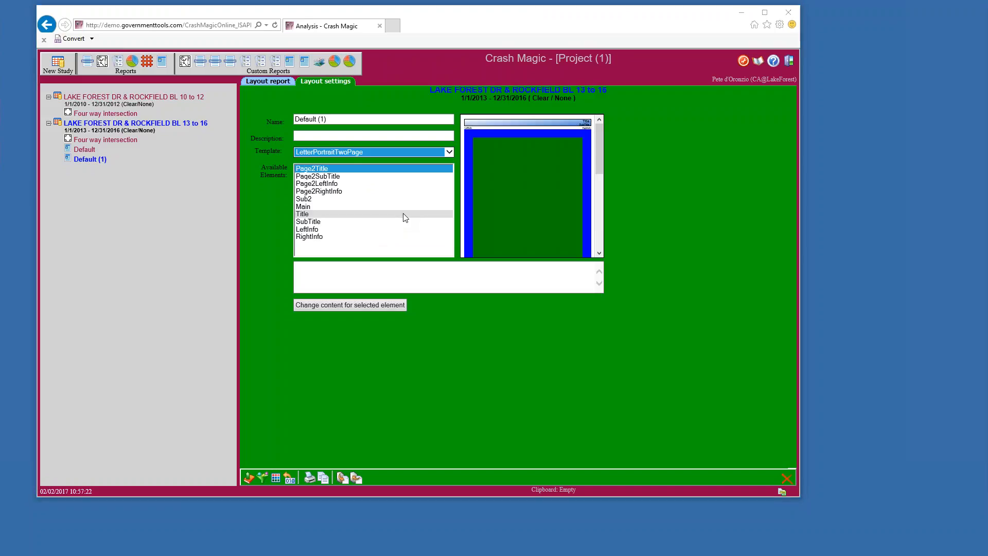
Fill the Main element with the collision diagram from the 10 to 12 study's Four way intersection report
left_click(332, 207)
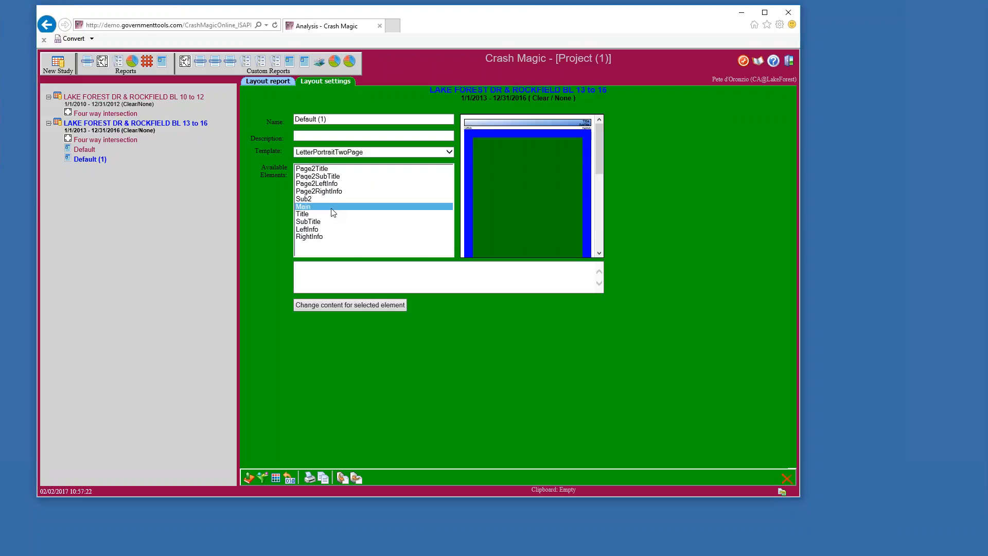
left_click(365, 304)
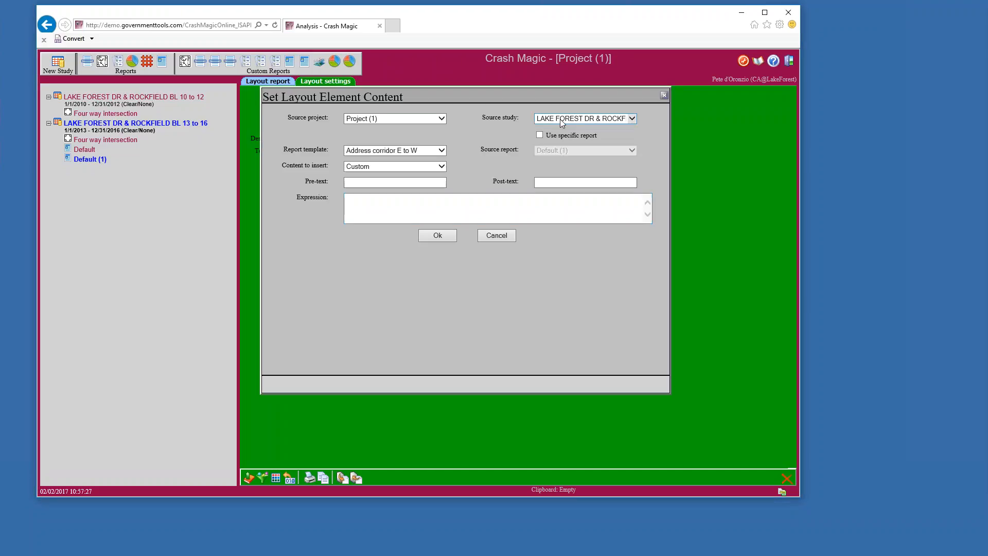
left_click(540, 135)
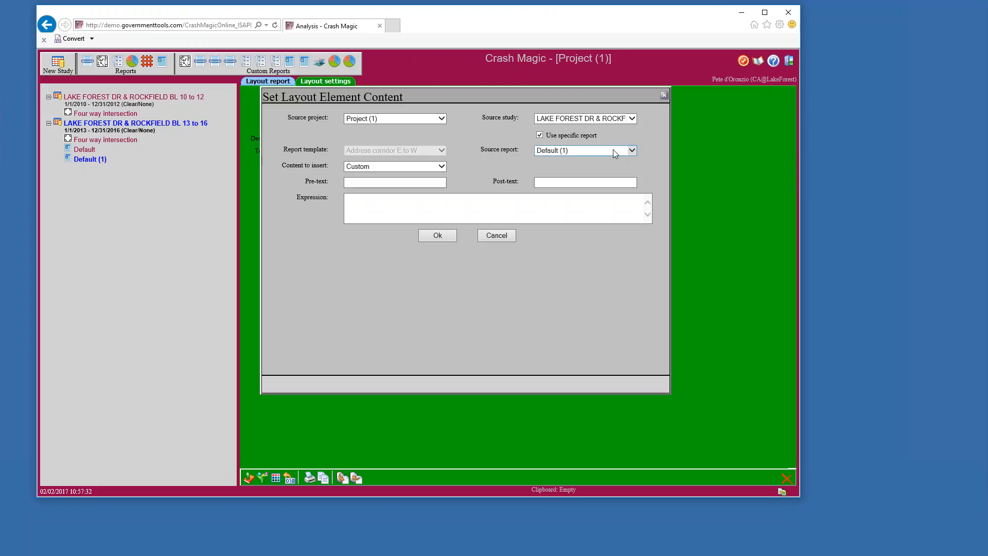
left_click(612, 149)
left_click(574, 158)
left_click(633, 119)
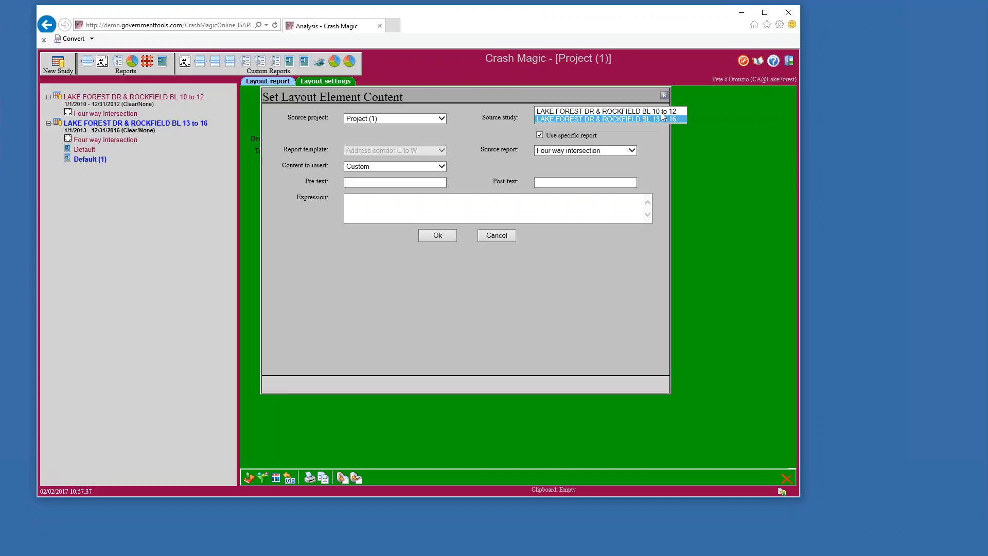
left_click(636, 119)
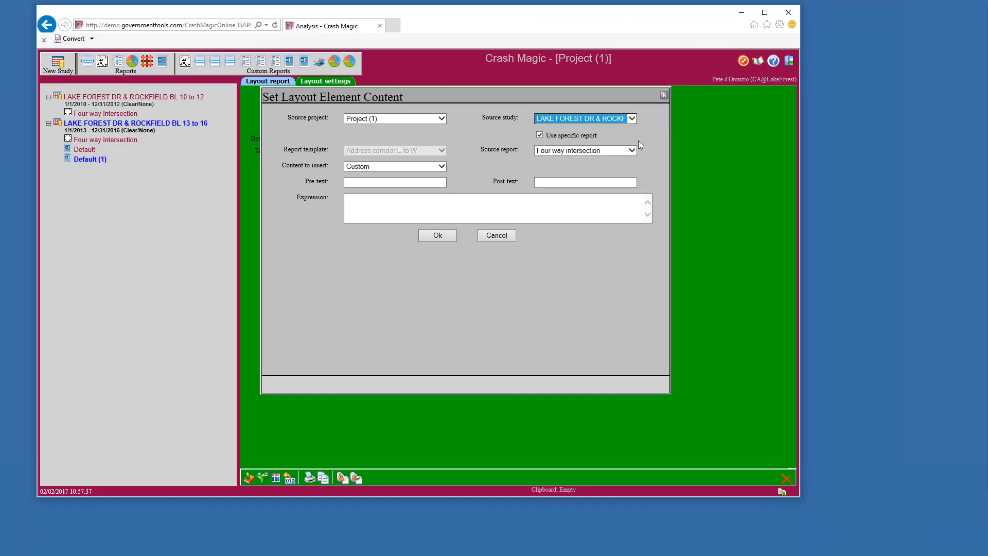
left_click(594, 152)
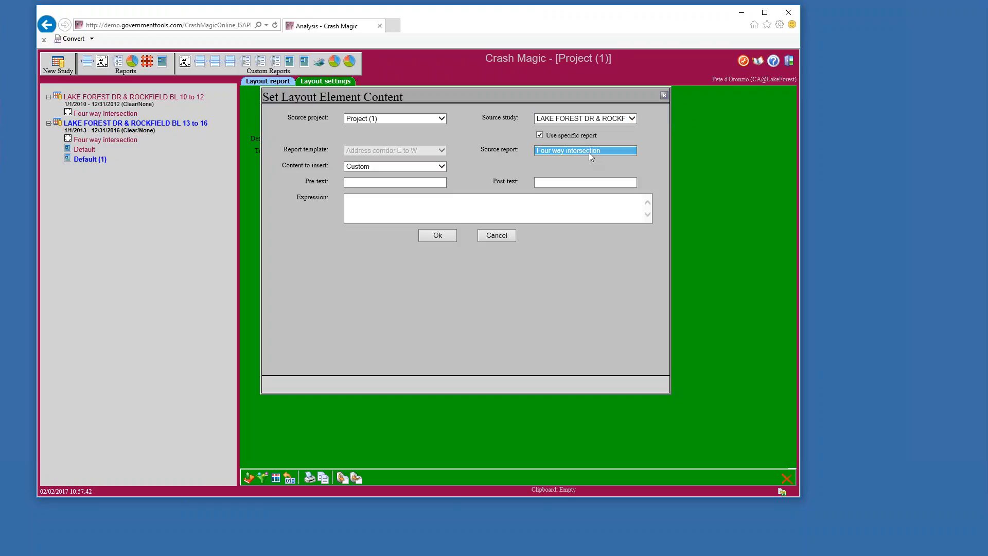
left_click(438, 166)
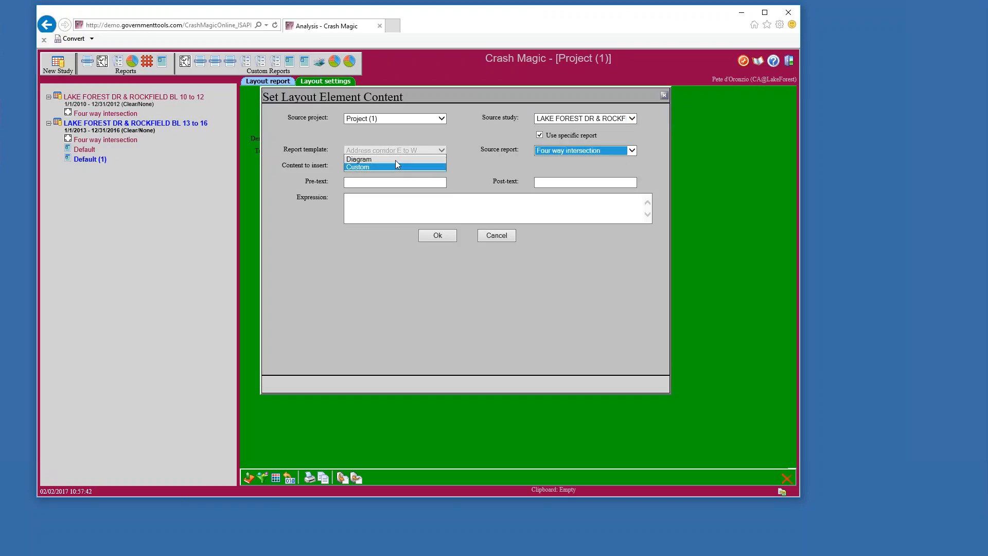
left_click(395, 161)
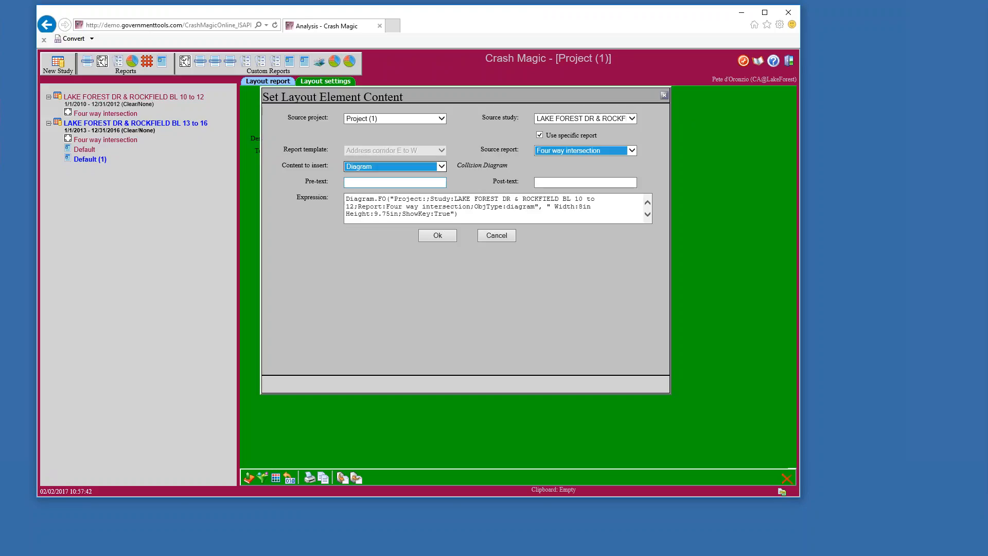
left_click(438, 235)
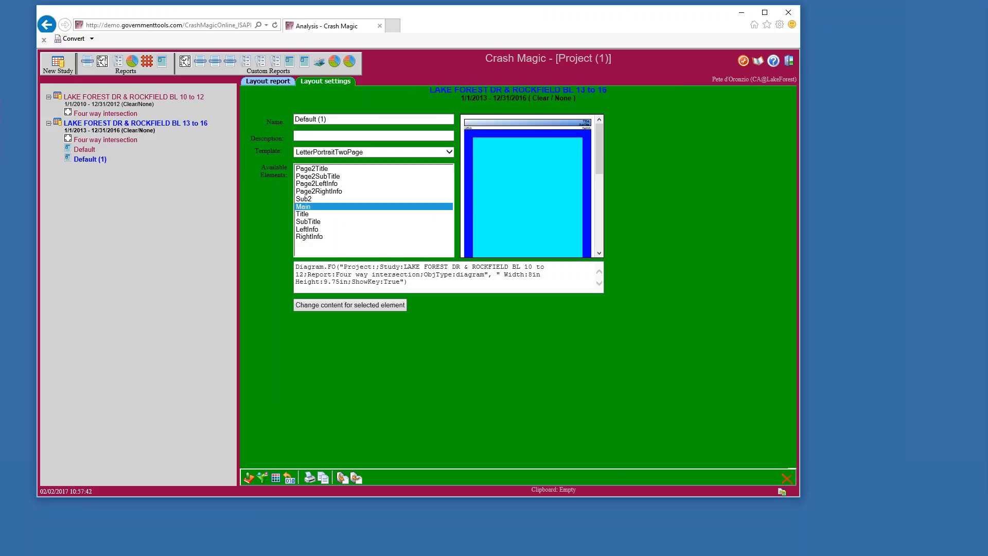
Fill the second page's Sub2 element with the collision diagram from the 13 to 16 study's Four way intersection report
left_click(313, 199)
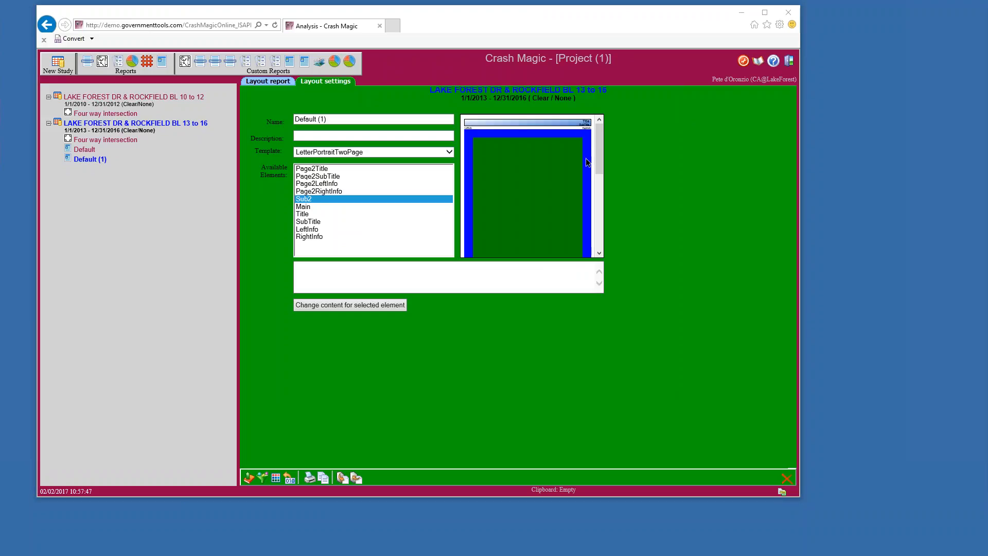
left_click_drag(600, 140, 600, 215)
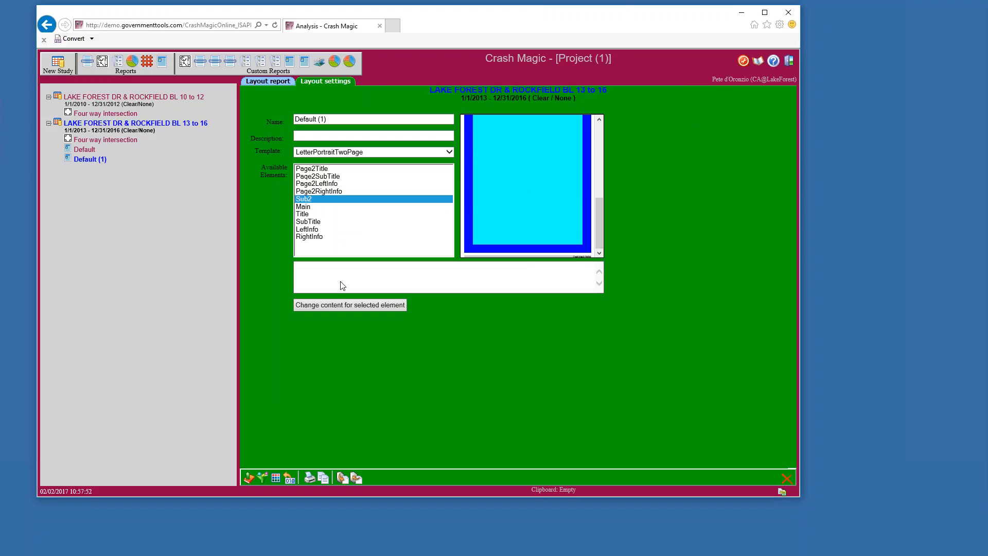
left_click(340, 305)
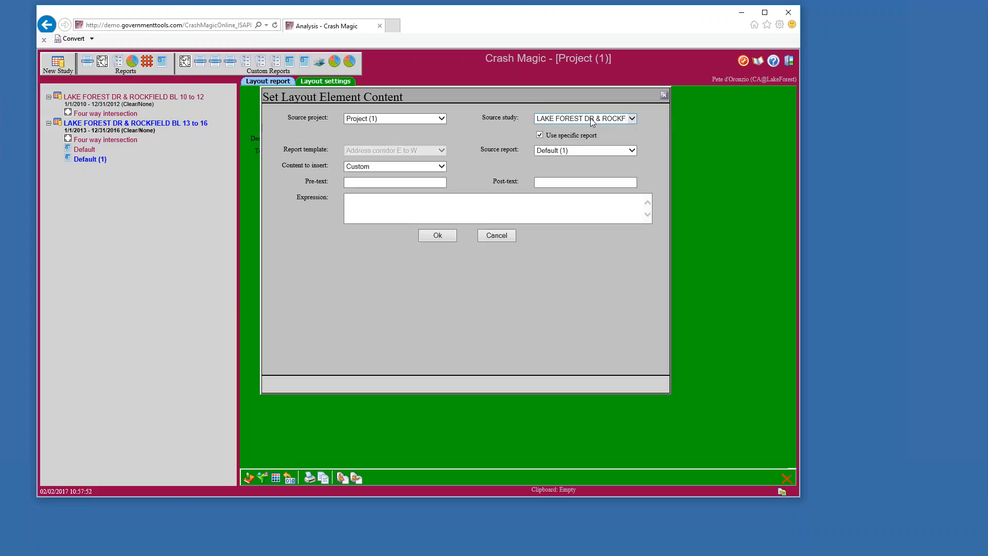
left_click(592, 120)
left_click(656, 122)
left_click(591, 150)
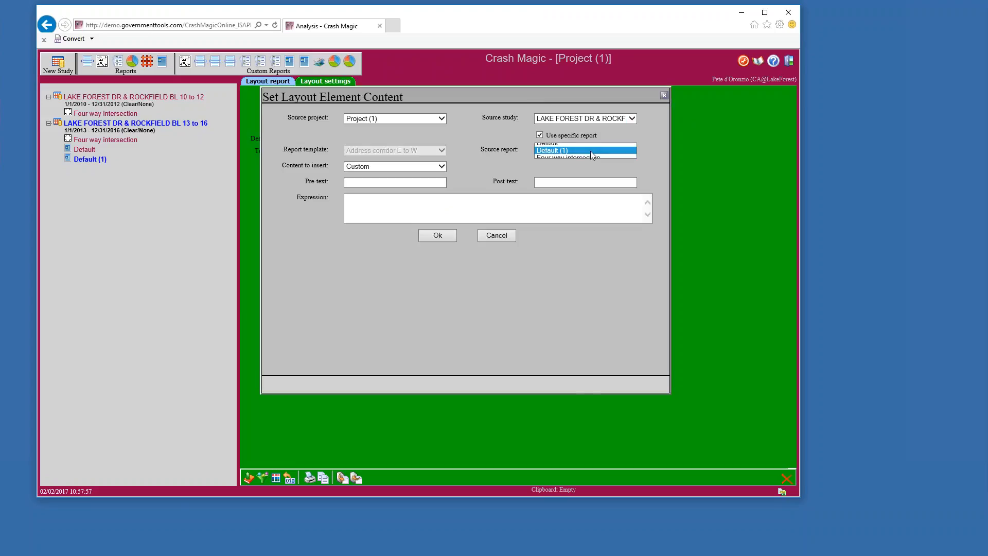
left_click(586, 157)
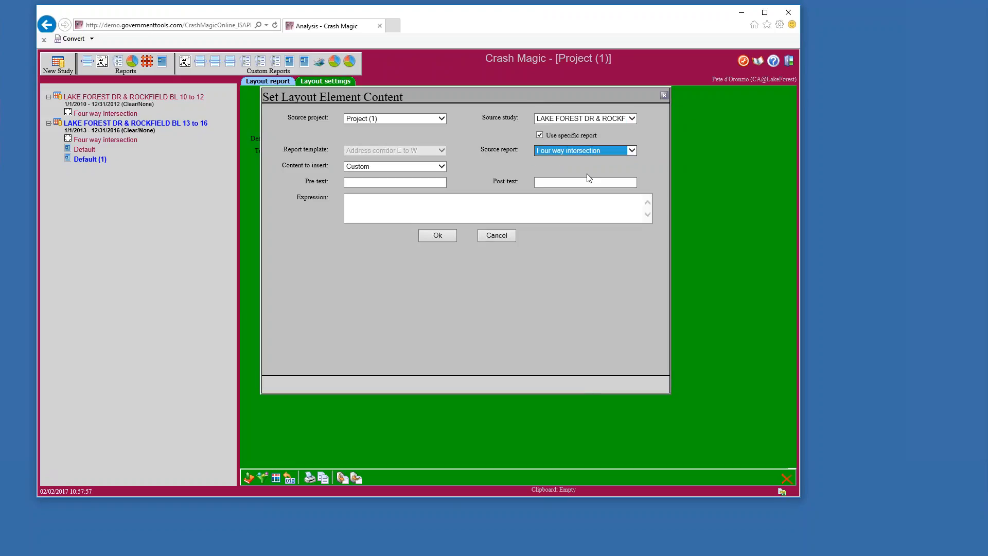
left_click(391, 166)
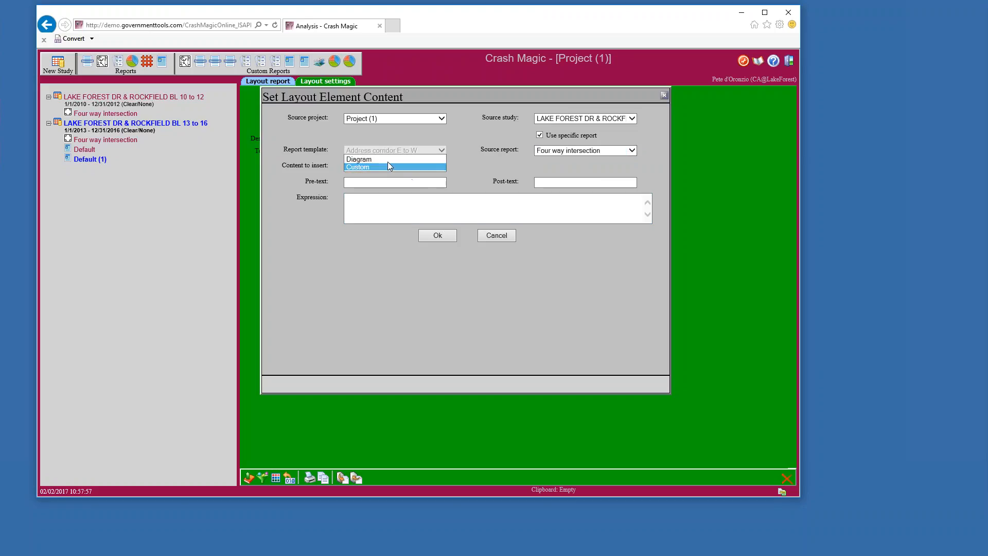
left_click(386, 159)
left_click(430, 236)
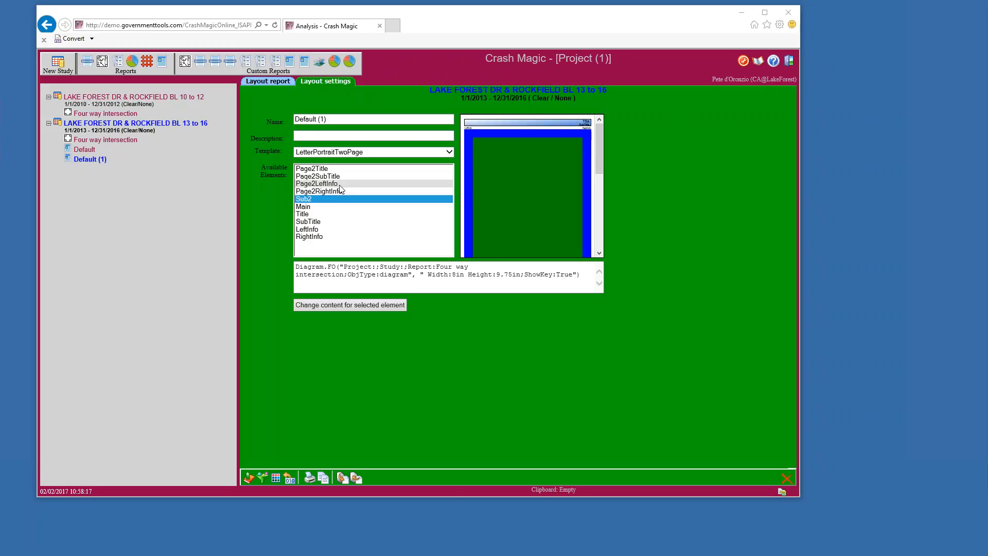
Open the Title element's content and choose the LAKE FOREST DR & ROCKFIELD BL 10 to 12 study with Study Name as the content
left_click(325, 208)
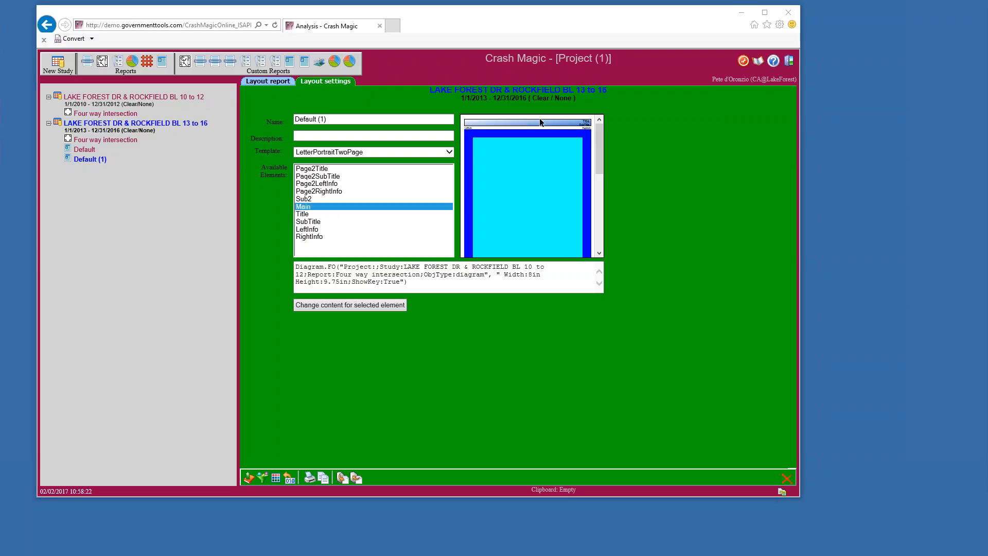
left_click(339, 214)
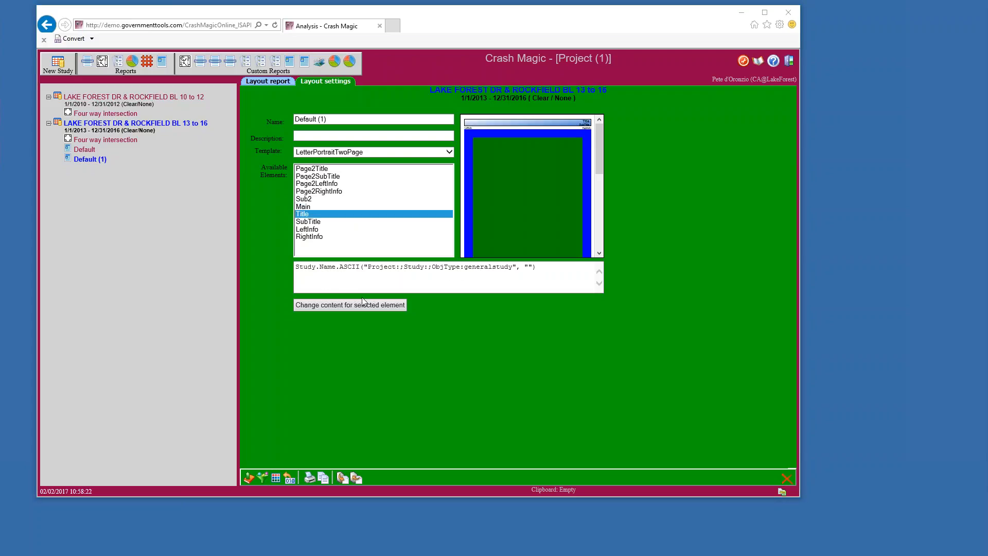
left_click(330, 304)
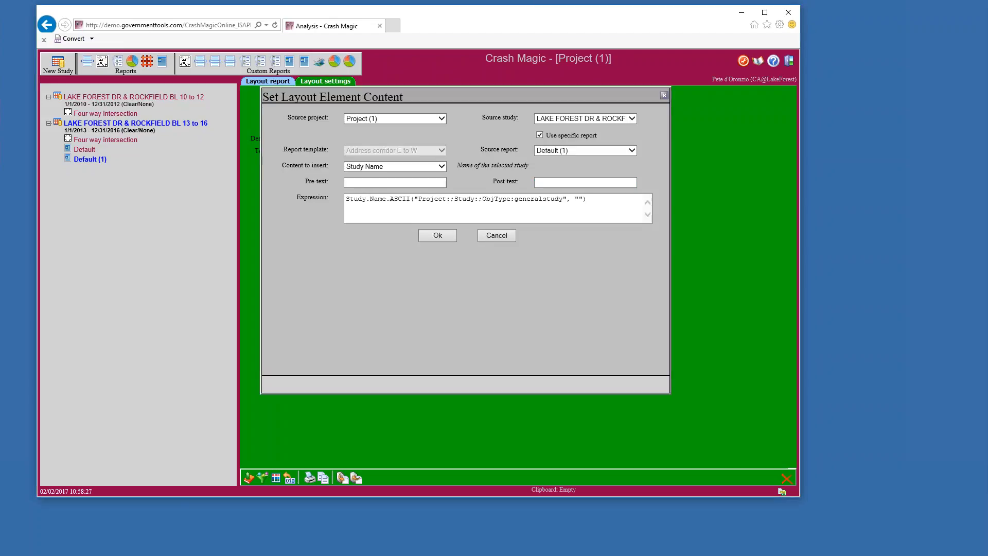
left_click(568, 122)
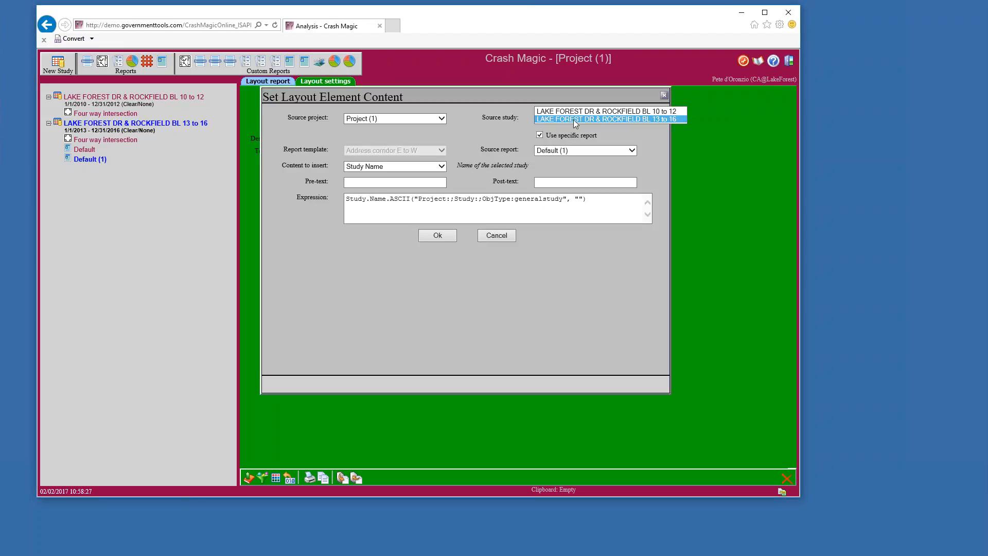
left_click(582, 112)
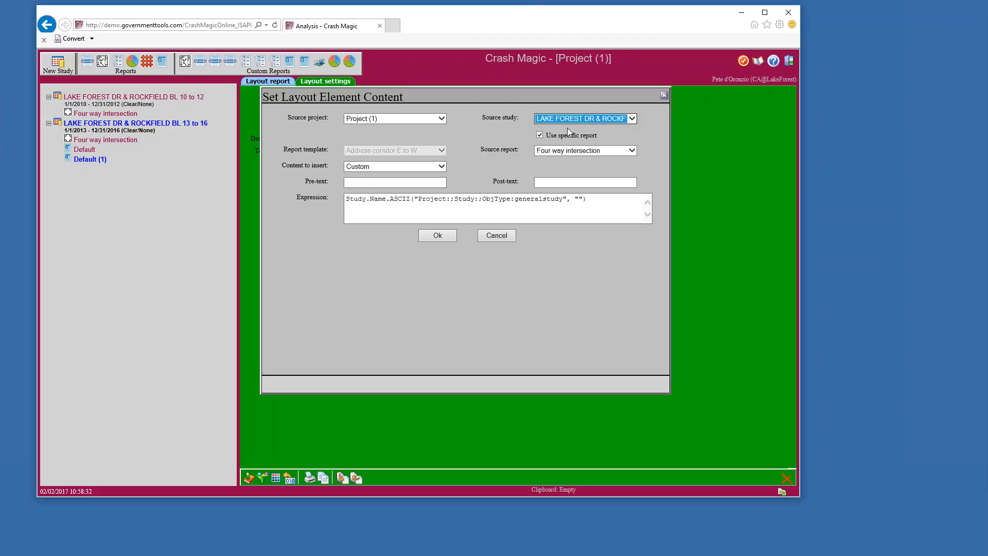
left_click(425, 168)
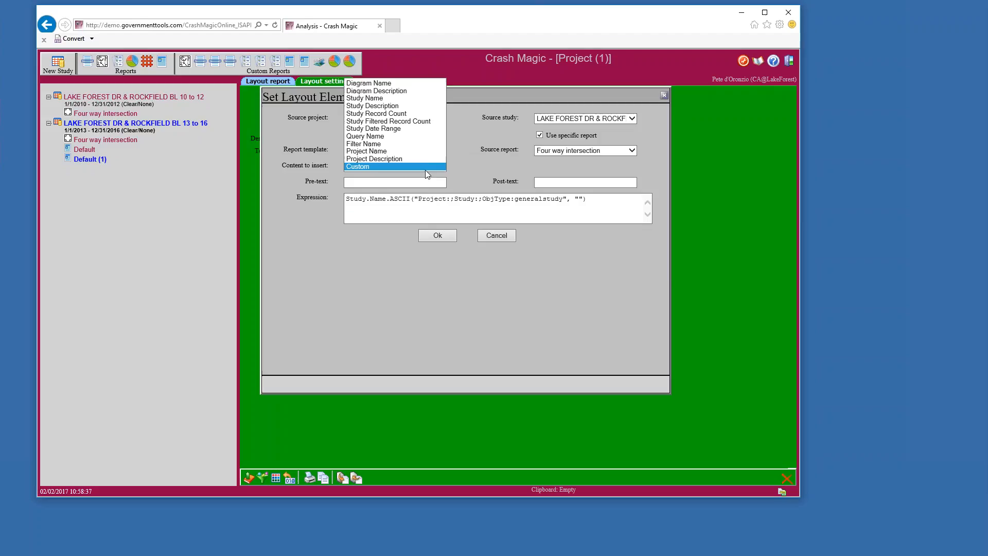
left_click(379, 99)
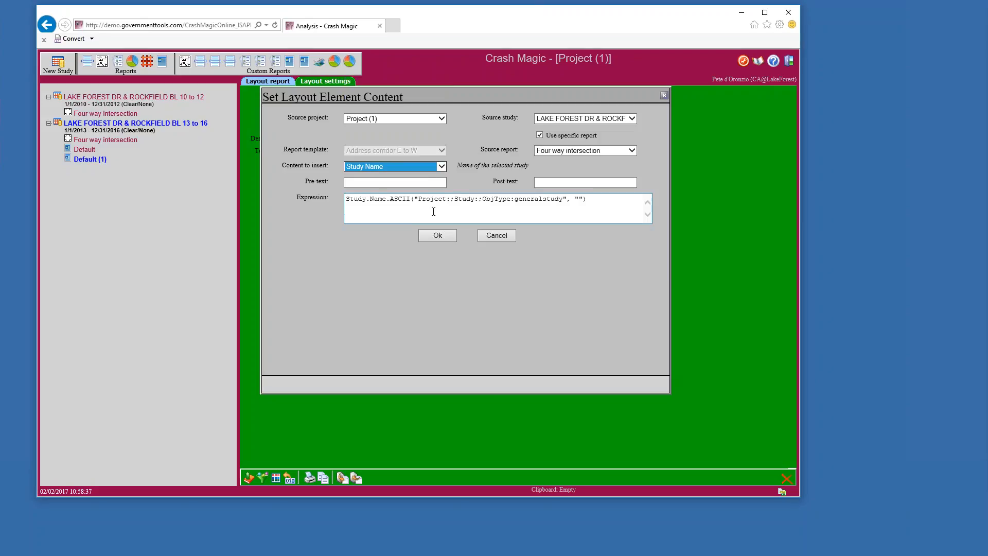
Recheck the Title's source study and expression, turn off the specific report option, and apply Study Name as the content
left_click(631, 118)
key("Tab")
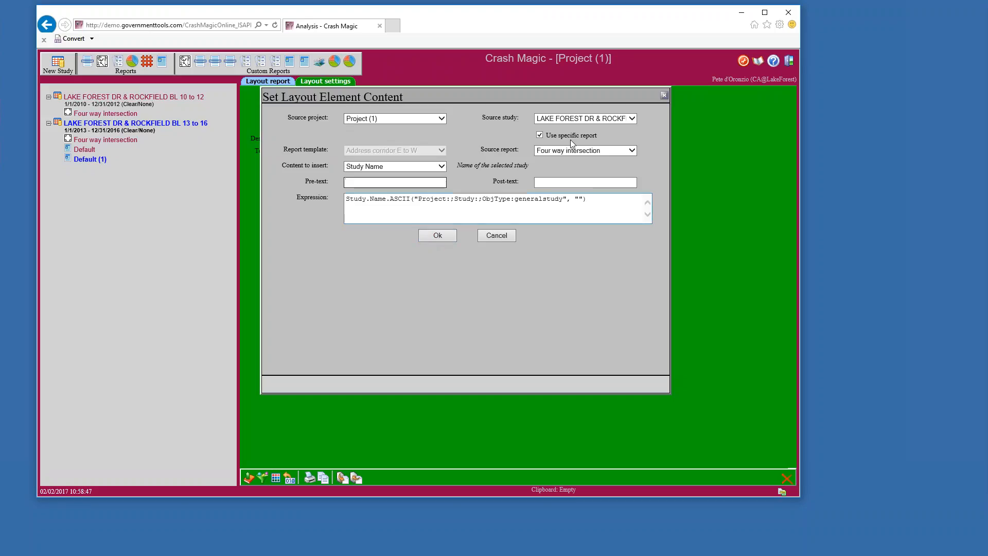
left_click(594, 121)
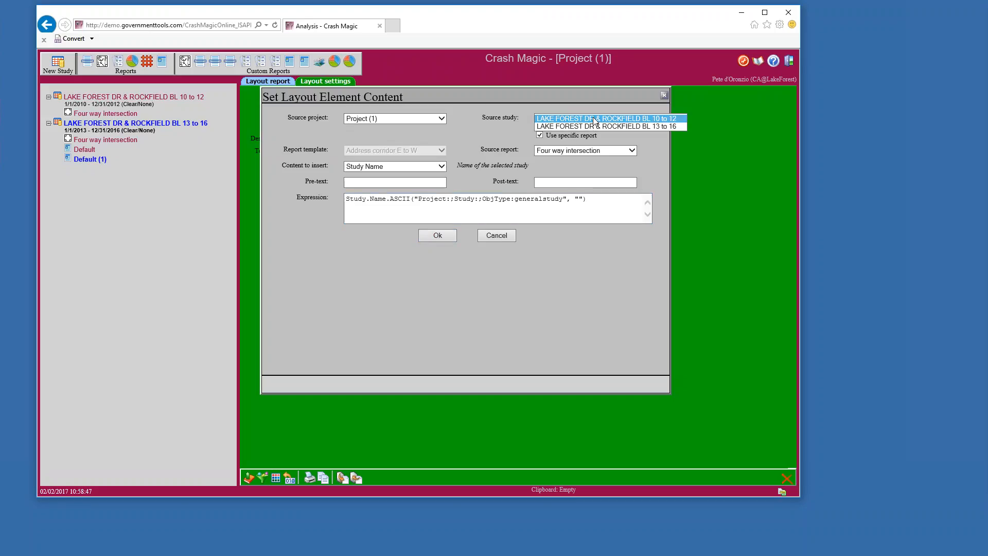
left_click(594, 121)
left_click_drag(563, 200, 418, 199)
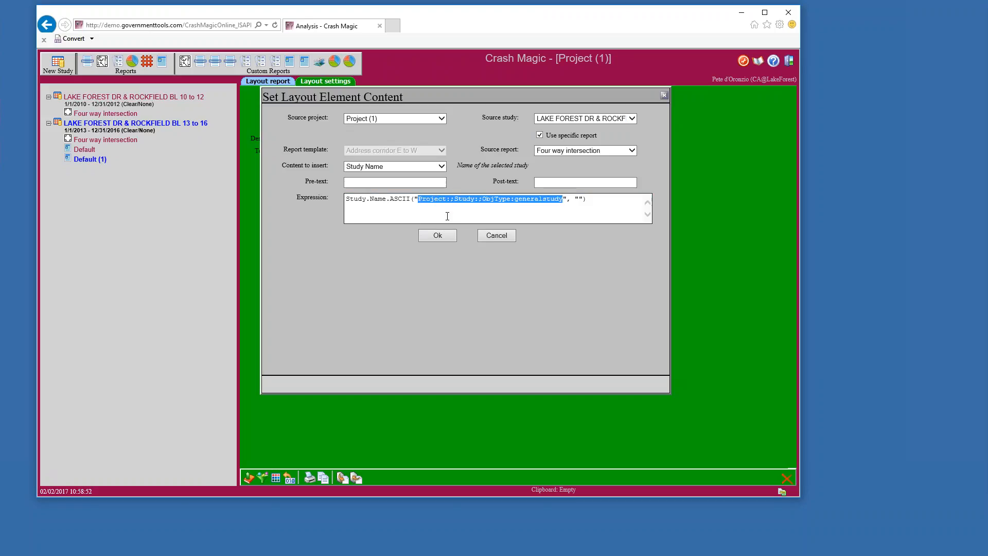
left_click(539, 135)
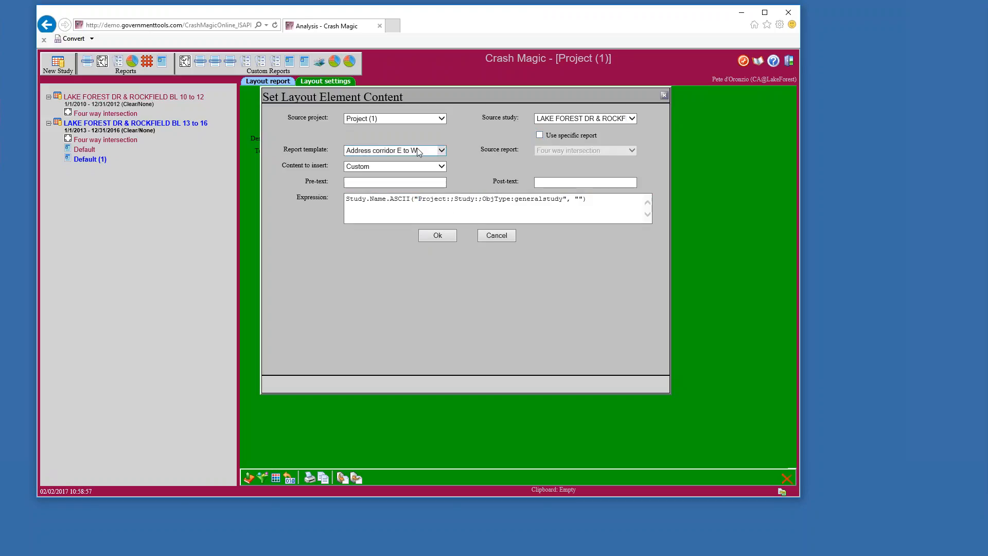
left_click(385, 166)
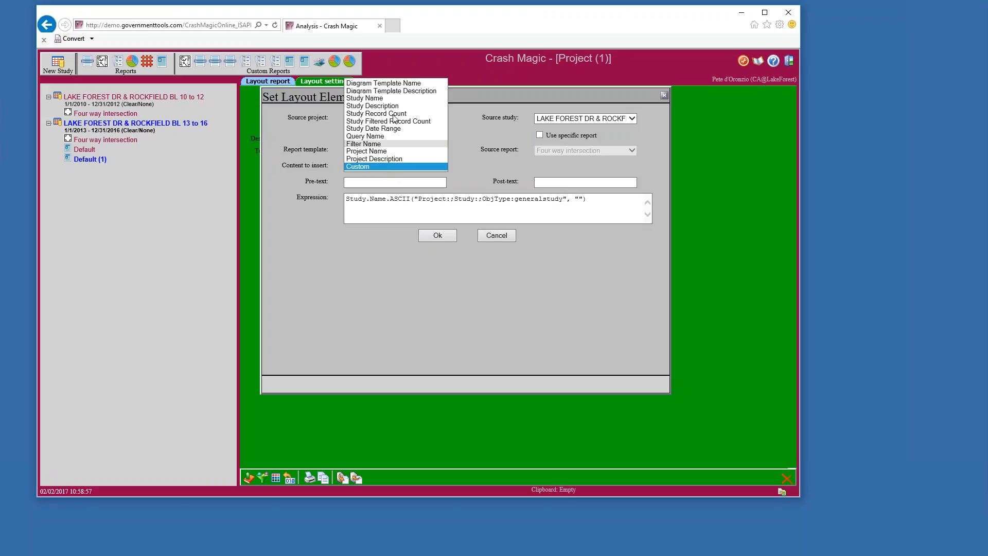
left_click(370, 98)
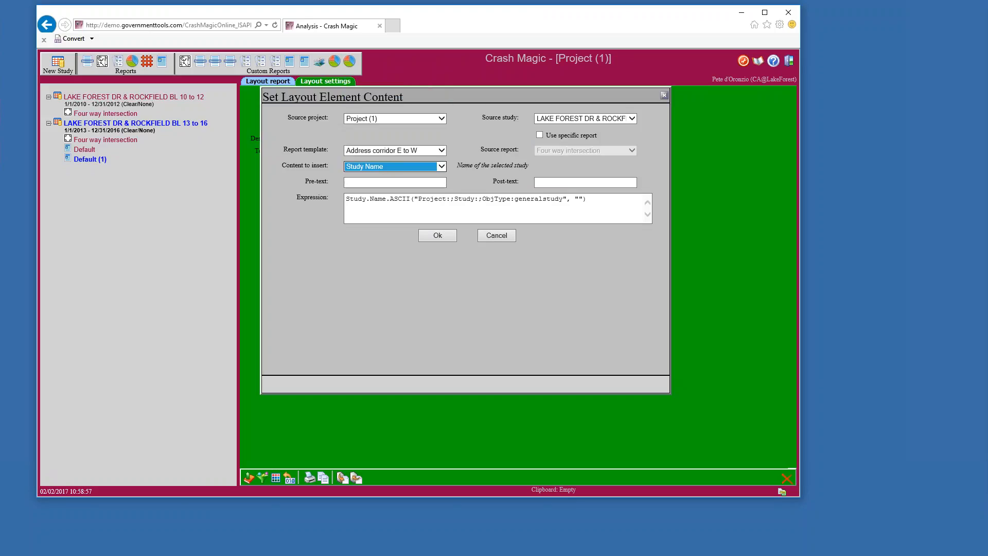
left_click(438, 235)
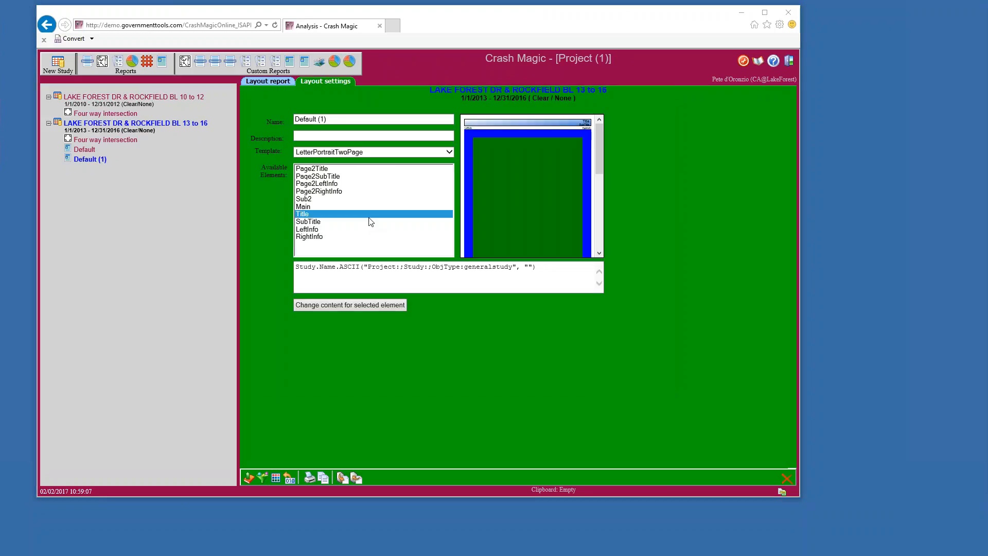
Set the SubTitle element's content to the Study Date Range of the LAKE FOREST DR & ROCKFIELD BL 10 to 12 study
left_click(328, 222)
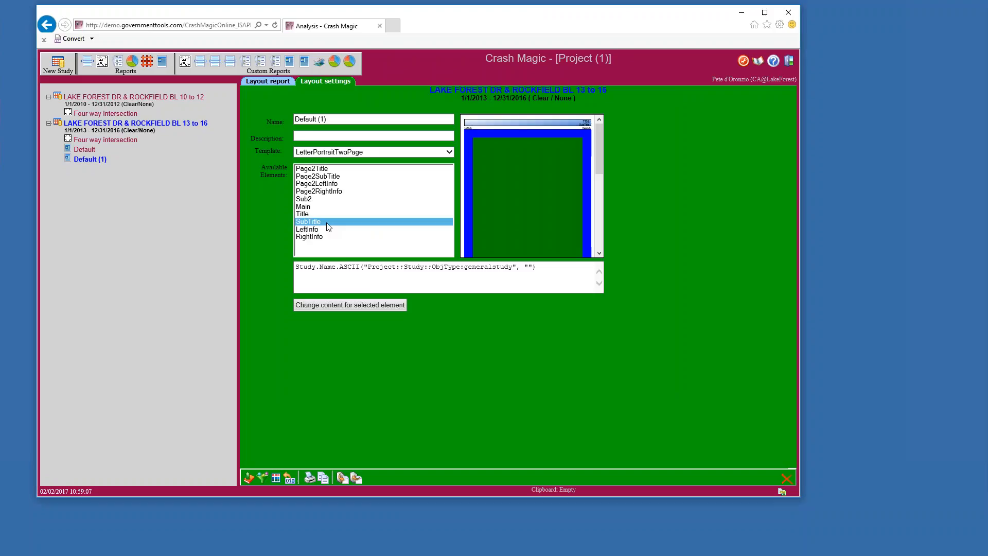
left_click(364, 305)
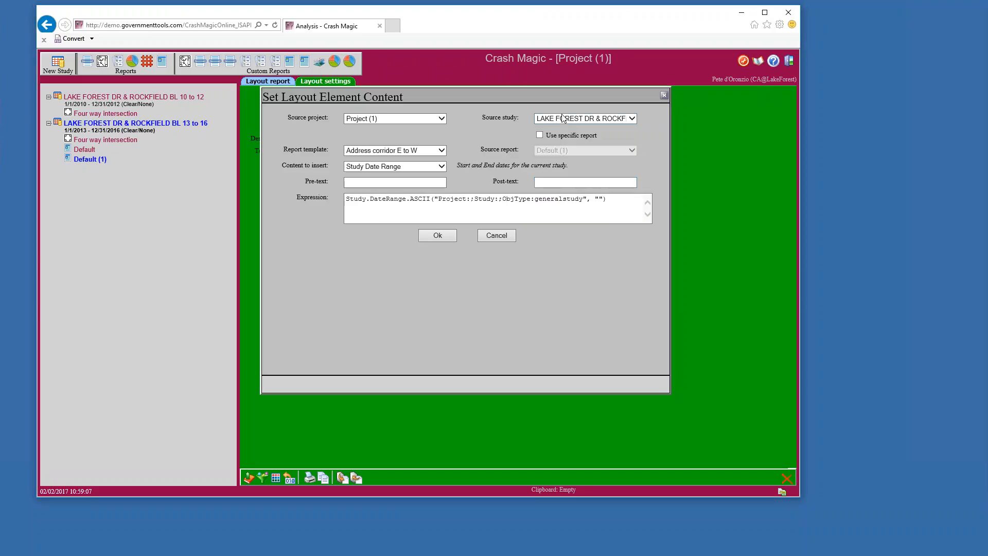
left_click(561, 119)
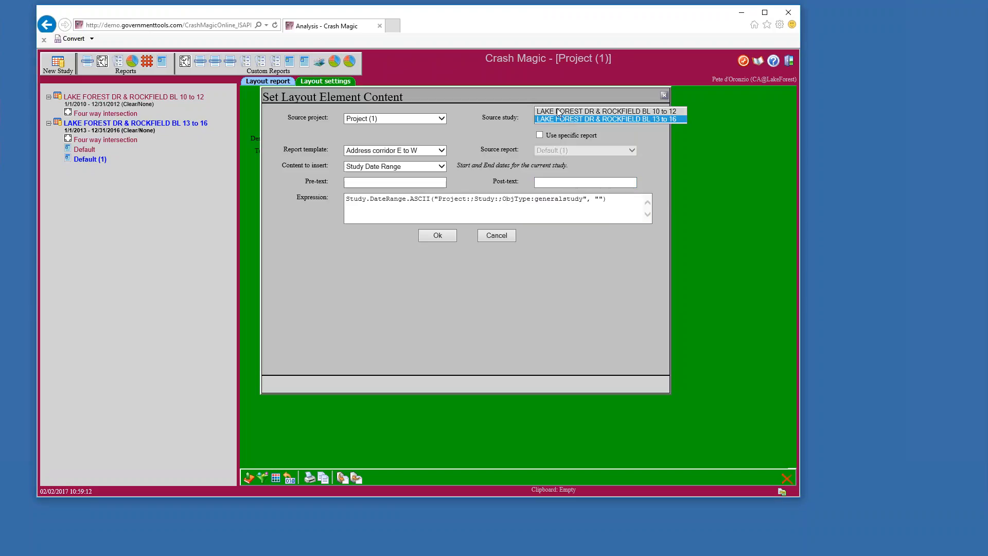
left_click(569, 119)
left_click(429, 168)
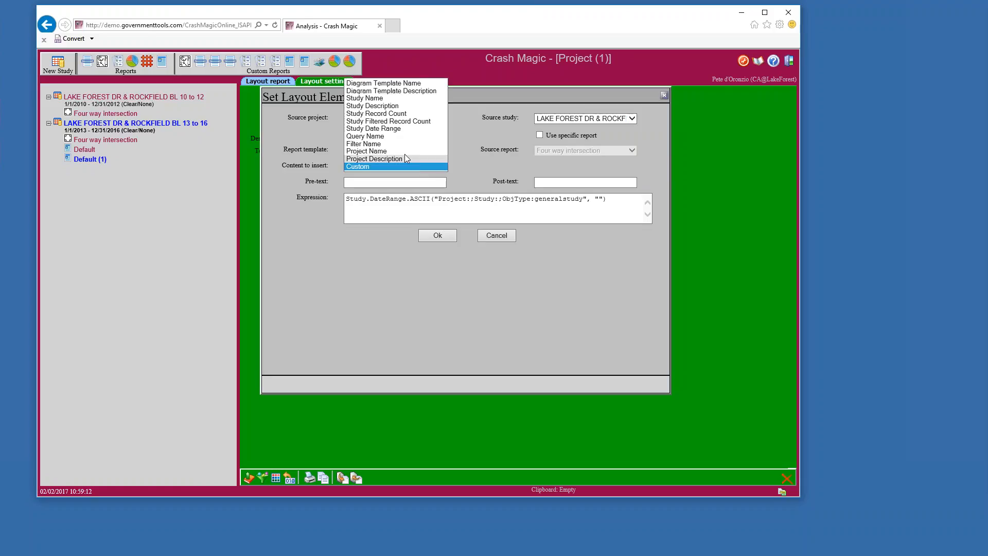
left_click(389, 128)
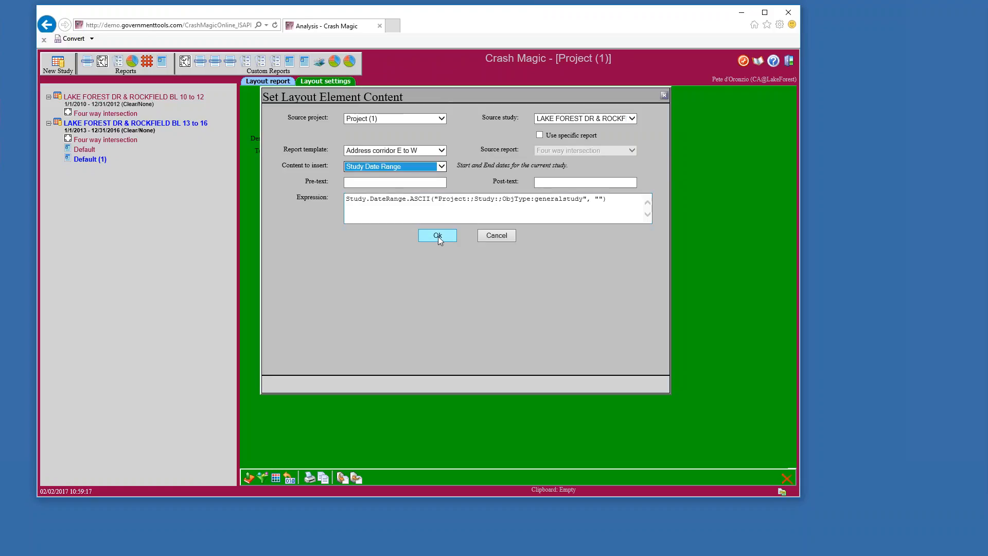
left_click(437, 235)
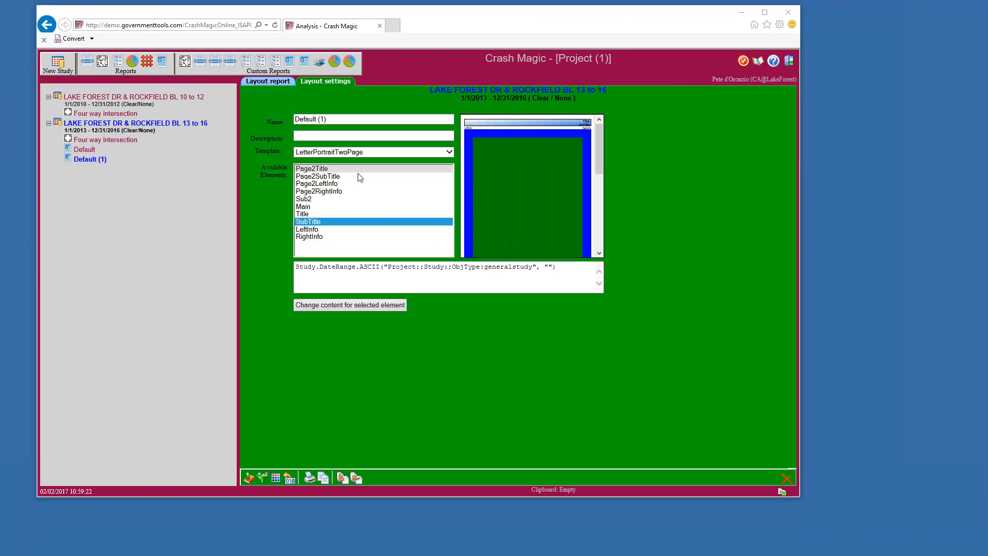
Fill the Page2Title element with the Study Name of the LAKE FOREST DR & ROCKFIELD BL 13 to 16 study
left_click(328, 170)
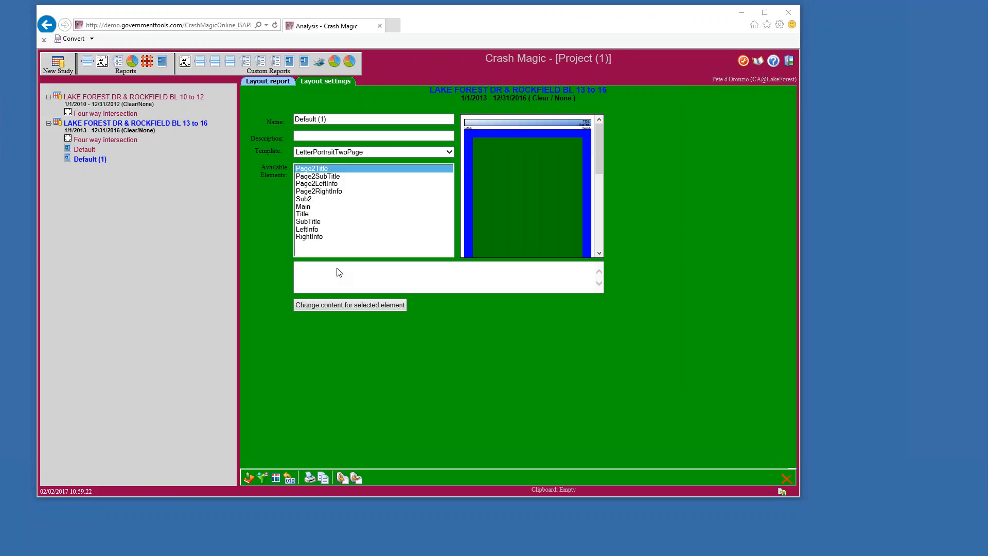
left_click(367, 303)
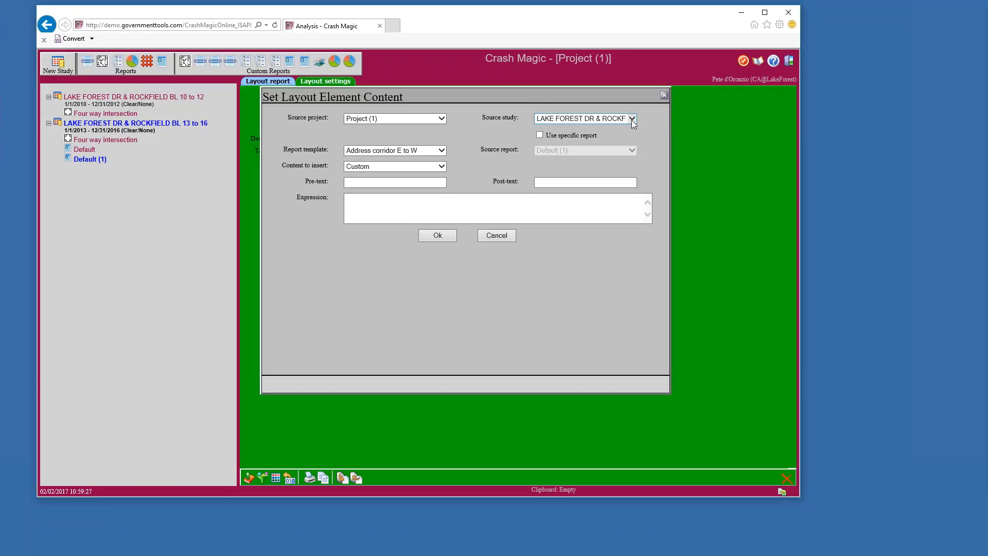
left_click(631, 119)
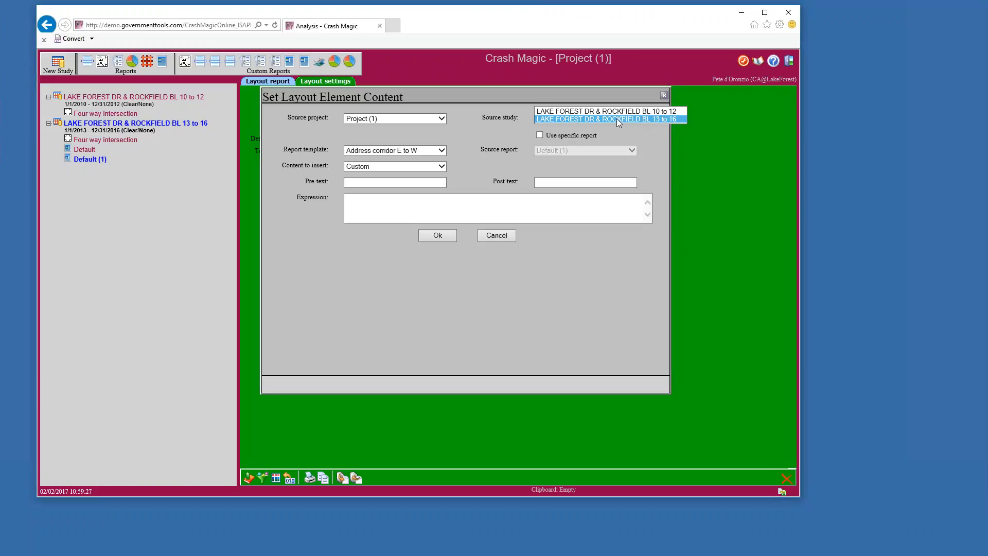
left_click(616, 119)
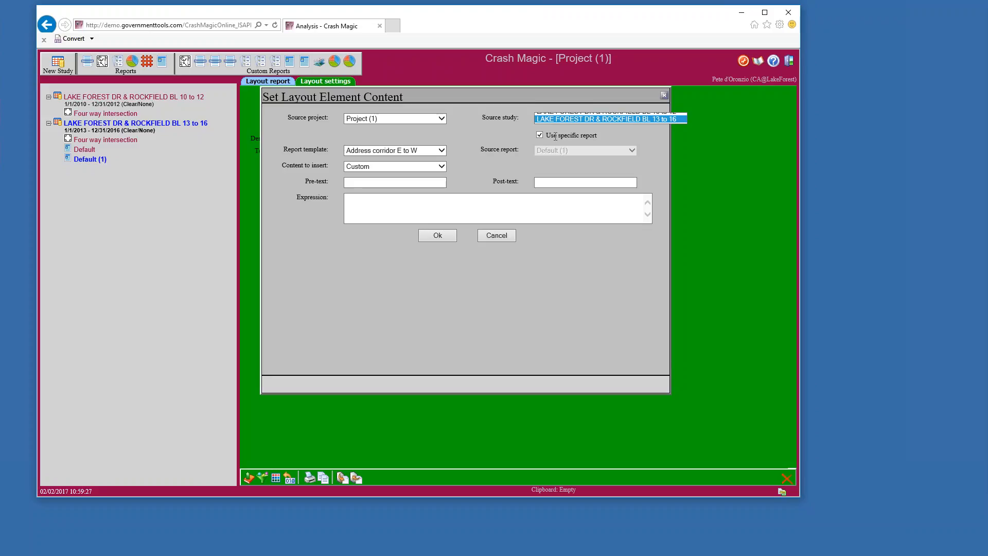
left_click(440, 167)
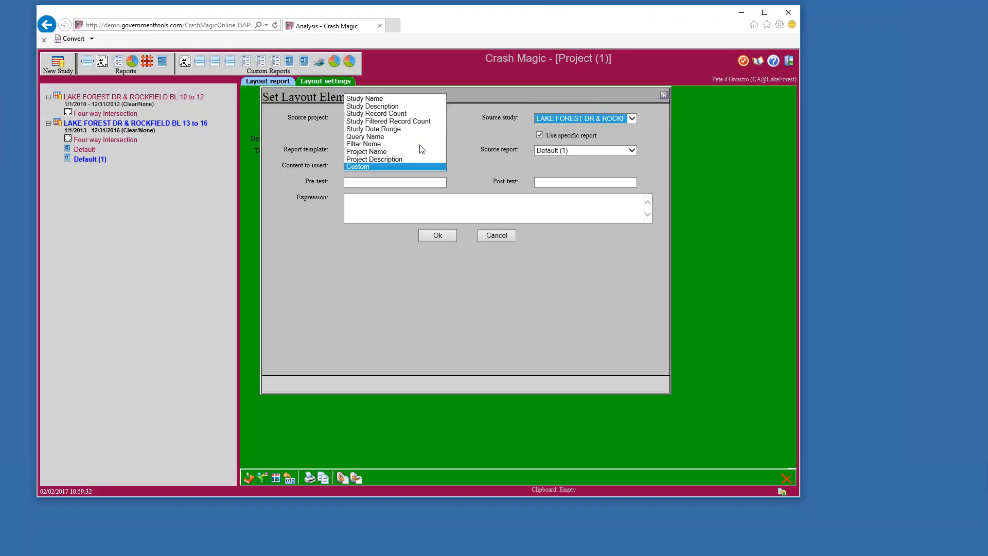
left_click(381, 99)
left_click(425, 234)
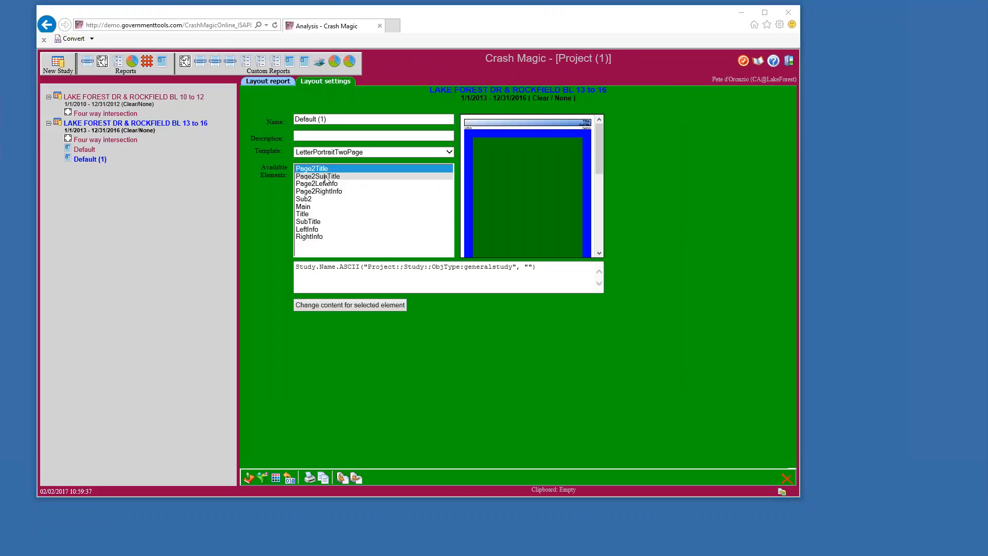
Fill the Page2SubTitle element with the Study Date Range of the LAKE FOREST DR & ROCKFIELD BL 13 to 16 study
left_click(325, 177)
left_click(383, 305)
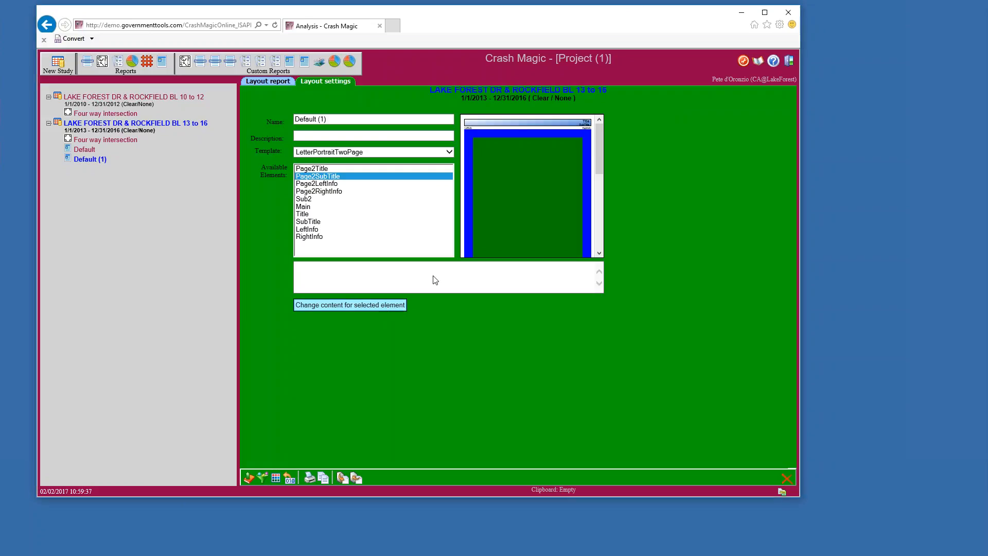
left_click(580, 119)
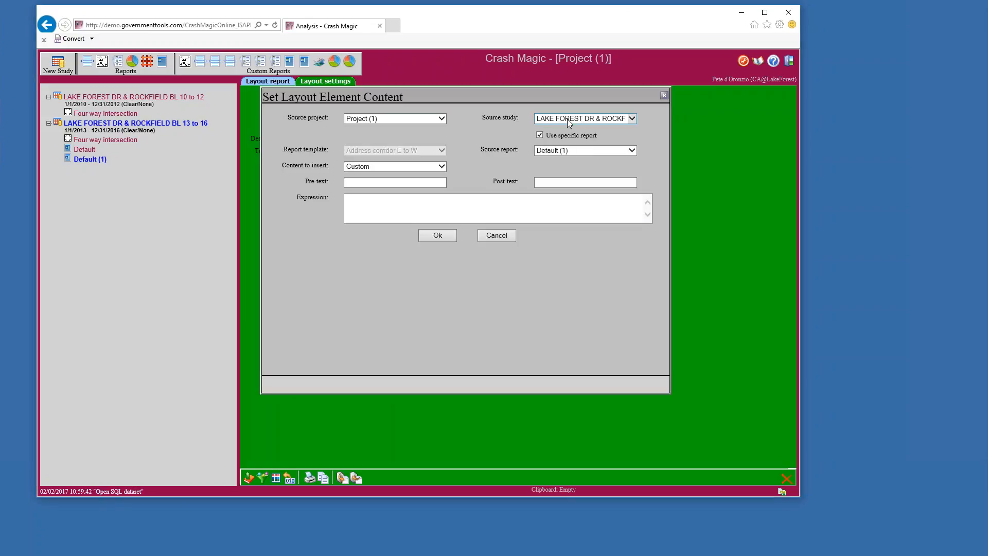
left_click(598, 119)
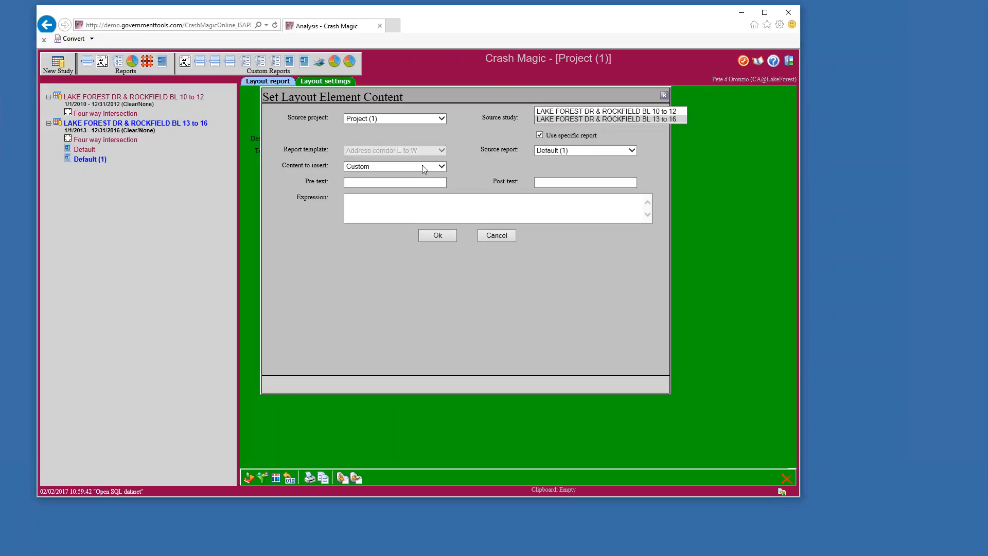
left_click(422, 166)
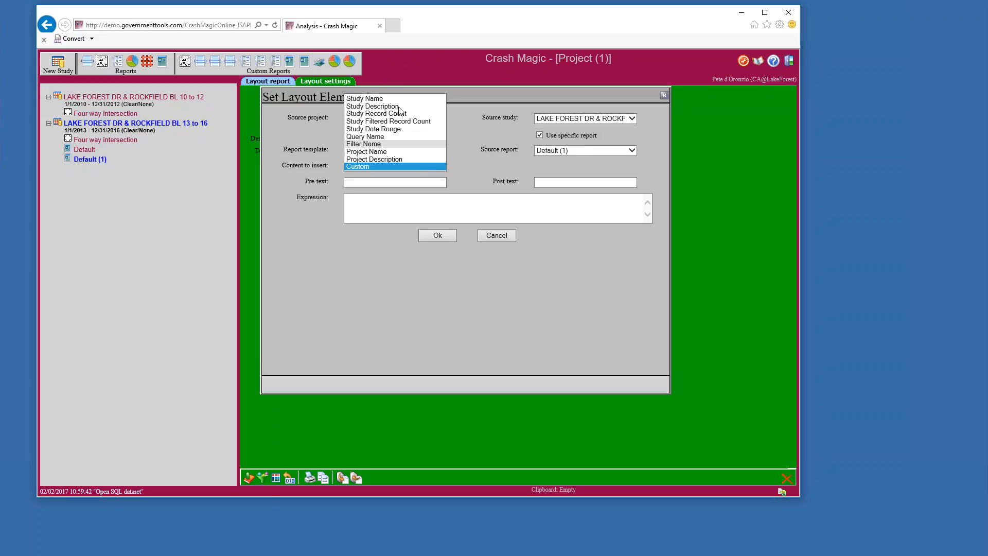
left_click(390, 131)
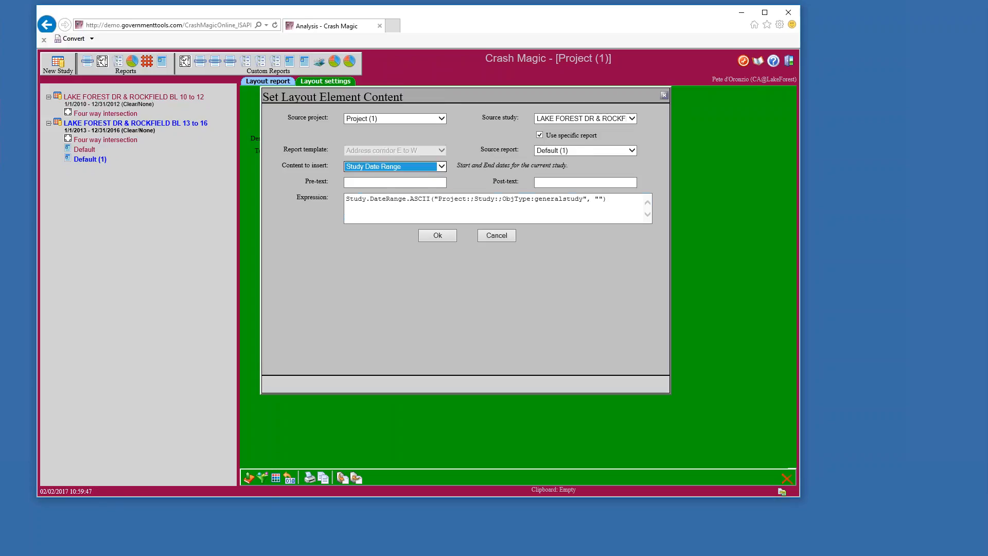
left_click(440, 236)
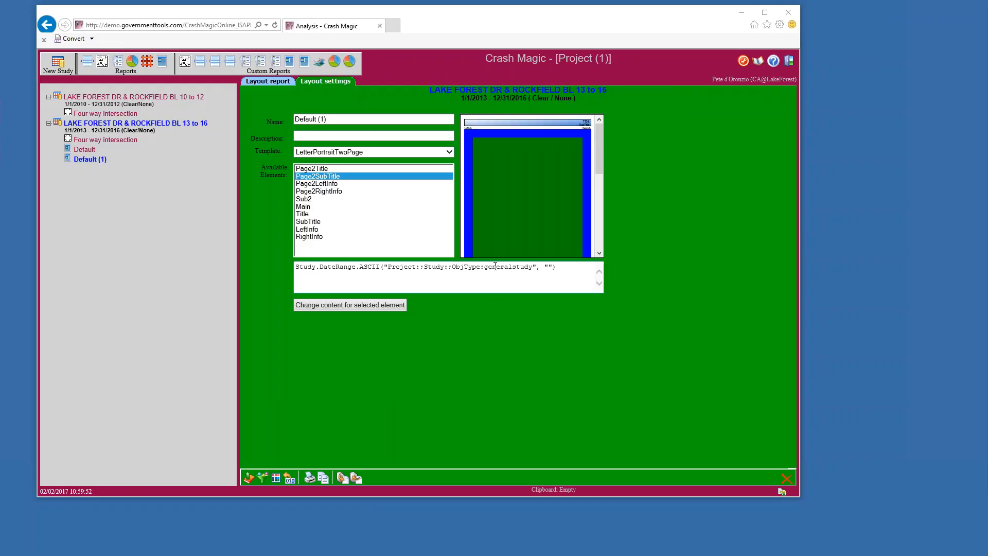
Check the titles, date ranges and collision diagrams on both pages of the rendered layout report
left_click_drag(495, 266, 520, 266)
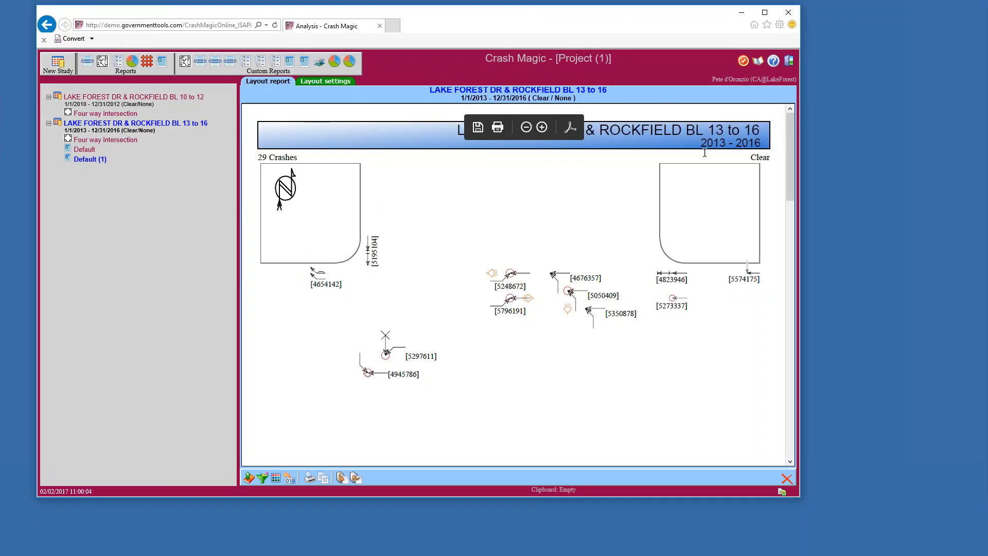
scroll(704, 153, "down", 10)
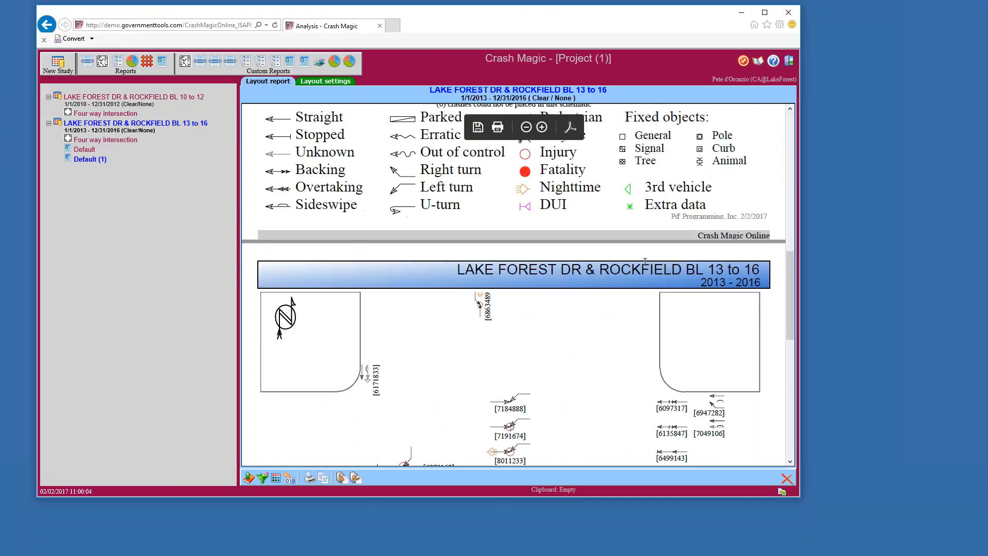
left_click_drag(657, 273, 746, 232)
scroll(730, 218, "down", 5)
scroll(724, 211, "up", 2)
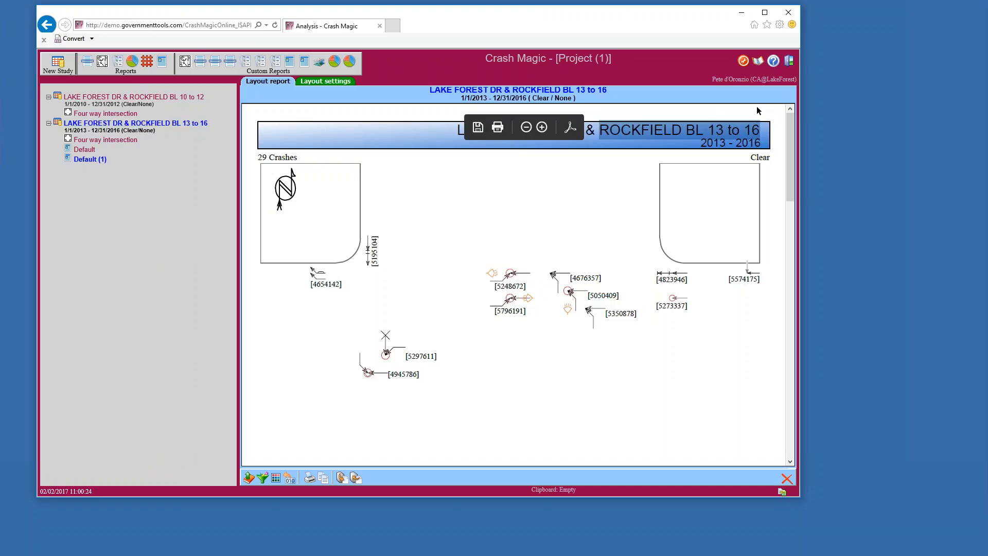
Review the title banner and the collision diagrams on both pages of the rendered two-page layout report
left_click_drag(707, 129, 761, 131)
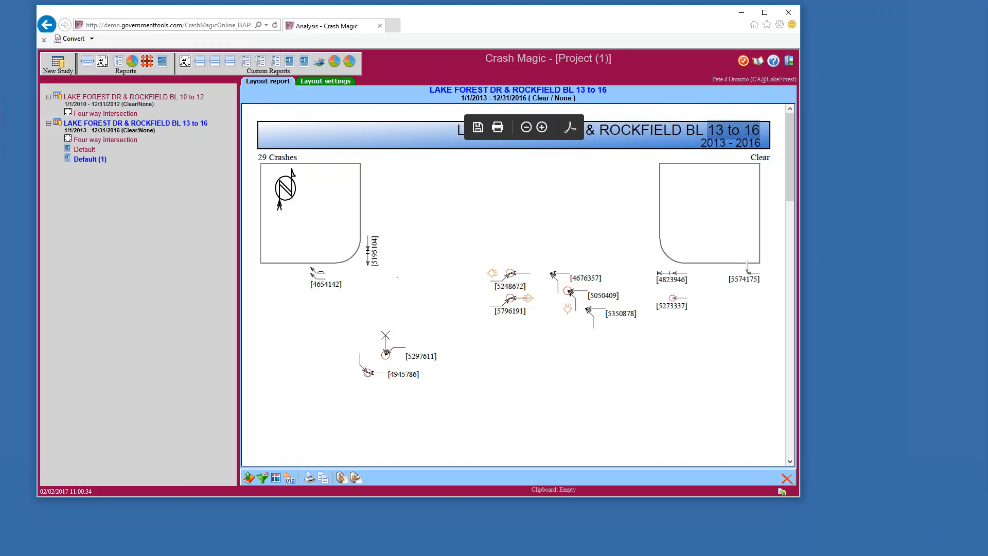
scroll(423, 254, "down", 10)
scroll(513, 303, "down", 7)
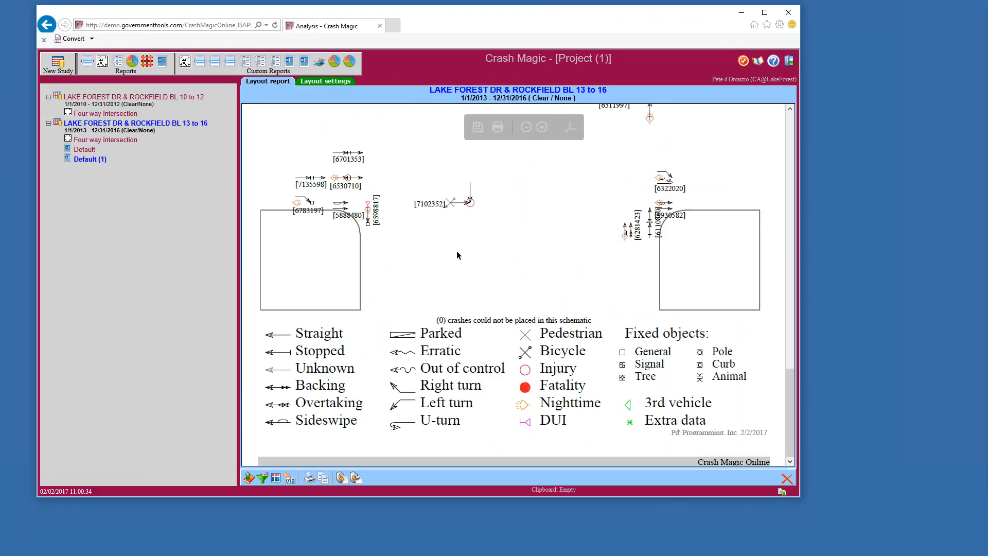
scroll(458, 237, "down", 10)
scroll(478, 234, "down", 7)
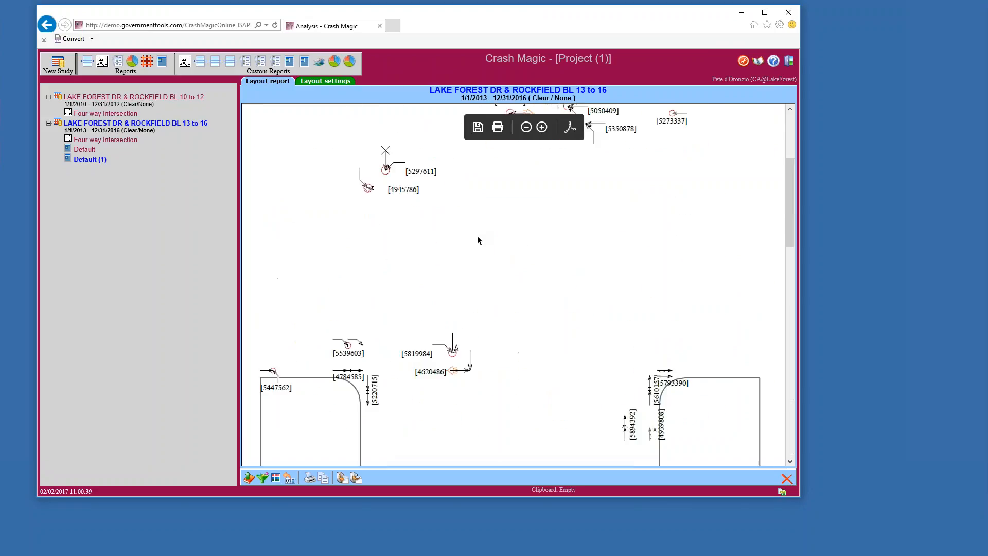
In the 13 to 16 study's Four way intersection diagram, move the crash graphics near the southeast corner toward the middle of the road
left_click(93, 141)
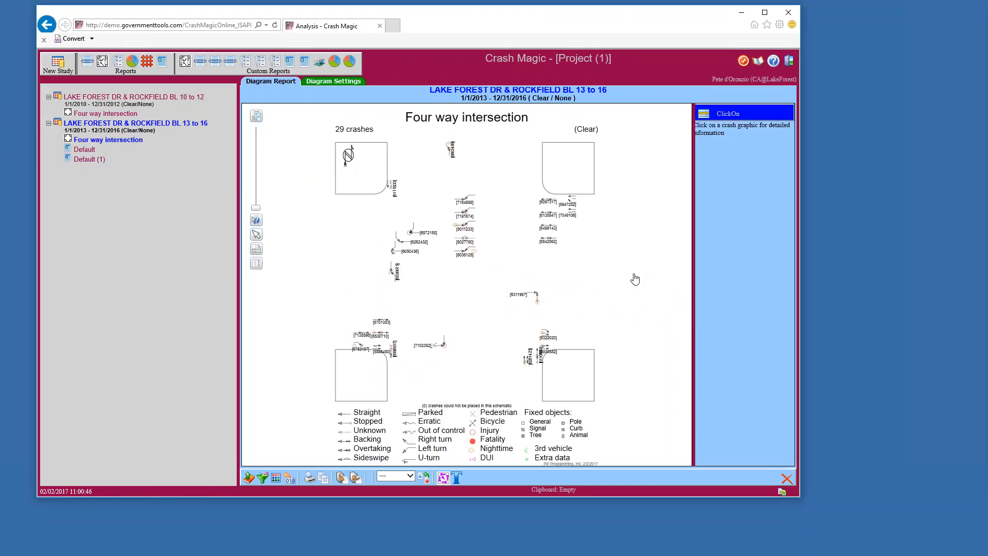
left_click(256, 235)
left_click_drag(541, 297, 498, 297)
left_click_drag(548, 337, 488, 332)
left_click_drag(542, 354, 469, 371)
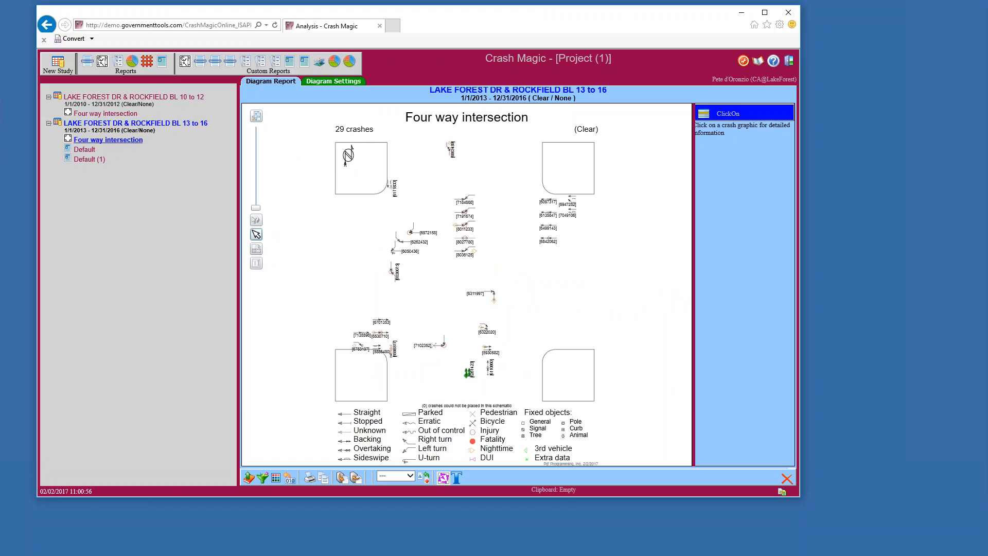
left_click(127, 140)
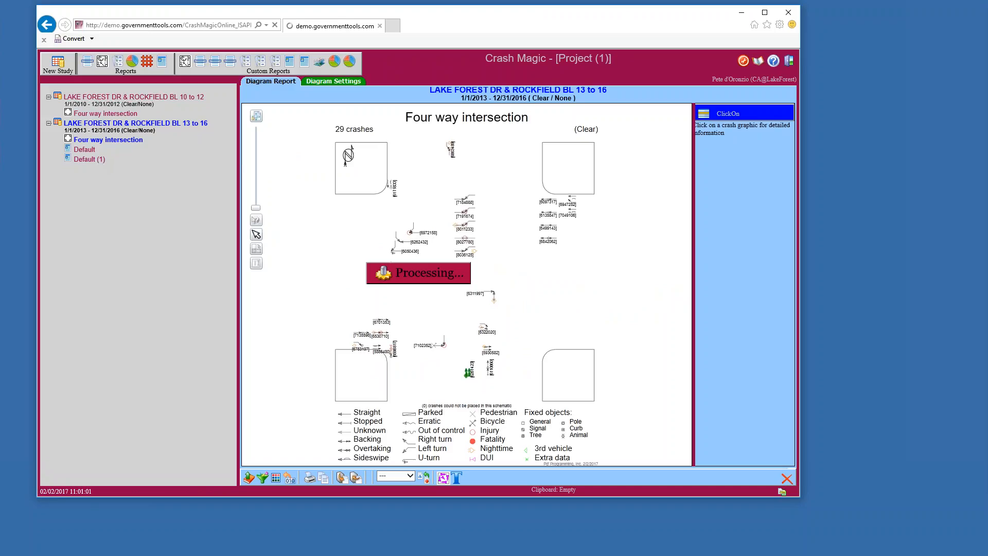
Check the Default (1) layout report for the repositioned crash graphics on its second page
left_click(89, 159)
scroll(499, 301, "down", 10)
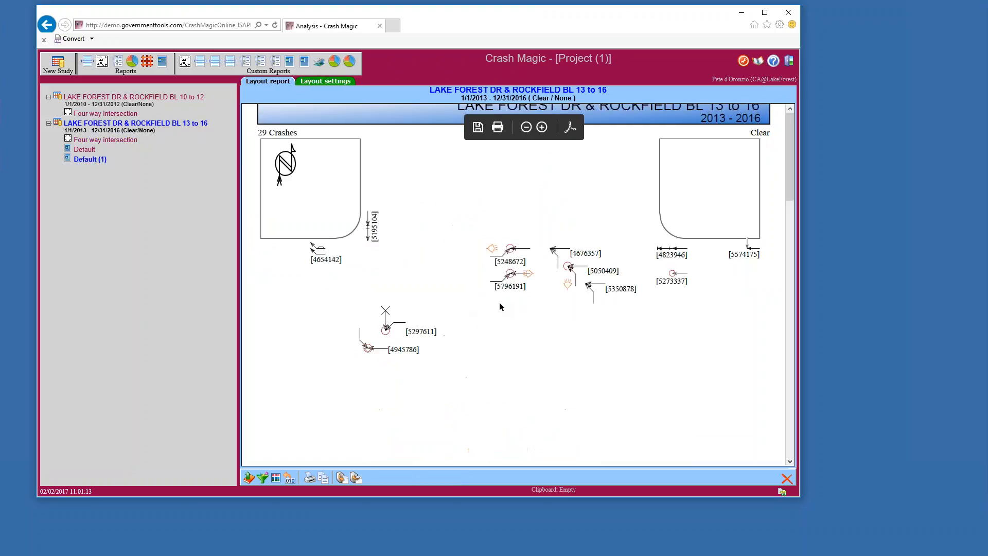
scroll(499, 301, "down", 10)
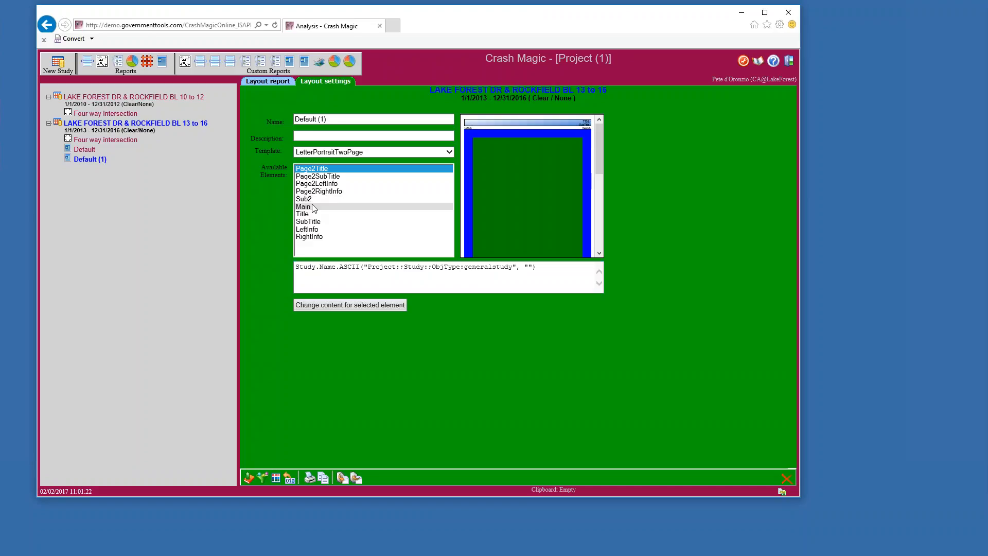
left_click(315, 202)
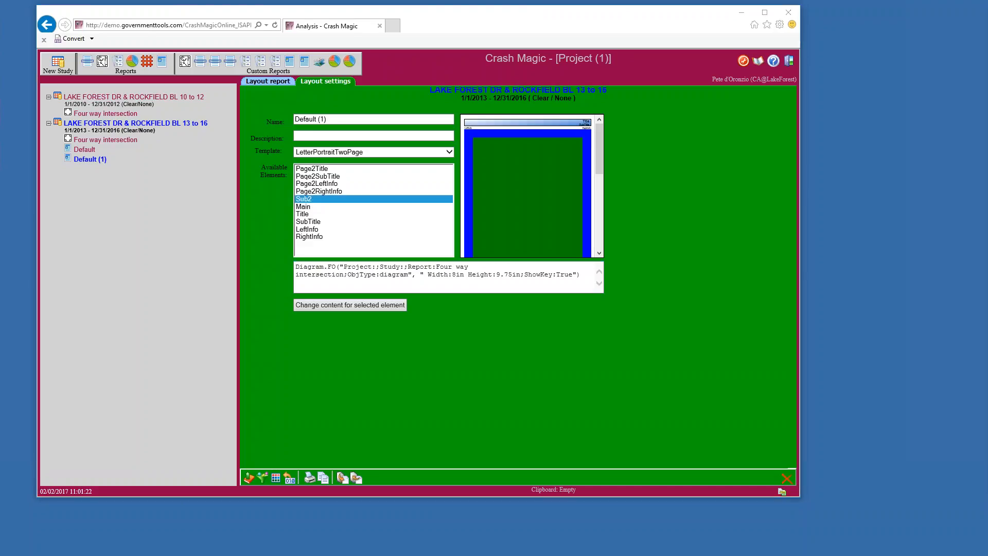
left_click(372, 307)
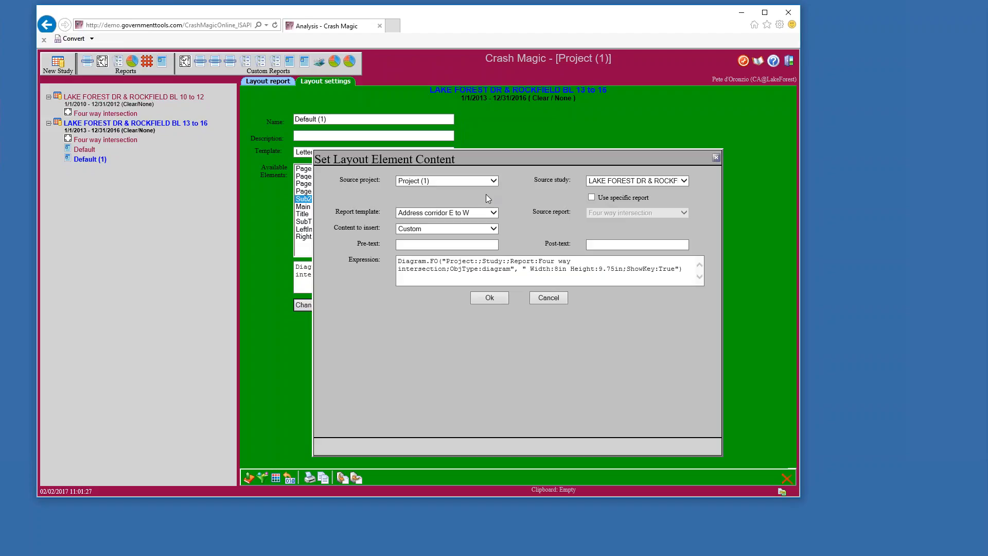
left_click(547, 301)
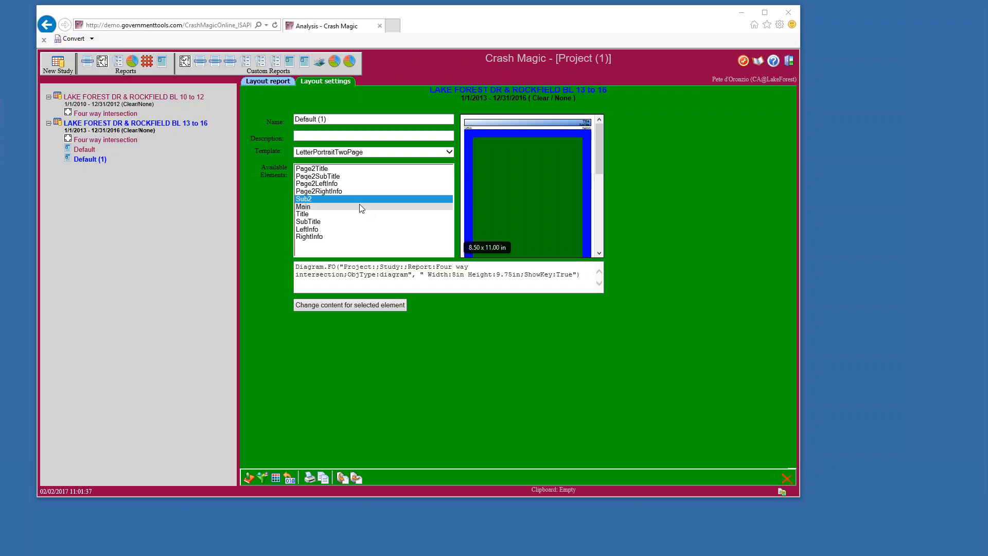
Try sourcing the Sub2 element's content as a Diagram from the specific Four way intersection report
left_click(320, 205)
left_click(321, 200)
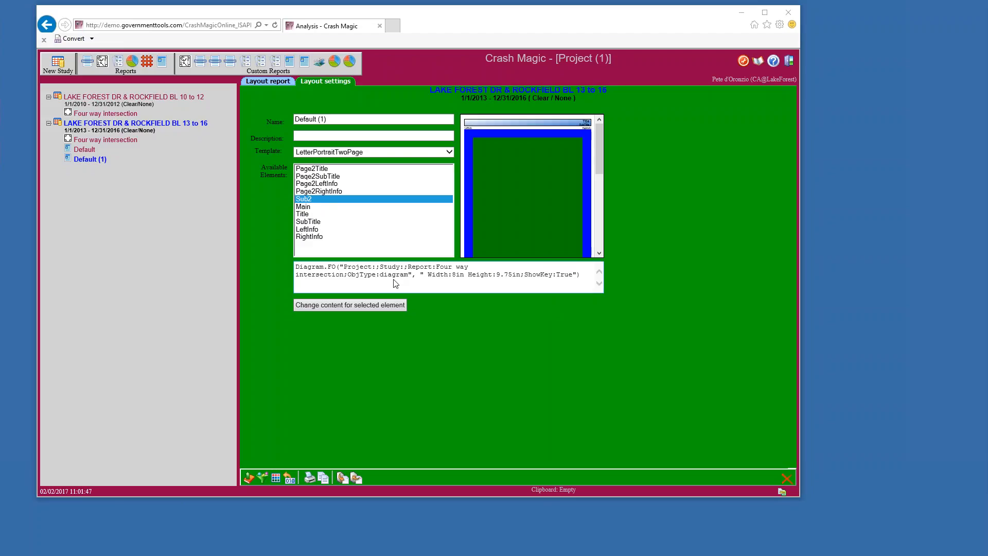
left_click(386, 305)
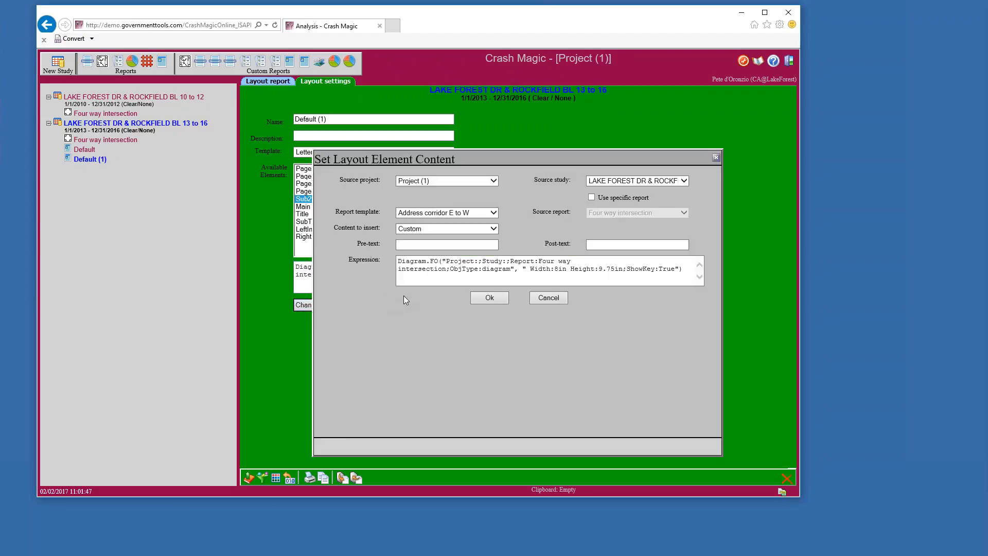
left_click(591, 197)
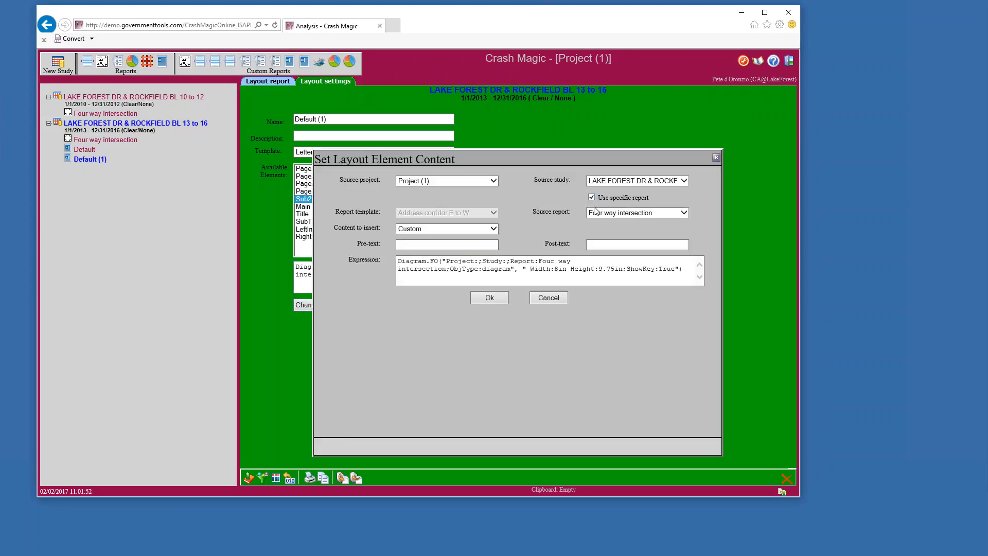
left_click(459, 228)
left_click(452, 220)
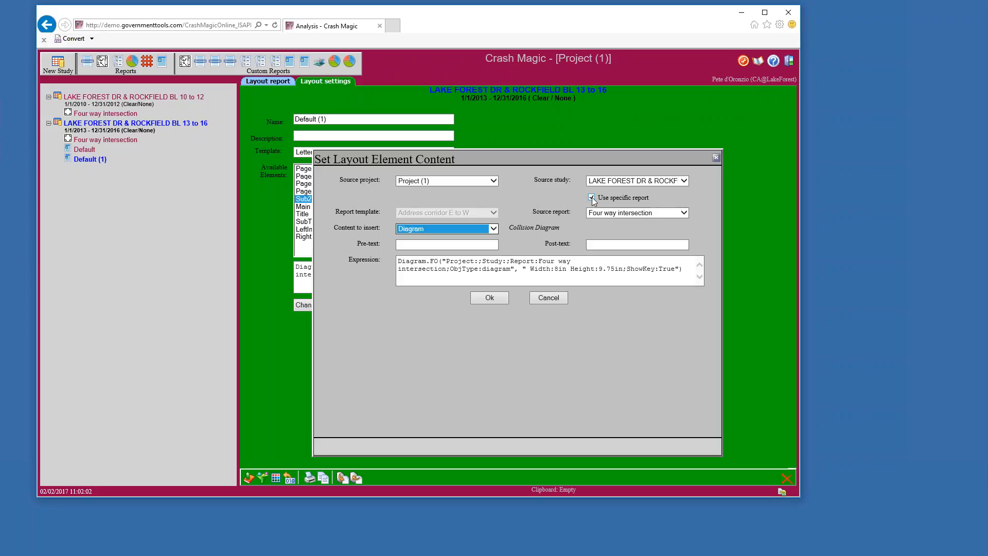
left_click(592, 198)
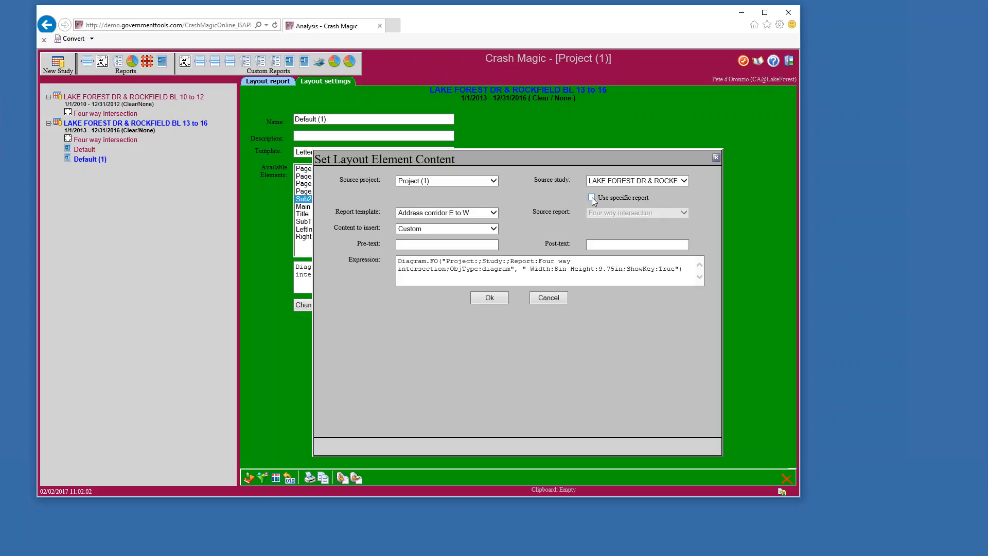
Set the Sub2 element's content to a Diagram Template based on the Four way intersection report template and check the rendered second page
left_click(493, 213)
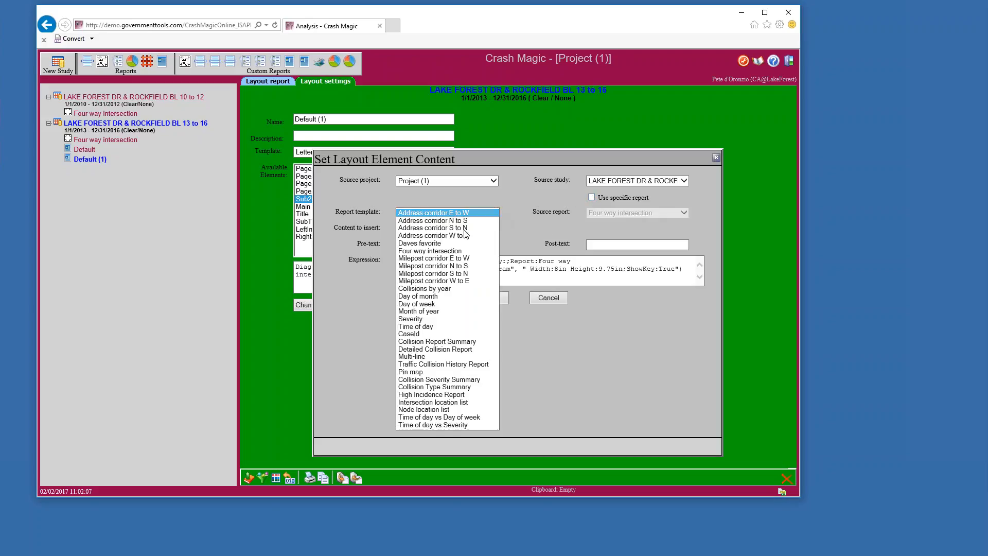
left_click(461, 251)
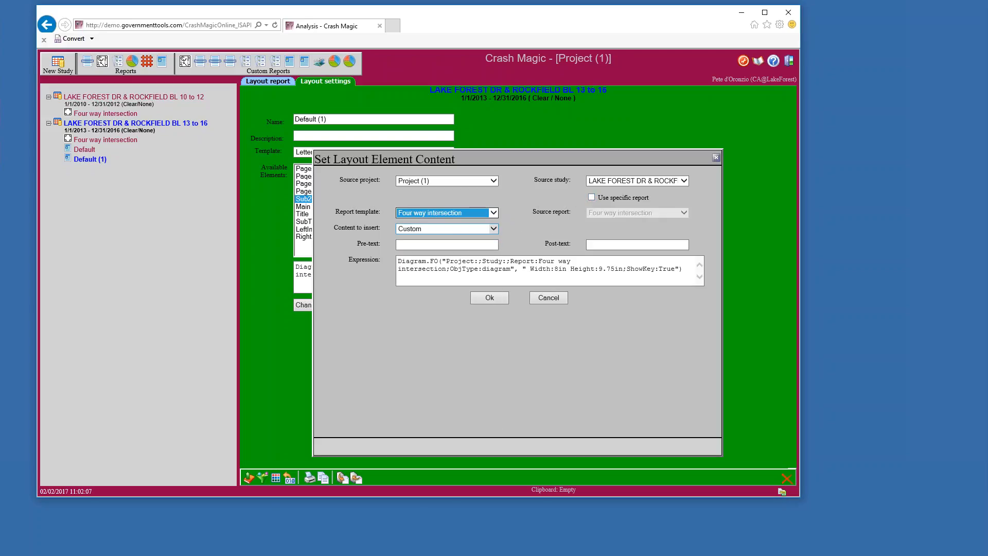
left_click(453, 230)
left_click(443, 221)
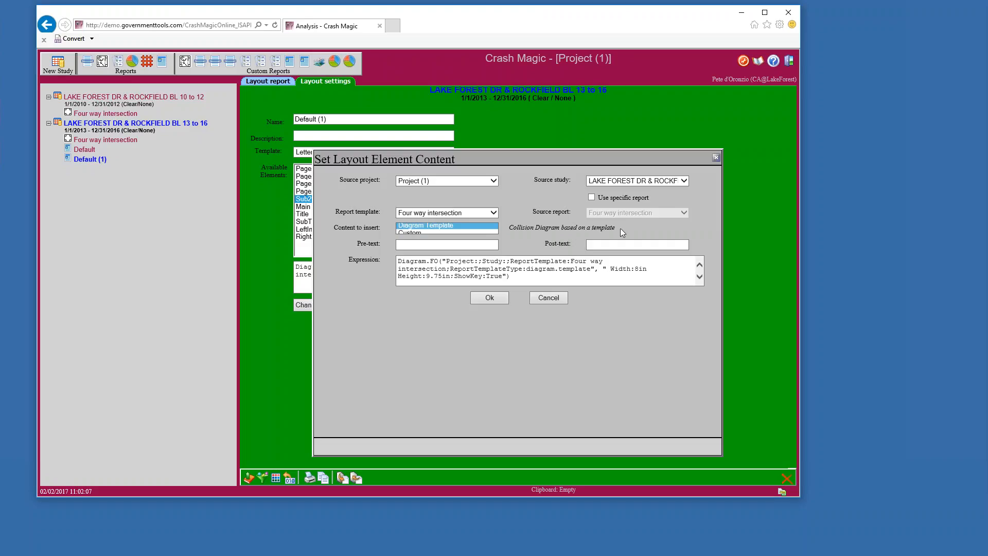
triple_click(510, 268)
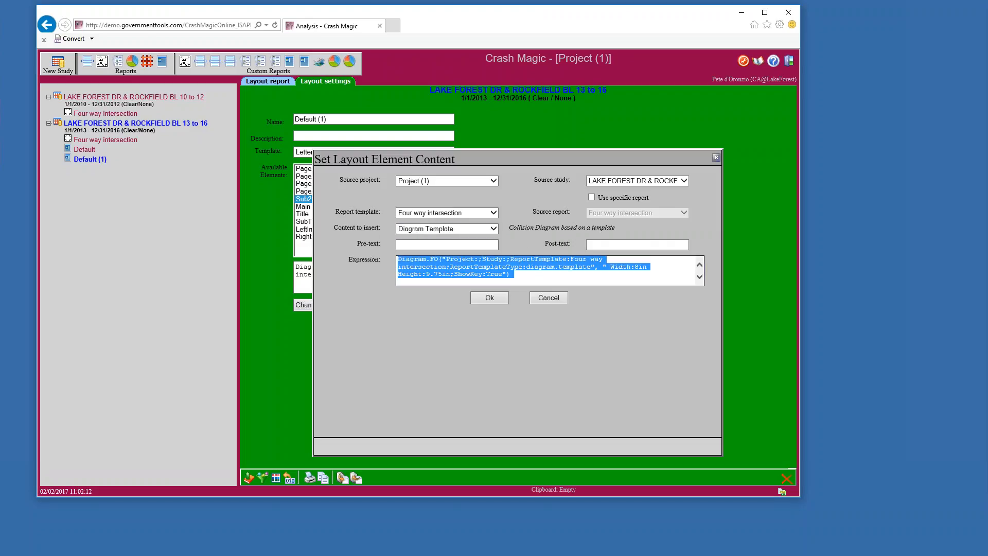
left_click(499, 298)
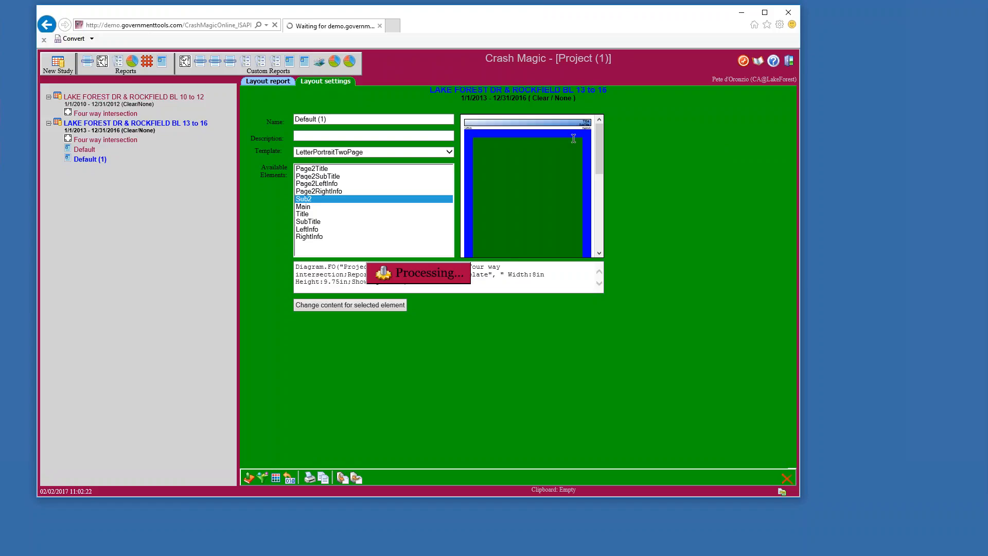
scroll(567, 258, "down", 10)
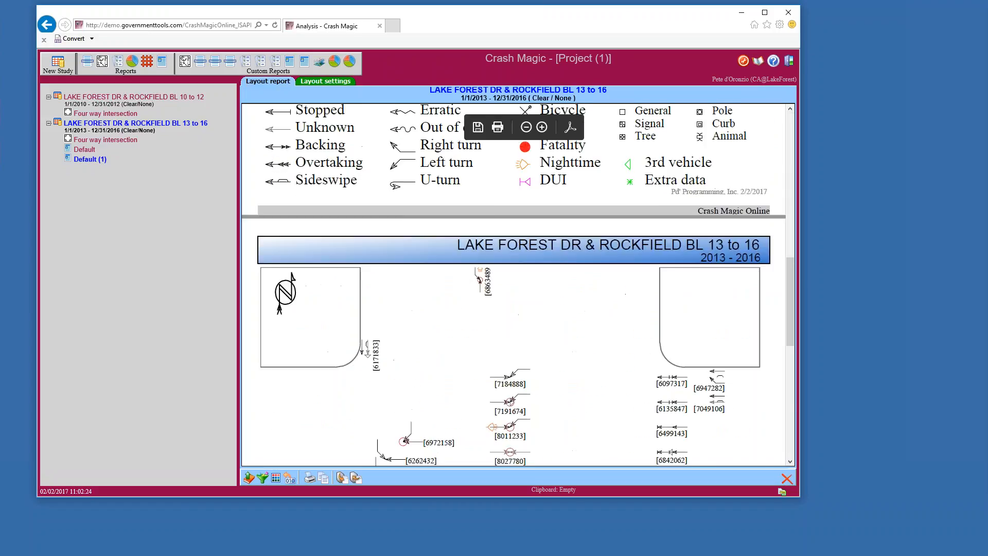
scroll(665, 219, "down", 7)
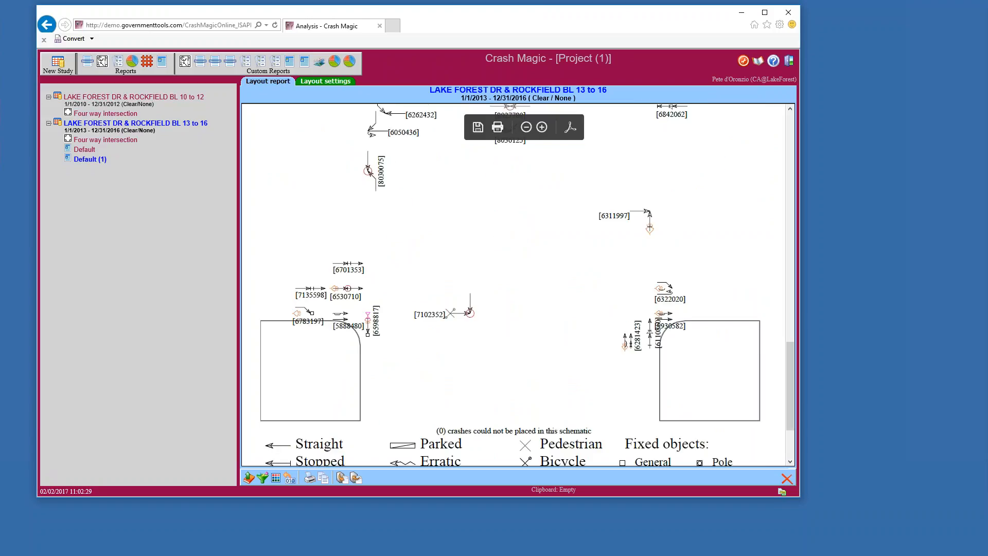
Set the Sub2 element's content to the Diagram of the specific Four way intersection report and check the rendered layout pages
left_click(325, 81)
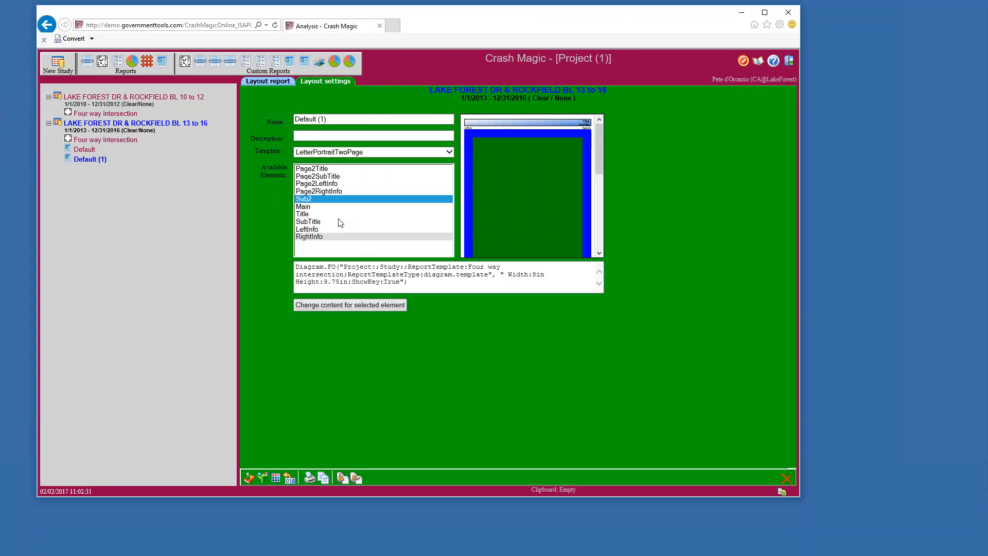
left_click(355, 308)
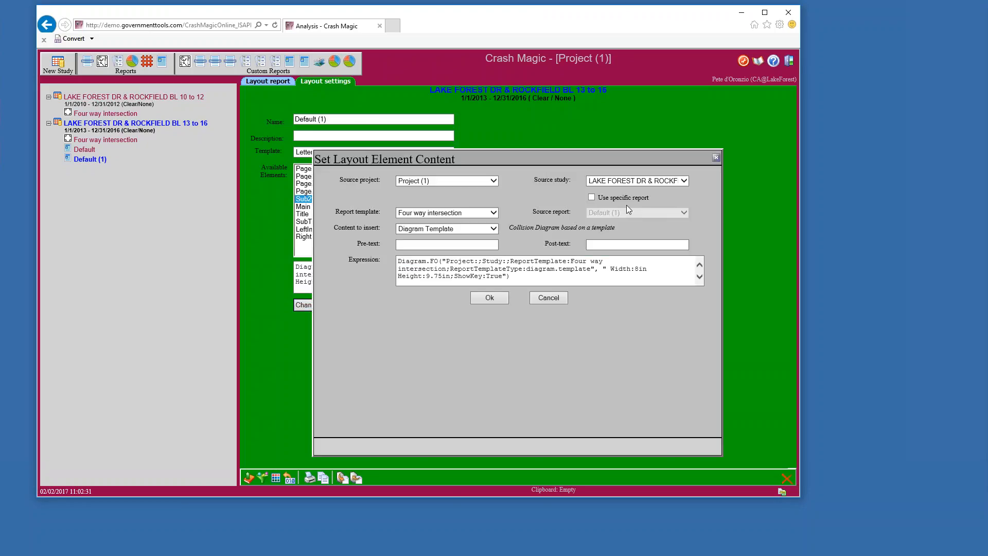
left_click(592, 197)
left_click(637, 212)
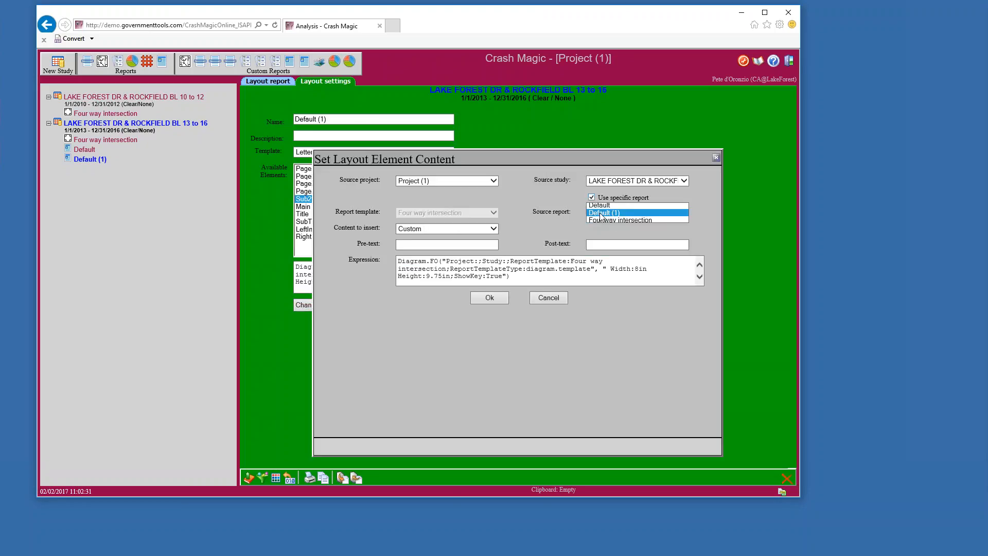
left_click(493, 229)
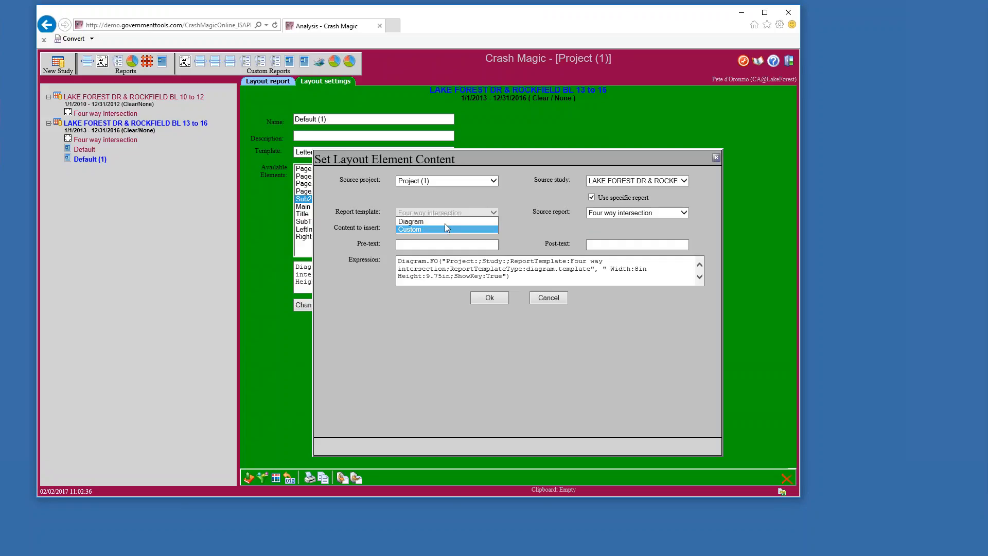
left_click(495, 329)
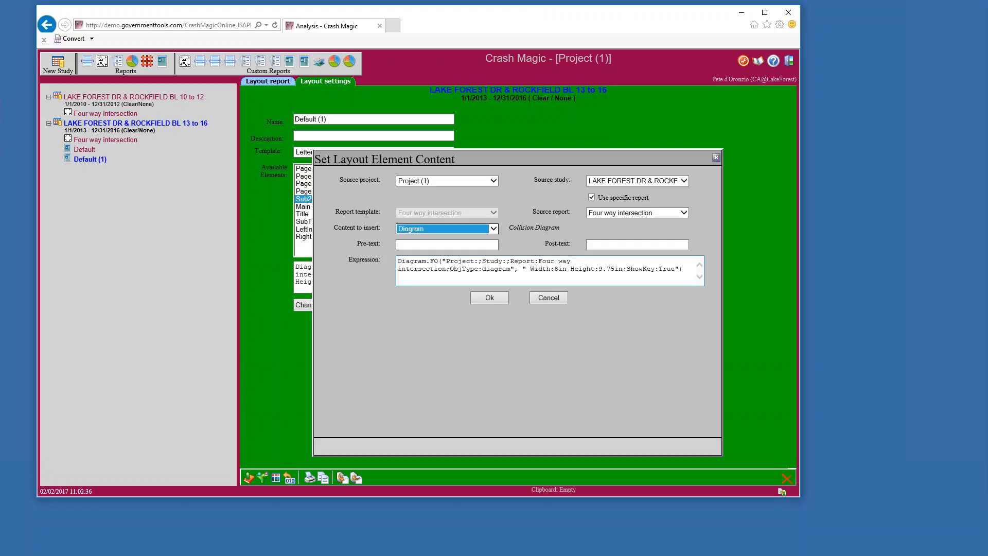
left_click(489, 301)
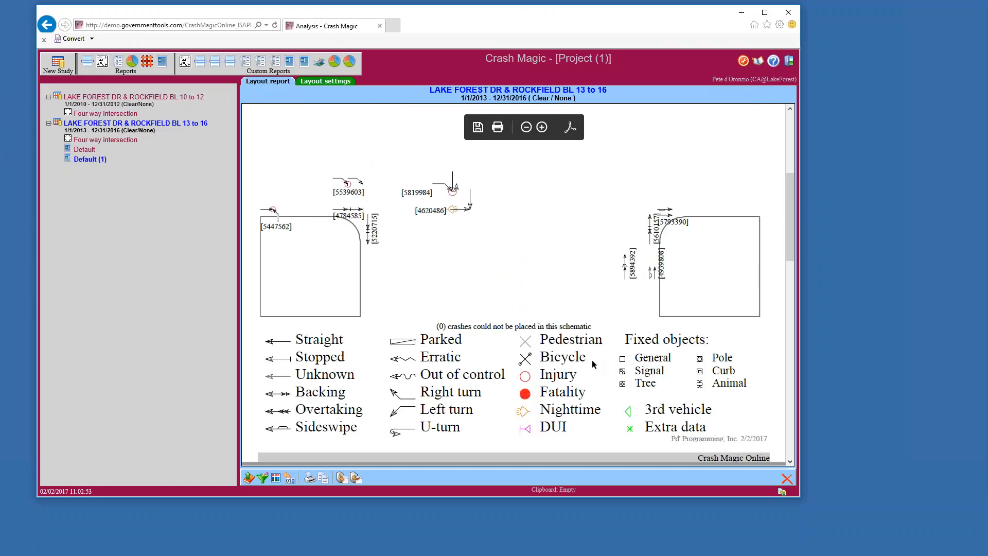
scroll(592, 364, "down", 5)
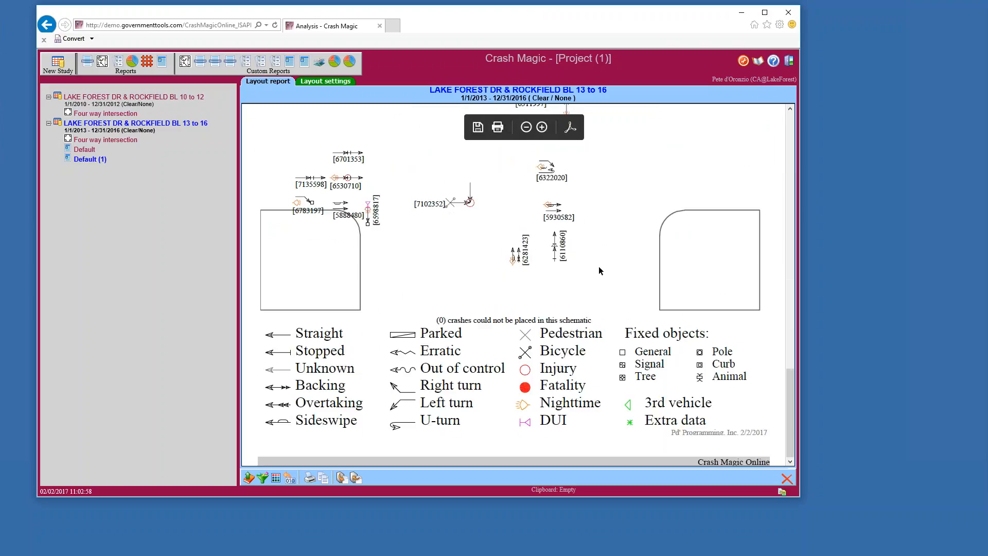
scroll(597, 268, "down", 4)
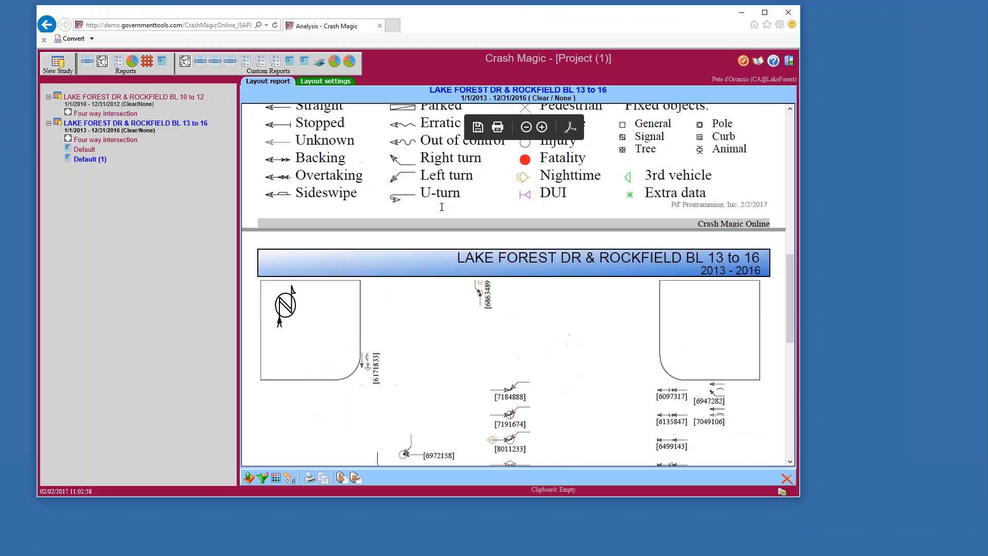
scroll(441, 207, "up", 4)
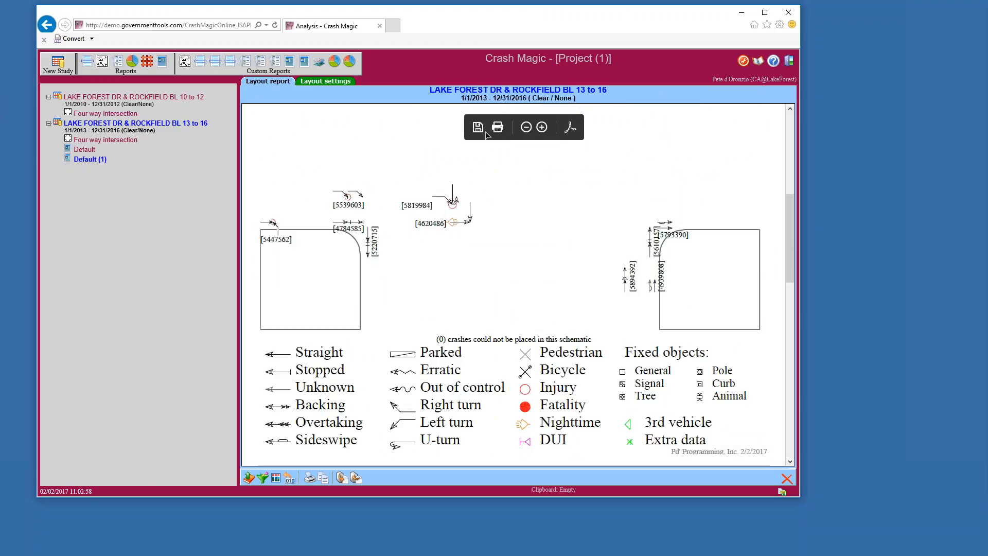
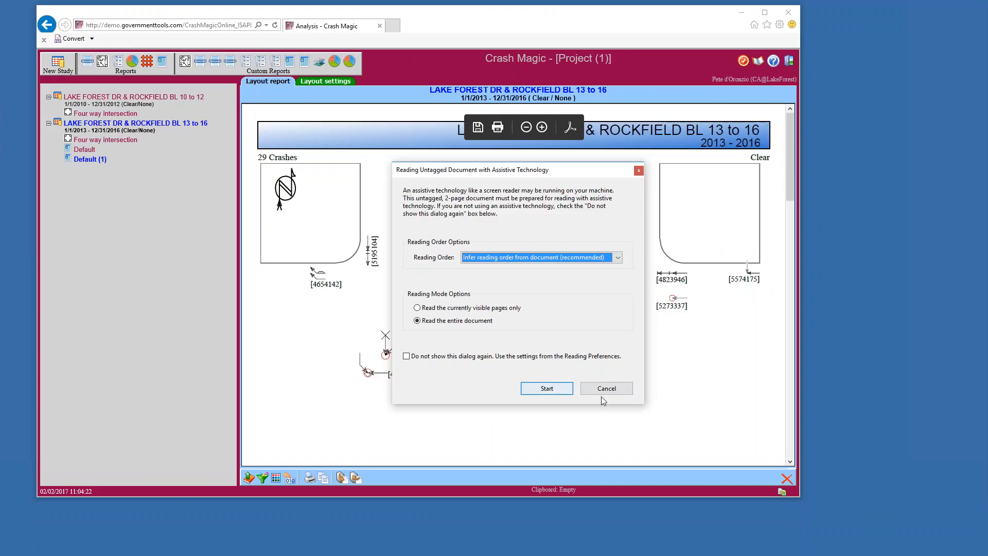
Review the layout templates offered for a new layout report, leaving without choosing one
key("Return")
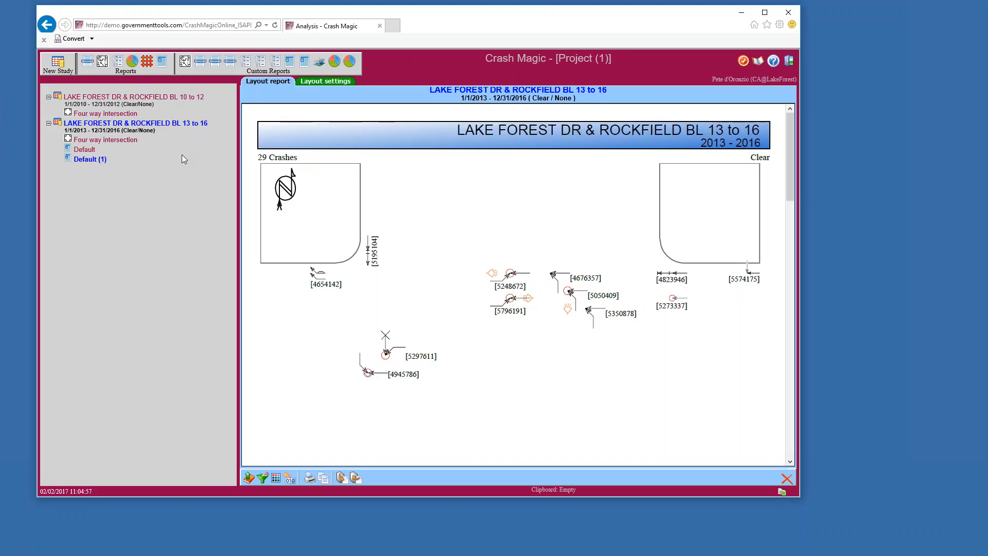
left_click(162, 62)
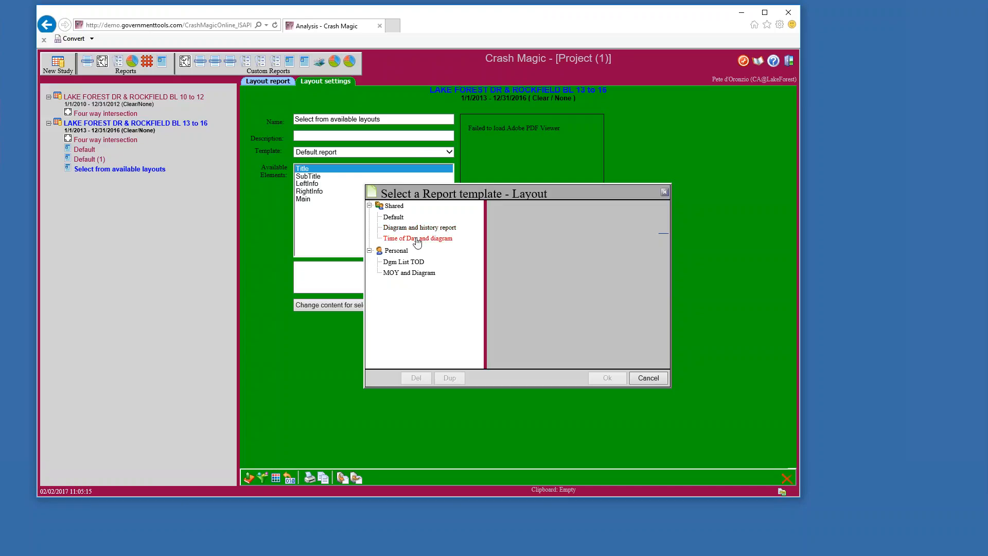
left_click(657, 380)
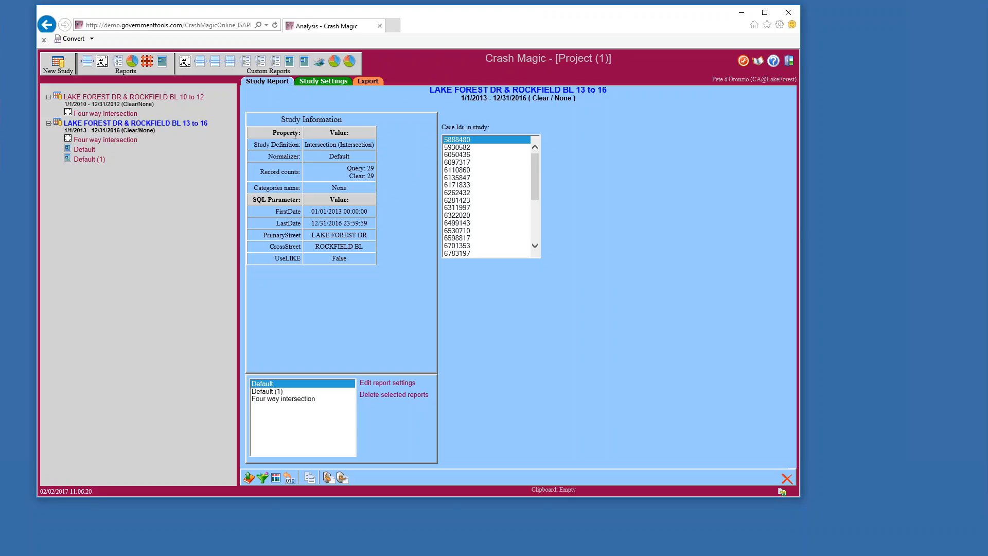
Open the Default layout report's settings in the 13 to 16 study and inspect the Main element's content expression
left_click(138, 124)
left_click(84, 153)
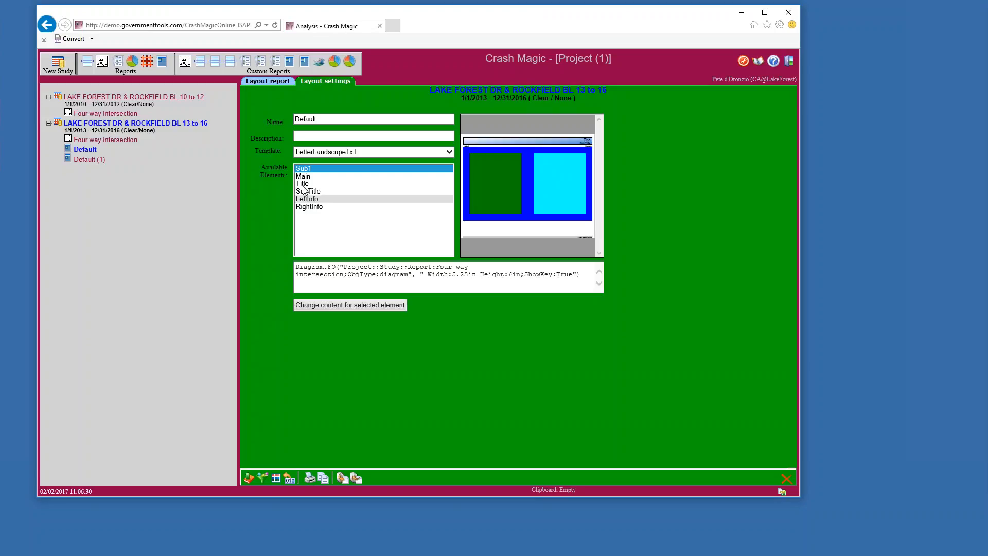
left_click(304, 177)
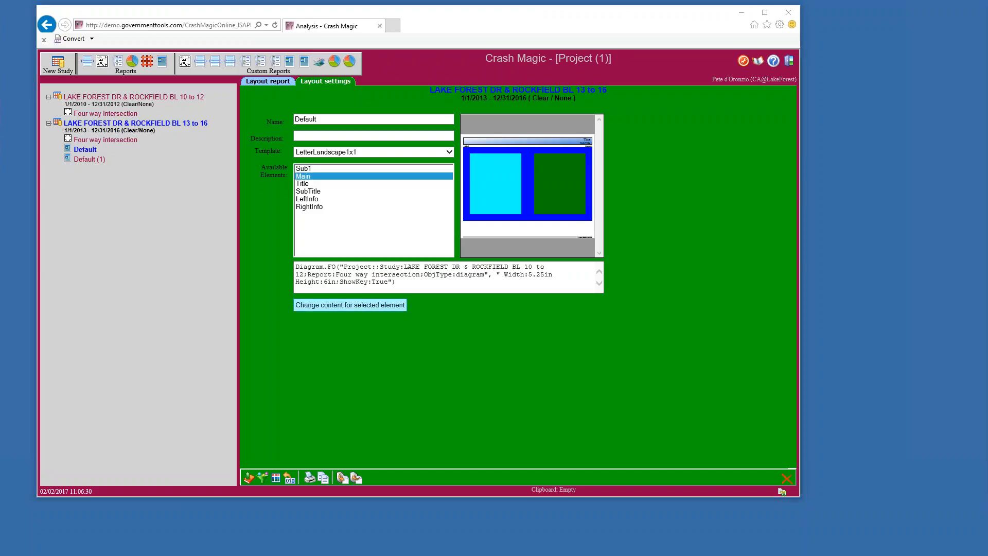
Try sourcing the Main element's content as a Diagram Template from the 10 to 12 study, based on the Four way intersection report template
left_click(337, 305)
left_click(570, 119)
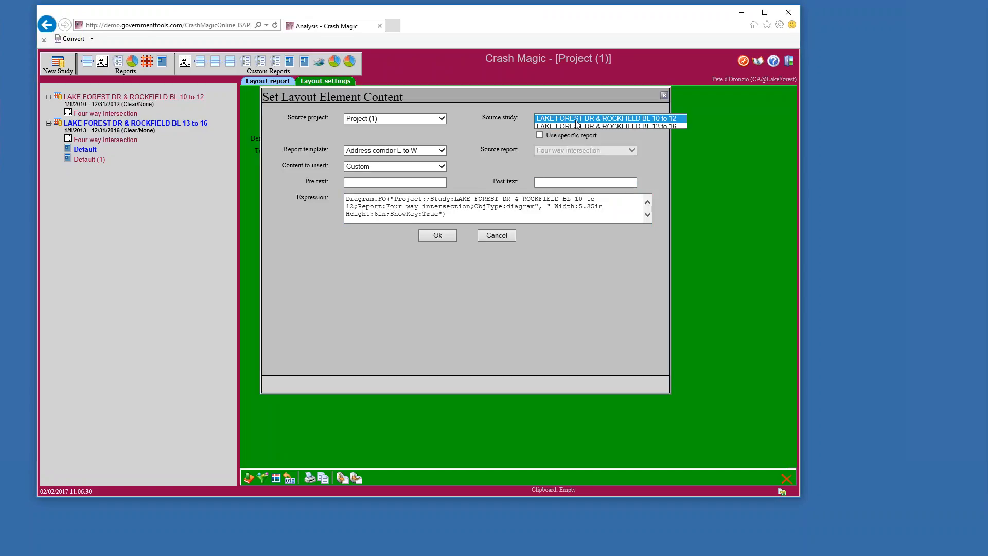
left_click(576, 119)
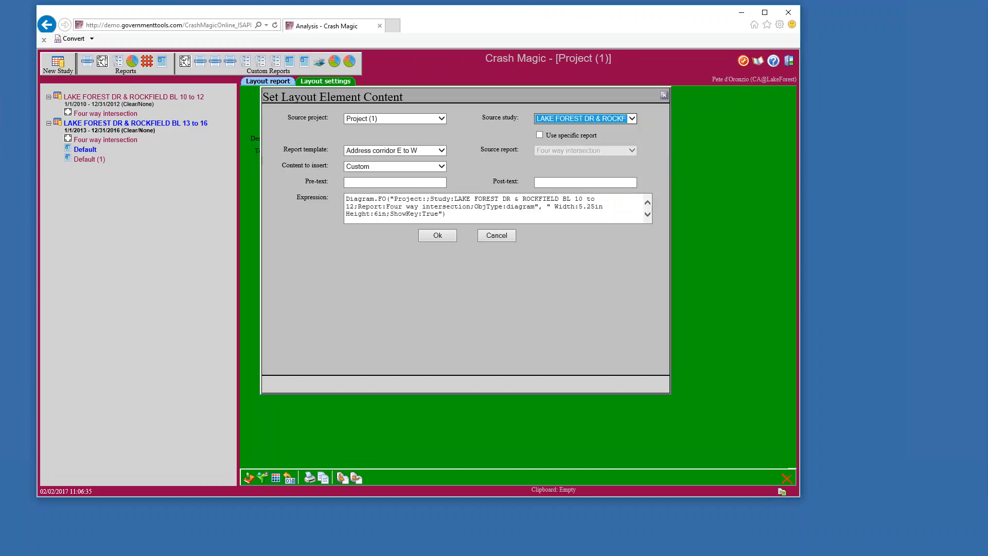
left_click(540, 134)
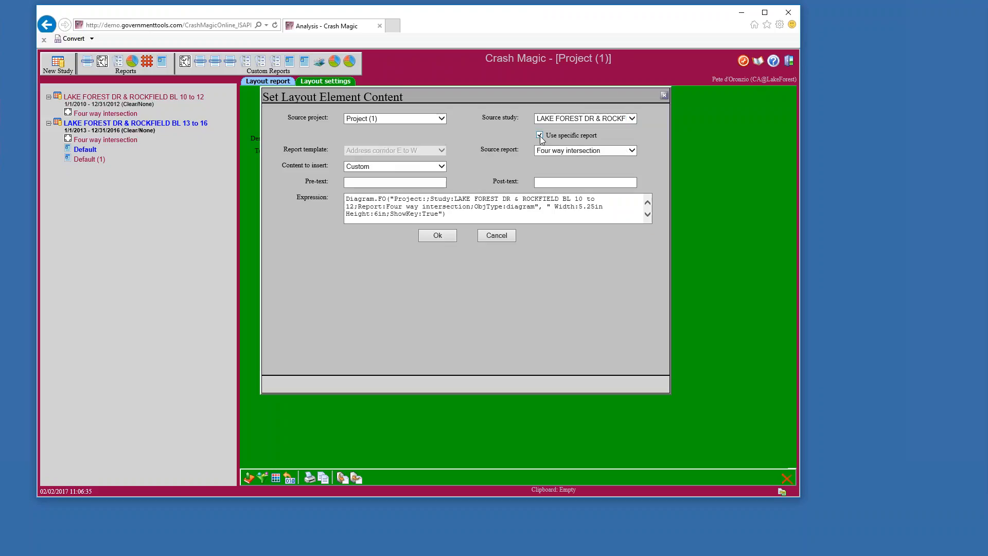
left_click(539, 135)
left_click(421, 150)
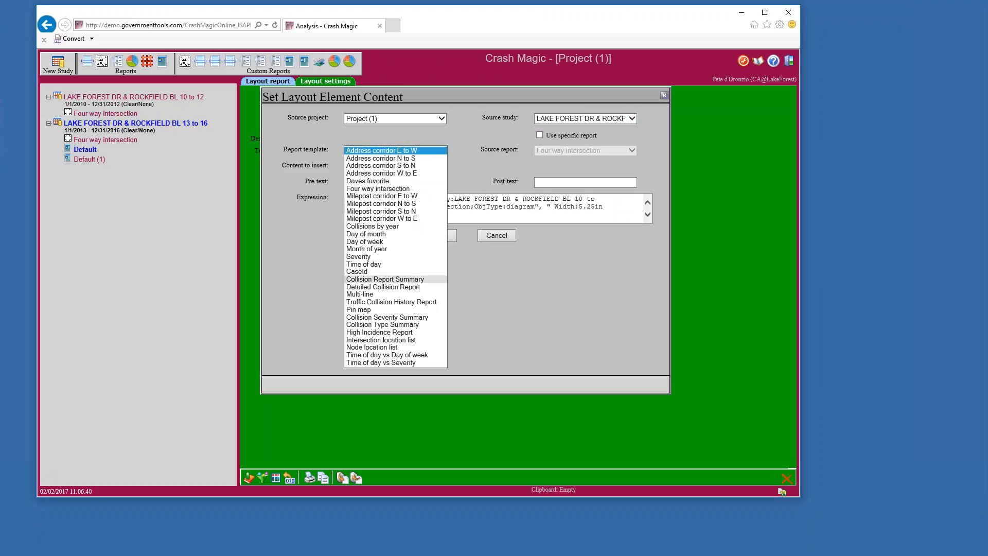
left_click(378, 188)
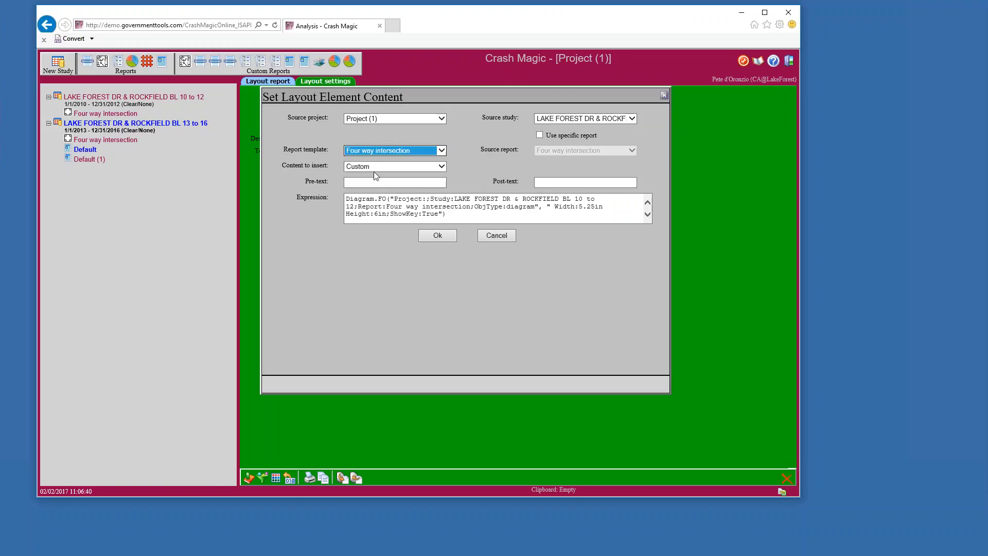
left_click(372, 167)
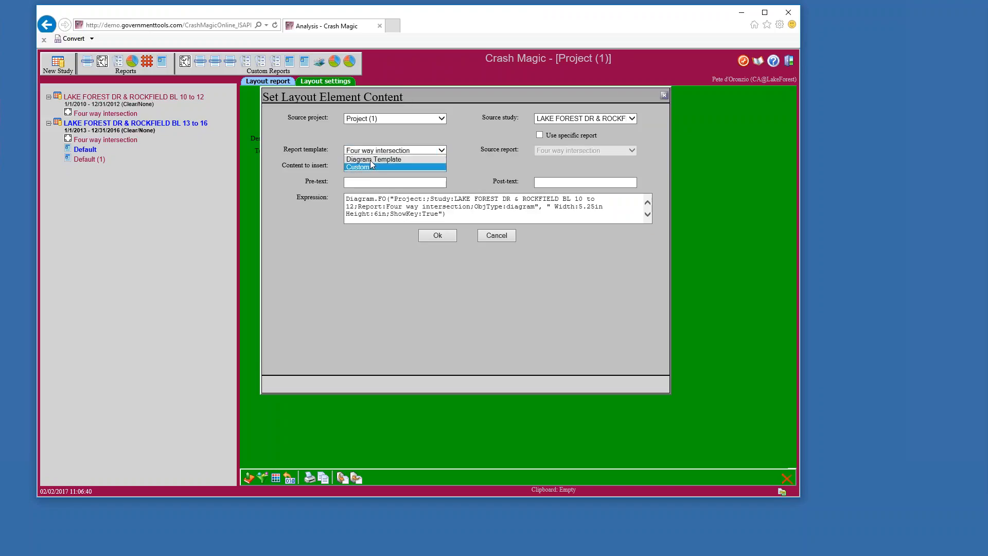
left_click(370, 159)
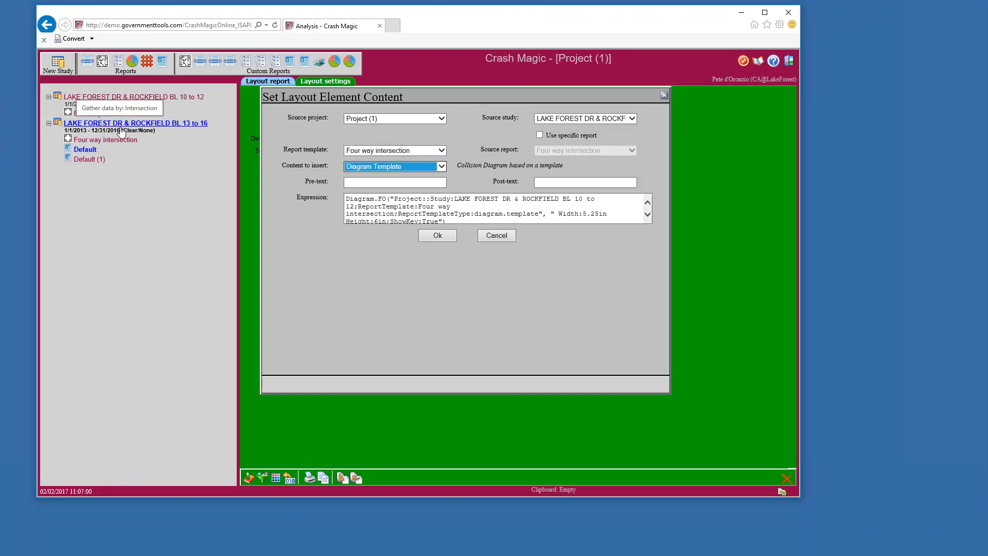
left_click(424, 166)
left_click(431, 151)
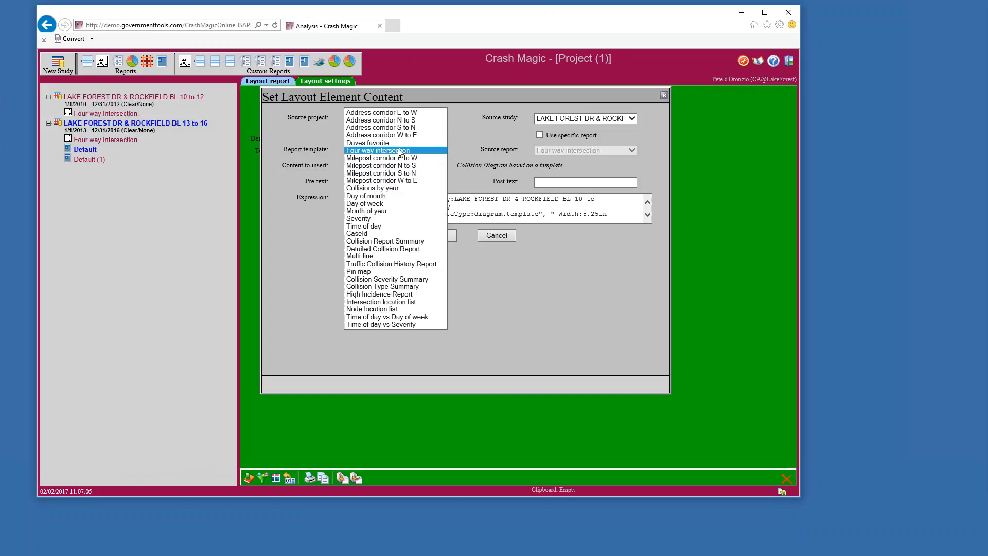
left_click(382, 151)
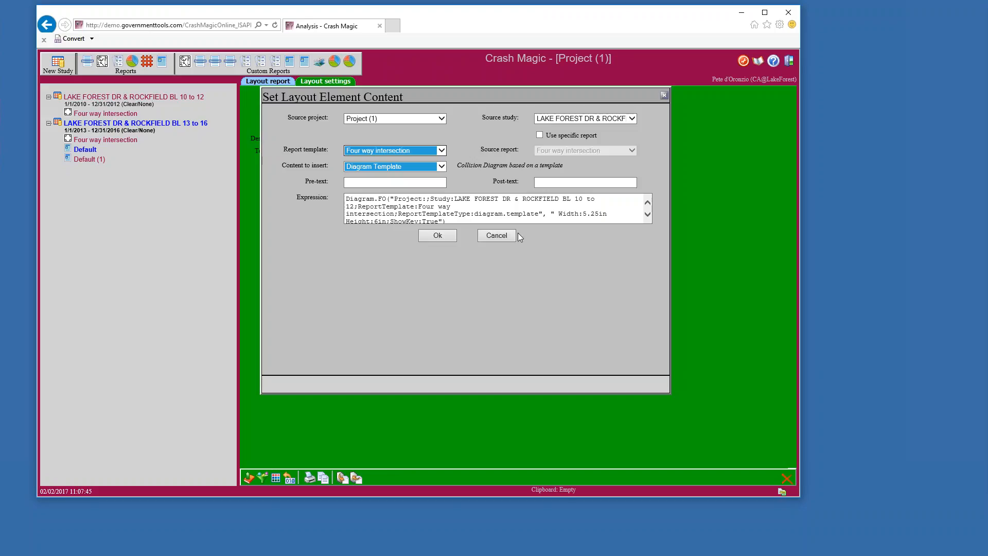
left_click(496, 236)
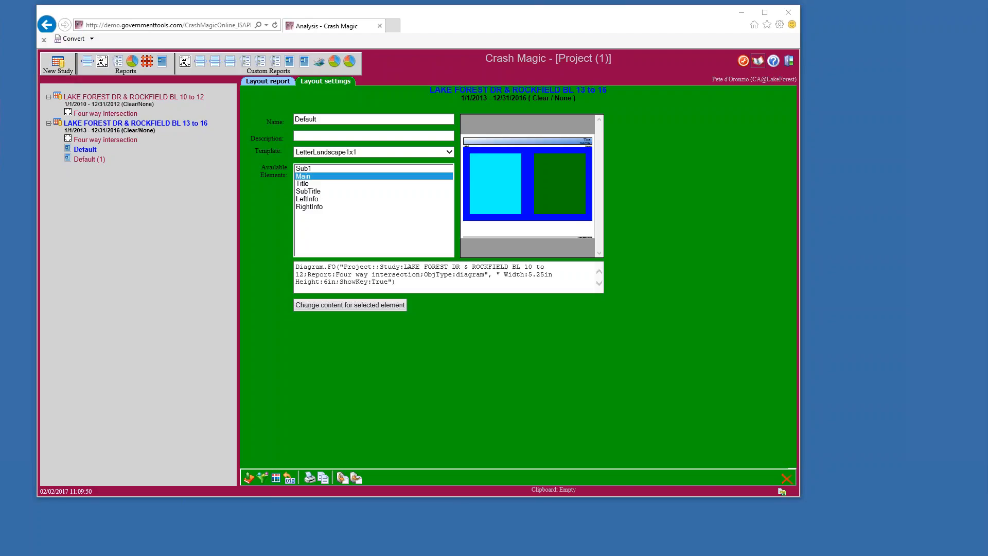
Open the Main project's Collision Type Summary report and examine the ranked locations, collision type columns and total collisions
left_click(758, 60)
left_click(676, 89)
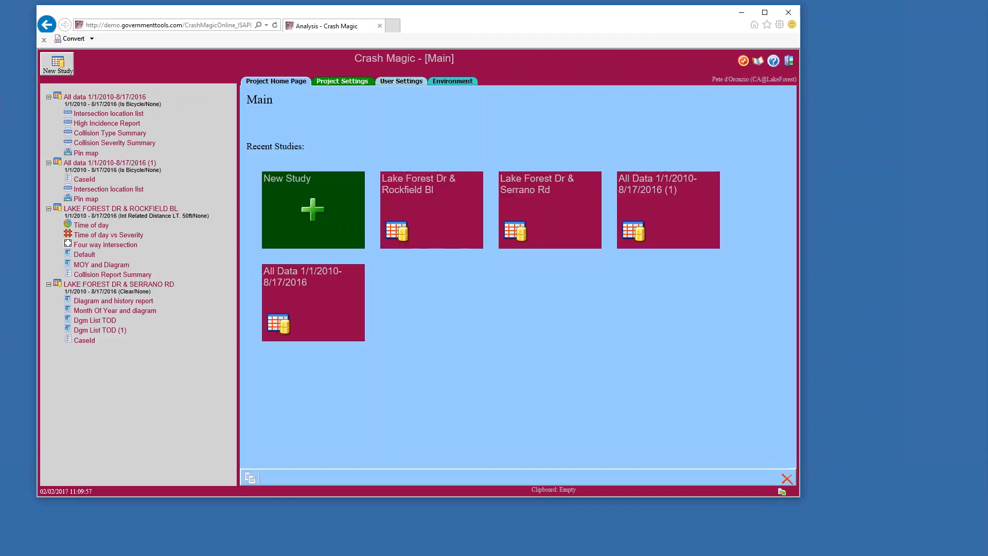
left_click(111, 133)
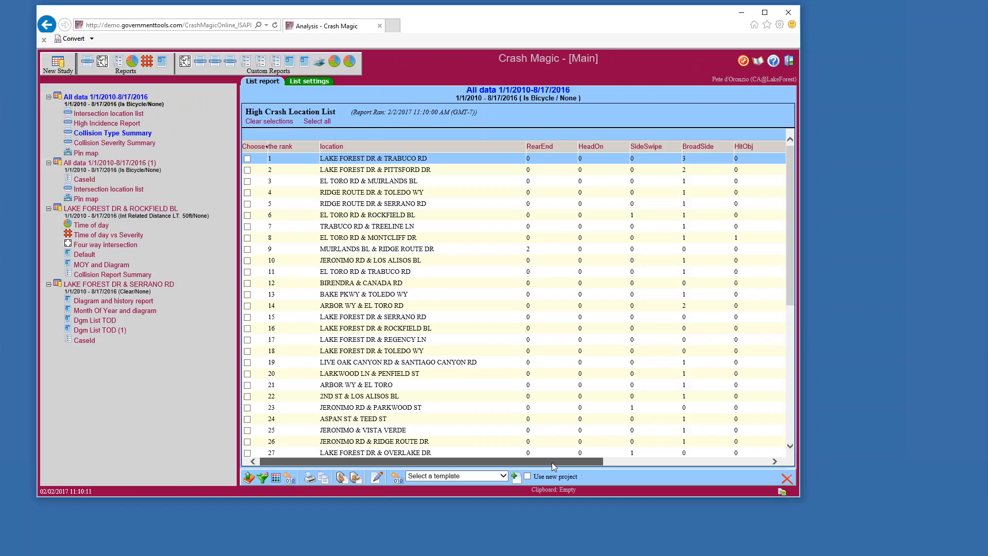
left_click_drag(552, 462, 512, 468)
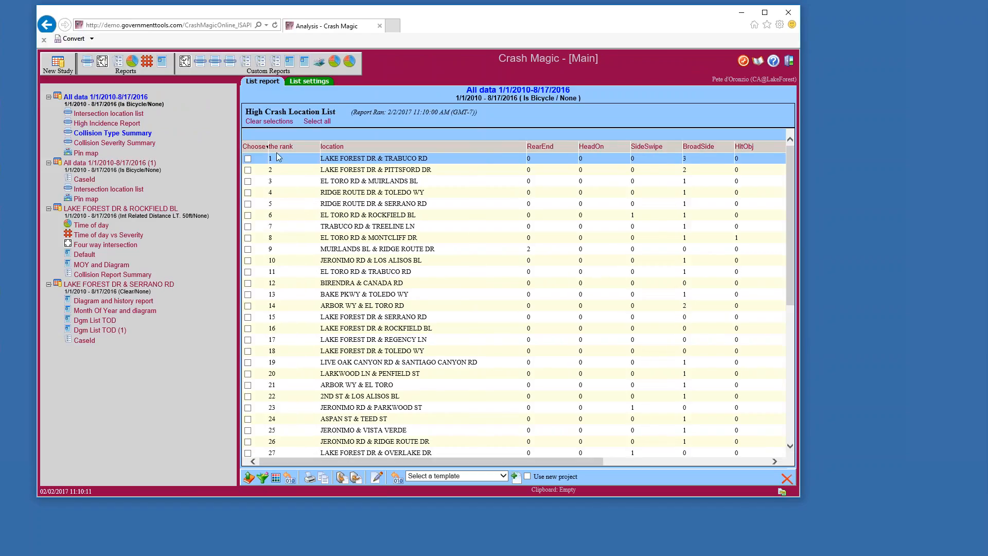
left_click_drag(507, 461, 654, 461)
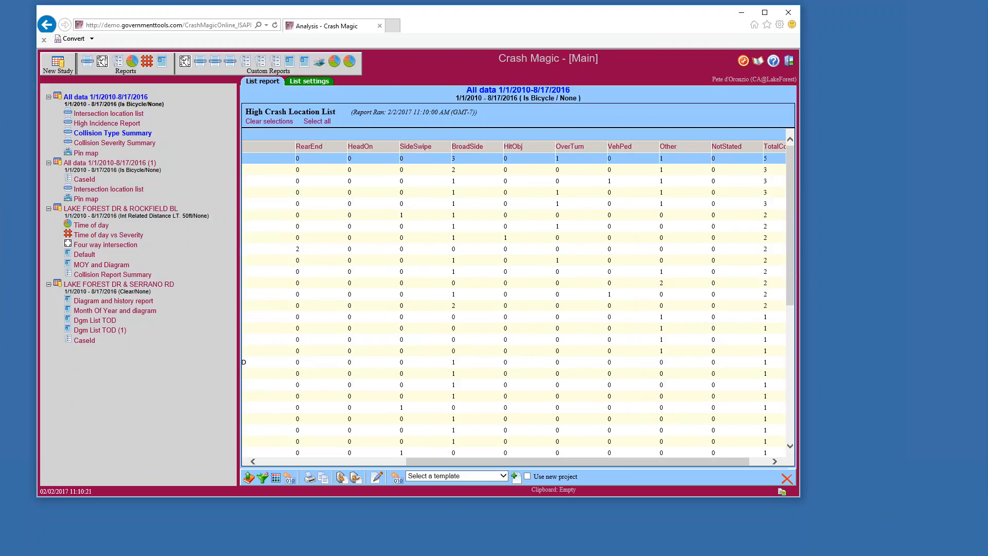
left_click_drag(799, 280, 895, 275)
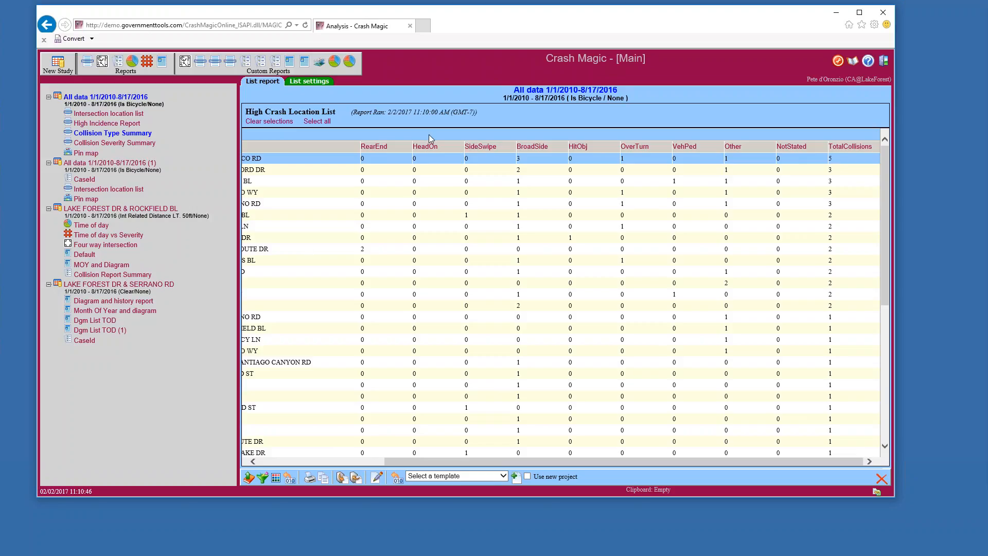
left_click_drag(526, 462, 402, 462)
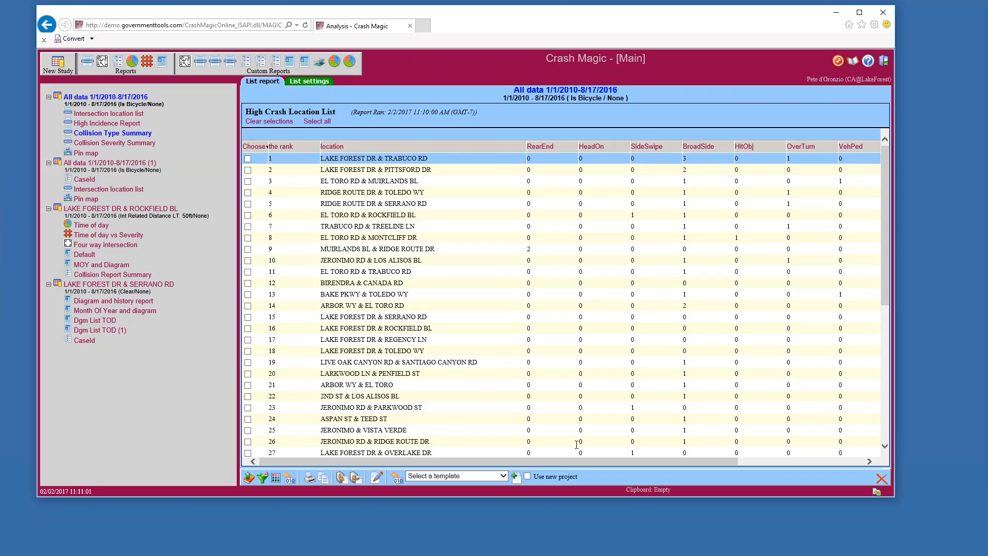
left_click_drag(588, 465, 701, 465)
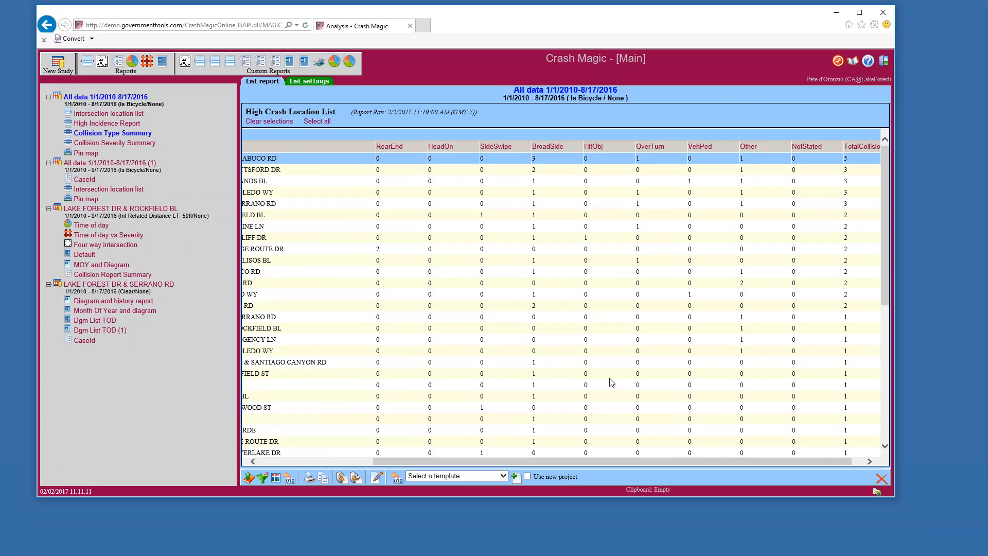
left_click_drag(622, 462, 506, 466)
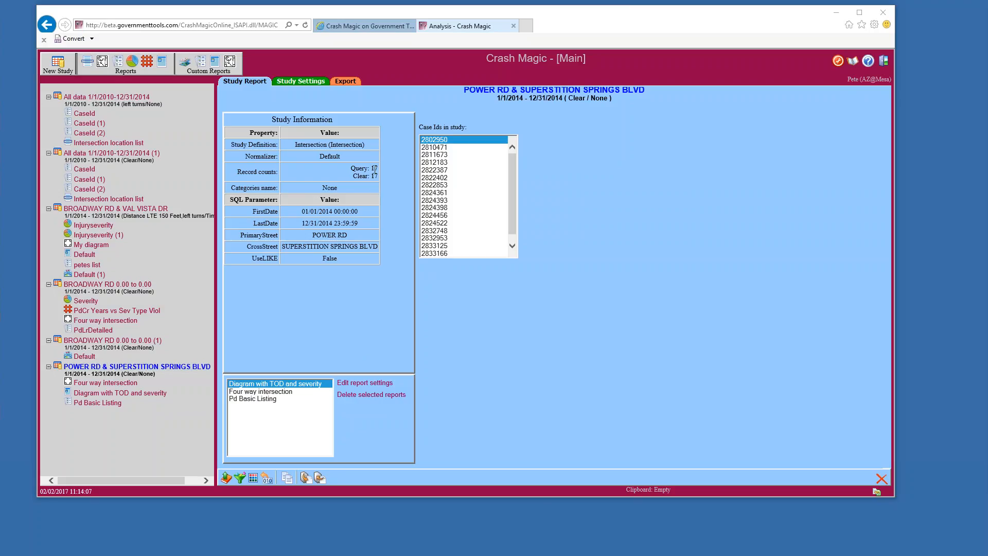
Display the POWER RD & SUPERSTITION SPRINGS BLVD study's Pd Basic Listing using the Mesa Typical Study field list, with the injury severity column in view
left_click_drag(371, 168, 380, 177)
left_click(98, 402)
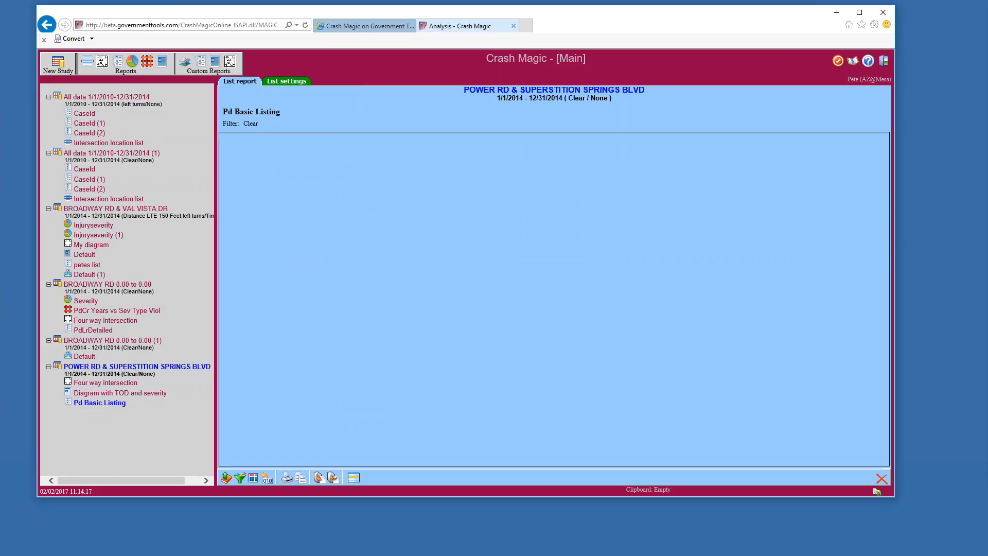
left_click(354, 478)
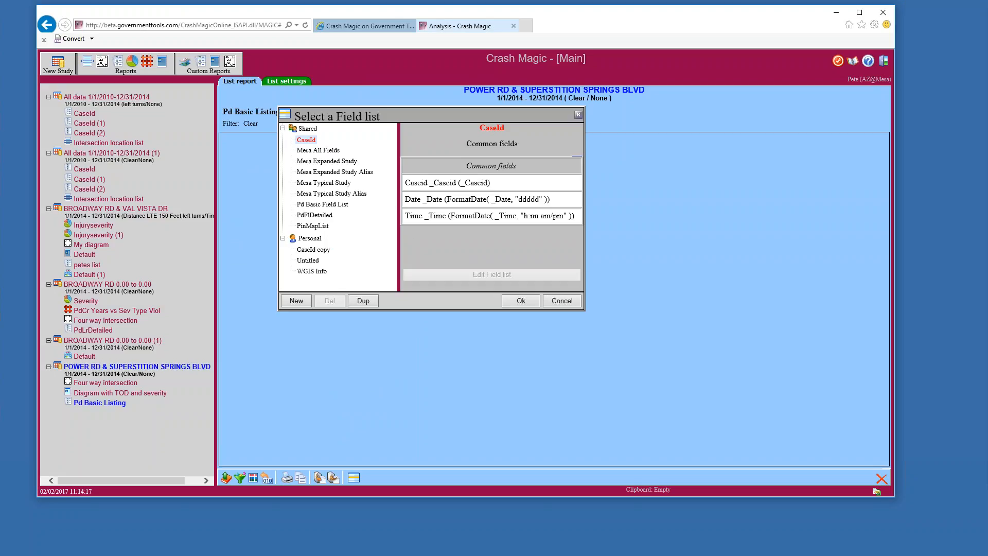
left_click(324, 183)
left_click(520, 301)
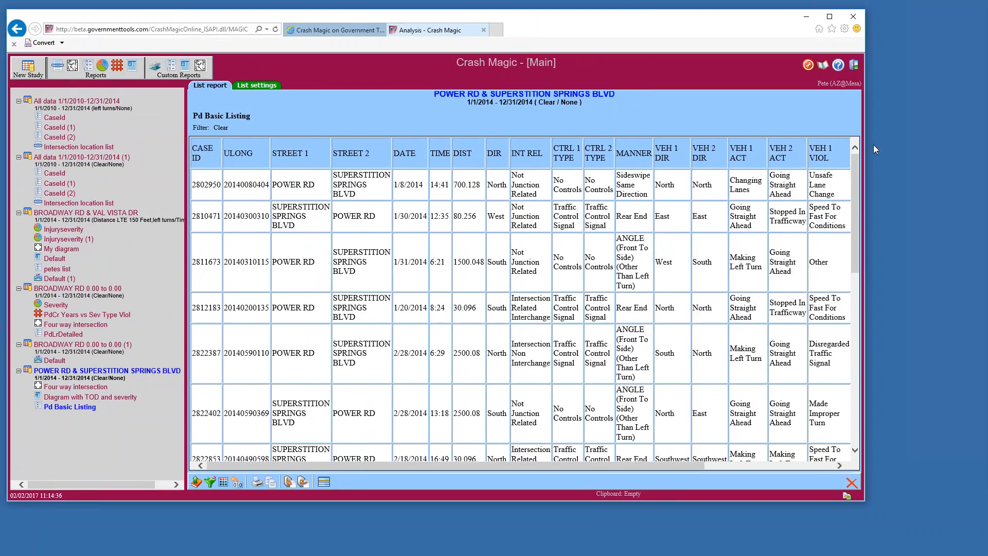
left_click_drag(865, 148, 941, 148)
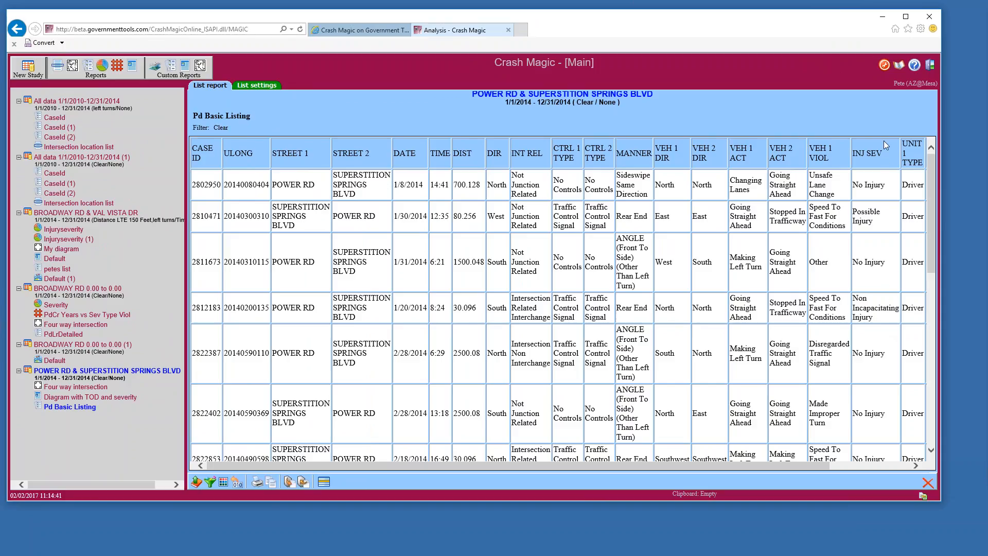
left_click_drag(890, 153, 853, 152)
Open the filter selection for the Pd Basic Listing and replace the Clear filter with Distance LTE 75 Feet
left_click(210, 482)
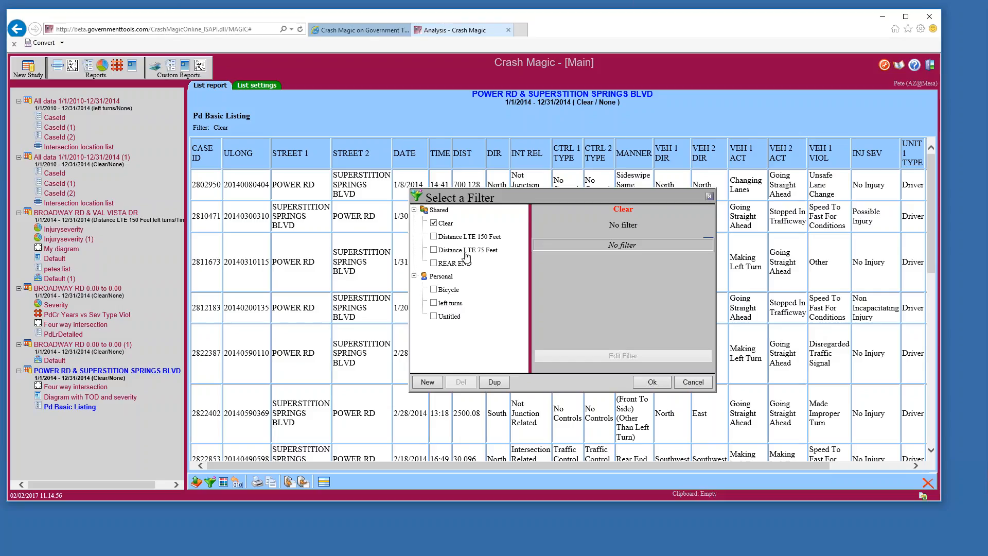
left_click(450, 316)
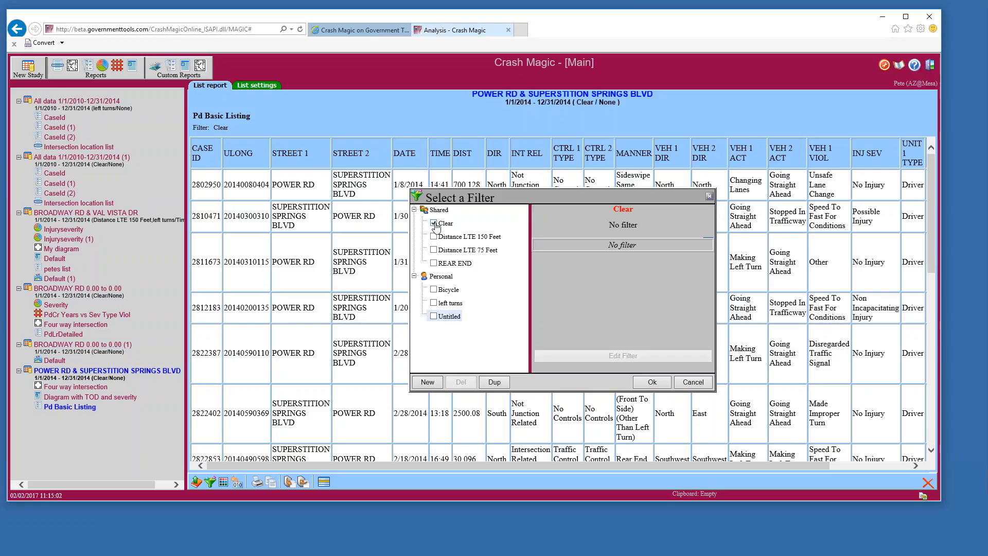
left_click(451, 318)
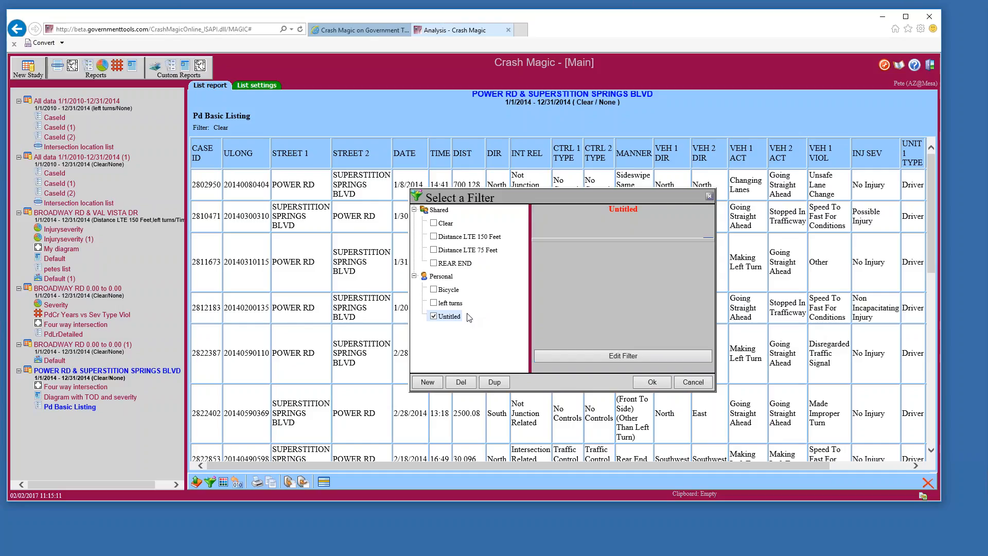
left_click(434, 249)
left_click(434, 317)
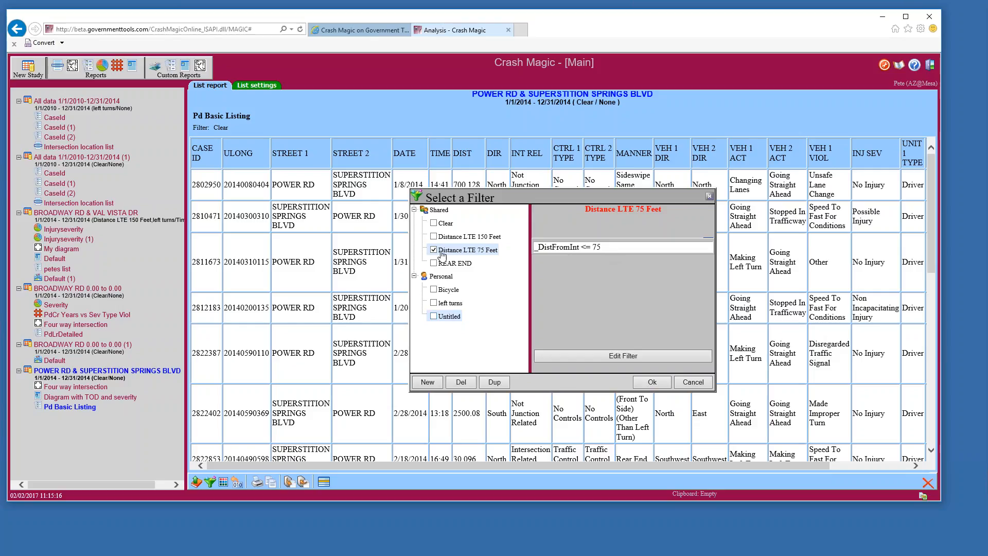
Combine the personal left turns filter with the shared Distance LTE 75 Feet filter for the Pd Basic Listing
left_click(433, 249)
left_click(438, 304)
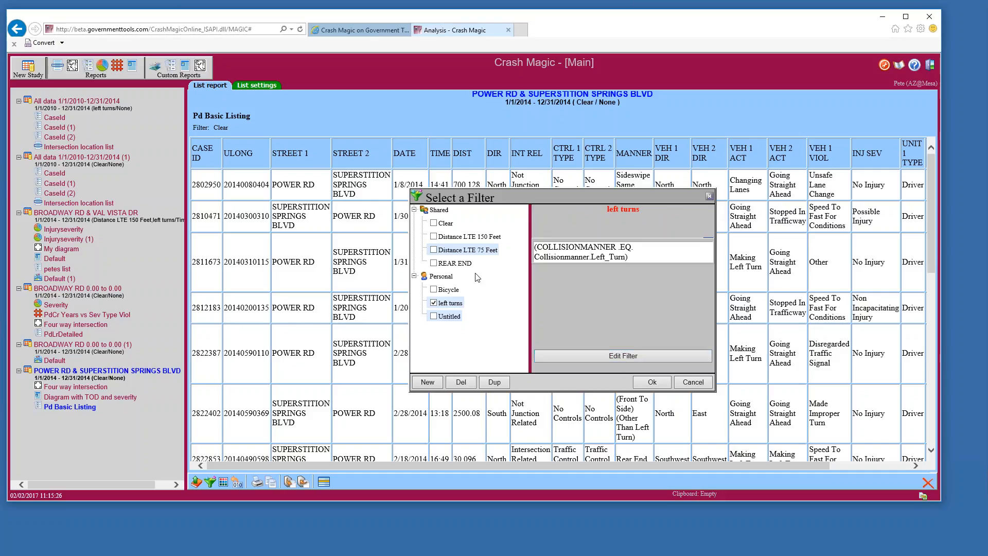
left_click(434, 250)
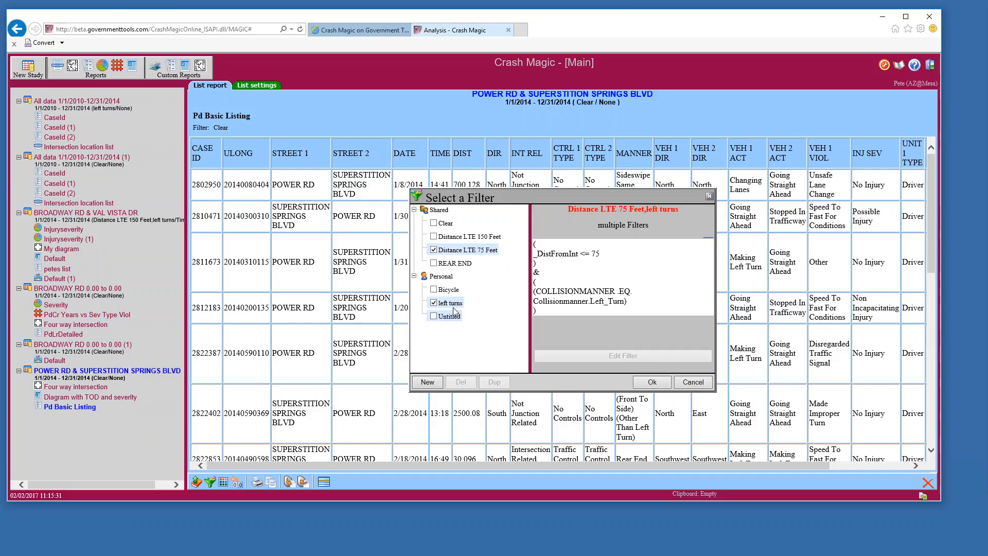
Try adding the Bicycle filter to the combined selection and renaming the combination, and take Bicycle back out
left_click(434, 290)
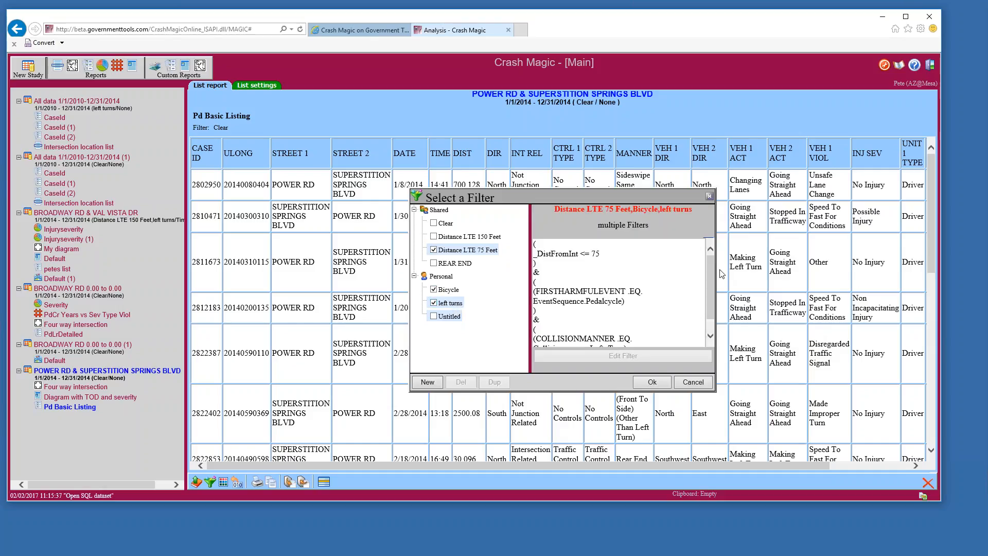
scroll(708, 291, "down", 1)
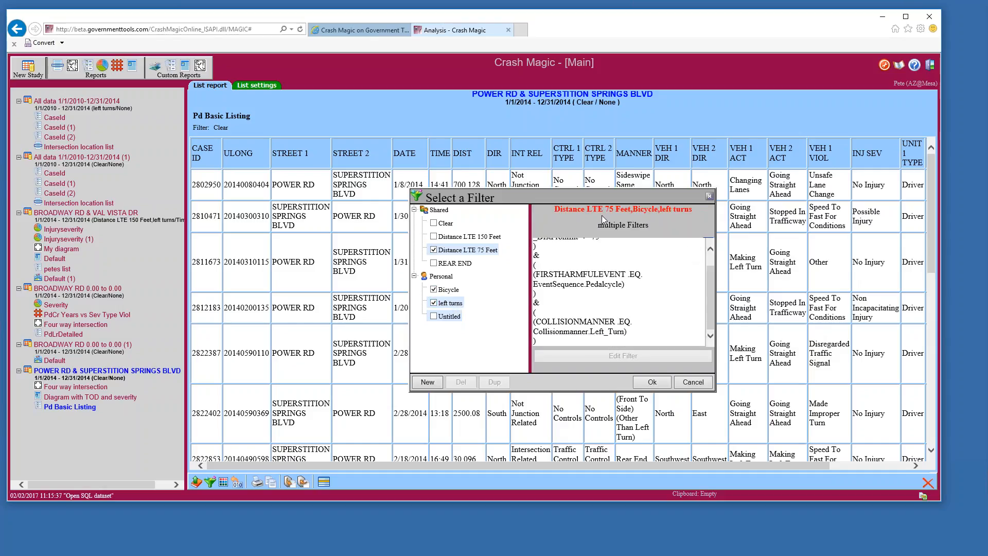
left_click_drag(556, 212, 632, 212)
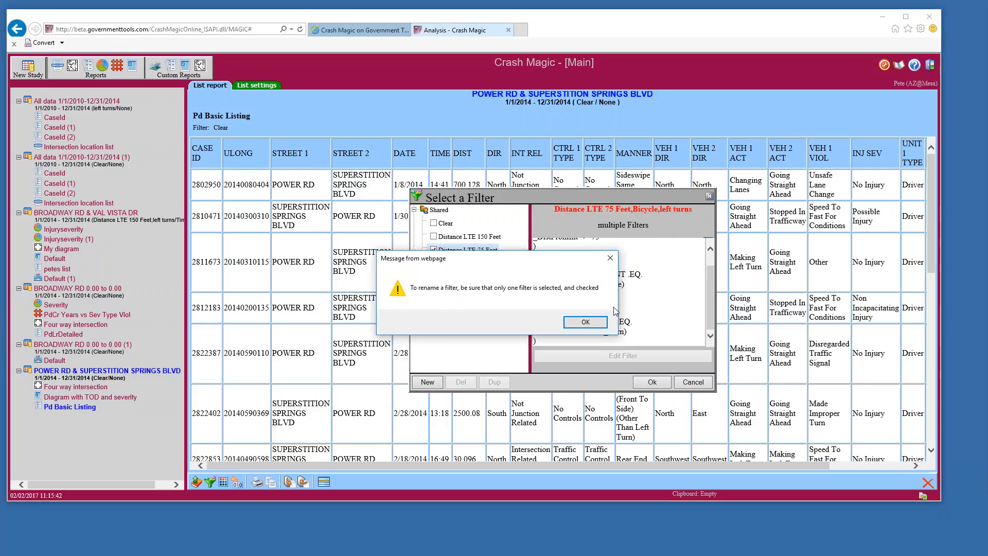
left_click(601, 322)
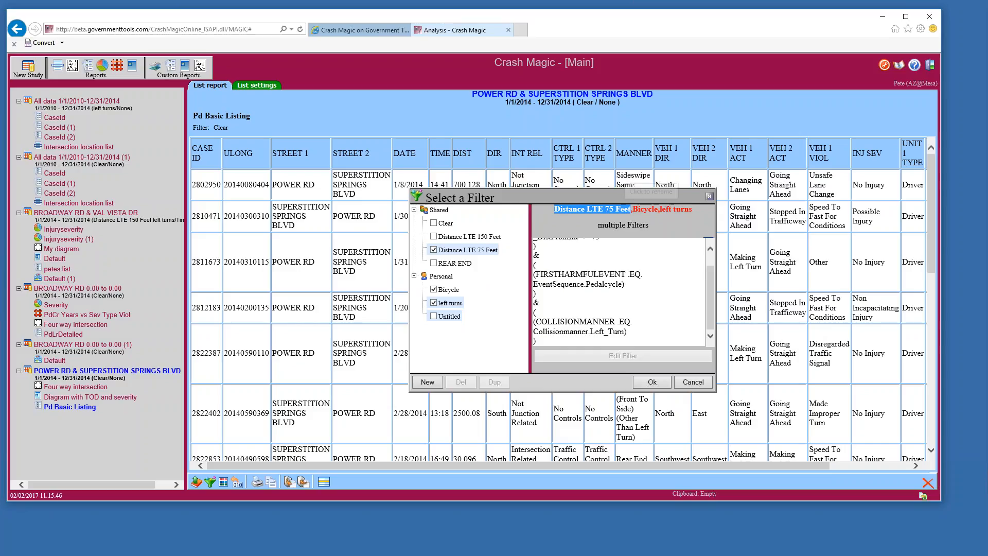
left_click(433, 289)
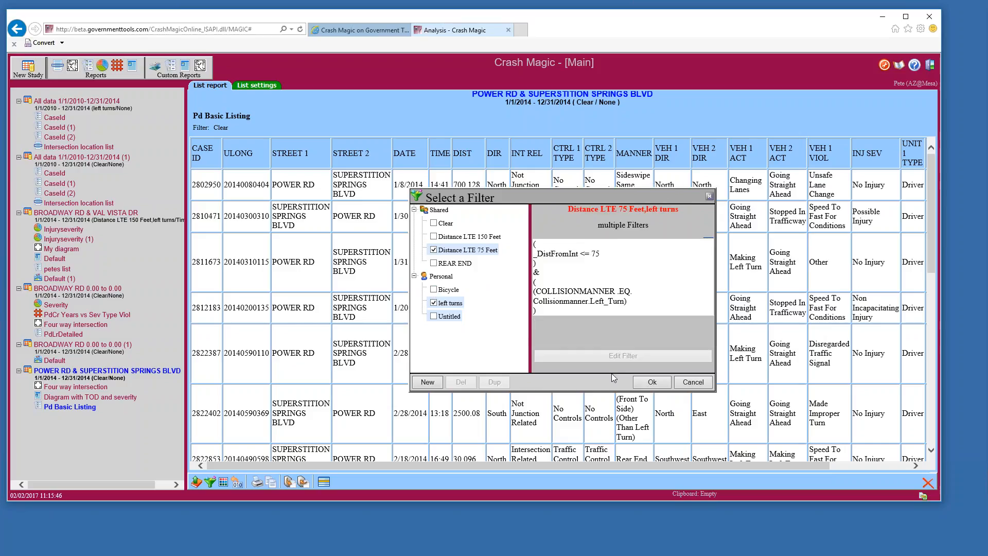
Apply the combined filters to the Pd Basic Listing and check the listed collision manner, time and active filter conditions
left_click(642, 382)
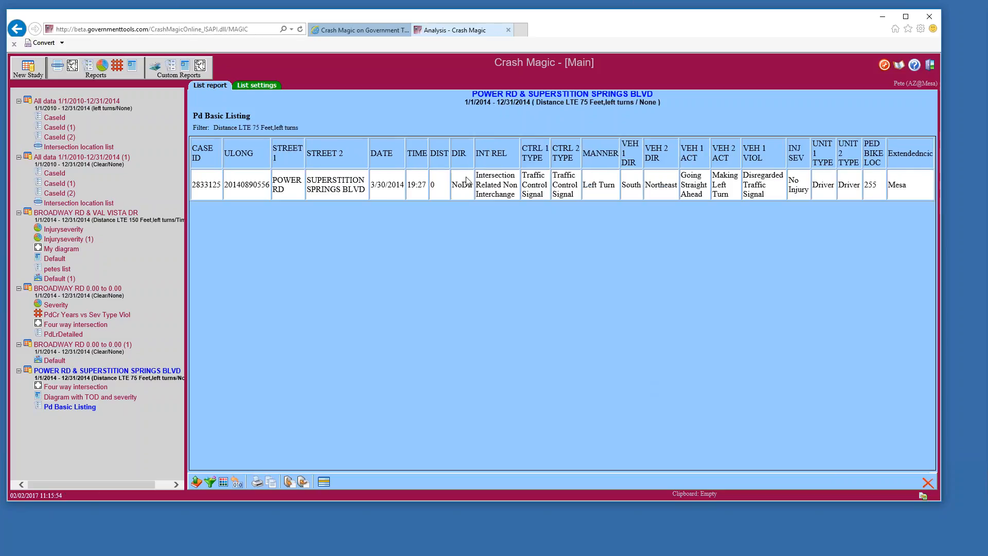
left_click_drag(616, 188, 584, 188)
left_click_drag(446, 187, 418, 185)
left_click(210, 481)
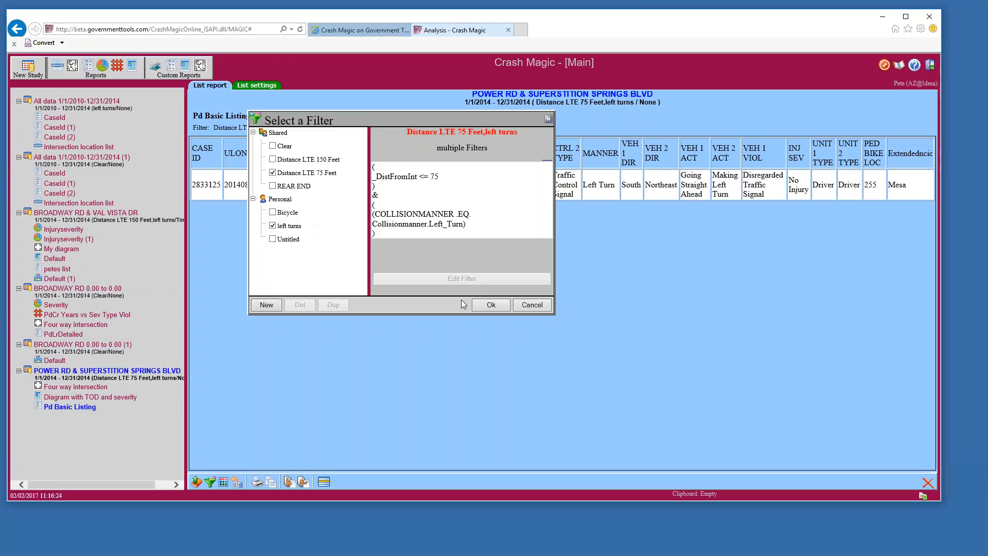
left_click(533, 305)
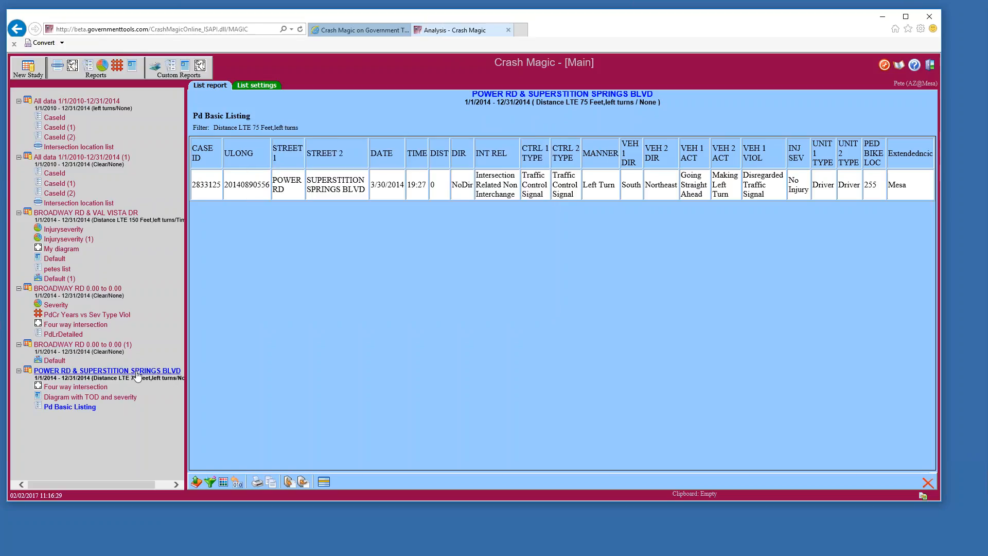
Open the POWER RD & SUPERSTITION SPRINGS BLVD study's information and settings and examine its filter, date range and intersection fields
left_click(137, 371)
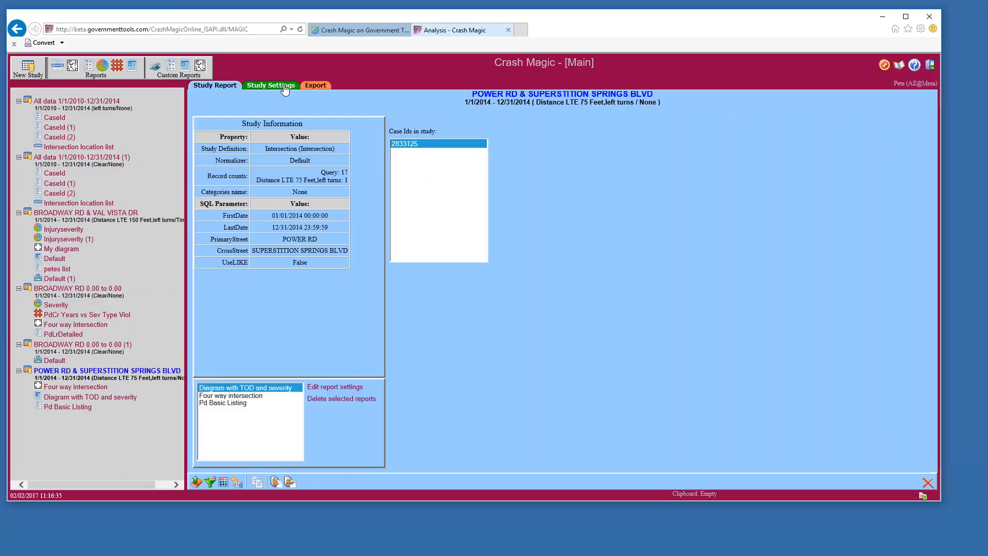
left_click(284, 86)
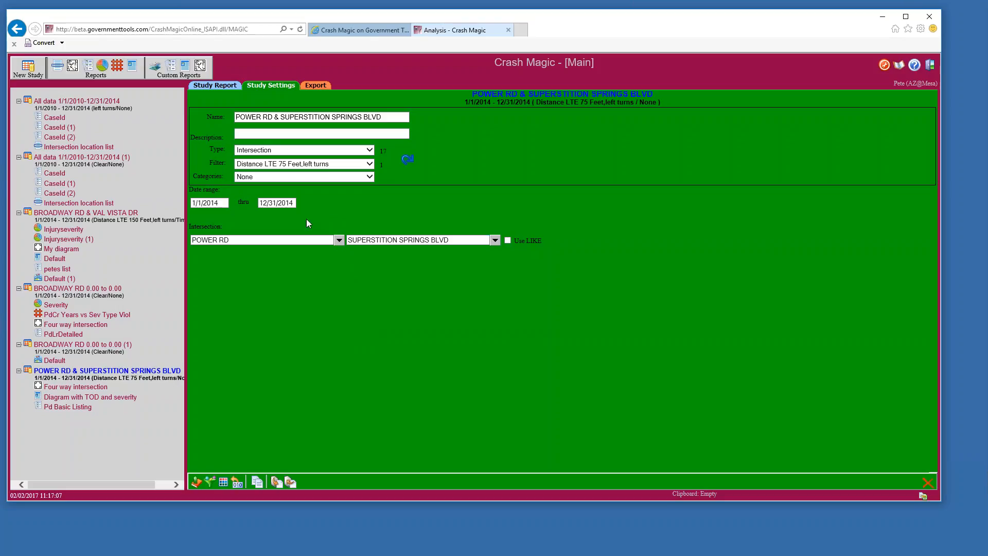
double_click(210, 202)
key("Tab")
key("Tab")
left_click(324, 342)
Add a chart report to the All data 1/1/2010-12/31/2014 (1) study from the shared Collisions by year template
left_click(91, 161)
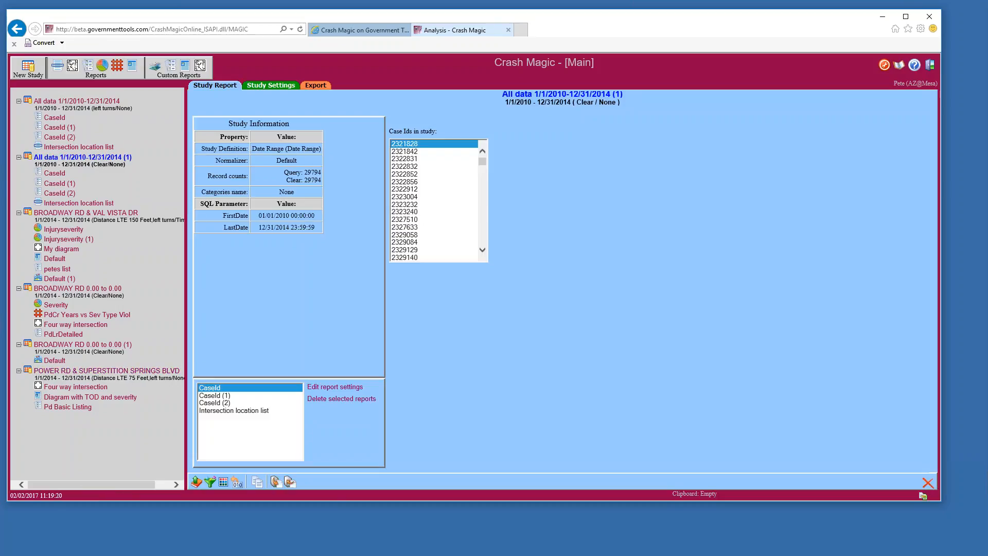
left_click(102, 64)
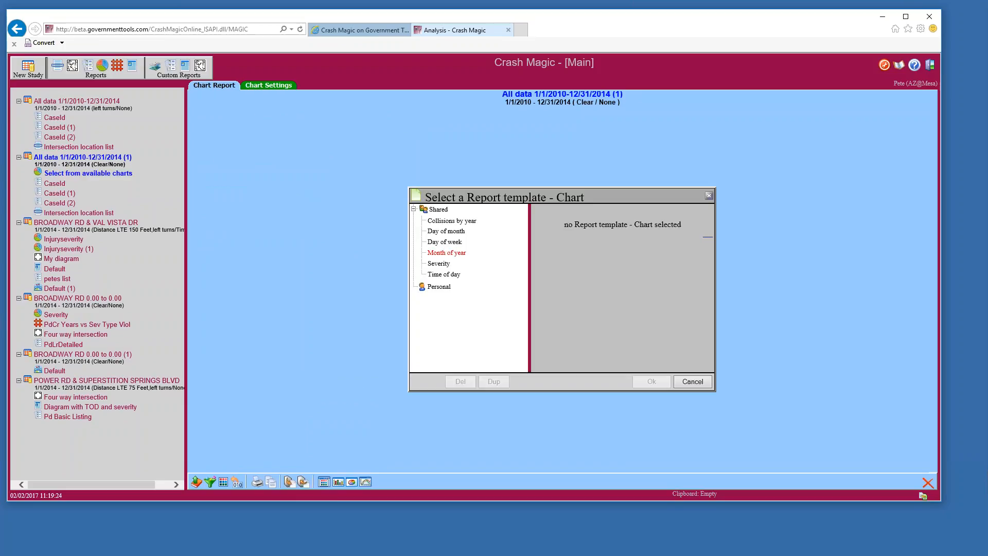
left_click(443, 222)
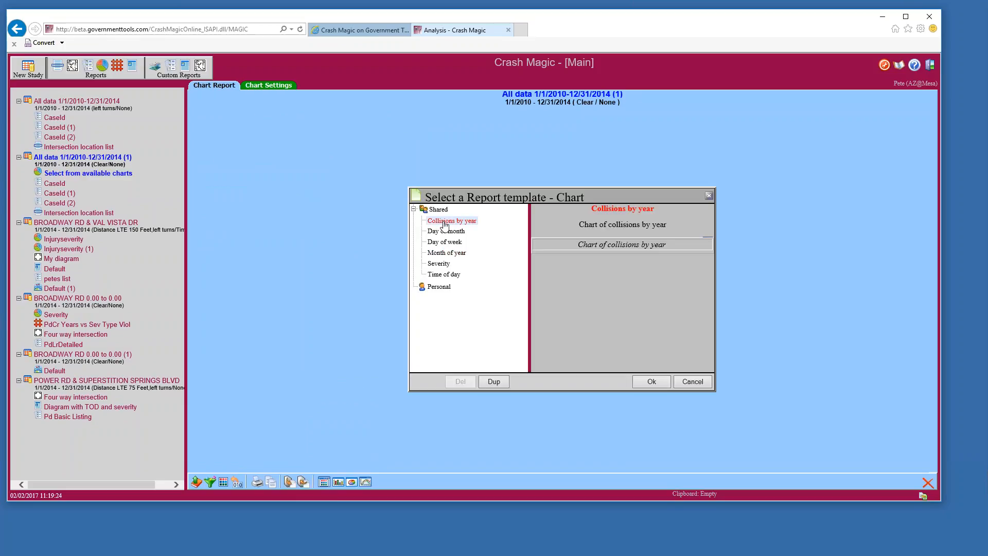
left_click(656, 383)
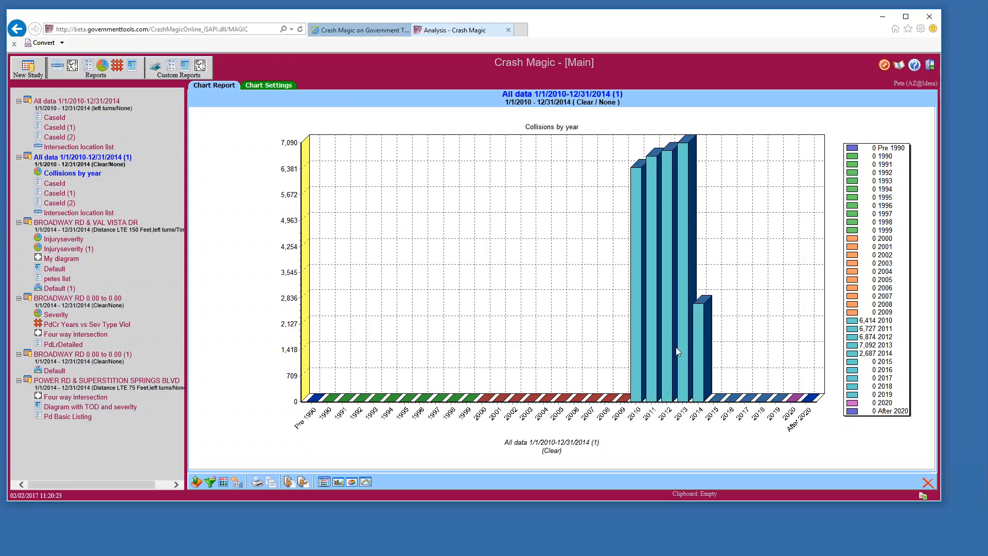
Review the chart's Collisions by year category list through its last years and duplicate it as a personal copy
left_click(323, 482)
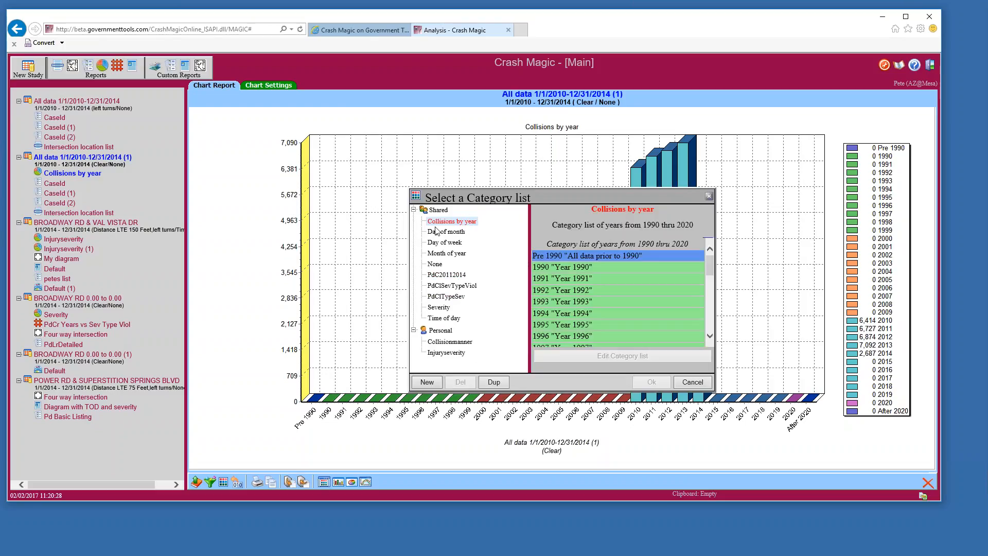
scroll(578, 302, "down", 8)
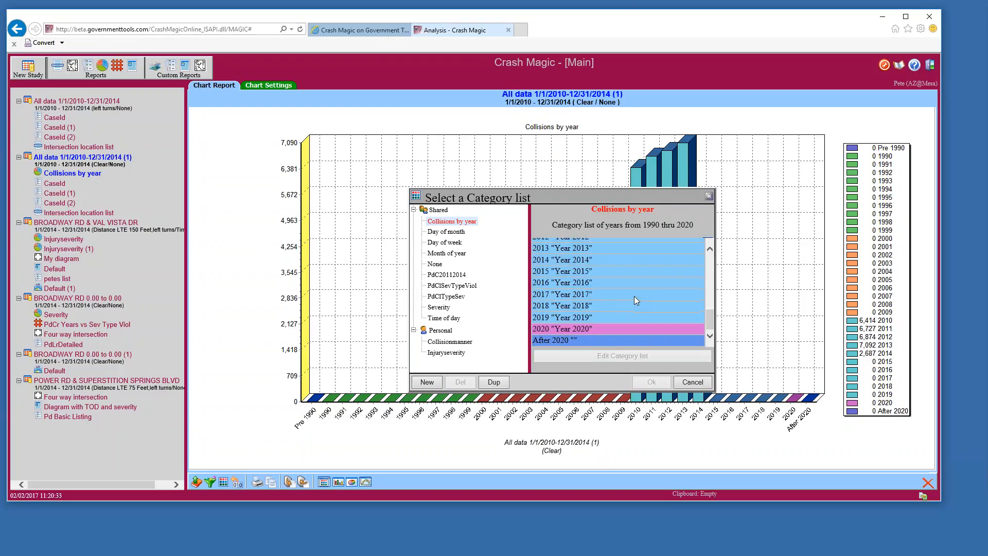
left_click(494, 382)
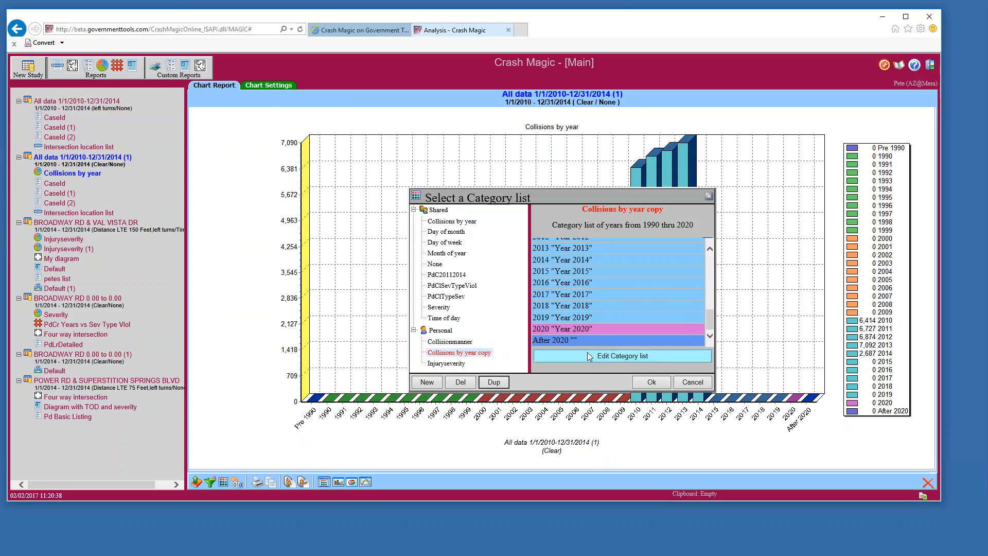
Open the Collisions by year copy for editing, examine its year bins, and return to the chart without saving or applying it
left_click(588, 353)
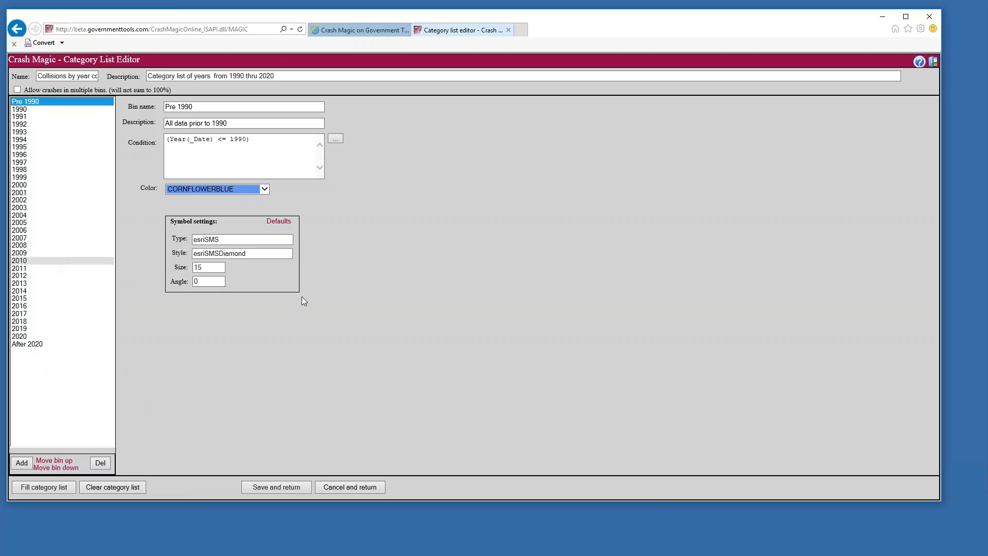
left_click(350, 488)
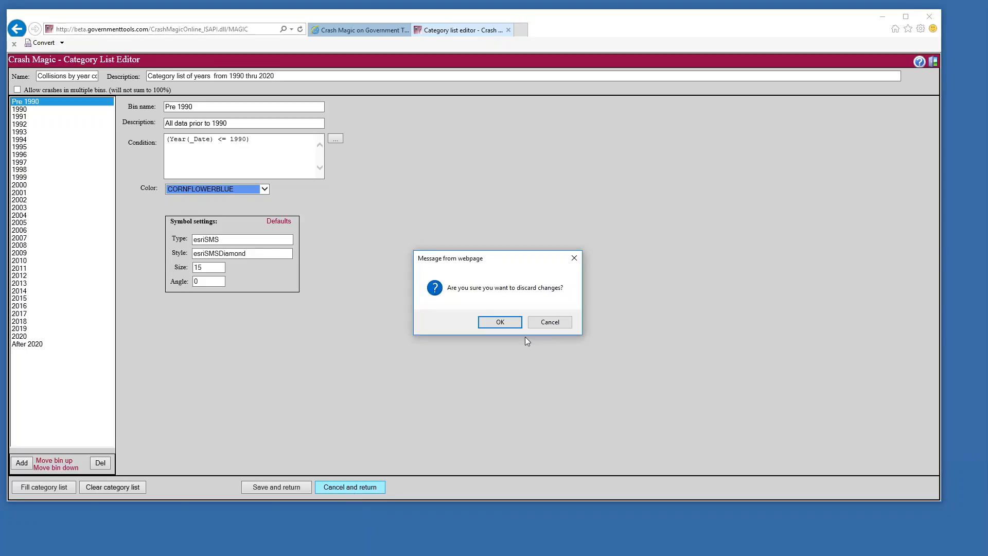
left_click(500, 322)
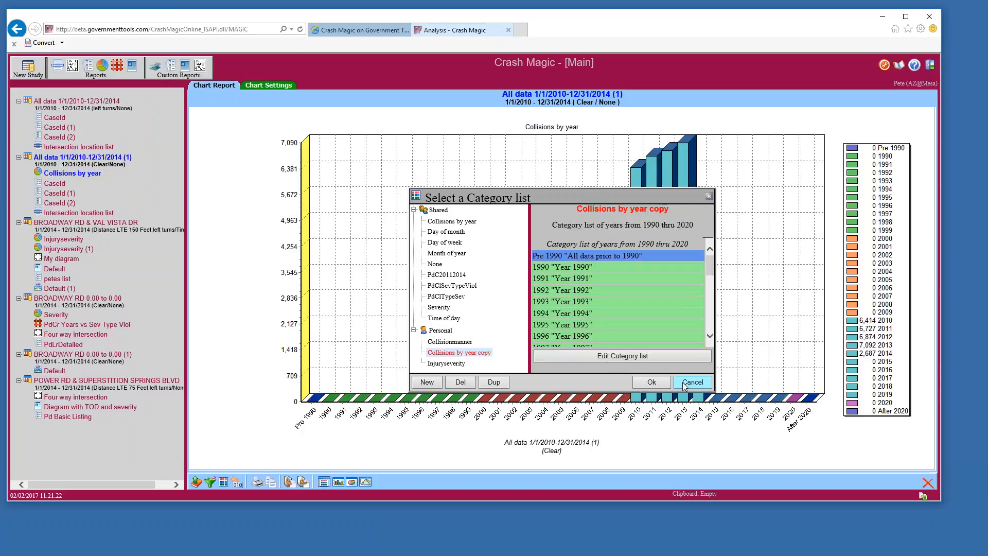
left_click(685, 385)
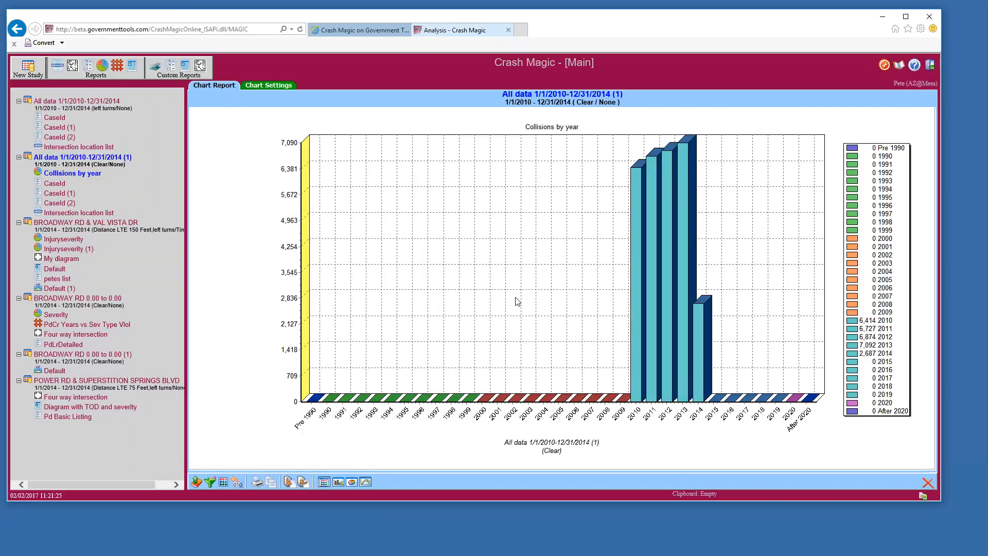